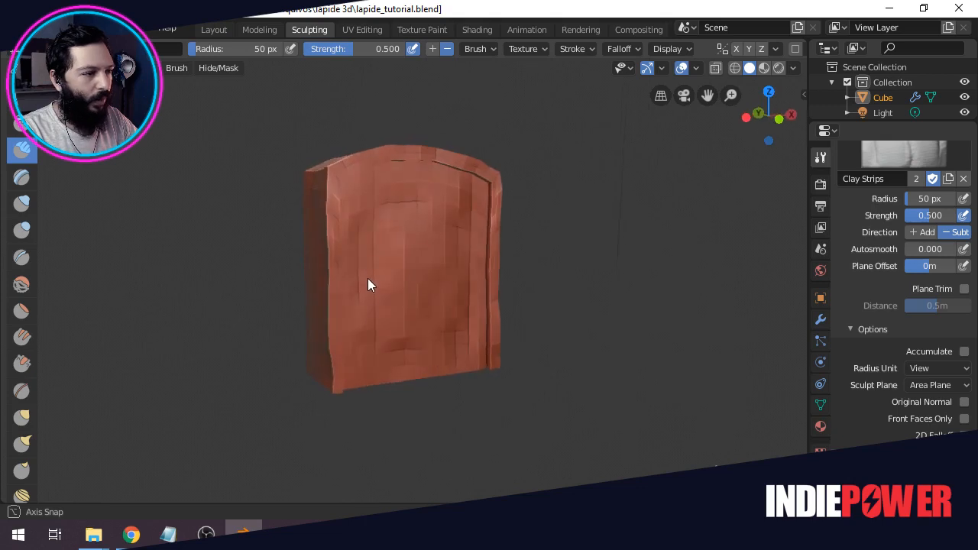
Smooth the faceted front panel of the tombstone with the Smooth brush at 50 px radius and 0.500 strength.
left_click(23, 287)
scroll(894, 229, "up", 3)
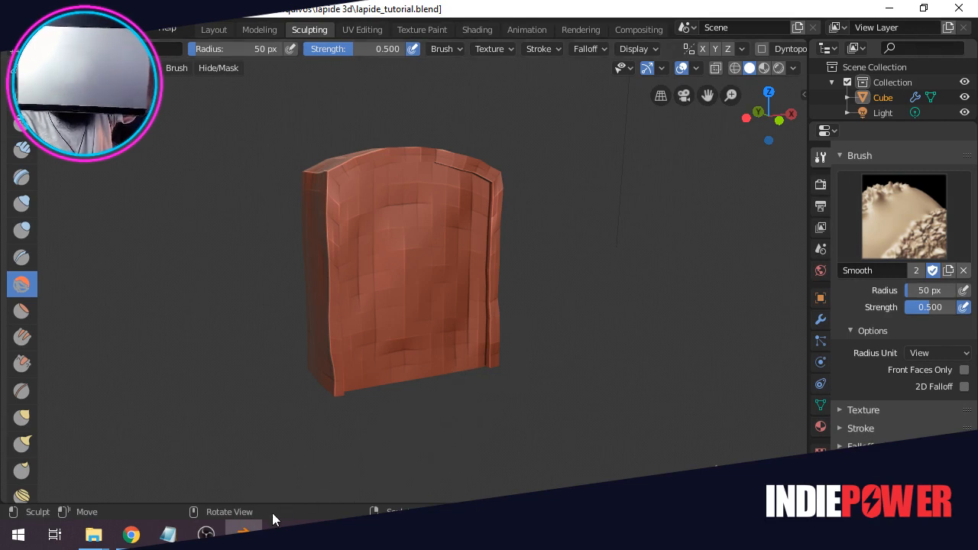
mouse_move(206, 535)
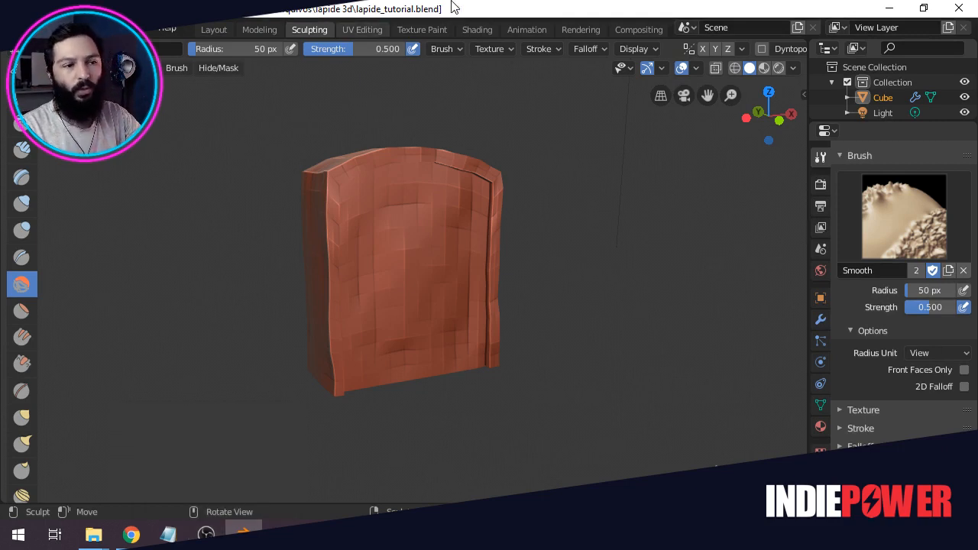
middle_click_drag(477, 264, 477, 298)
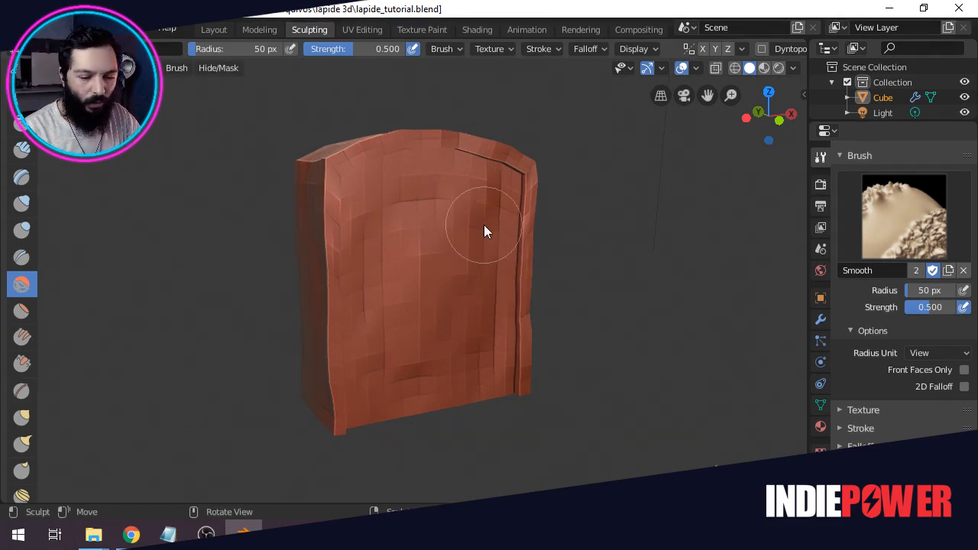
key("KP_1")
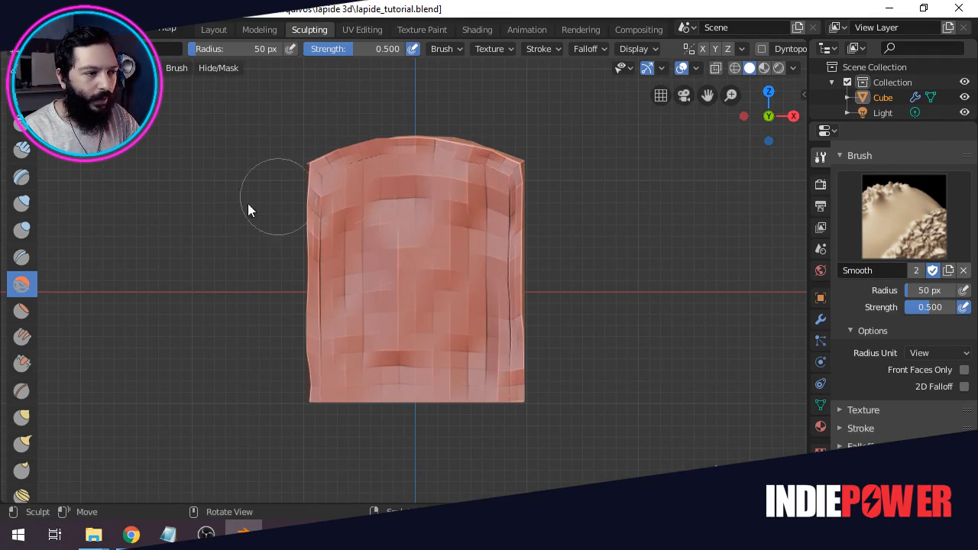
mouse_move(469, 186)
left_mouse_down()
mouse_move(373, 215)
mouse_move(388, 298)
mouse_move(398, 284)
left_mouse_up()
middle_click_drag(398, 283, 417, 300)
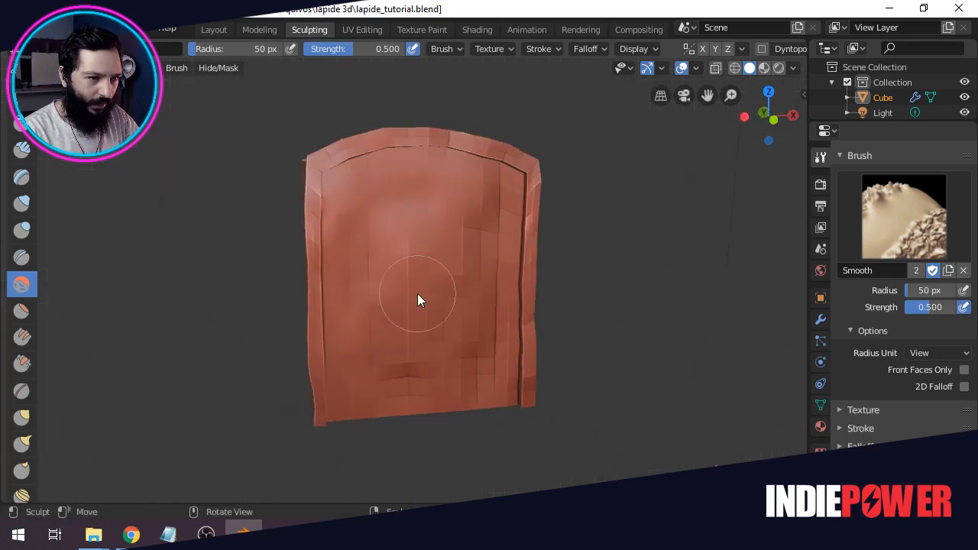
mouse_move(511, 206)
left_mouse_down()
mouse_move(470, 234)
mouse_move(509, 393)
mouse_move(452, 419)
mouse_move(369, 430)
mouse_move(388, 204)
mouse_move(459, 183)
left_mouse_up()
Try to smooth the raised border around the front panel at 0.500 strength, and undo the strokes.
mouse_move(535, 163)
left_mouse_down()
mouse_move(526, 149)
mouse_move(538, 187)
mouse_move(518, 147)
mouse_move(524, 173)
mouse_move(419, 140)
mouse_move(306, 171)
mouse_move(297, 206)
mouse_move(309, 271)
mouse_move(300, 192)
mouse_move(308, 156)
mouse_move(290, 243)
mouse_move(311, 269)
mouse_move(321, 382)
mouse_move(519, 389)
mouse_move(529, 336)
left_mouse_up()
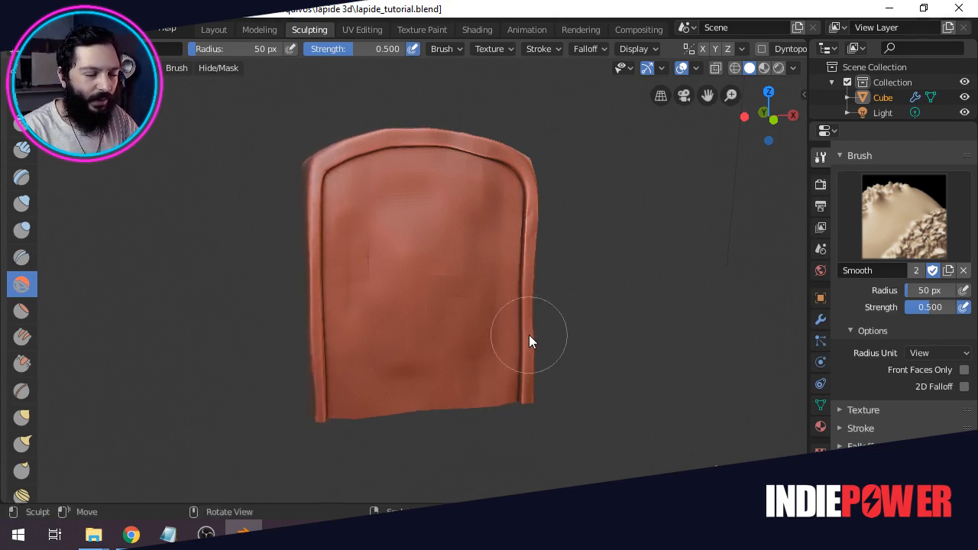
mouse_move(465, 344)
middle_mouse_down()
mouse_move(541, 338)
mouse_move(453, 331)
mouse_move(494, 352)
mouse_move(525, 343)
mouse_move(516, 348)
middle_mouse_up()
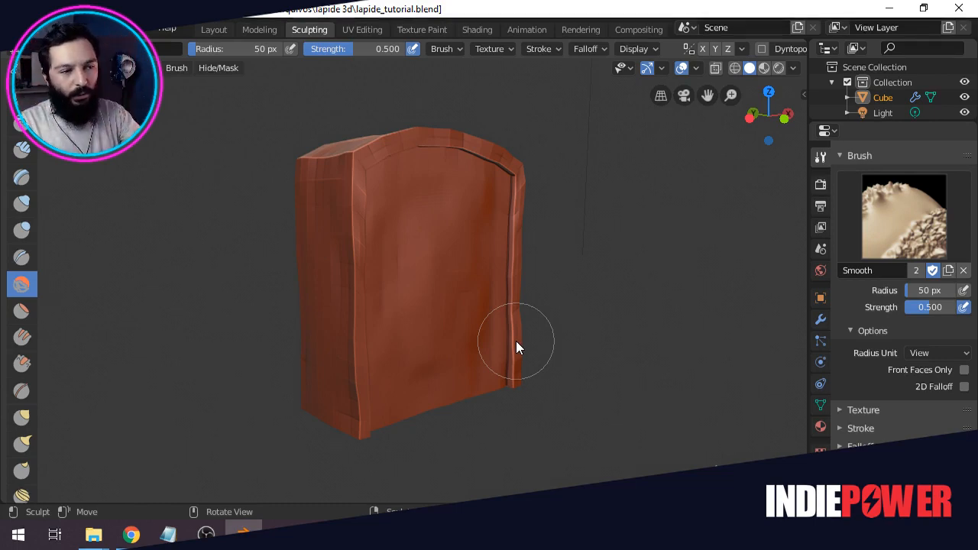
mouse_move(516, 341)
middle_mouse_down()
mouse_move(458, 338)
mouse_move(449, 349)
middle_mouse_up()
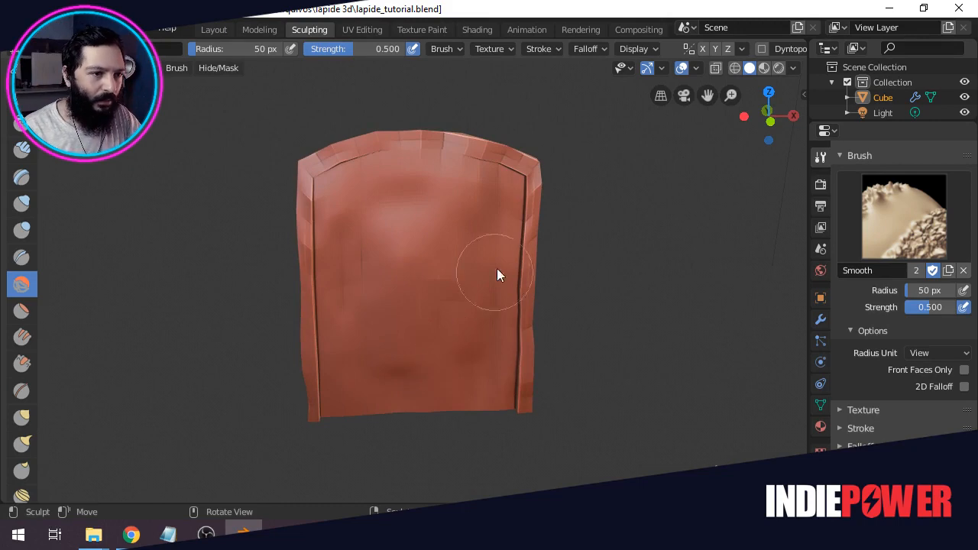
mouse_move(520, 164)
left_mouse_down()
mouse_move(421, 135)
mouse_move(343, 152)
mouse_move(300, 197)
left_mouse_up()
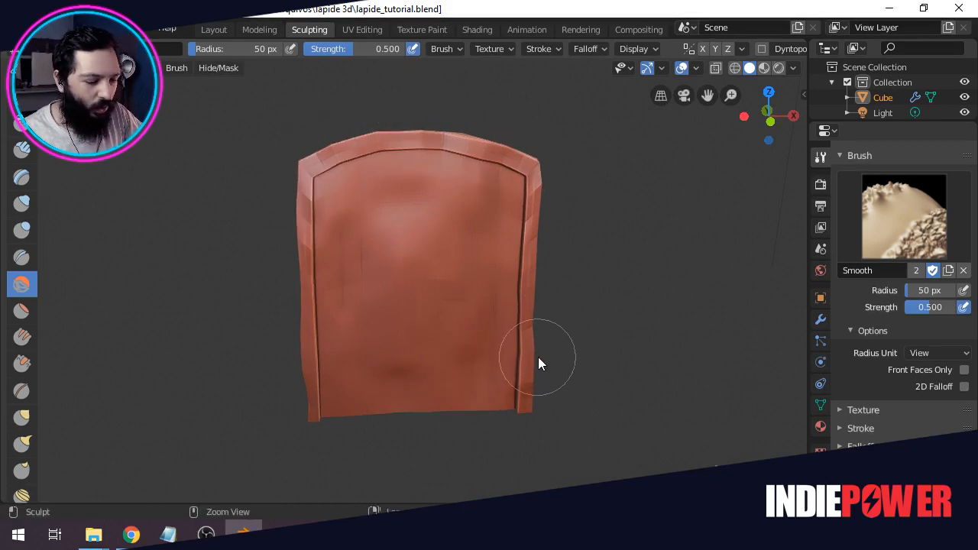
key("ctrl+z")
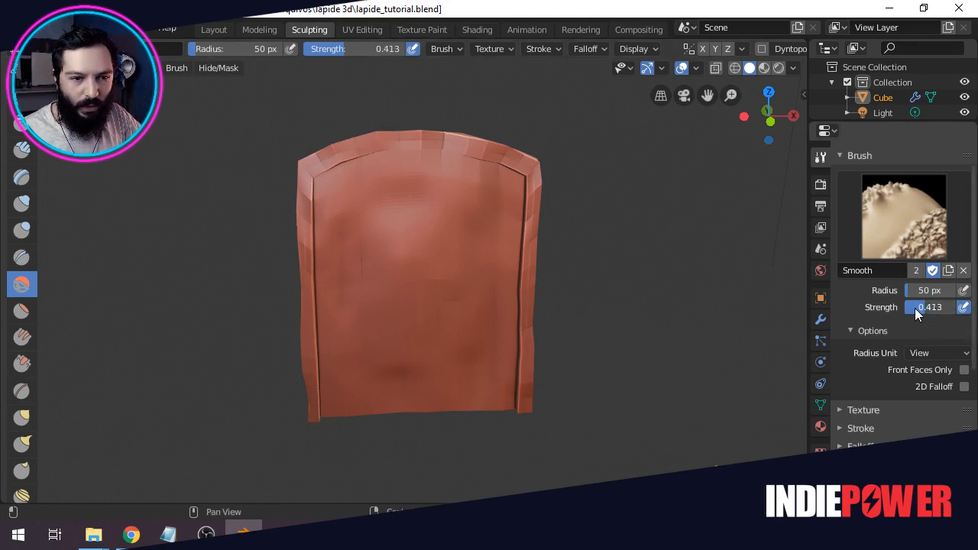
Set the Smooth brush strength to 0.341 and soften the front's raised border along the arch and both sides.
left_click_drag(912, 307, 908, 307)
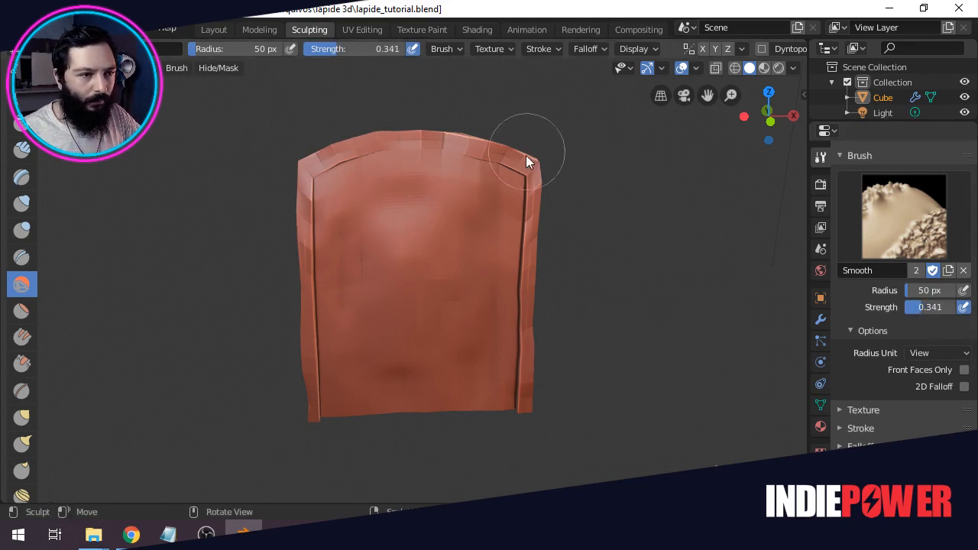
mouse_move(529, 166)
left_mouse_down()
mouse_move(457, 145)
mouse_move(381, 144)
mouse_move(317, 167)
mouse_move(305, 234)
mouse_move(313, 405)
left_mouse_up()
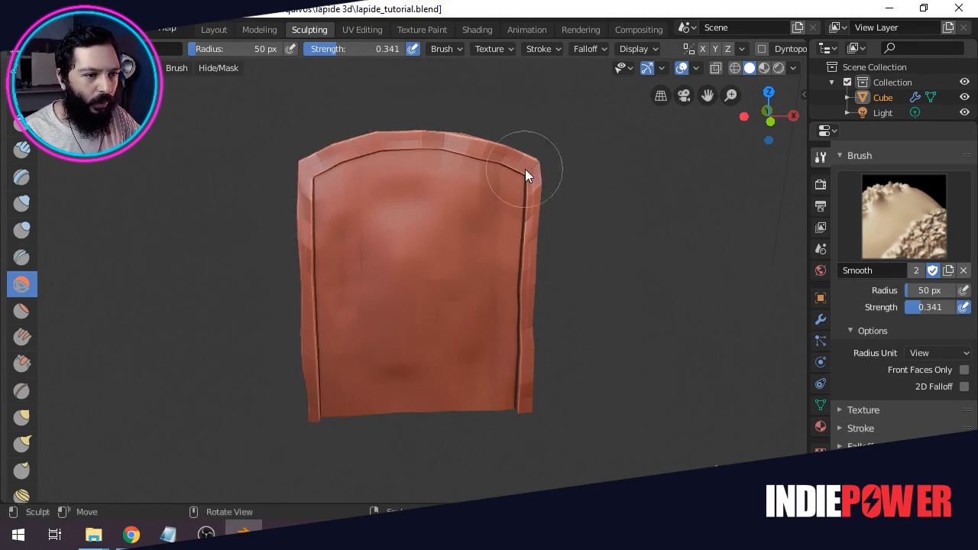
left_click_drag(538, 176, 527, 405)
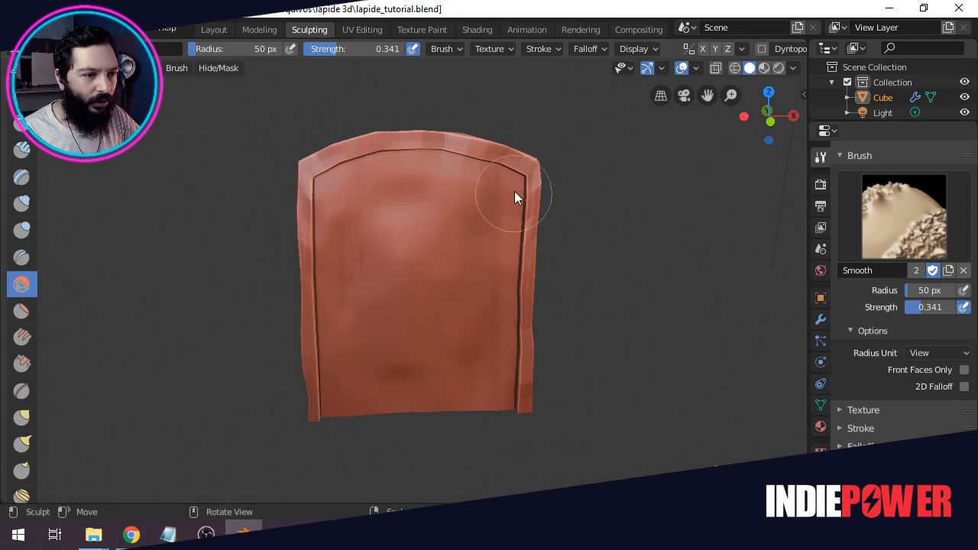
mouse_move(515, 197)
left_mouse_down()
mouse_move(415, 178)
mouse_move(395, 207)
left_mouse_up()
mouse_move(465, 141)
left_mouse_down()
mouse_move(386, 142)
mouse_move(502, 157)
mouse_move(541, 180)
mouse_move(535, 240)
mouse_move(528, 201)
mouse_move(528, 275)
left_mouse_up()
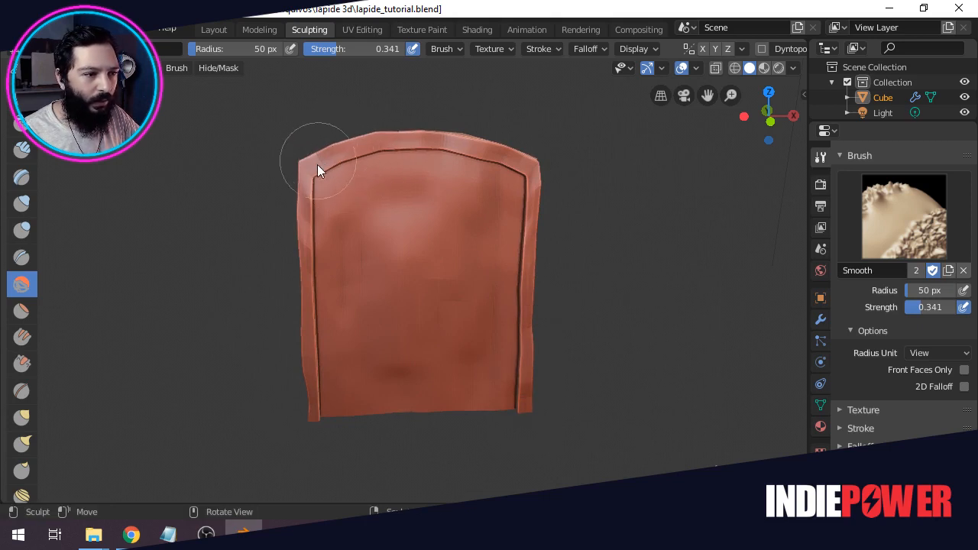
mouse_move(317, 164)
left_mouse_down()
mouse_move(303, 240)
mouse_move(316, 276)
left_mouse_up()
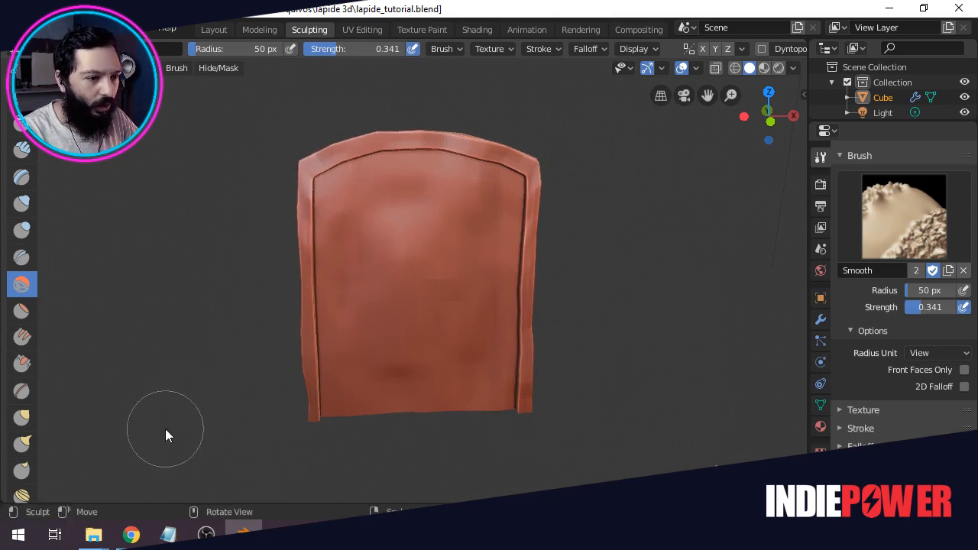
Smooth the raised border on the tombstone's back along the arched top and down one side.
mouse_move(165, 430)
middle_mouse_down()
mouse_move(285, 391)
mouse_move(435, 402)
middle_mouse_up()
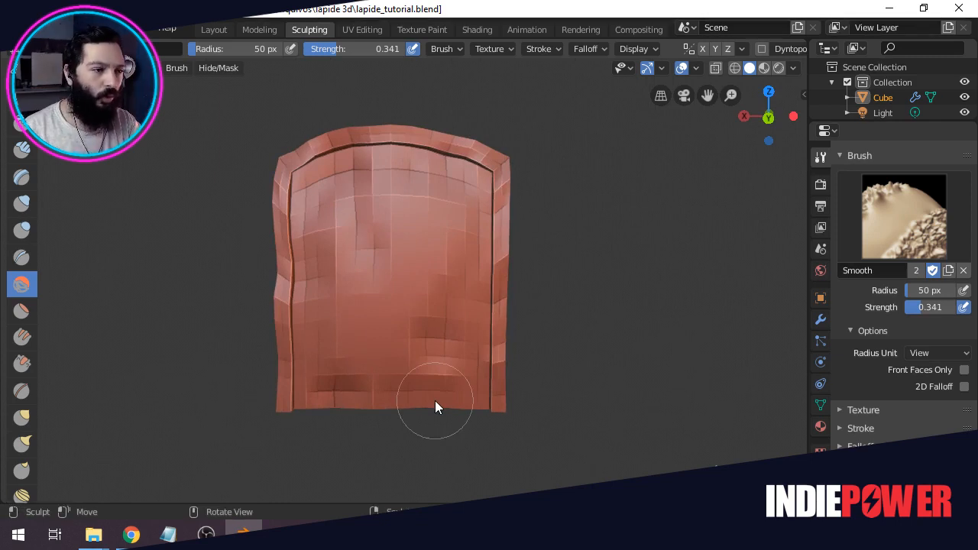
mouse_move(347, 132)
left_mouse_down()
mouse_move(288, 157)
mouse_move(288, 186)
mouse_move(300, 163)
left_mouse_up()
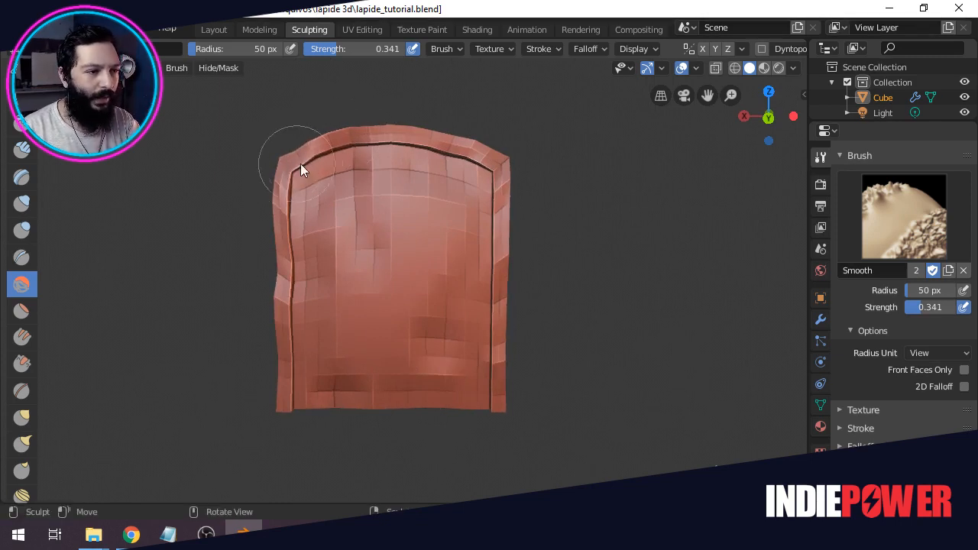
mouse_move(387, 135)
left_mouse_down()
mouse_move(462, 140)
mouse_move(489, 166)
left_mouse_up()
mouse_move(425, 136)
left_mouse_down()
mouse_move(466, 142)
mouse_move(501, 165)
mouse_move(492, 395)
left_mouse_up()
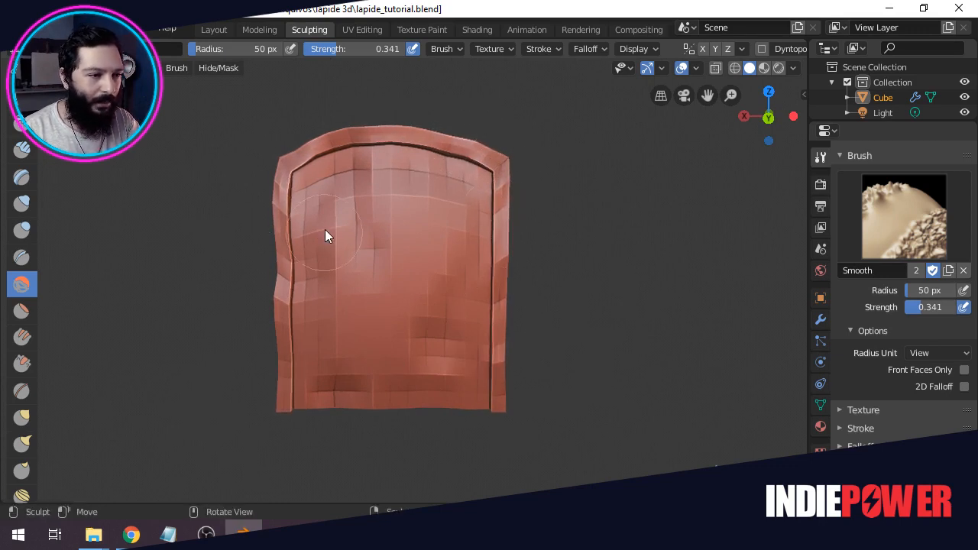
Smooth the faceted recessed panel on the tombstone's back and the vertical sides of its border.
mouse_move(326, 234)
left_mouse_down()
mouse_move(338, 221)
mouse_move(350, 252)
mouse_move(332, 207)
left_mouse_up()
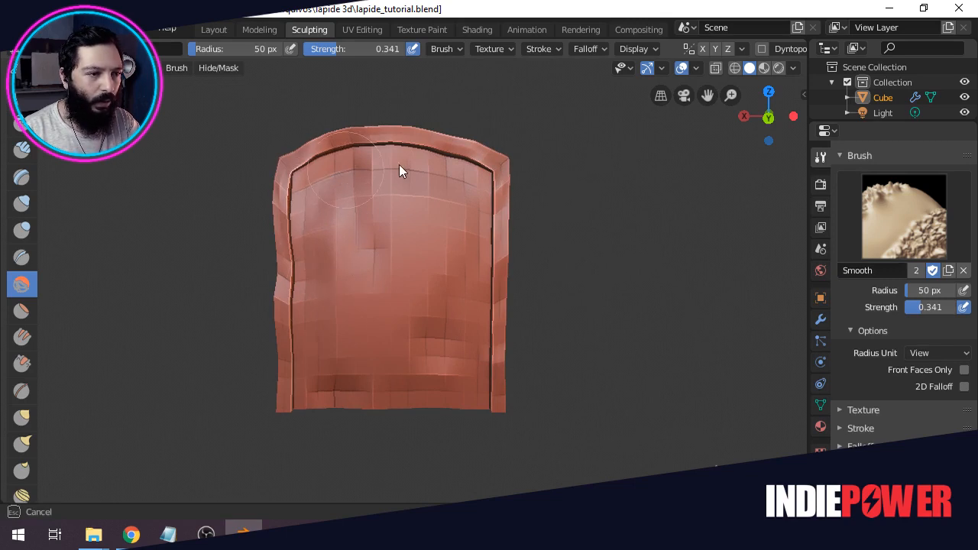
mouse_move(472, 191)
left_mouse_down()
mouse_move(458, 408)
mouse_move(438, 305)
mouse_move(351, 351)
mouse_move(334, 343)
mouse_move(384, 216)
left_mouse_up()
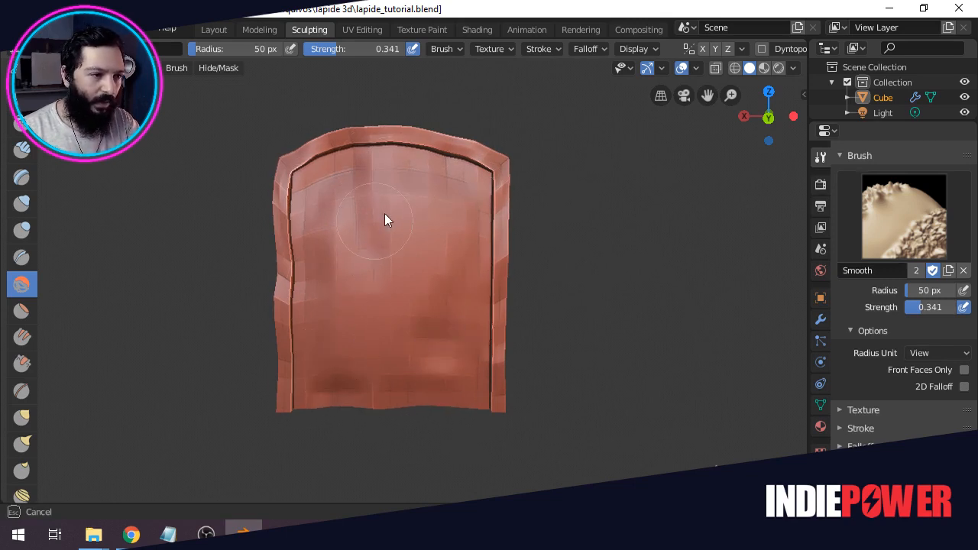
mouse_move(304, 296)
left_mouse_down()
mouse_move(283, 220)
mouse_move(294, 399)
left_mouse_up()
left_click_drag(292, 362, 289, 436)
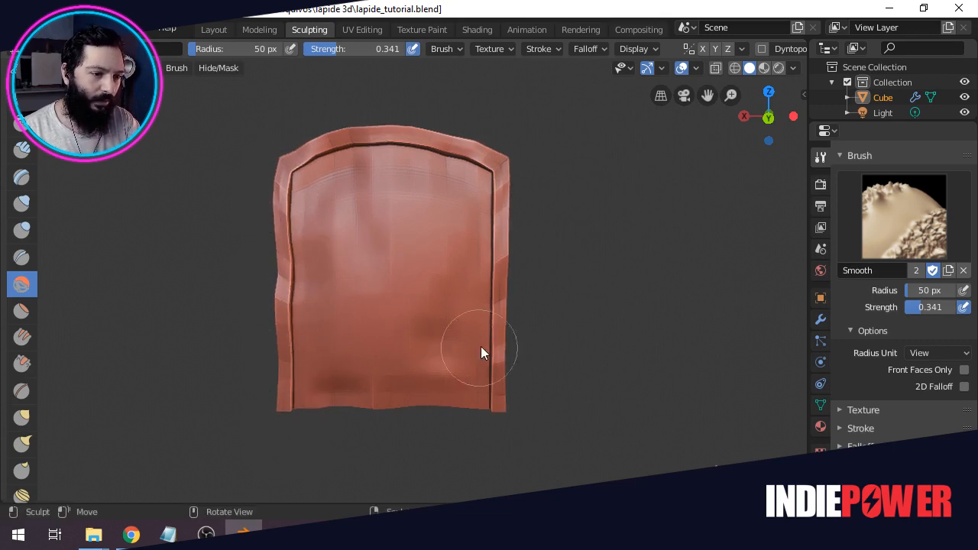
mouse_move(493, 330)
left_mouse_down()
mouse_move(503, 413)
mouse_move(493, 260)
mouse_move(477, 202)
left_mouse_up()
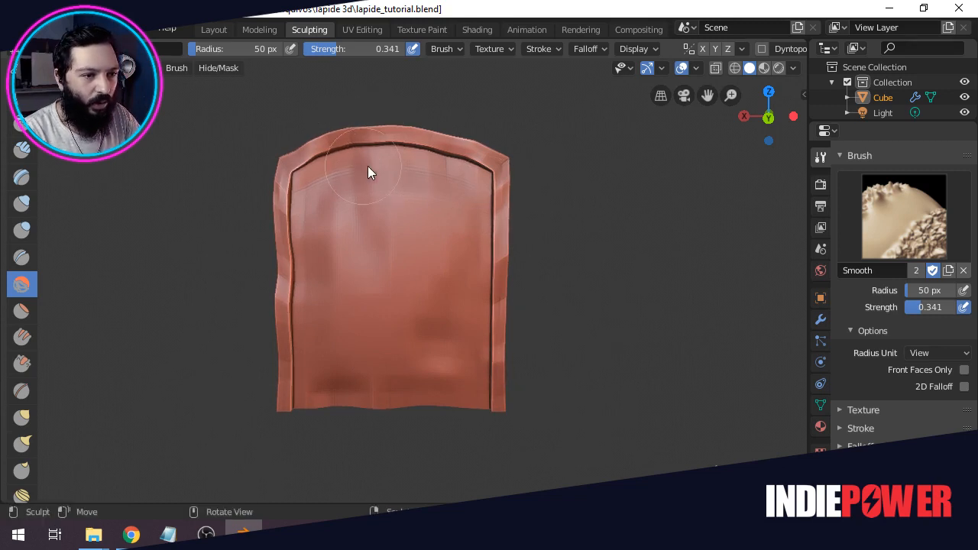
Smooth the tombstone's narrow side surfaces and upper edges with the Smooth brush.
mouse_move(369, 170)
middle_mouse_down()
mouse_move(539, 206)
mouse_move(374, 216)
mouse_move(375, 201)
middle_mouse_up()
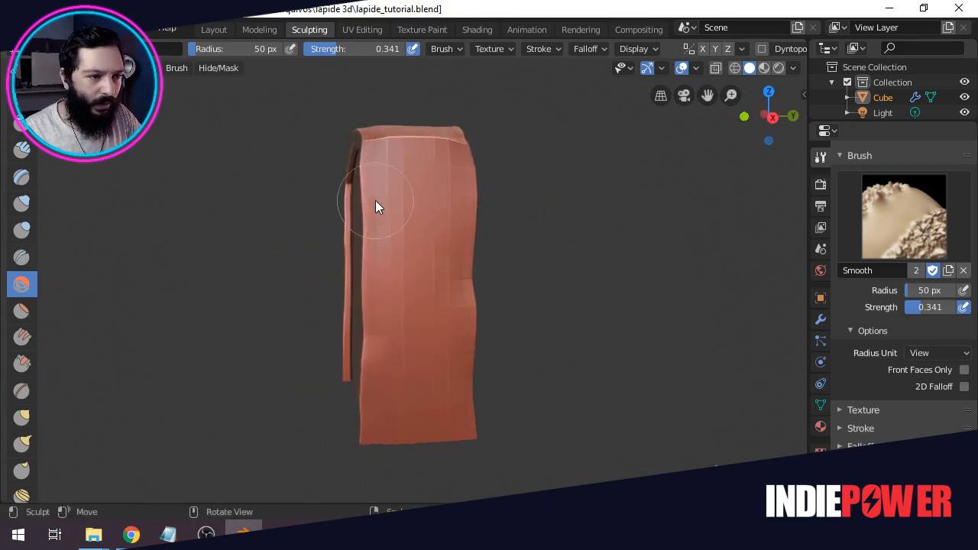
mouse_move(475, 190)
left_mouse_down()
mouse_move(420, 164)
mouse_move(452, 156)
mouse_move(372, 199)
mouse_move(422, 250)
mouse_move(446, 256)
mouse_move(390, 371)
mouse_move(399, 367)
mouse_move(447, 406)
mouse_move(439, 178)
left_mouse_up()
mouse_move(438, 177)
left_mouse_down()
mouse_move(416, 195)
mouse_move(449, 312)
left_mouse_up()
middle_click_drag(408, 310, 535, 261)
mouse_move(459, 159)
left_mouse_down()
mouse_move(414, 166)
mouse_move(380, 151)
mouse_move(441, 182)
mouse_move(462, 331)
mouse_move(460, 422)
mouse_move(468, 295)
mouse_move(456, 196)
mouse_move(375, 191)
left_mouse_up()
middle_click_drag(375, 191, 742, 332)
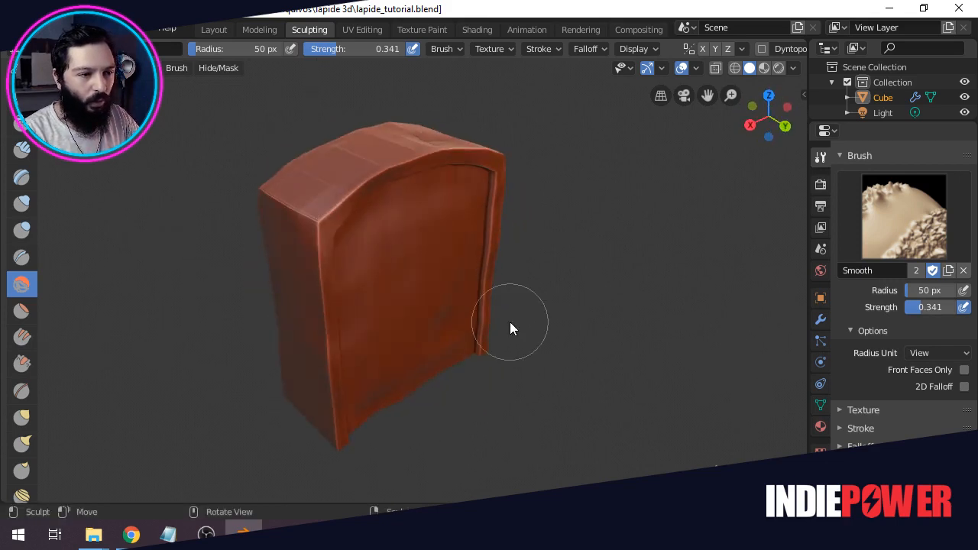
Toggle the Multires modifier's viewport display off and on to compare the base mesh with the sculpted detail.
left_click(823, 319)
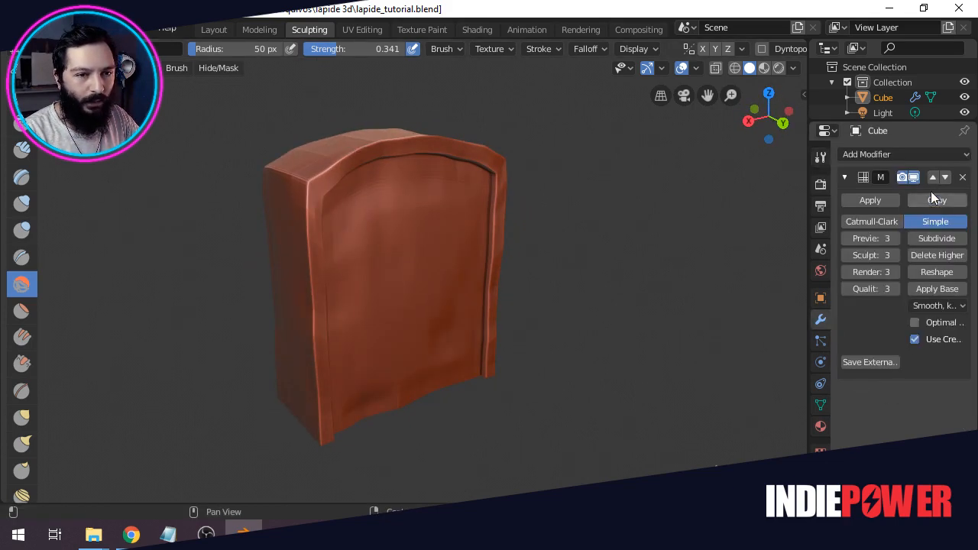
left_click(913, 177)
middle_click_drag(339, 283, 481, 318)
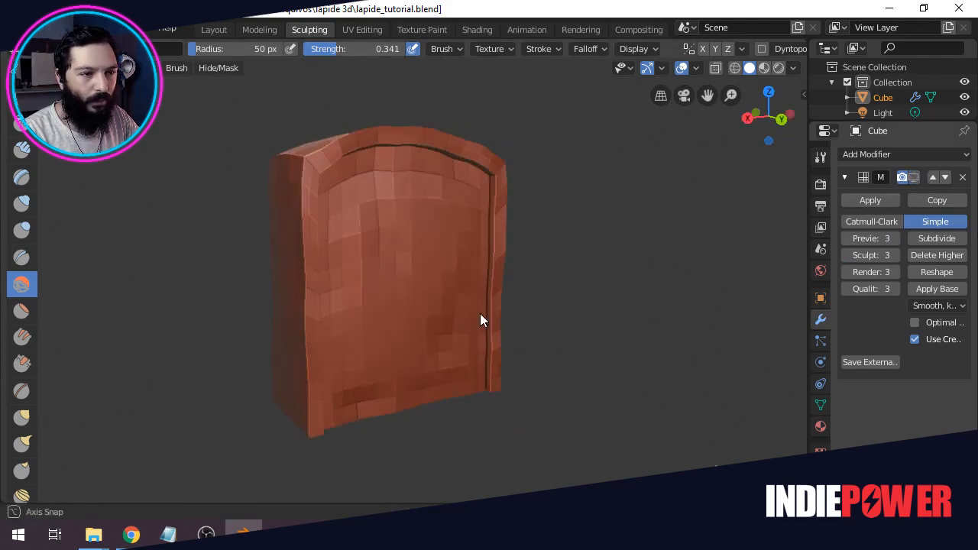
left_click(913, 177)
left_click(913, 178)
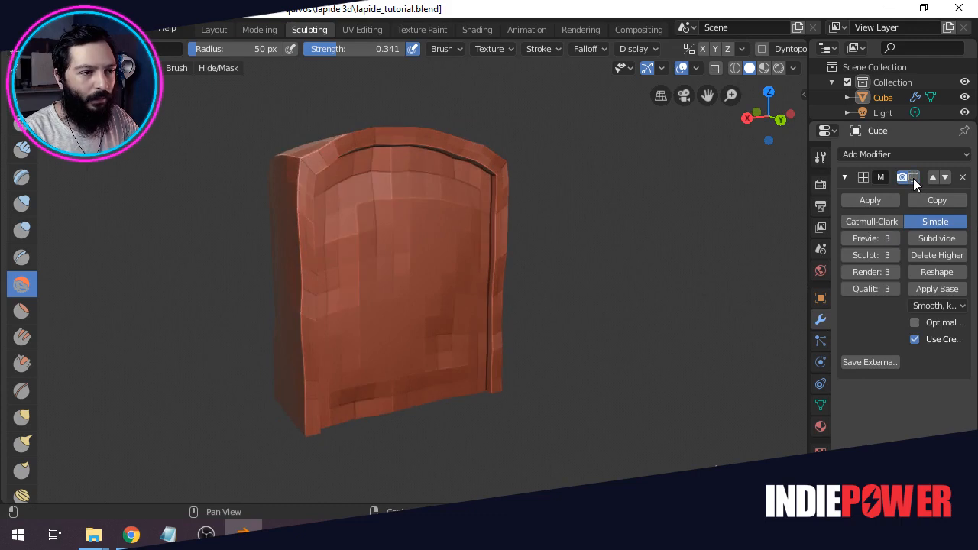
left_click(913, 177)
left_click(913, 177)
left_click(913, 177)
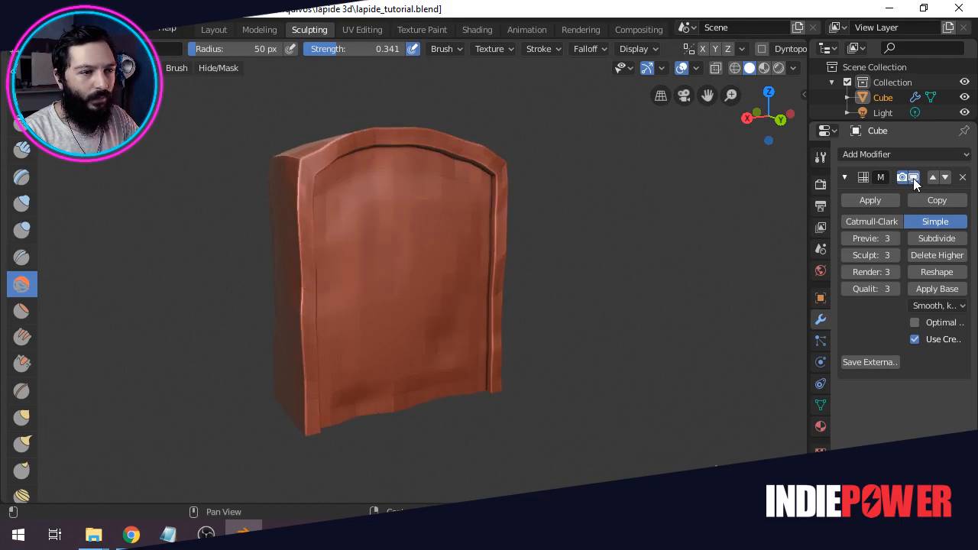
left_click(913, 178)
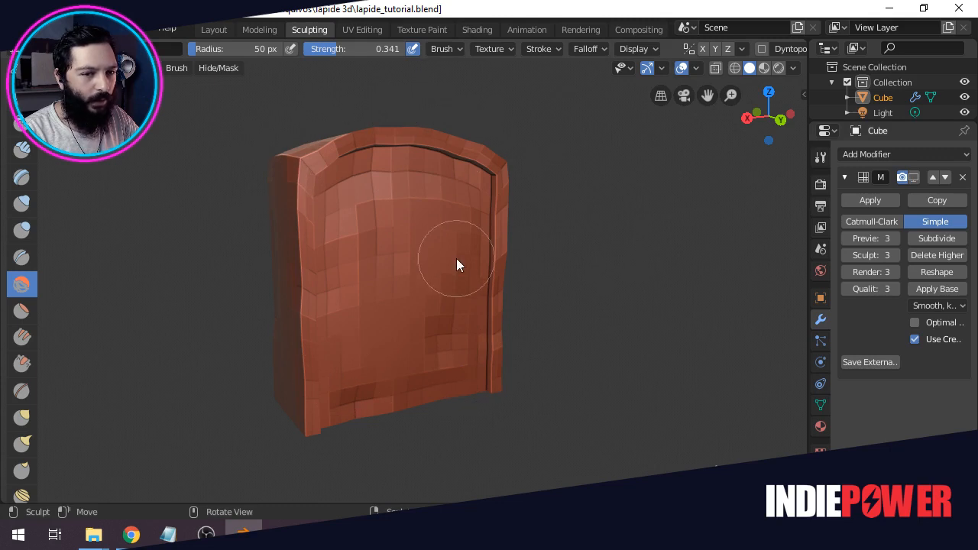
left_click(913, 177)
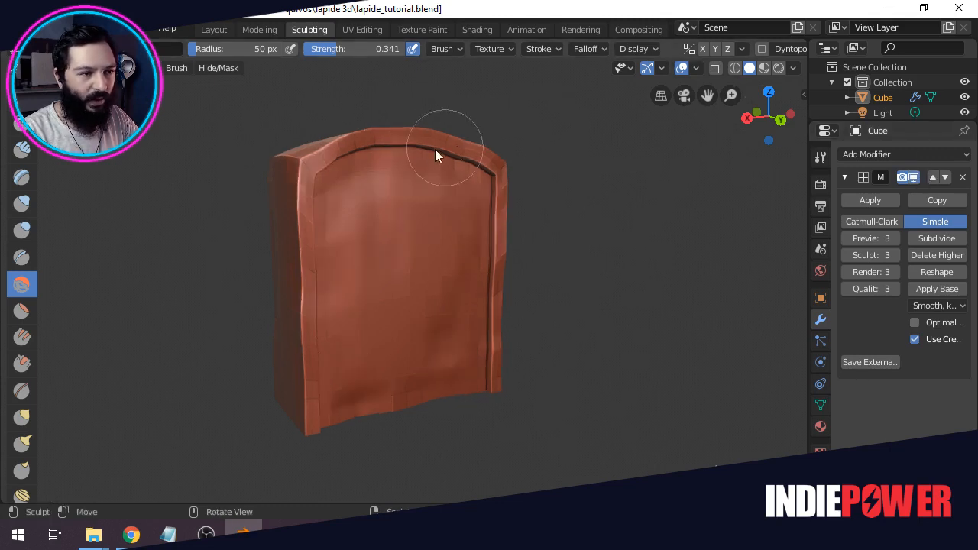
Smooth the tombstone's curved top surface and its outer corners with the Smooth brush.
middle_click_drag(234, 185, 476, 303)
mouse_move(492, 191)
left_mouse_down()
mouse_move(436, 219)
mouse_move(438, 251)
mouse_move(393, 367)
mouse_move(357, 313)
mouse_move(504, 240)
mouse_move(467, 222)
mouse_move(473, 180)
mouse_move(514, 190)
mouse_move(487, 217)
mouse_move(407, 242)
mouse_move(321, 327)
mouse_move(414, 305)
mouse_move(456, 263)
mouse_move(502, 179)
mouse_move(493, 234)
mouse_move(359, 306)
mouse_move(423, 259)
left_mouse_up()
mouse_move(423, 260)
middle_mouse_down()
mouse_move(396, 310)
mouse_move(446, 248)
mouse_move(531, 288)
middle_mouse_up()
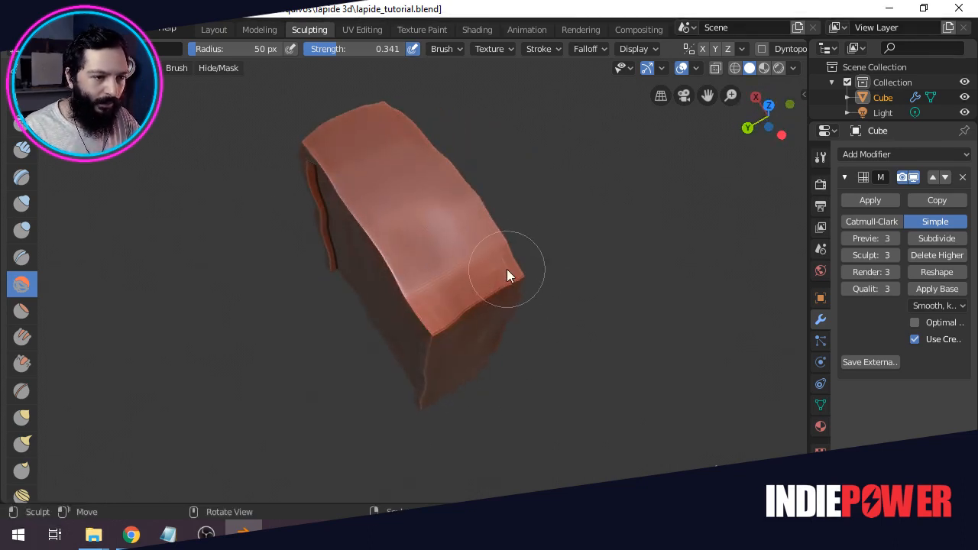
mouse_move(505, 270)
left_mouse_down()
mouse_move(447, 305)
mouse_move(448, 273)
left_mouse_up()
middle_click_drag(449, 272, 572, 152)
Apply Shade Smooth to the tombstone in the Layout workspace with solid viewport shading.
right_click(389, 217)
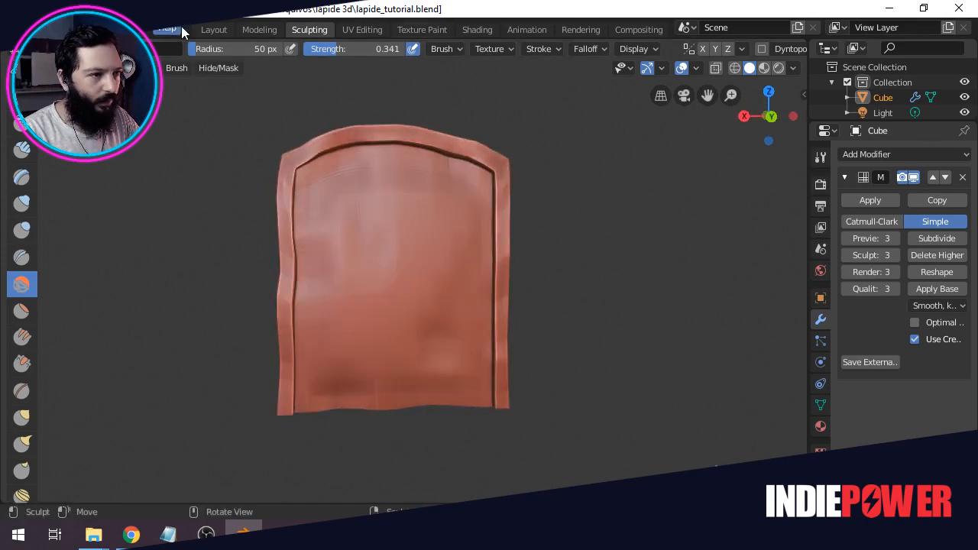
left_click(214, 29)
middle_click_drag(386, 214, 420, 229)
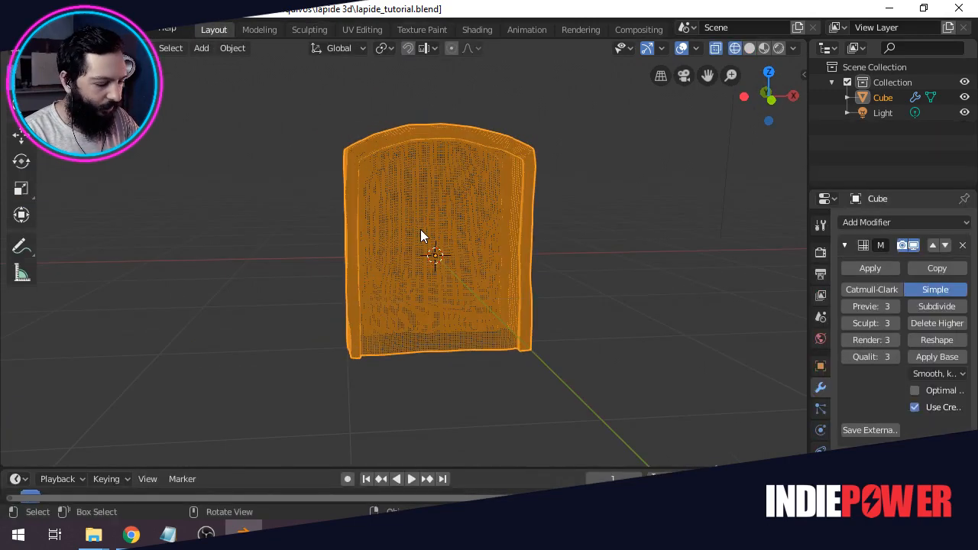
key("z")
left_click(474, 226)
right_click(429, 178)
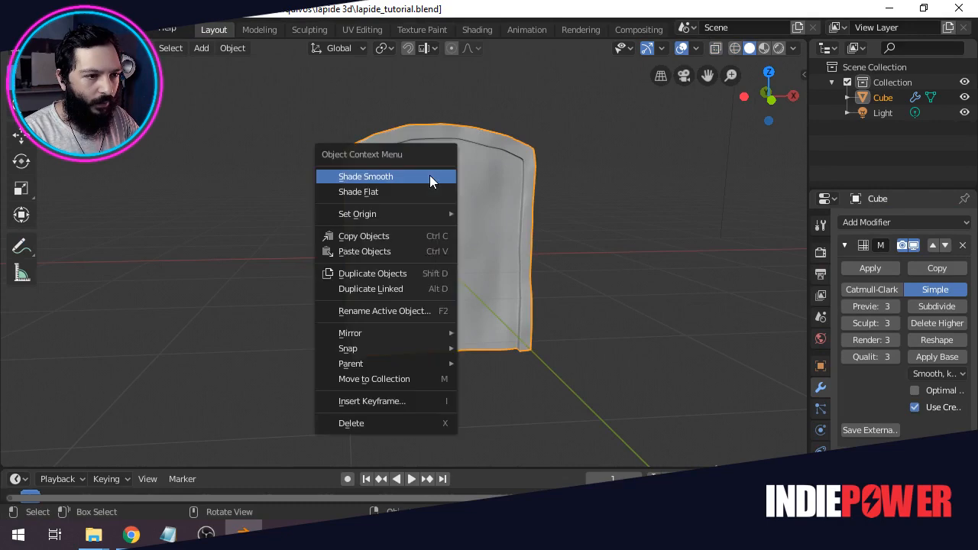
left_click(425, 176)
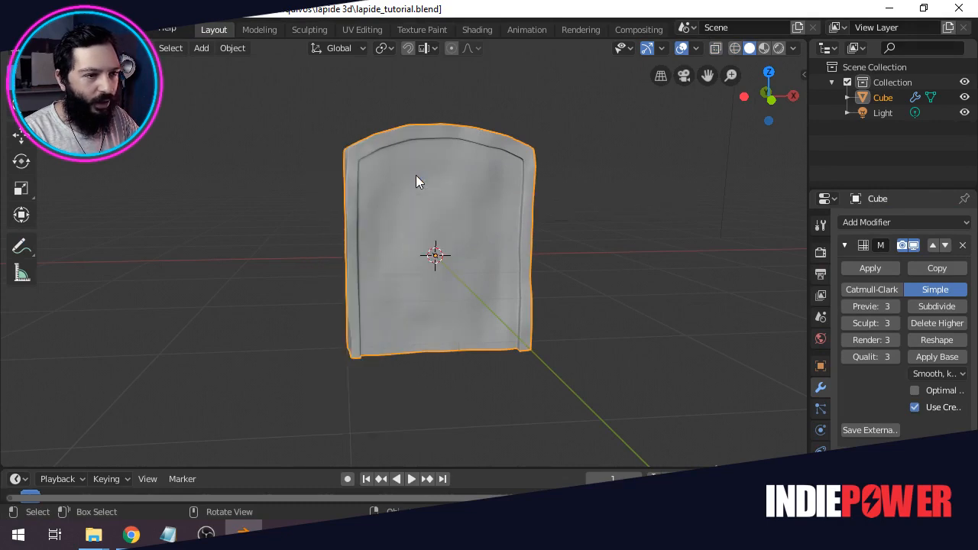
Switch the tombstone to flat shading and back to smooth shading to compare how its surface looks.
mouse_move(377, 206)
middle_mouse_down()
mouse_move(402, 233)
mouse_move(552, 222)
mouse_move(310, 135)
mouse_move(410, 247)
middle_mouse_up()
right_click(418, 194)
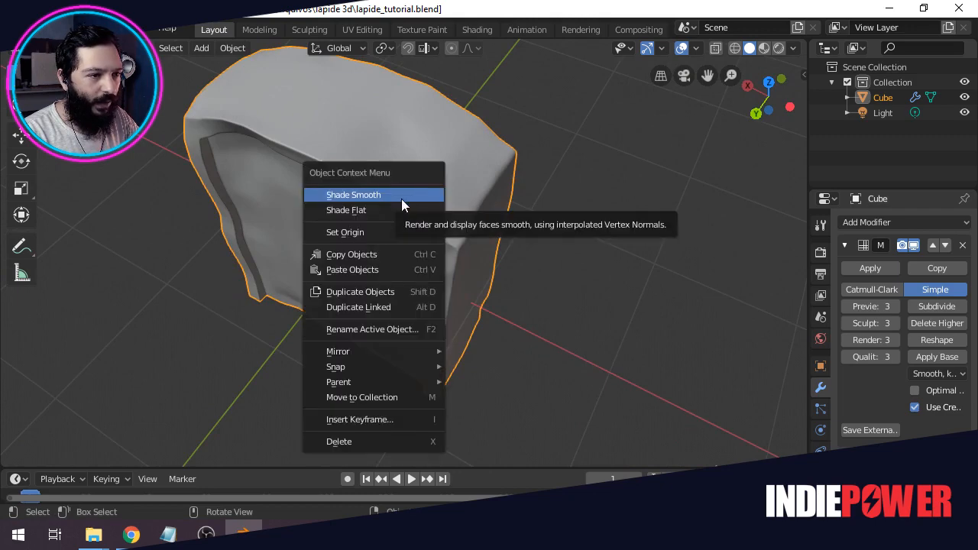
left_click(380, 210)
scroll(430, 176, "up", 5)
mouse_move(430, 176)
middle_mouse_down()
mouse_move(443, 199)
mouse_move(470, 167)
mouse_move(213, 200)
mouse_move(267, 197)
mouse_move(237, 187)
mouse_move(271, 214)
mouse_move(227, 204)
mouse_move(244, 194)
middle_mouse_up()
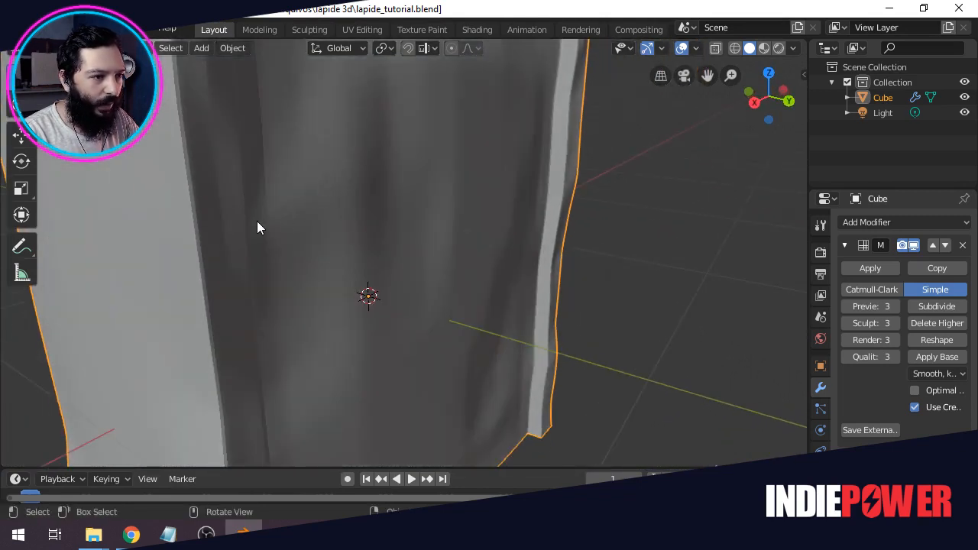
right_click(346, 192)
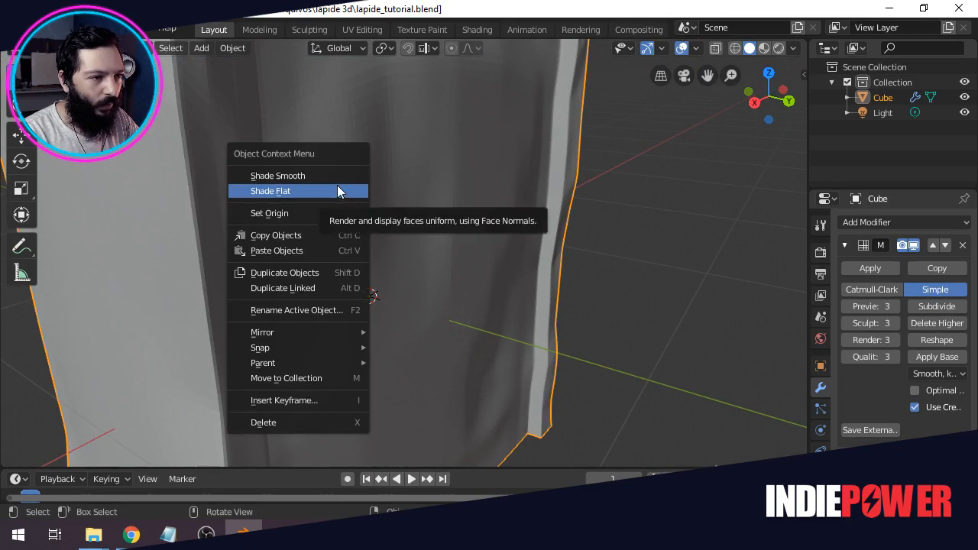
left_click(331, 171)
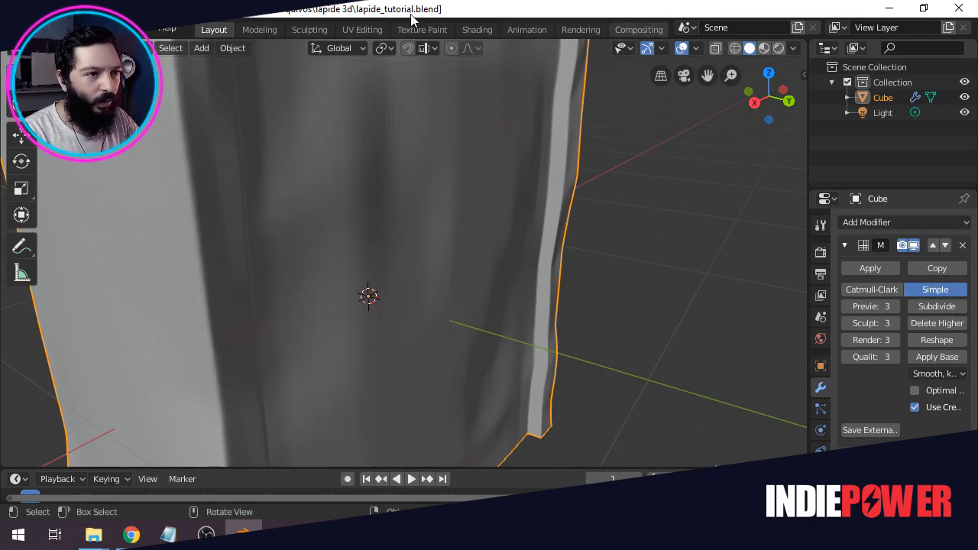
Choose the Clay Strips brush in the Sculpting workspace and set its radius to 40 px.
left_click(294, 31)
mouse_move(285, 234)
middle_mouse_down()
mouse_move(465, 255)
mouse_move(364, 287)
mouse_move(209, 254)
mouse_move(499, 236)
mouse_move(425, 253)
mouse_move(385, 246)
mouse_move(336, 211)
middle_mouse_up()
scroll(268, 221, "down", 3)
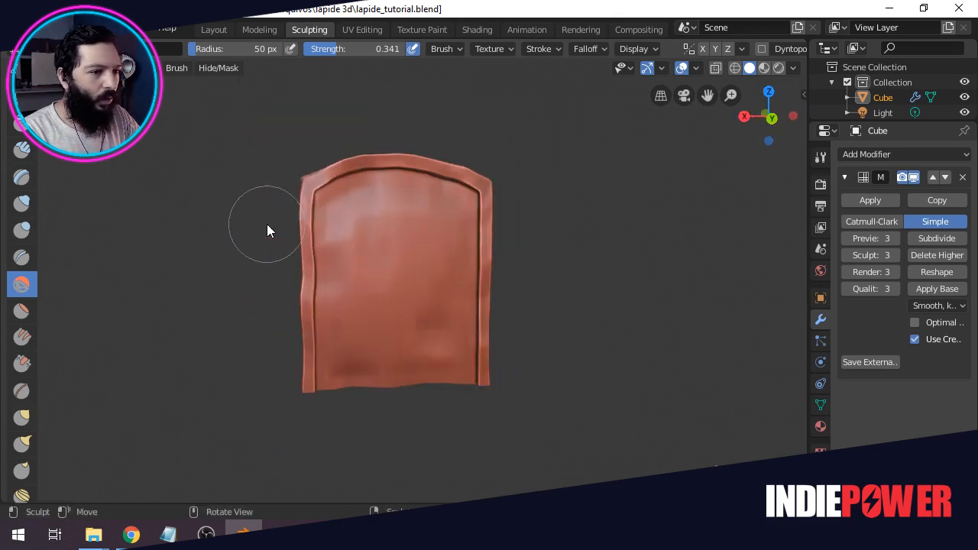
mouse_move(266, 224)
middle_mouse_down()
mouse_move(422, 234)
mouse_move(463, 212)
mouse_move(456, 199)
middle_mouse_up()
mouse_move(270, 243)
middle_mouse_down()
mouse_move(485, 253)
mouse_move(256, 264)
mouse_move(386, 320)
middle_mouse_up()
scroll(385, 321, "up", 3)
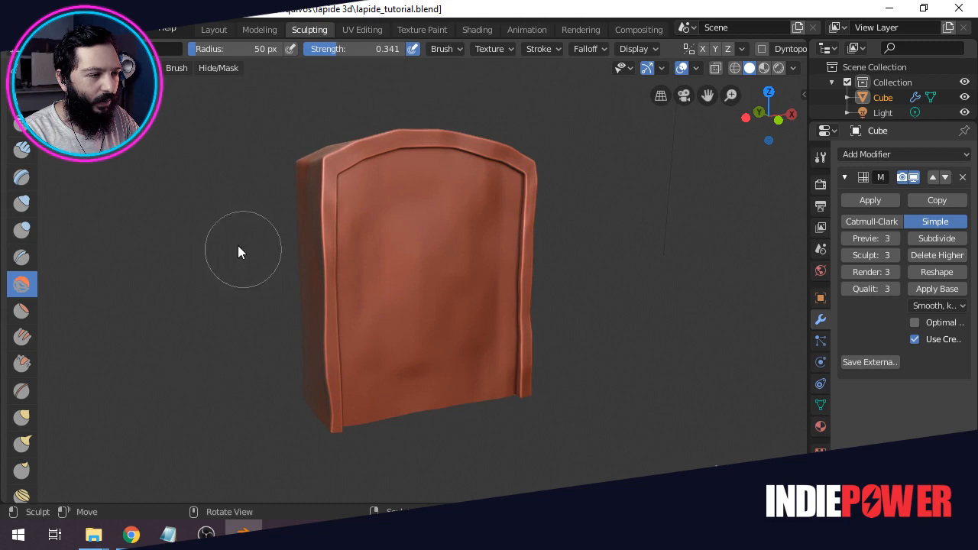
left_click(22, 150)
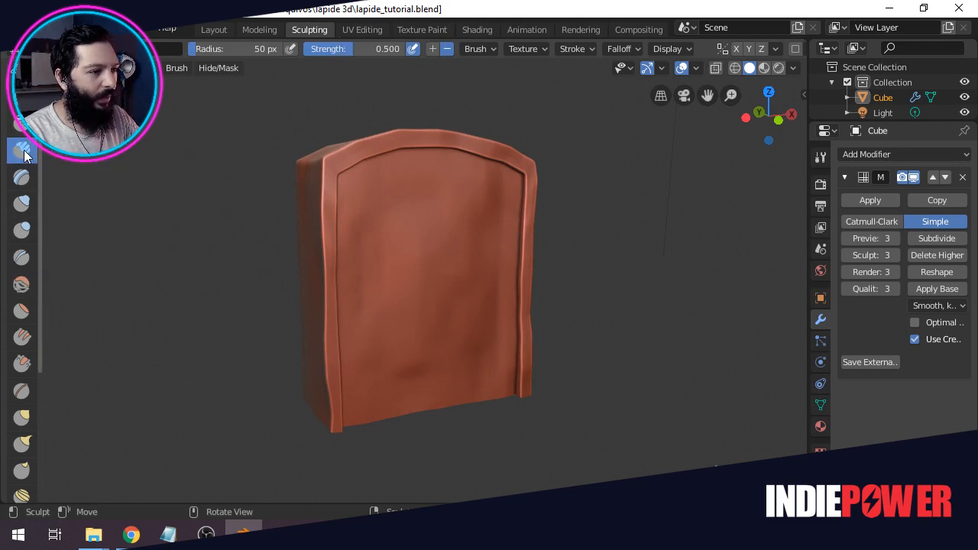
left_click(822, 157)
middle_click_drag(561, 269, 500, 269)
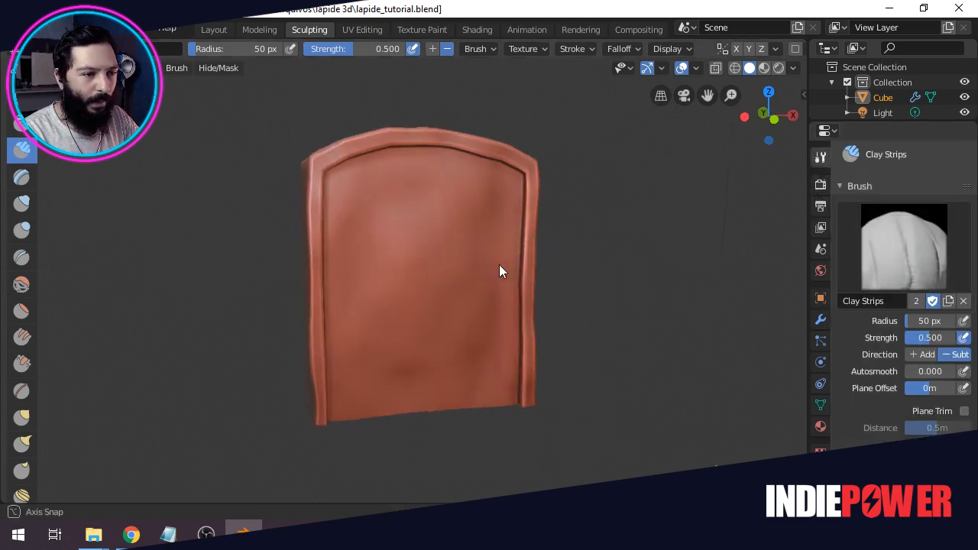
left_click(932, 321)
type("40")
key("Return")
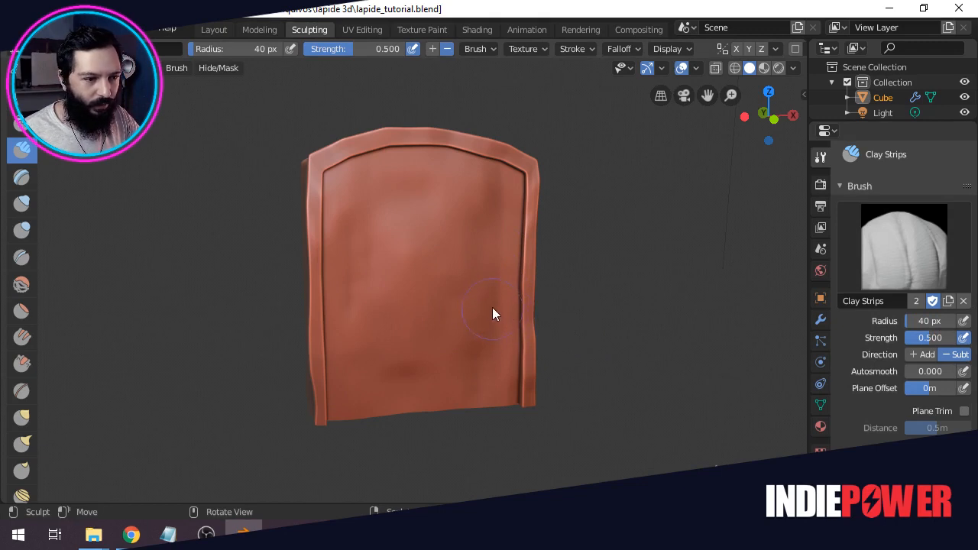
Carve subtractive Clay Strips strokes in varied directions across the tombstone's recessed front panel.
mouse_move(492, 307)
left_mouse_down()
mouse_move(467, 384)
mouse_move(478, 301)
mouse_move(465, 290)
mouse_move(464, 228)
left_mouse_up()
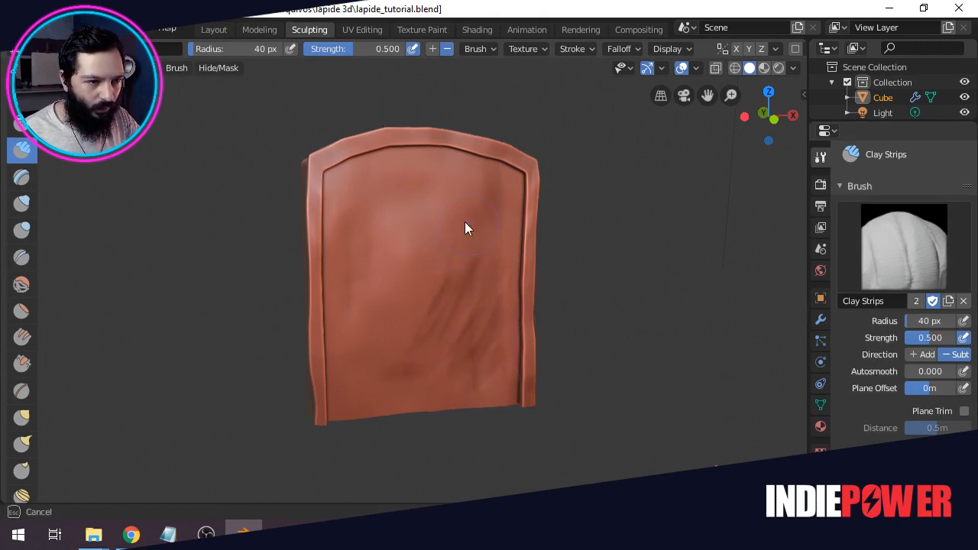
left_click_drag(479, 184, 381, 201)
mouse_move(359, 267)
left_mouse_down()
mouse_move(402, 221)
mouse_move(424, 237)
mouse_move(469, 180)
mouse_move(500, 172)
mouse_move(510, 184)
left_mouse_up()
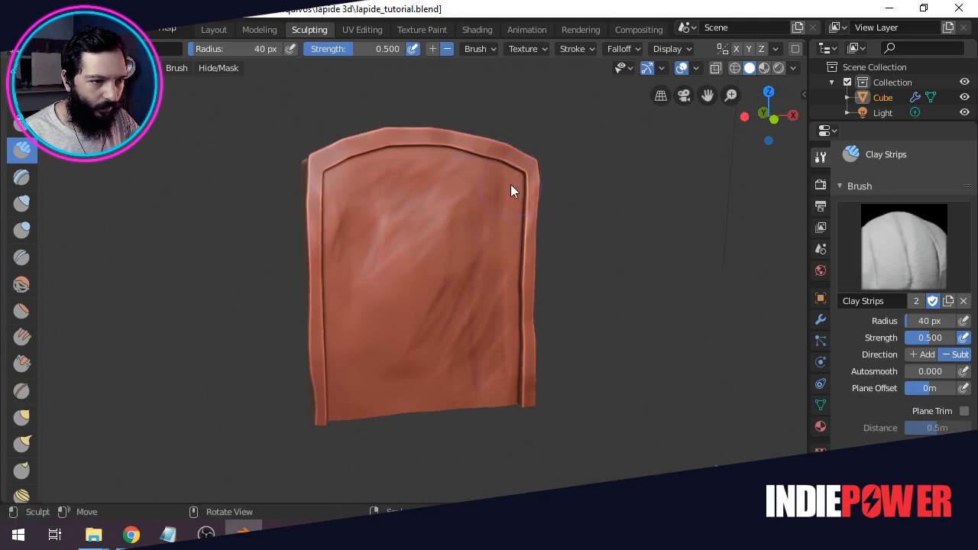
mouse_move(358, 195)
left_mouse_down()
mouse_move(332, 189)
mouse_move(367, 188)
left_mouse_up()
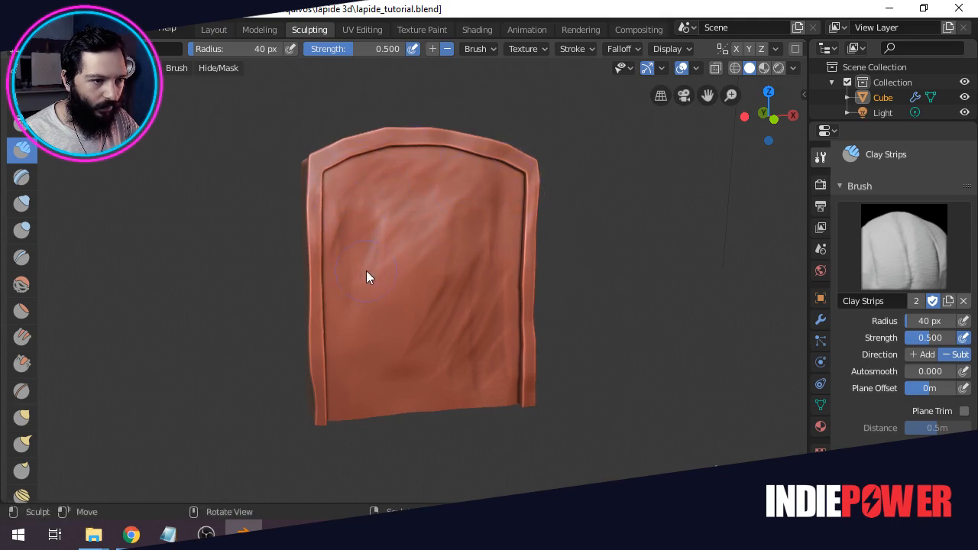
scroll(366, 270, "up", 4)
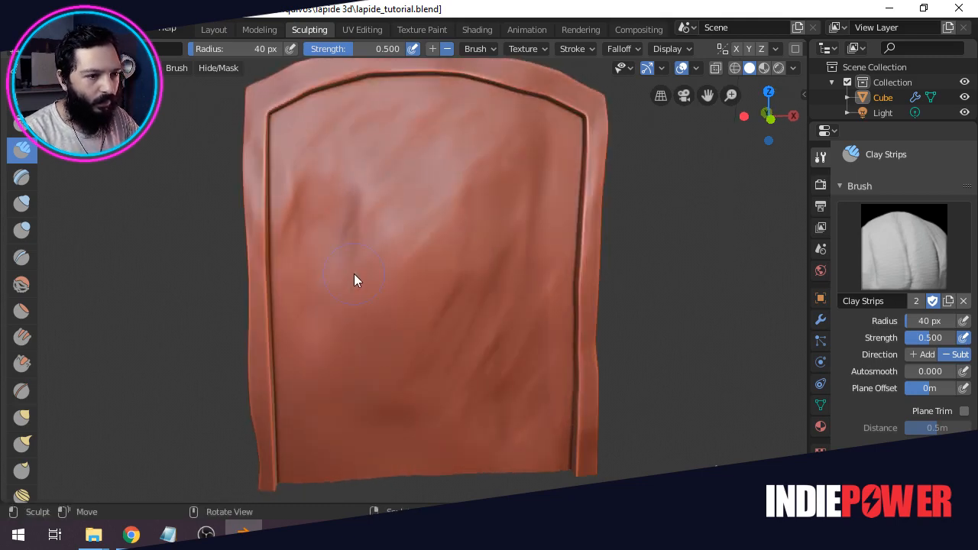
left_click_drag(468, 293, 297, 306)
mouse_move(319, 393)
left_mouse_down()
mouse_move(320, 356)
mouse_move(349, 345)
mouse_move(319, 273)
left_mouse_up()
mouse_move(380, 246)
left_mouse_down()
mouse_move(461, 272)
mouse_move(405, 321)
mouse_move(569, 147)
mouse_move(534, 118)
left_mouse_up()
mouse_move(311, 155)
left_mouse_down()
mouse_move(467, 196)
mouse_move(497, 306)
left_mouse_up()
mouse_move(528, 389)
left_mouse_down()
mouse_move(550, 430)
mouse_move(290, 475)
left_mouse_up()
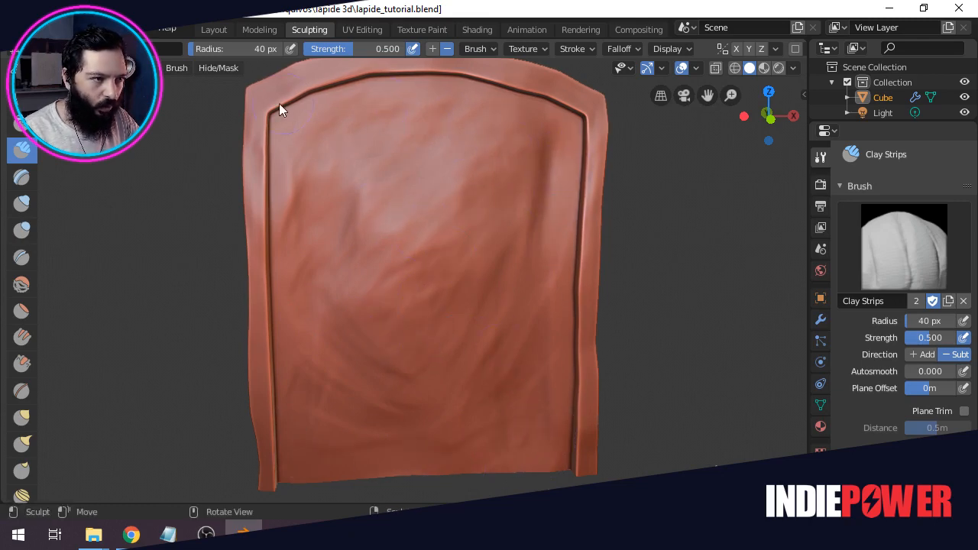
Carve Clay Strips strokes on the front border's upper corner, along the panel's lower edge and up its side.
left_click_drag(277, 89, 264, 137)
mouse_move(273, 458)
left_mouse_down()
mouse_move(310, 481)
mouse_move(389, 449)
mouse_move(505, 466)
left_mouse_up()
mouse_move(546, 297)
left_mouse_down()
mouse_move(566, 219)
mouse_move(476, 185)
left_mouse_up()
scroll(476, 185, "down", 3)
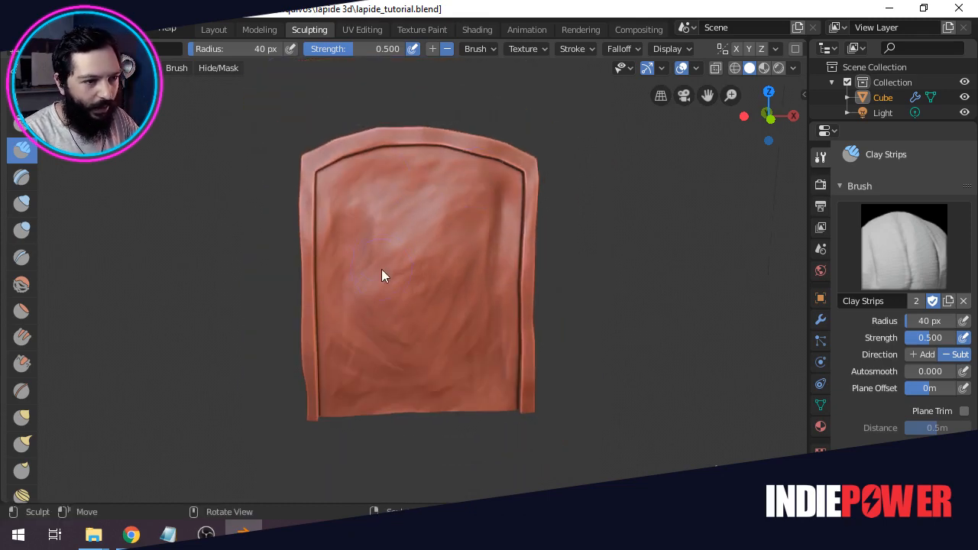
Apply Shade Flat to the tombstone in the Layout workspace.
middle_click_drag(382, 273, 449, 299)
left_click(212, 29)
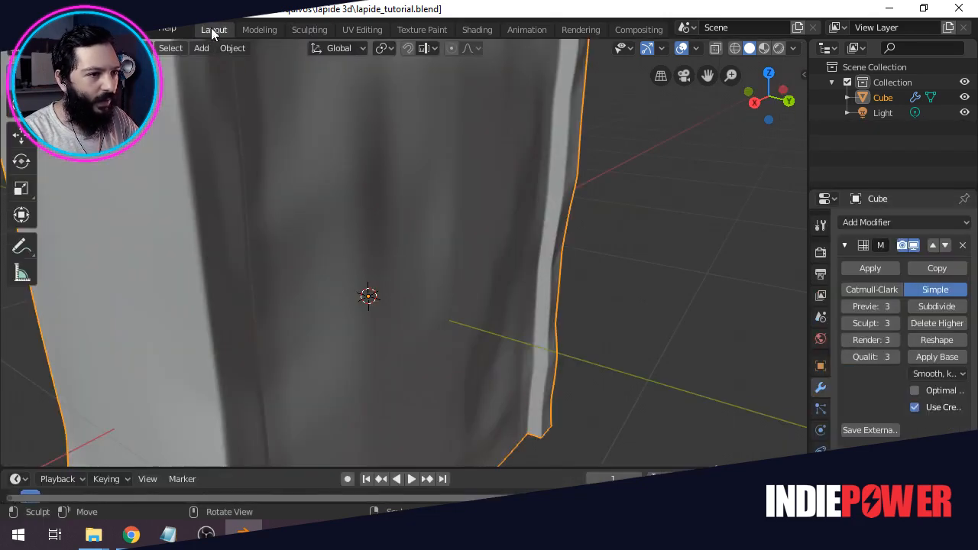
right_click(310, 182)
left_click(278, 199)
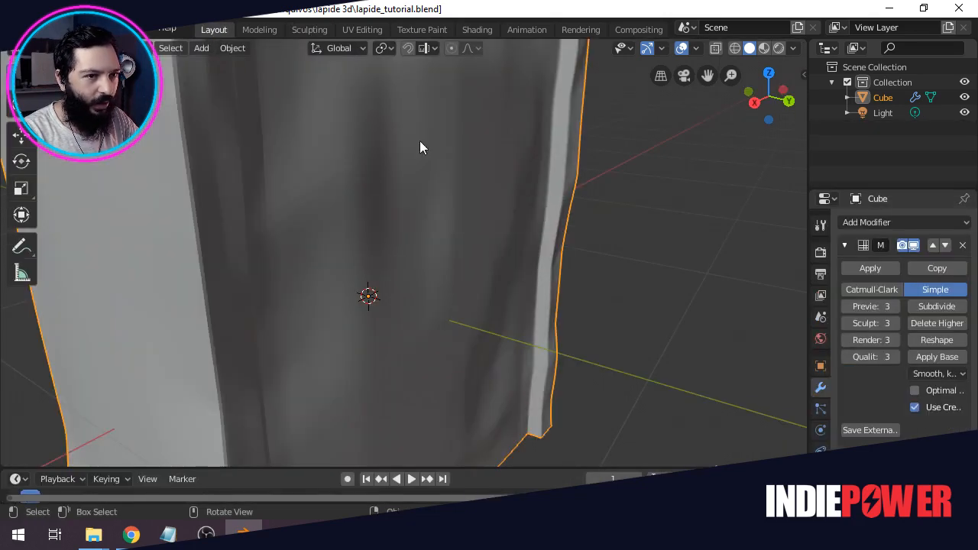
Return to the Sculpting workspace and add Clay Strips strokes to the front panel and the border's side and arched top.
left_click(323, 29)
mouse_move(359, 153)
middle_mouse_down()
mouse_move(426, 245)
mouse_move(529, 286)
mouse_move(479, 288)
middle_mouse_up()
scroll(530, 284, "up", 4)
scroll(531, 287, "down", 3)
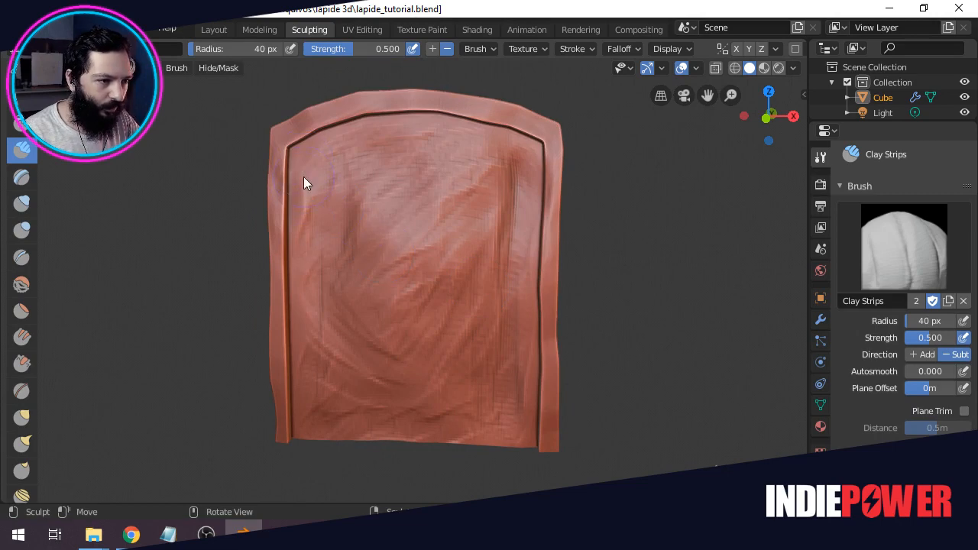
mouse_move(304, 180)
left_mouse_down()
mouse_move(304, 267)
mouse_move(343, 262)
mouse_move(372, 311)
mouse_move(313, 386)
mouse_move(417, 262)
left_mouse_up()
mouse_move(556, 131)
left_mouse_down()
mouse_move(528, 125)
mouse_move(548, 206)
left_mouse_up()
left_click_drag(547, 226, 548, 303)
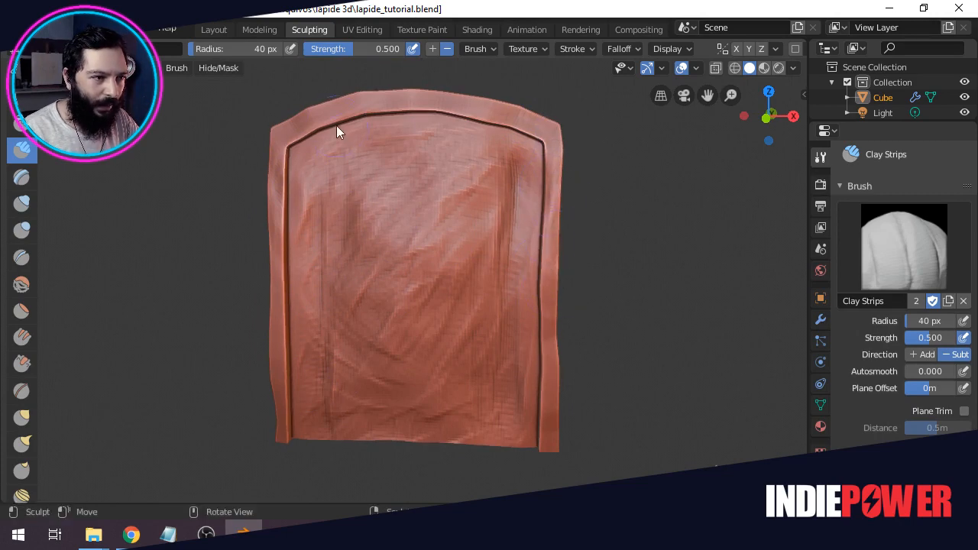
mouse_move(324, 128)
left_mouse_down()
mouse_move(304, 127)
mouse_move(300, 136)
mouse_move(356, 104)
mouse_move(390, 103)
left_mouse_up()
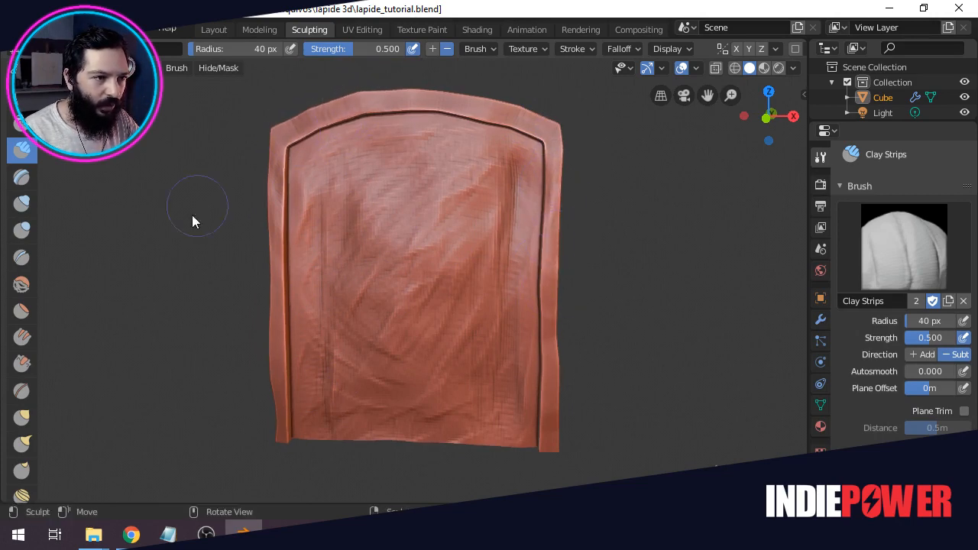
Roughen the front panel's lower area, inner edges and centre with more Clay Strips strokes.
left_click_drag(552, 424, 535, 438)
mouse_move(354, 345)
left_mouse_down()
mouse_move(280, 362)
mouse_move(358, 375)
mouse_move(333, 388)
left_mouse_up()
mouse_move(359, 424)
left_mouse_down()
mouse_move(504, 410)
mouse_move(509, 382)
left_mouse_up()
mouse_move(520, 252)
left_mouse_down()
mouse_move(529, 244)
mouse_move(520, 292)
mouse_move(514, 162)
mouse_move(368, 121)
mouse_move(353, 127)
left_mouse_up()
mouse_move(340, 137)
left_mouse_down()
mouse_move(321, 157)
mouse_move(297, 227)
left_mouse_up()
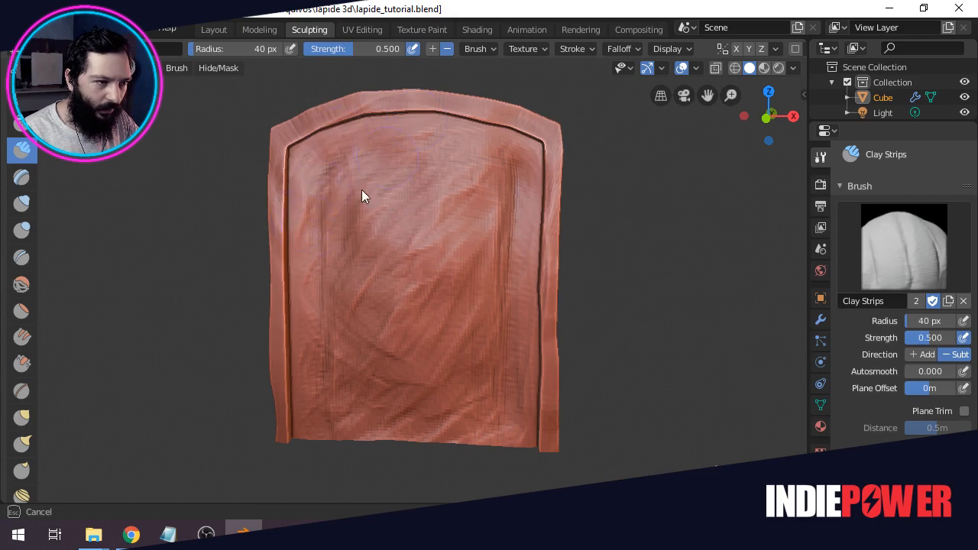
mouse_move(402, 208)
left_mouse_down()
mouse_move(382, 186)
mouse_move(443, 233)
mouse_move(482, 221)
mouse_move(481, 366)
mouse_move(317, 288)
mouse_move(428, 411)
mouse_move(507, 378)
mouse_move(479, 342)
mouse_move(418, 427)
mouse_move(432, 416)
left_mouse_up()
Add diagonal Clay Strips strokes to the front panel and its side border from an angled view.
middle_click_drag(526, 322, 552, 375)
mouse_move(585, 364)
left_mouse_down()
mouse_move(526, 295)
mouse_move(495, 220)
left_mouse_up()
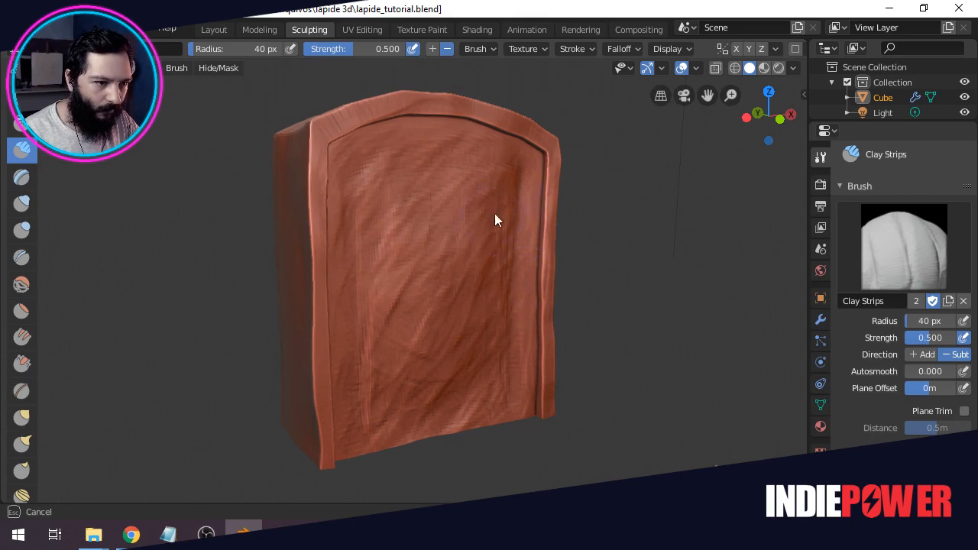
left_click_drag(493, 164, 405, 260)
mouse_move(343, 122)
left_mouse_down()
mouse_move(321, 180)
mouse_move(324, 252)
left_mouse_up()
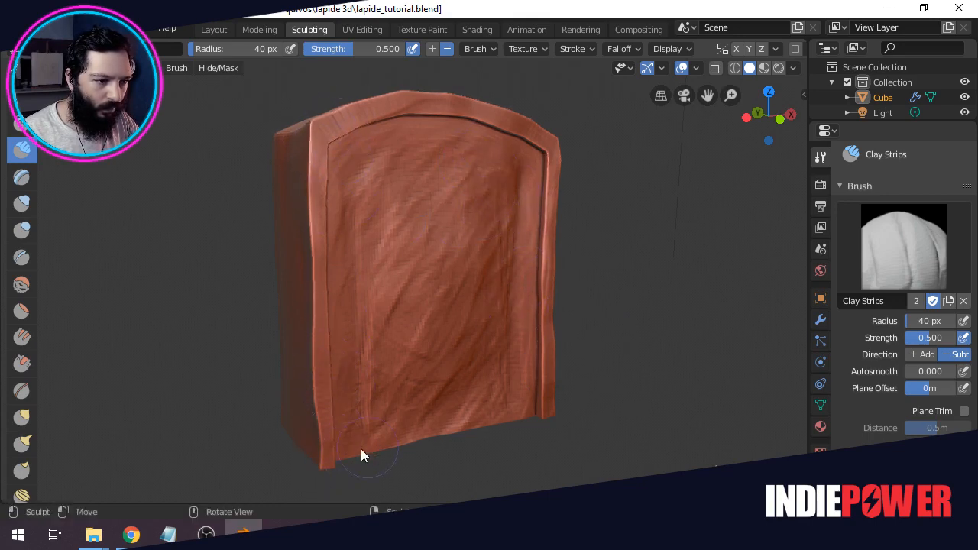
mouse_move(462, 447)
left_mouse_down()
mouse_move(497, 420)
mouse_move(492, 348)
left_mouse_up()
left_click_drag(405, 355, 374, 247)
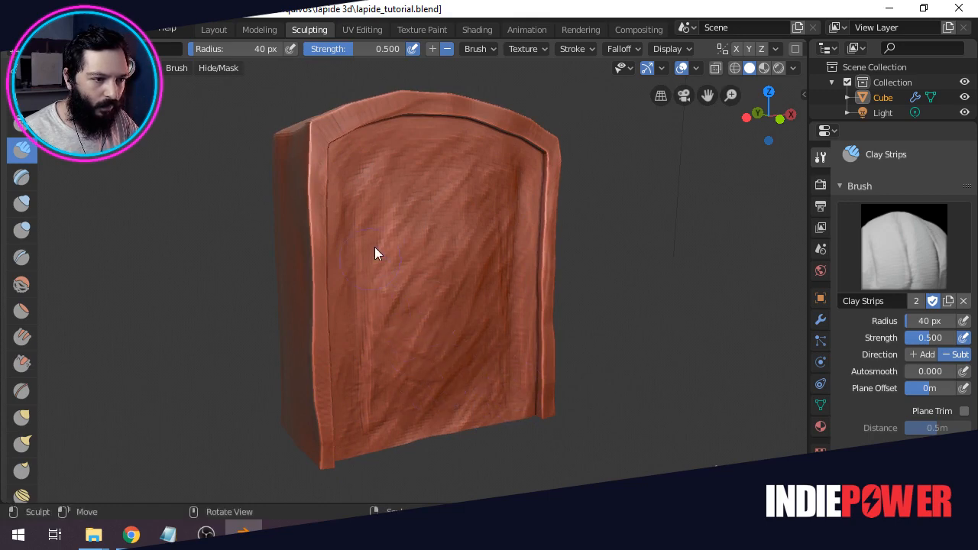
Carve Clay Strips strokes across the tombstone's smooth back panel, from the arched top down to the lower edge.
mouse_move(375, 246)
middle_mouse_down()
mouse_move(538, 272)
mouse_move(504, 255)
mouse_move(553, 243)
middle_mouse_up()
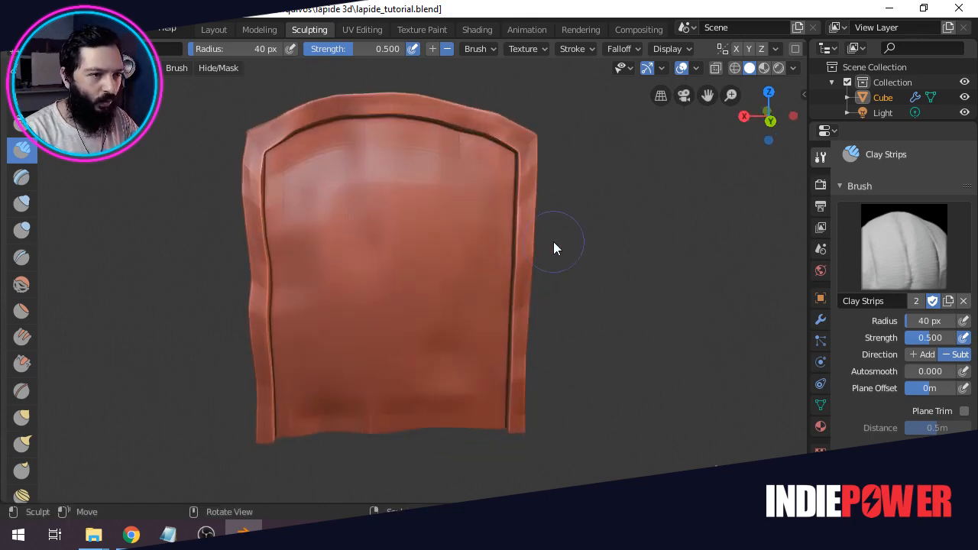
left_click_drag(381, 159, 340, 137)
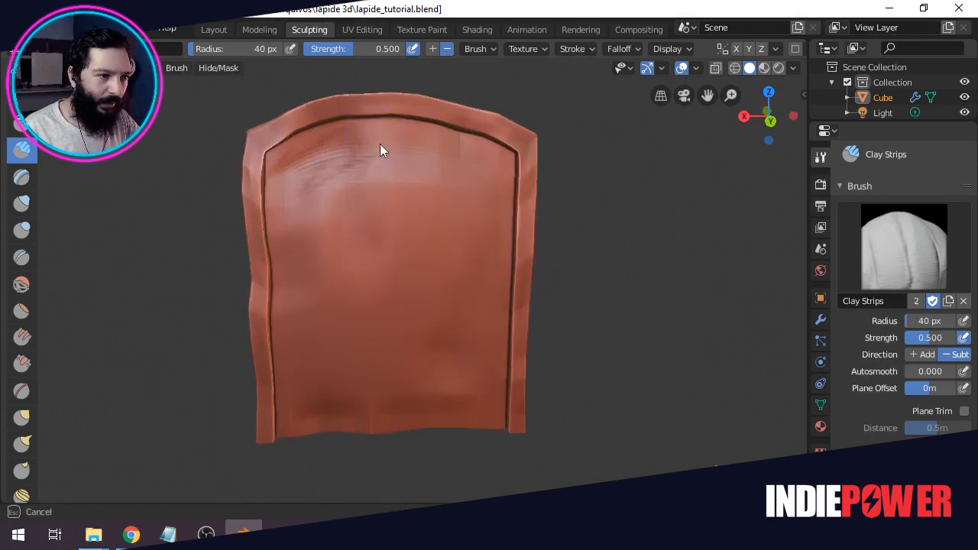
mouse_move(364, 168)
left_mouse_down()
mouse_move(431, 171)
mouse_move(416, 214)
left_mouse_up()
mouse_move(450, 172)
left_mouse_down()
mouse_move(472, 149)
mouse_move(492, 222)
mouse_move(482, 238)
left_mouse_up()
mouse_move(474, 335)
left_mouse_down()
mouse_move(455, 414)
mouse_move(467, 327)
mouse_move(459, 336)
left_mouse_up()
mouse_move(270, 343)
left_mouse_down()
mouse_move(303, 313)
mouse_move(308, 388)
mouse_move(349, 387)
mouse_move(324, 305)
left_mouse_up()
mouse_move(314, 222)
left_mouse_down()
mouse_move(283, 187)
mouse_move(302, 244)
left_mouse_up()
mouse_move(327, 245)
left_mouse_down()
mouse_move(369, 200)
mouse_move(342, 311)
mouse_move(376, 320)
left_mouse_up()
mouse_move(468, 293)
left_mouse_down()
mouse_move(497, 163)
mouse_move(443, 278)
mouse_move(412, 239)
mouse_move(435, 346)
mouse_move(499, 336)
mouse_move(471, 379)
left_mouse_up()
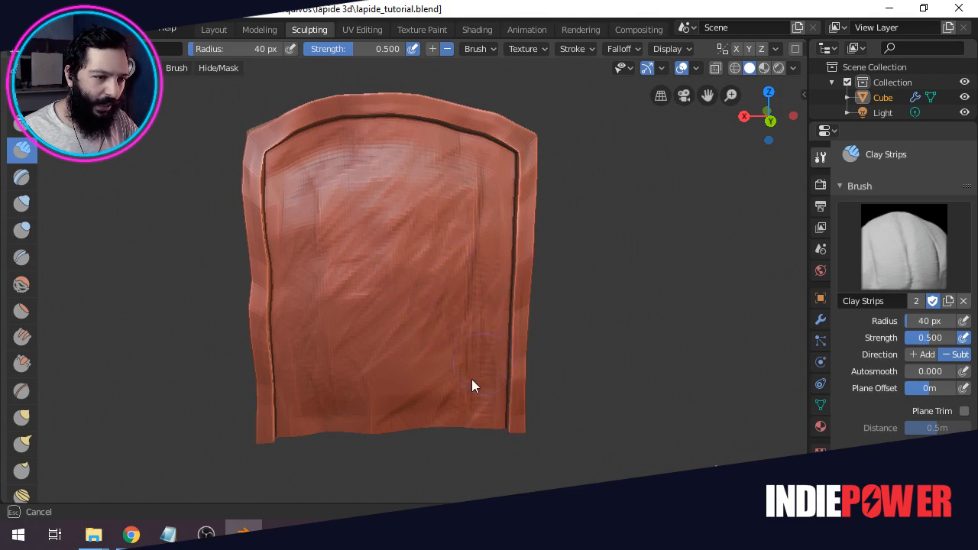
left_click_drag(367, 353, 336, 409)
mouse_move(313, 378)
left_mouse_down()
mouse_move(295, 418)
mouse_move(296, 260)
left_mouse_up()
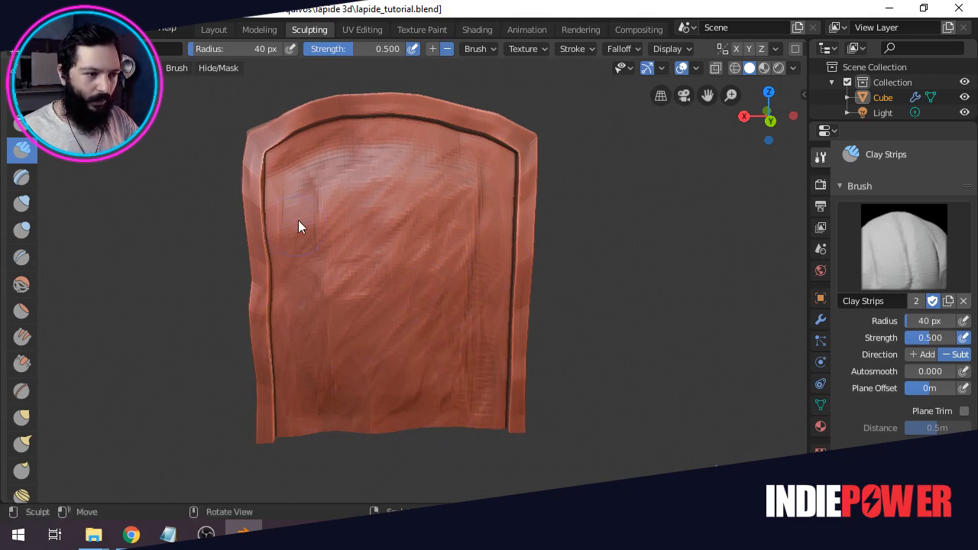
Carve Clay Strips strokes over the back border's upper corners and side strips.
mouse_move(296, 214)
left_mouse_down()
mouse_move(287, 157)
mouse_move(320, 157)
mouse_move(259, 143)
left_mouse_up()
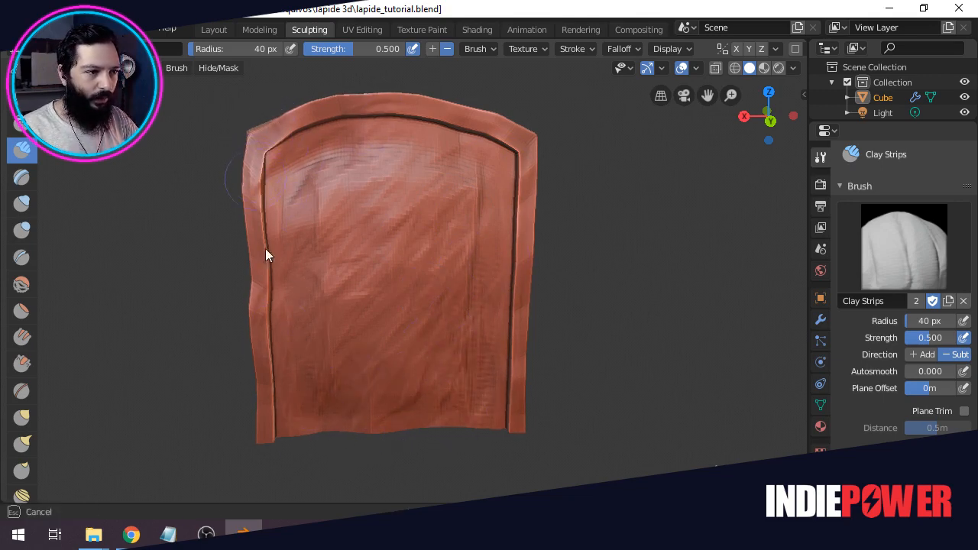
mouse_move(266, 250)
left_mouse_down()
mouse_move(408, 99)
mouse_move(535, 122)
left_mouse_up()
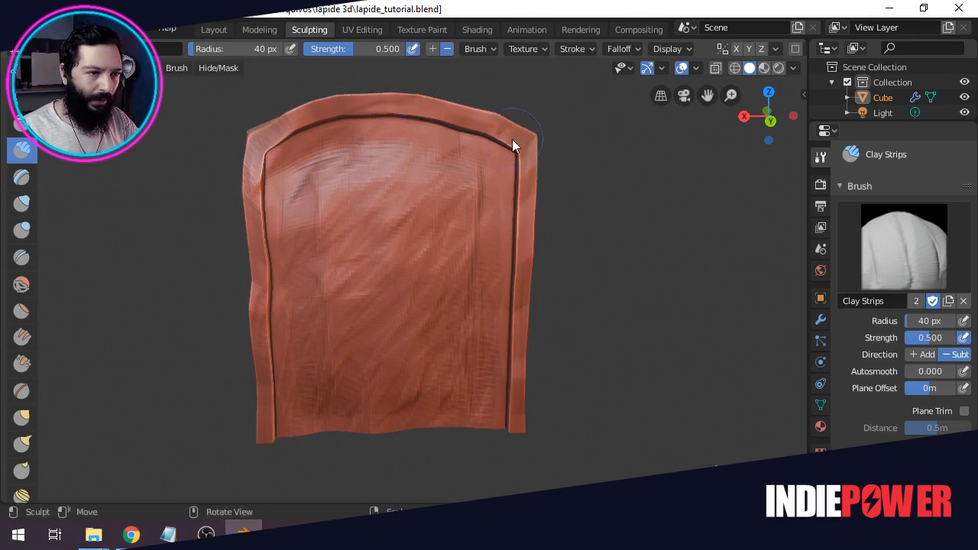
left_click_drag(512, 216, 481, 238)
left_click_drag(335, 329, 267, 350)
left_click_drag(317, 344, 260, 393)
Deepen the back panel's texture with a second pass of Clay Strips strokes over its top, centre and lower area.
mouse_move(333, 295)
left_mouse_down()
mouse_move(321, 308)
mouse_move(355, 412)
mouse_move(492, 393)
mouse_move(366, 222)
mouse_move(299, 163)
mouse_move(283, 220)
mouse_move(355, 181)
mouse_move(374, 141)
mouse_move(433, 135)
mouse_move(426, 116)
left_mouse_up()
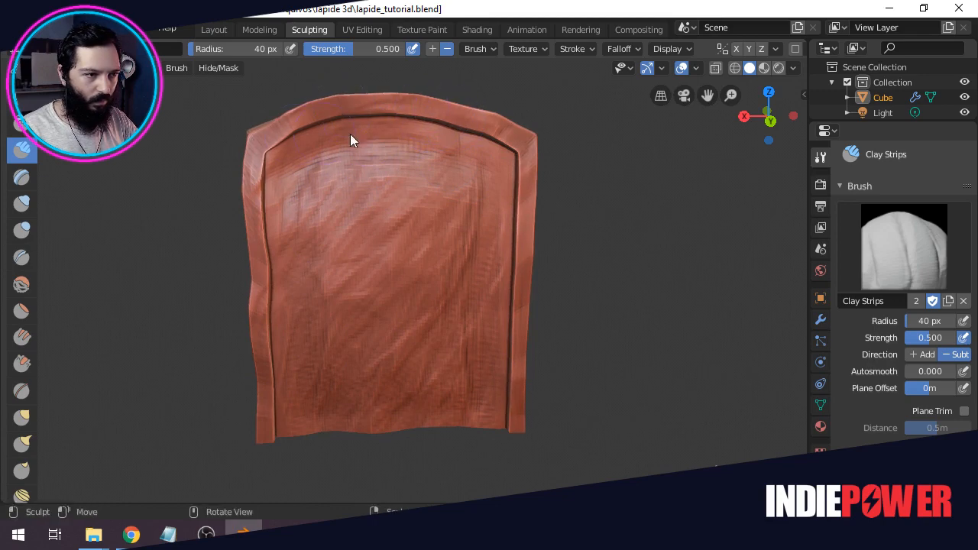
mouse_move(351, 142)
left_mouse_down()
mouse_move(494, 175)
mouse_move(434, 146)
mouse_move(448, 240)
mouse_move(456, 179)
mouse_move(447, 247)
left_mouse_up()
mouse_move(425, 365)
left_mouse_down()
mouse_move(487, 240)
mouse_move(450, 277)
mouse_move(476, 419)
mouse_move(311, 414)
left_mouse_up()
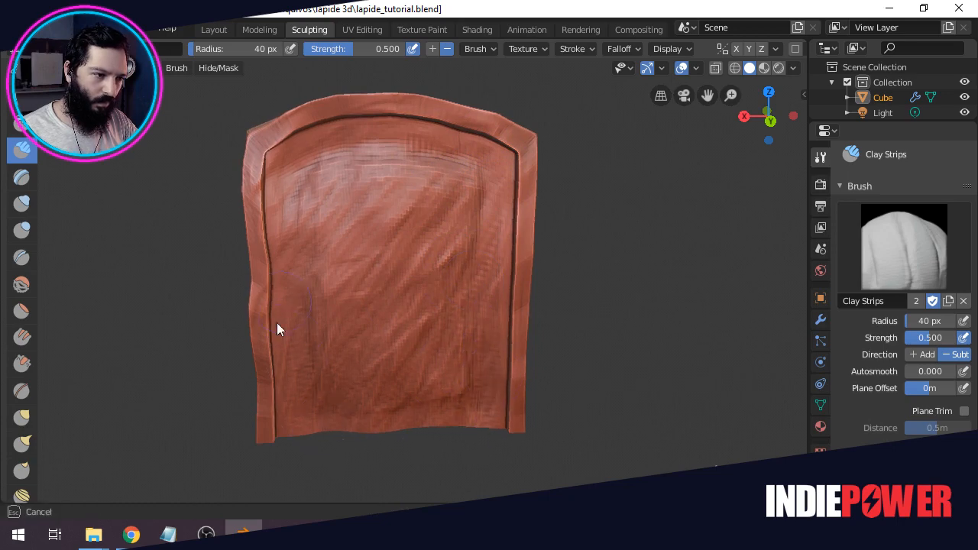
mouse_move(277, 323)
left_mouse_down()
mouse_move(369, 388)
mouse_move(430, 398)
mouse_move(417, 387)
mouse_move(374, 258)
mouse_move(411, 192)
left_mouse_up()
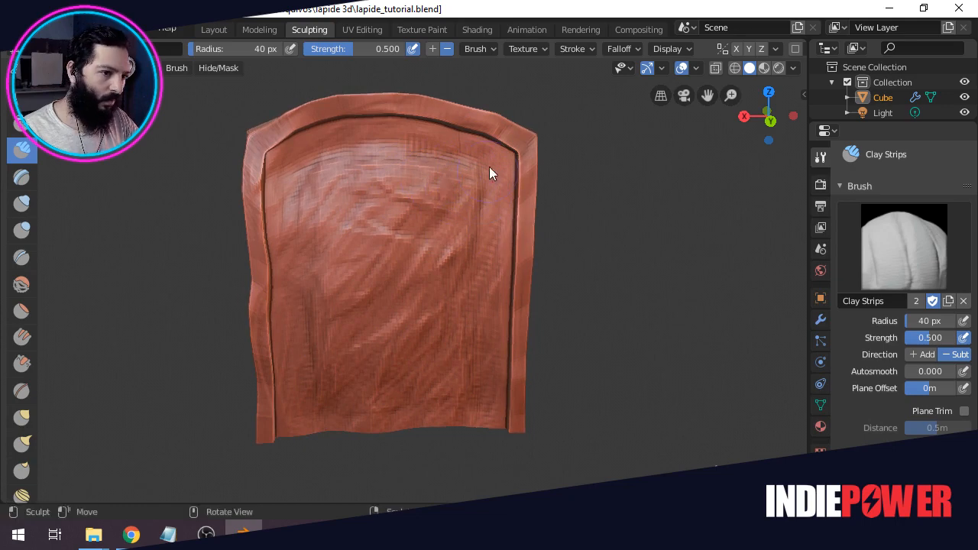
mouse_move(507, 218)
left_mouse_down()
mouse_move(428, 169)
mouse_move(307, 157)
mouse_move(392, 297)
left_mouse_up()
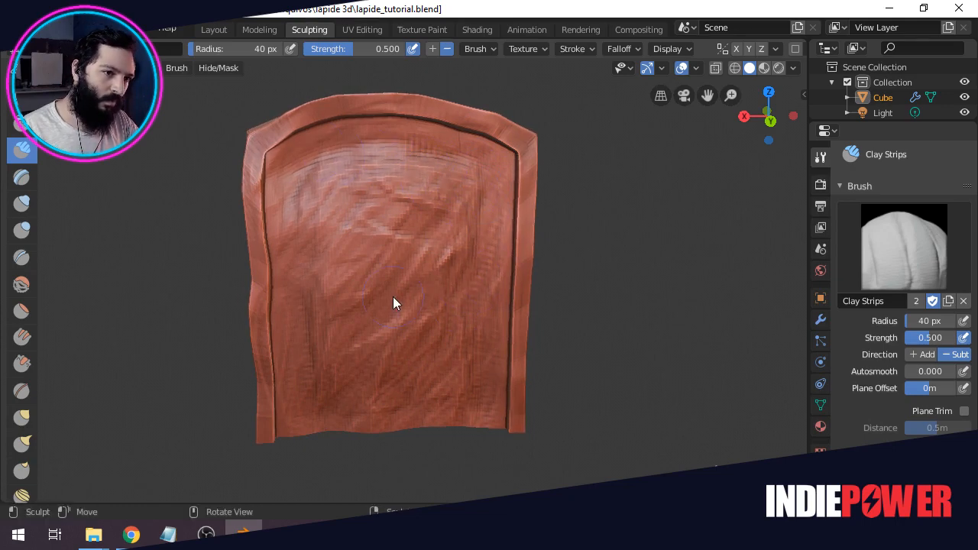
Carve Clay Strips strokes over one narrow side face of the tombstone, from top to bottom.
scroll(386, 306, "down", 4)
middle_click_drag(284, 327, 504, 295)
middle_click_drag(372, 298, 438, 275)
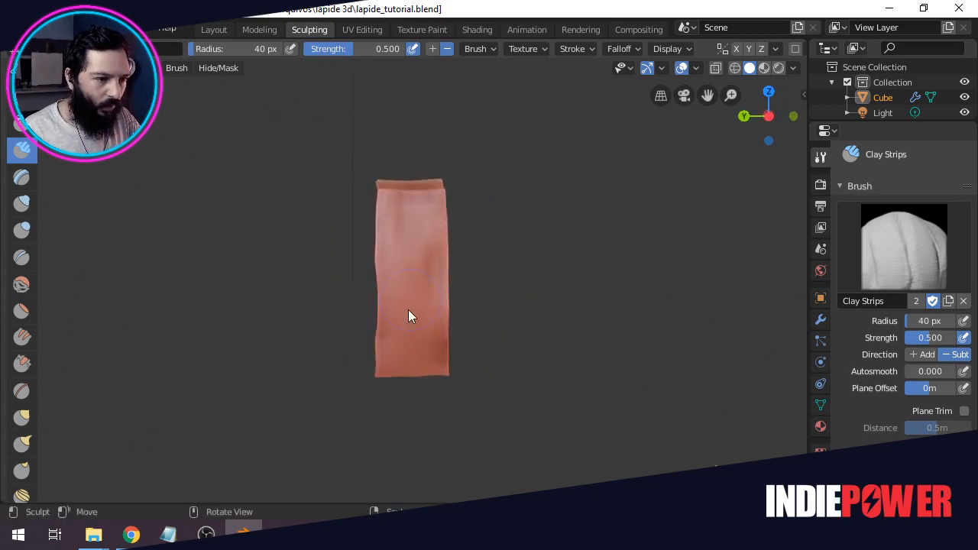
left_click_drag(408, 311, 390, 366)
mouse_move(393, 255)
left_mouse_down()
mouse_move(388, 207)
mouse_move(431, 210)
mouse_move(382, 207)
mouse_move(421, 259)
mouse_move(425, 303)
mouse_move(391, 327)
mouse_move(446, 349)
mouse_move(430, 214)
mouse_move(408, 290)
mouse_move(443, 264)
mouse_move(430, 216)
mouse_move(380, 316)
mouse_move(443, 364)
mouse_move(402, 322)
mouse_move(456, 199)
left_mouse_up()
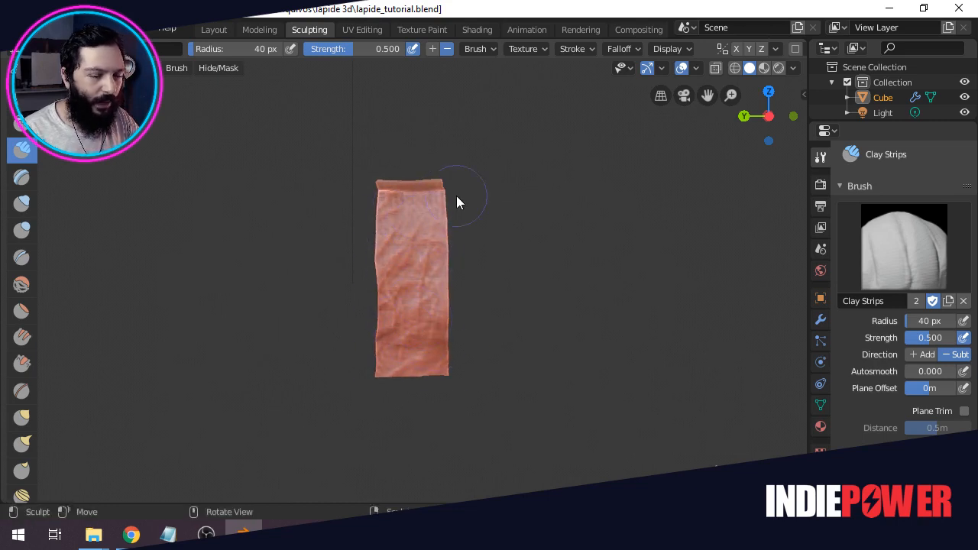
Carve Clay Strips strokes across the opposite side face, from its upper corner down to the lower edge.
mouse_move(456, 198)
middle_mouse_down()
mouse_move(415, 211)
mouse_move(441, 276)
mouse_move(372, 267)
mouse_move(527, 236)
mouse_move(501, 298)
mouse_move(496, 291)
mouse_move(405, 320)
middle_mouse_up()
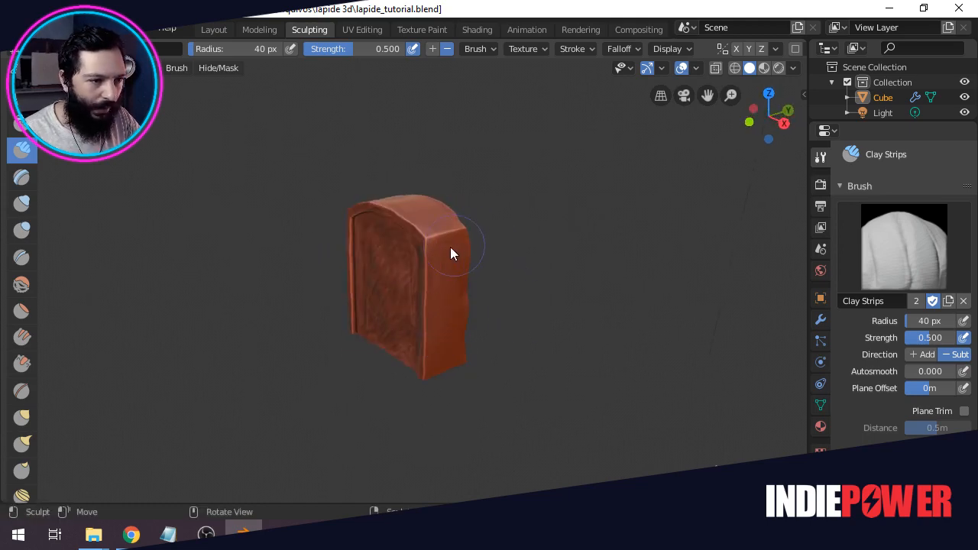
mouse_move(463, 238)
left_mouse_down()
mouse_move(423, 247)
mouse_move(432, 283)
mouse_move(468, 313)
mouse_move(458, 350)
mouse_move(442, 326)
mouse_move(465, 217)
mouse_move(451, 278)
mouse_move(493, 214)
left_mouse_up()
middle_click_drag(477, 316, 402, 292)
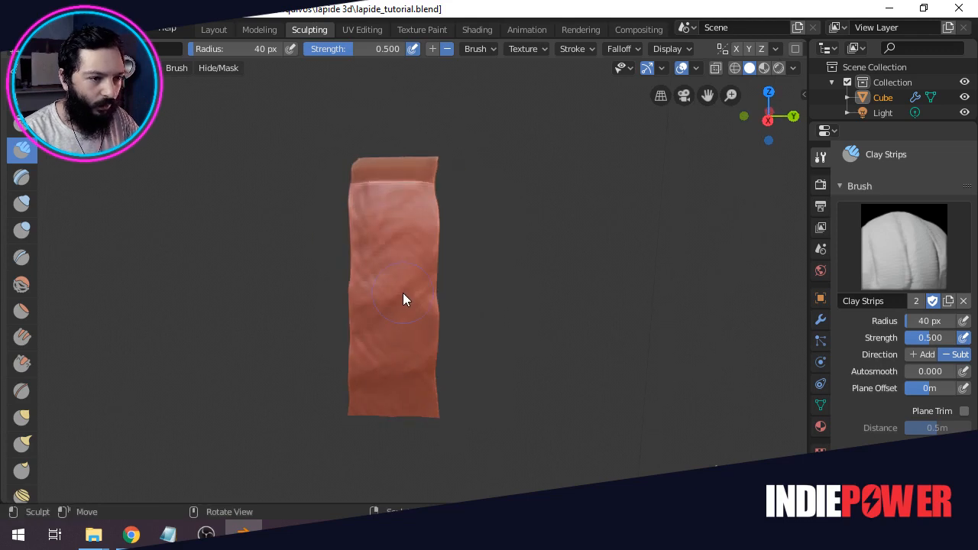
mouse_move(412, 325)
left_mouse_down()
mouse_move(364, 209)
mouse_move(379, 245)
mouse_move(404, 240)
left_mouse_up()
mouse_move(420, 332)
left_mouse_down()
mouse_move(359, 364)
mouse_move(385, 399)
mouse_move(415, 360)
mouse_move(414, 319)
mouse_move(369, 292)
mouse_move(406, 199)
mouse_move(384, 242)
left_mouse_up()
mouse_move(422, 294)
left_mouse_down()
mouse_move(412, 304)
mouse_move(390, 252)
left_mouse_up()
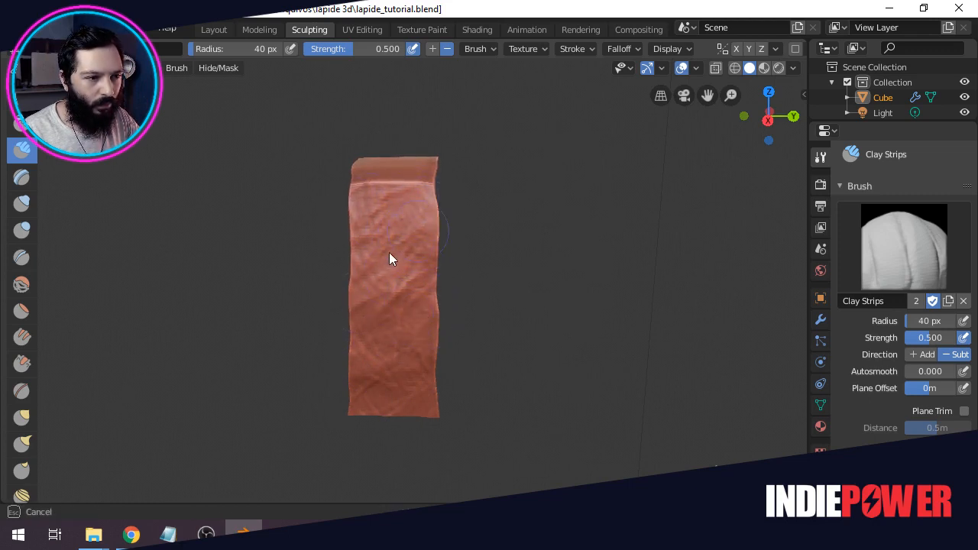
mouse_move(399, 420)
left_mouse_down()
mouse_move(398, 336)
mouse_move(421, 295)
mouse_move(439, 332)
left_mouse_up()
Carve Clay Strips strokes along the tombstone's arched top surface, from one end to the other.
middle_click_drag(439, 330, 572, 329)
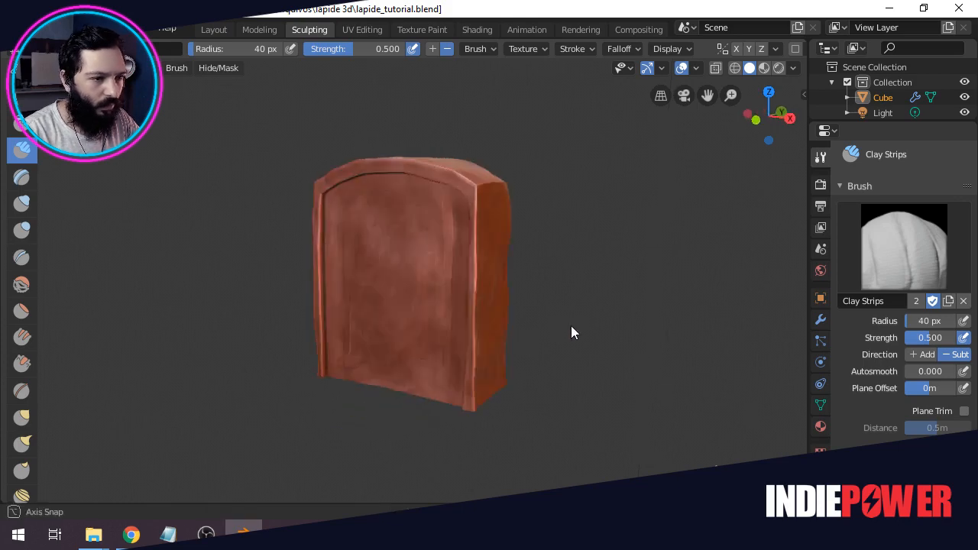
mouse_move(369, 303)
middle_mouse_down()
mouse_move(532, 261)
mouse_move(453, 290)
mouse_move(441, 342)
middle_mouse_up()
mouse_move(470, 264)
left_mouse_down()
mouse_move(463, 247)
mouse_move(451, 255)
left_mouse_up()
mouse_move(446, 259)
left_mouse_down()
mouse_move(430, 262)
mouse_move(436, 246)
mouse_move(461, 262)
mouse_move(489, 229)
left_mouse_up()
middle_click_drag(571, 130, 618, 260)
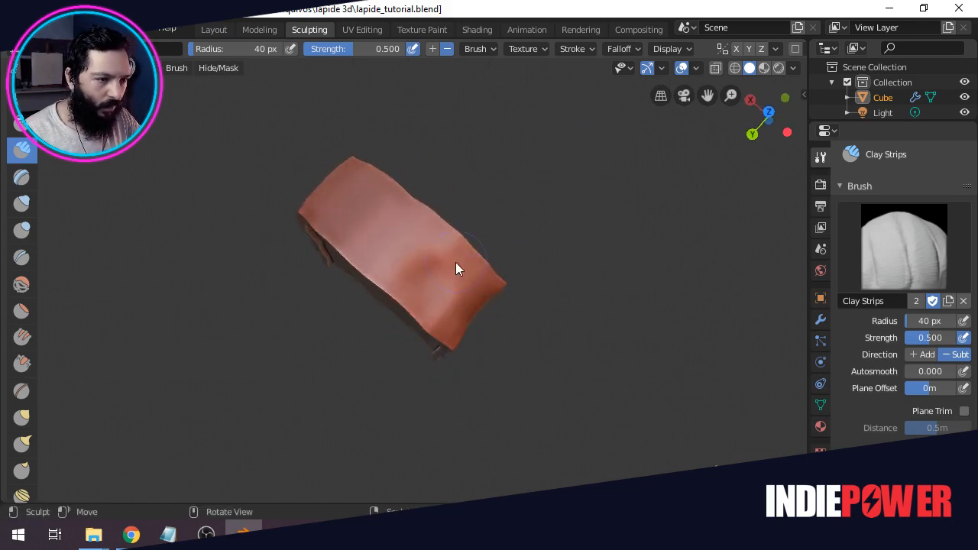
mouse_move(455, 264)
left_mouse_down()
mouse_move(425, 299)
mouse_move(446, 311)
left_mouse_up()
mouse_move(451, 269)
left_mouse_down()
mouse_move(411, 218)
mouse_move(342, 220)
left_mouse_up()
mouse_move(336, 180)
left_mouse_down()
mouse_move(318, 206)
mouse_move(352, 205)
mouse_move(319, 220)
left_mouse_up()
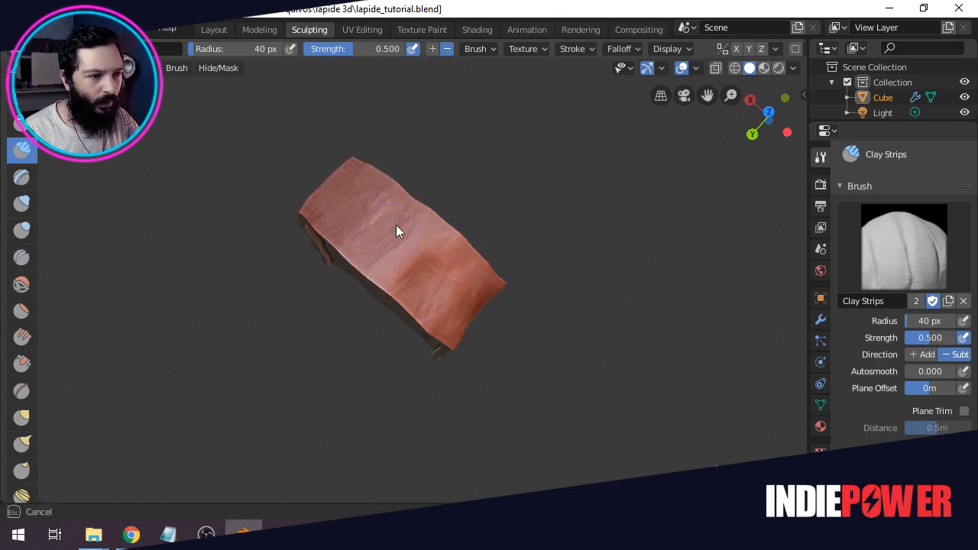
mouse_move(396, 224)
left_mouse_down()
mouse_move(427, 254)
mouse_move(439, 246)
left_mouse_up()
mouse_move(422, 237)
middle_mouse_down()
mouse_move(378, 306)
mouse_move(489, 297)
middle_mouse_up()
left_click_drag(410, 281, 415, 334)
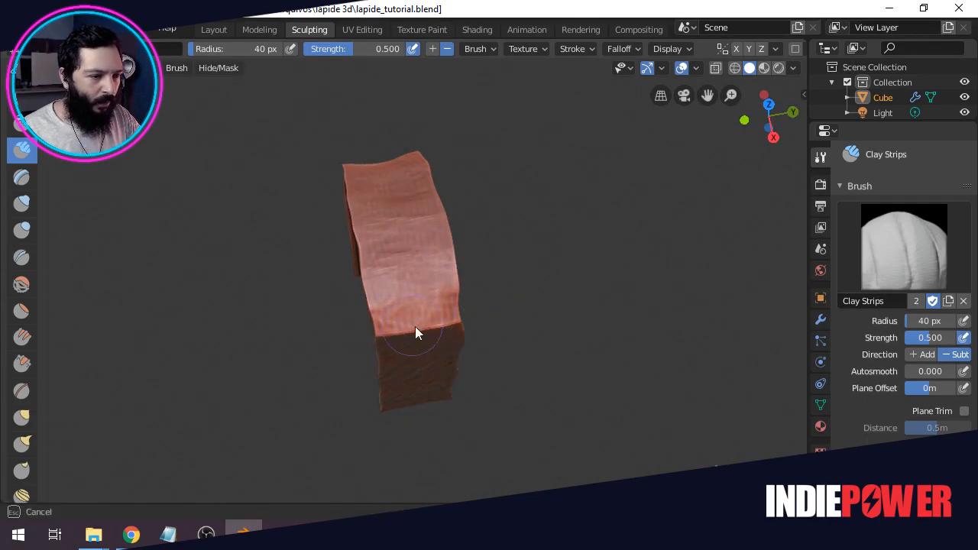
mouse_move(377, 298)
left_mouse_down()
mouse_move(433, 312)
mouse_move(409, 167)
mouse_move(357, 169)
mouse_move(444, 209)
mouse_move(435, 225)
left_mouse_up()
Compare the tombstone with and without its sculpted detail by toggling the Multires modifier's viewport display.
mouse_move(416, 262)
middle_mouse_down()
mouse_move(525, 230)
mouse_move(393, 255)
mouse_move(462, 216)
mouse_move(474, 226)
mouse_move(328, 305)
mouse_move(468, 269)
mouse_move(504, 299)
mouse_move(436, 282)
mouse_move(474, 240)
mouse_move(474, 221)
mouse_move(472, 233)
middle_mouse_up()
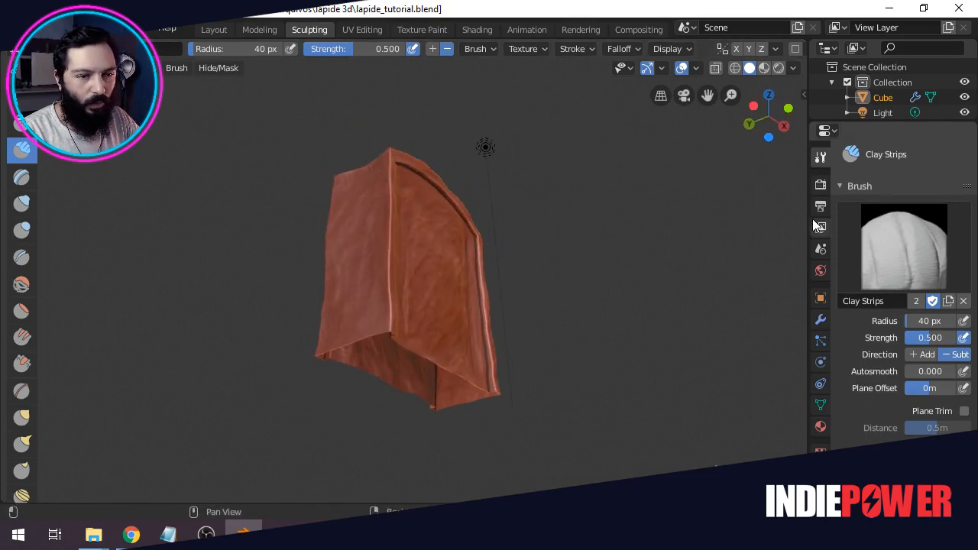
left_click(821, 321)
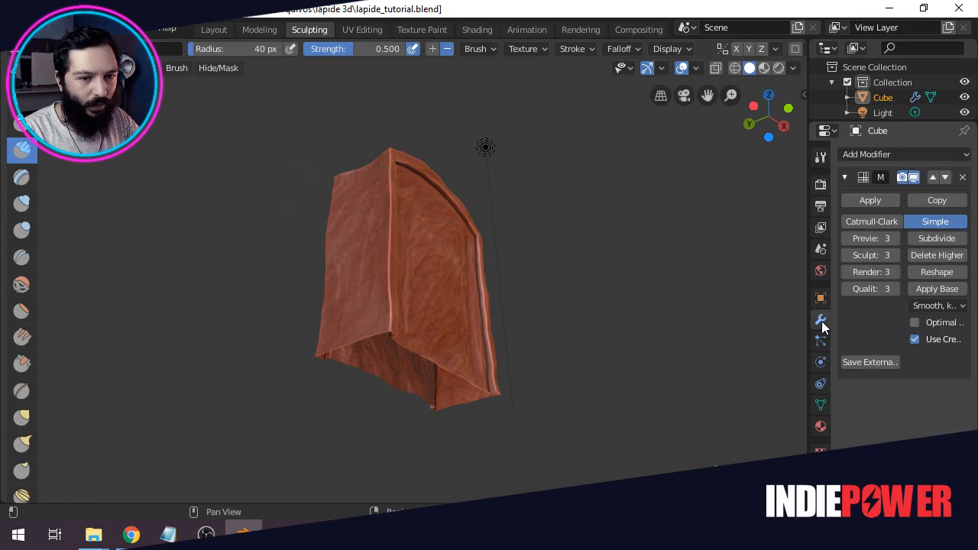
left_click(915, 177)
left_click(915, 177)
left_click(916, 177)
left_click(917, 175)
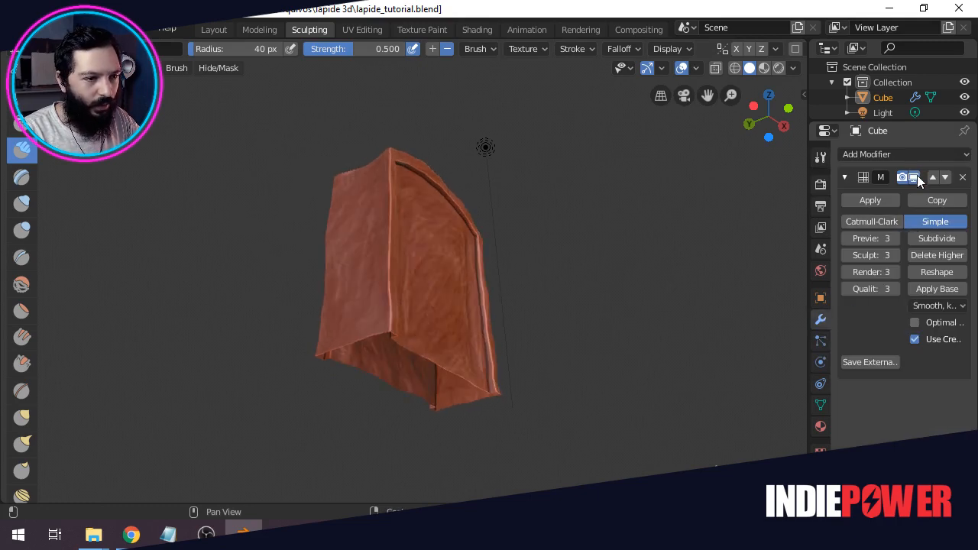
left_click(917, 175)
left_click(917, 175)
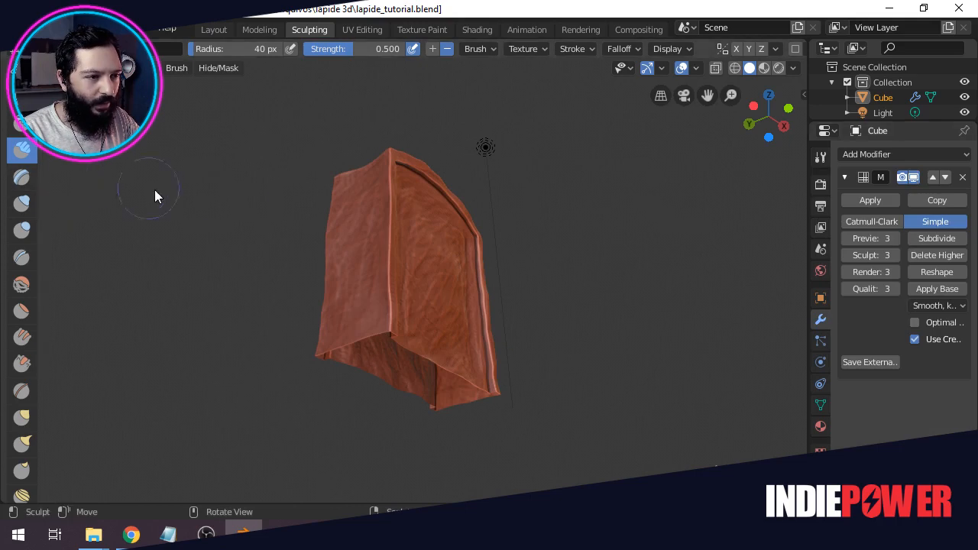
scroll(309, 163, "up", 3)
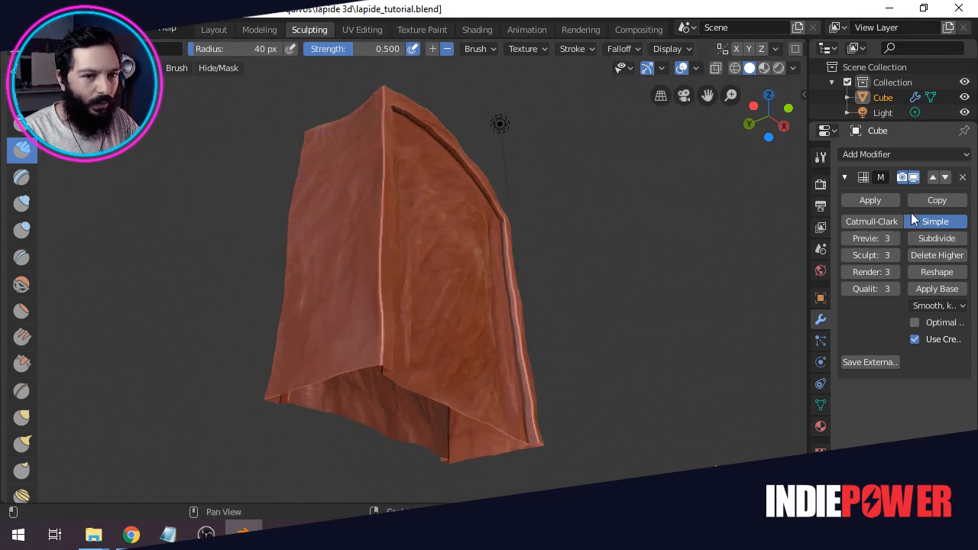
left_click(914, 182)
left_click(914, 182)
left_click(914, 182)
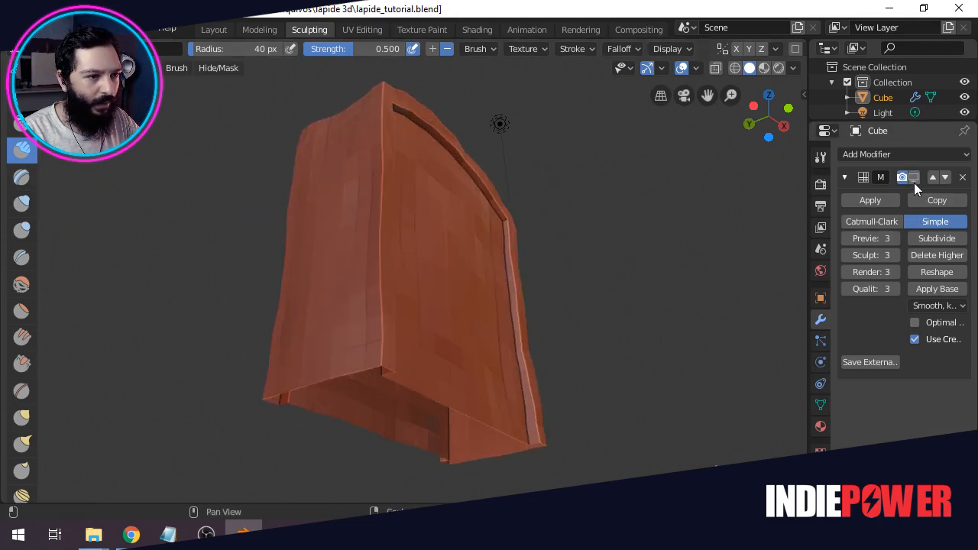
left_click(913, 182)
left_click(914, 183)
left_click(914, 182)
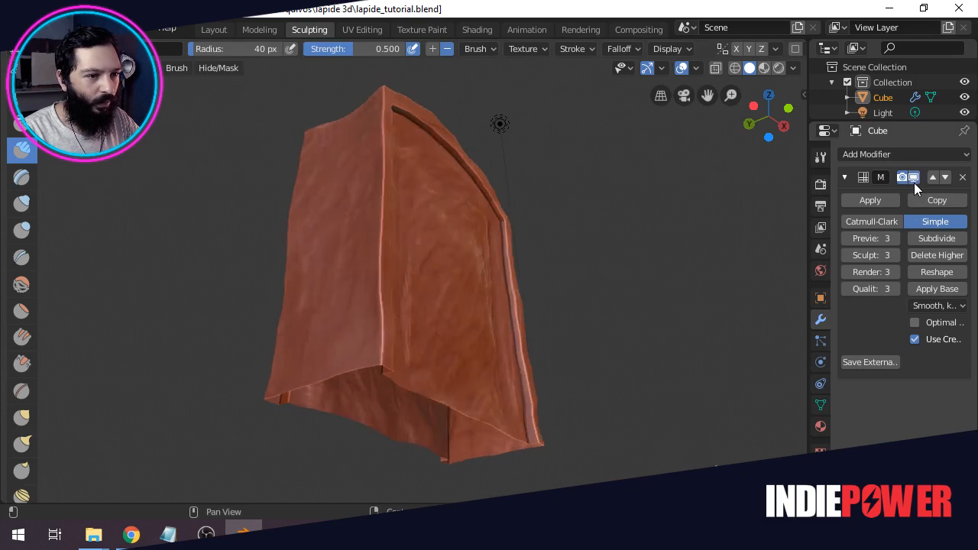
left_click(914, 182)
left_click(914, 183)
left_click(914, 182)
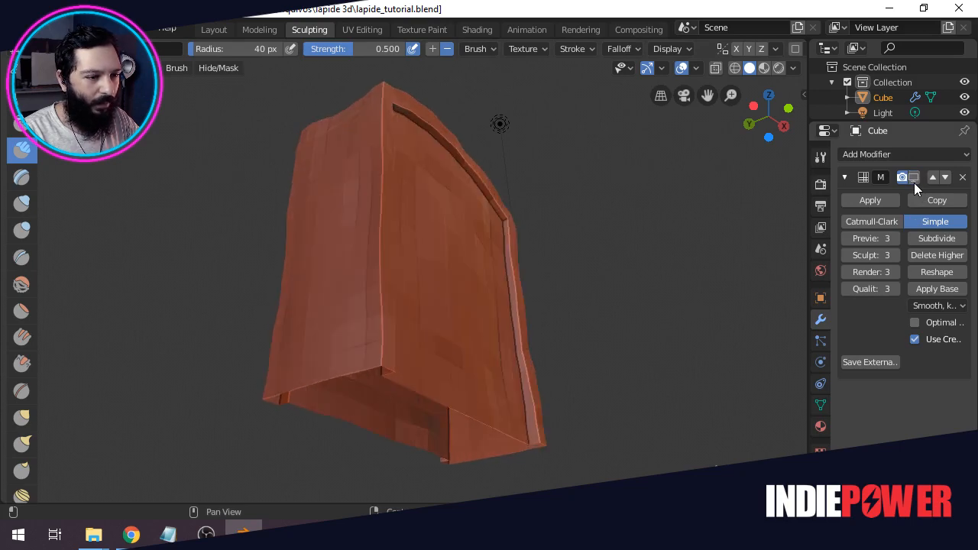
left_click(914, 182)
Repeat the comparison facing a large panel, toggling the Multires modifier's viewport display off and on.
middle_click_drag(346, 302, 519, 349)
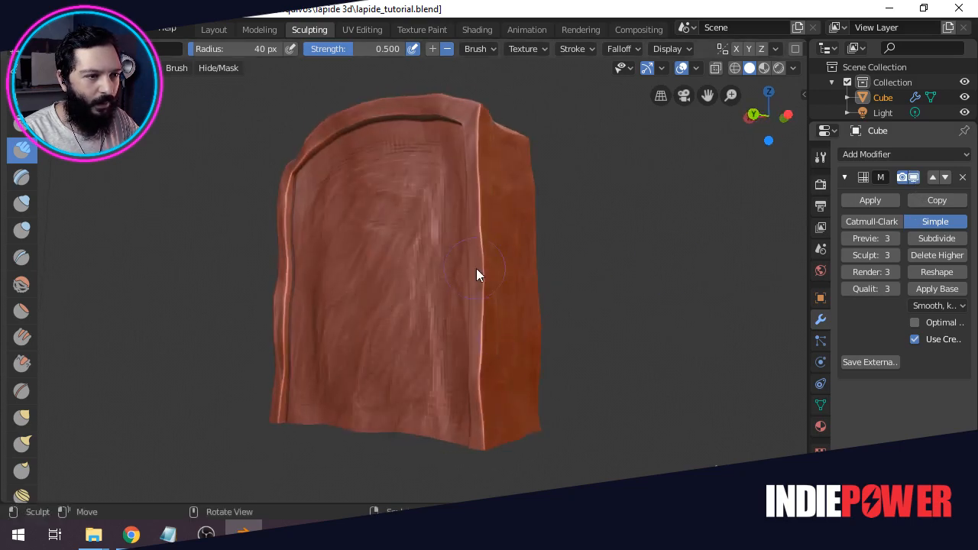
middle_click_drag(476, 268, 668, 197)
left_click(912, 178)
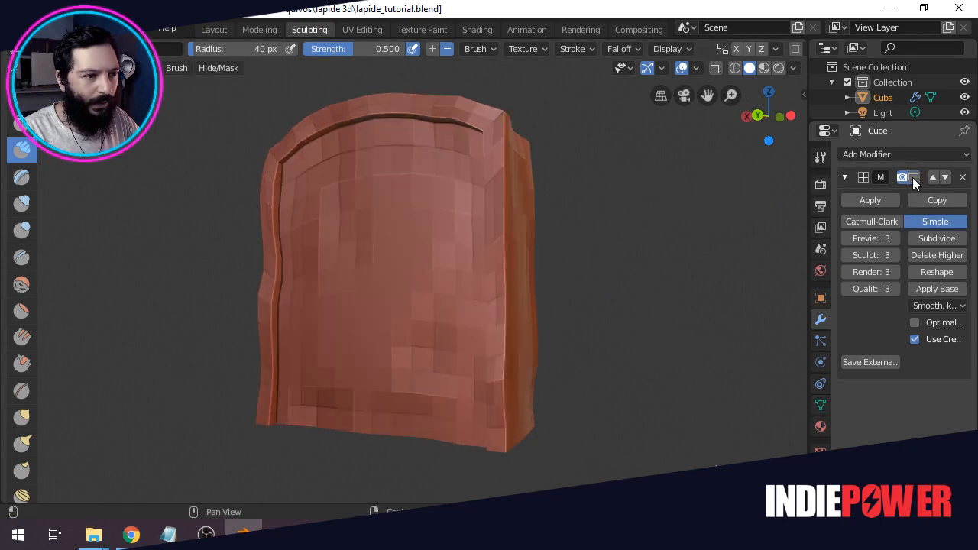
left_click(912, 178)
left_click(912, 177)
left_click(912, 178)
left_click(912, 177)
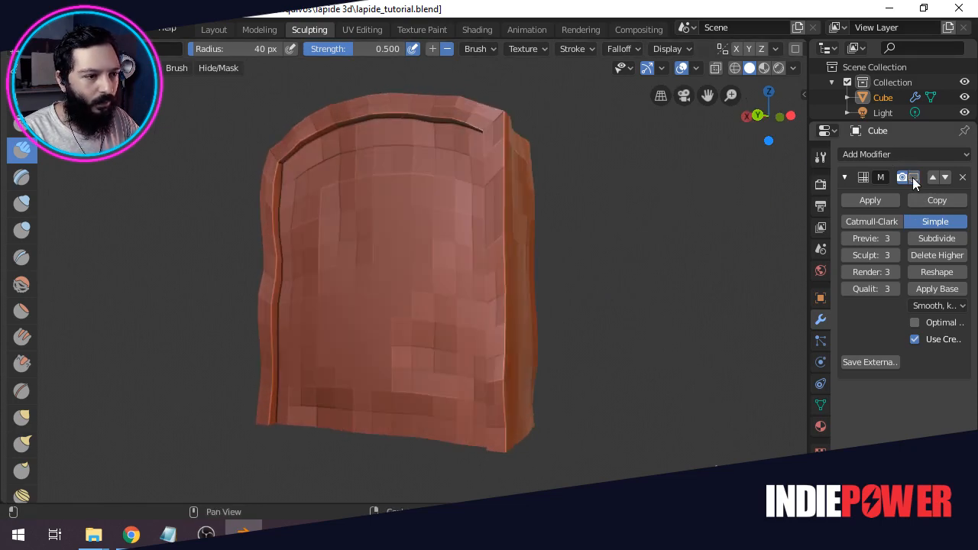
left_click(912, 177)
mouse_move(402, 288)
middle_mouse_down()
mouse_move(336, 349)
mouse_move(474, 336)
mouse_move(367, 275)
mouse_move(308, 265)
middle_mouse_up()
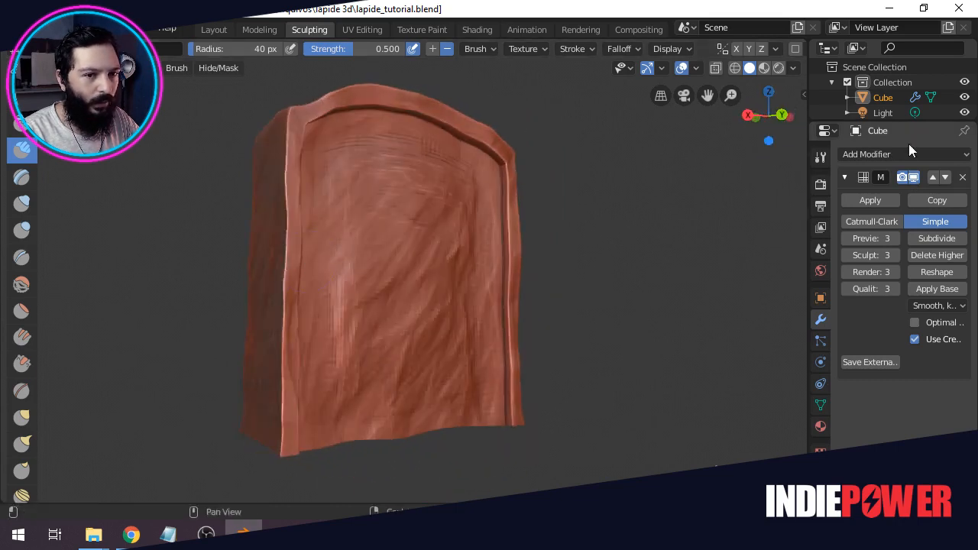
Return to the brush settings and carve more Clay Strips strokes across the back panel's arch and centre.
left_click(820, 161)
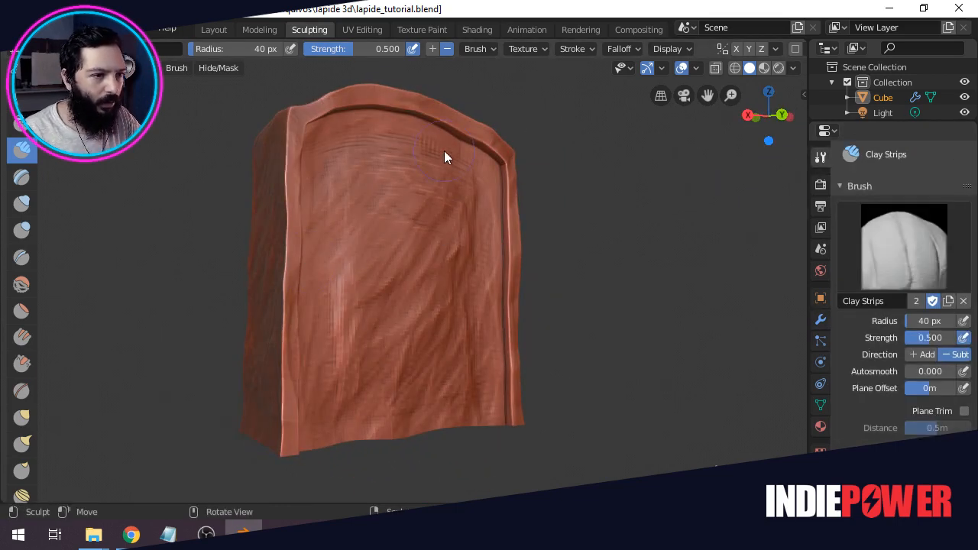
mouse_move(444, 153)
left_mouse_down()
mouse_move(387, 136)
mouse_move(399, 129)
mouse_move(461, 155)
mouse_move(350, 148)
mouse_move(329, 162)
left_mouse_up()
mouse_move(458, 148)
left_mouse_down()
mouse_move(486, 167)
mouse_move(491, 362)
mouse_move(381, 391)
mouse_move(387, 408)
mouse_move(408, 415)
mouse_move(356, 265)
mouse_move(415, 280)
mouse_move(361, 145)
mouse_move(385, 132)
mouse_move(442, 189)
mouse_move(384, 214)
mouse_move(463, 244)
mouse_move(493, 179)
mouse_move(473, 311)
mouse_move(462, 320)
left_mouse_up()
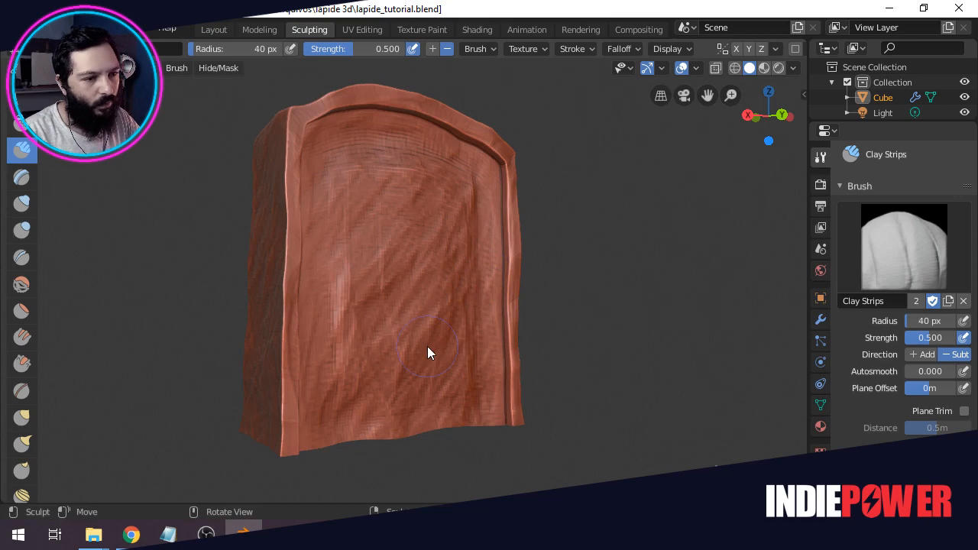
Deepen the front panel's texture with Clay Strips strokes over its centre, both sides and the area under the arch.
mouse_move(427, 346)
middle_mouse_down()
mouse_move(313, 349)
mouse_move(625, 356)
mouse_move(536, 340)
middle_mouse_up()
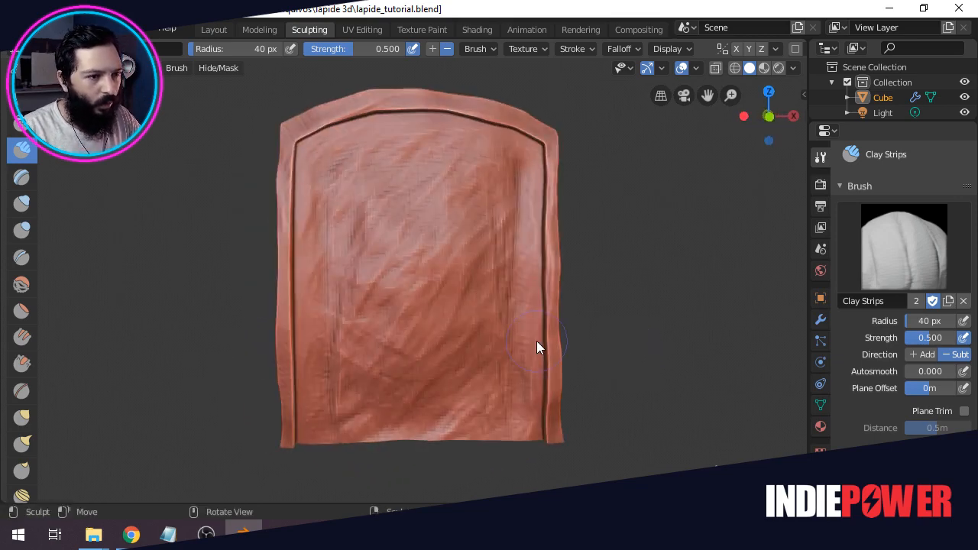
mouse_move(420, 226)
left_mouse_down()
mouse_move(325, 359)
mouse_move(323, 415)
mouse_move(375, 415)
mouse_move(354, 398)
left_mouse_up()
left_click_drag(309, 337, 319, 128)
mouse_move(515, 290)
left_mouse_down()
mouse_move(518, 386)
mouse_move(495, 207)
left_mouse_up()
left_click_drag(471, 138, 428, 142)
mouse_move(336, 142)
left_mouse_down()
mouse_move(317, 153)
mouse_move(325, 179)
mouse_move(313, 183)
mouse_move(381, 152)
mouse_move(342, 273)
mouse_move(367, 233)
left_mouse_up()
middle_click_drag(435, 229, 388, 224)
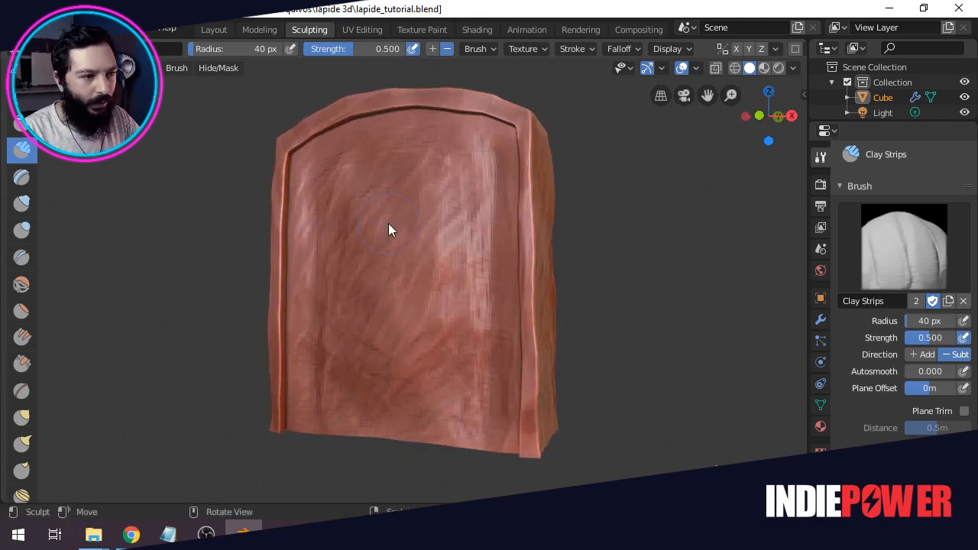
mouse_move(299, 255)
left_mouse_down()
mouse_move(310, 288)
mouse_move(308, 180)
mouse_move(395, 243)
left_mouse_up()
mouse_move(412, 302)
left_mouse_down()
mouse_move(456, 325)
mouse_move(499, 313)
mouse_move(413, 293)
mouse_move(478, 244)
left_mouse_up()
Add broad diagonal Clay Strips strokes across the middle of the back panel.
mouse_move(519, 171)
middle_mouse_down()
mouse_move(613, 208)
mouse_move(405, 272)
mouse_move(511, 276)
middle_mouse_up()
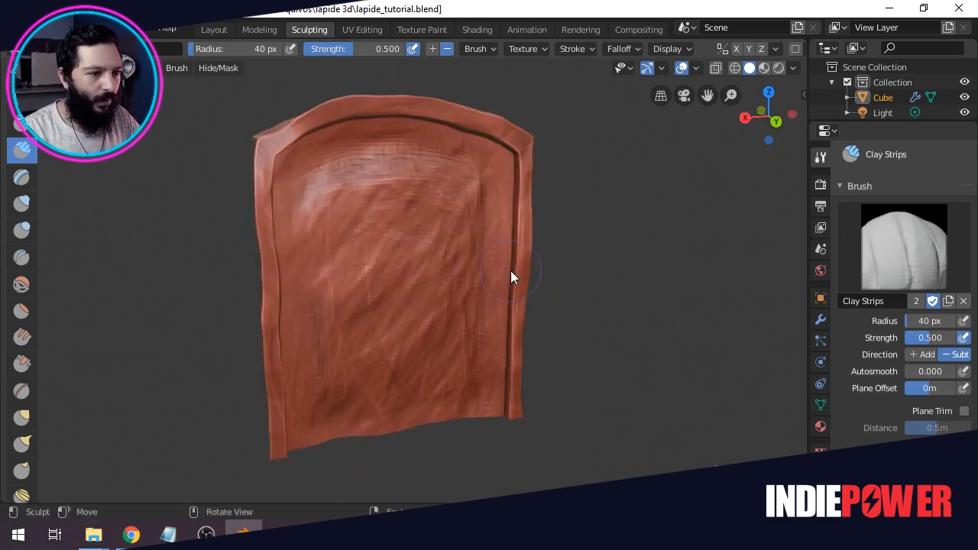
mouse_move(527, 221)
left_mouse_down()
mouse_move(486, 174)
mouse_move(360, 311)
mouse_move(336, 290)
mouse_move(387, 273)
left_mouse_up()
mouse_move(463, 229)
left_mouse_down()
mouse_move(485, 207)
mouse_move(359, 347)
mouse_move(418, 339)
left_mouse_up()
Inspect the carved back and side faces from a distance, and dismiss the calendar reminder.
middle_click_drag(417, 341, 547, 323)
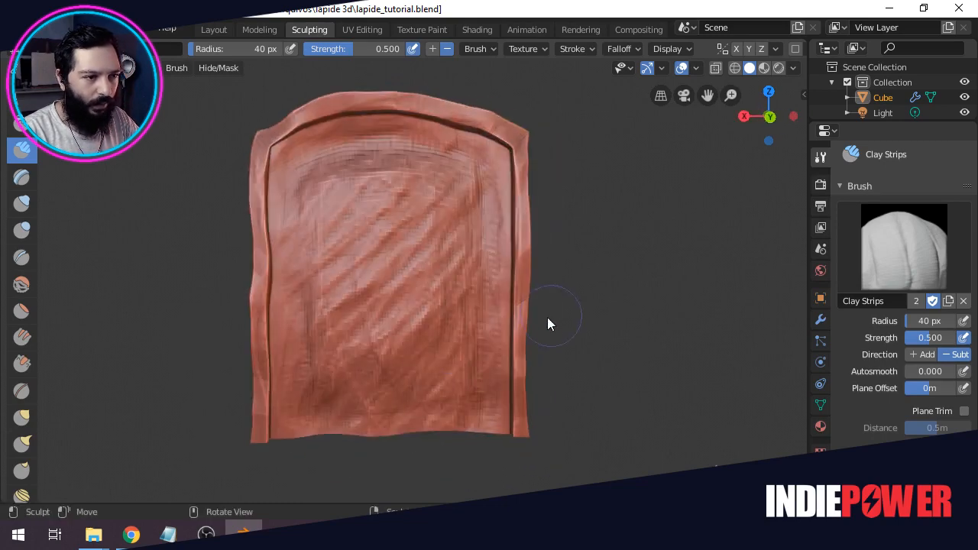
middle_click_drag(346, 349, 328, 310)
middle_click_drag(604, 328, 382, 319)
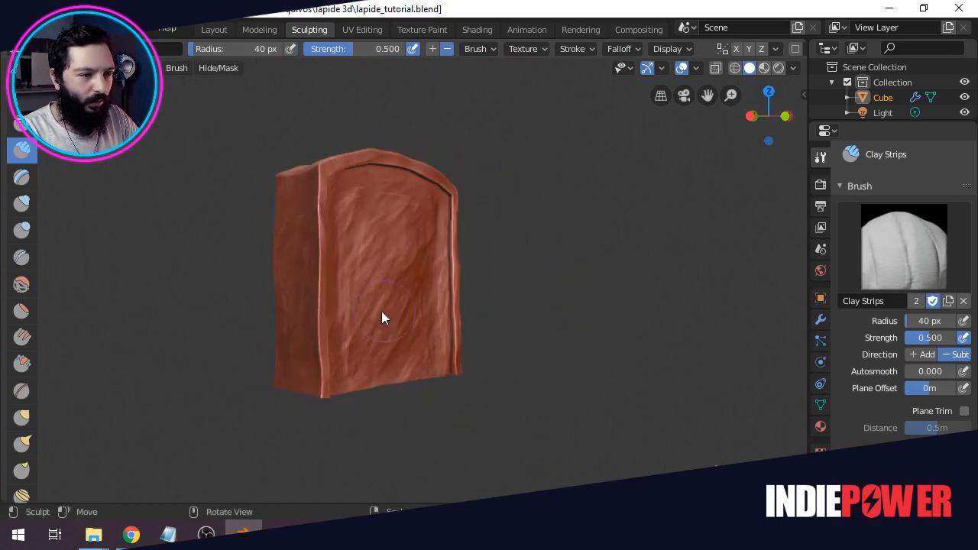
middle_click_drag(432, 357, 397, 302)
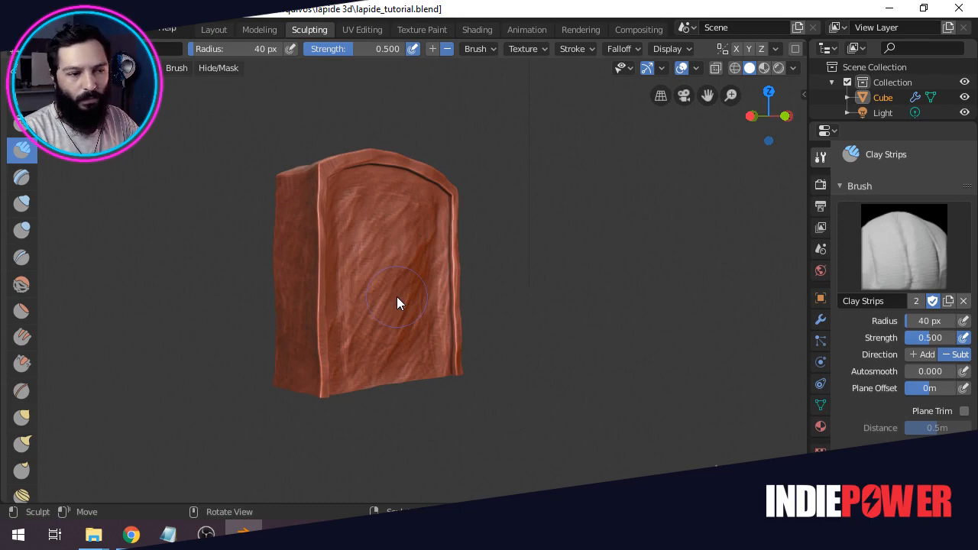
middle_click_drag(396, 301, 427, 319)
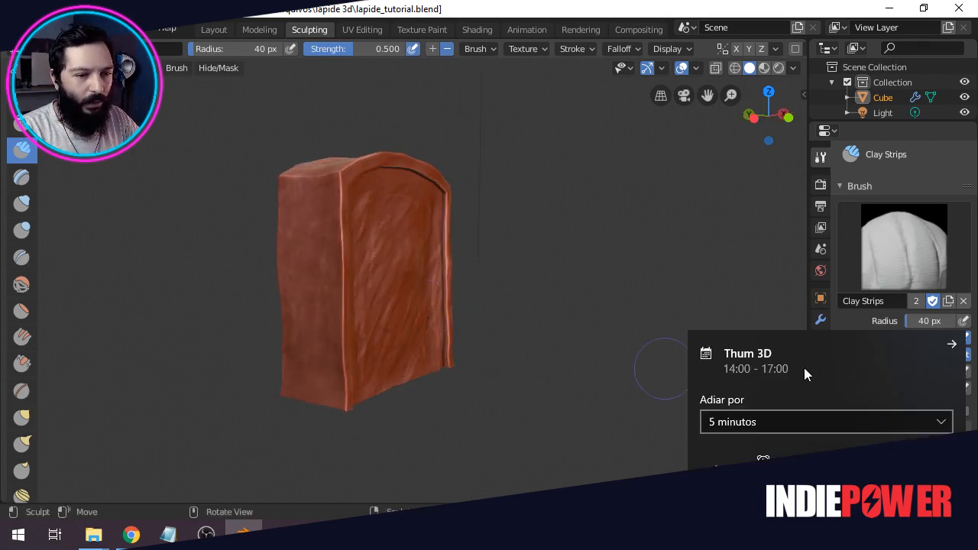
left_click(952, 345)
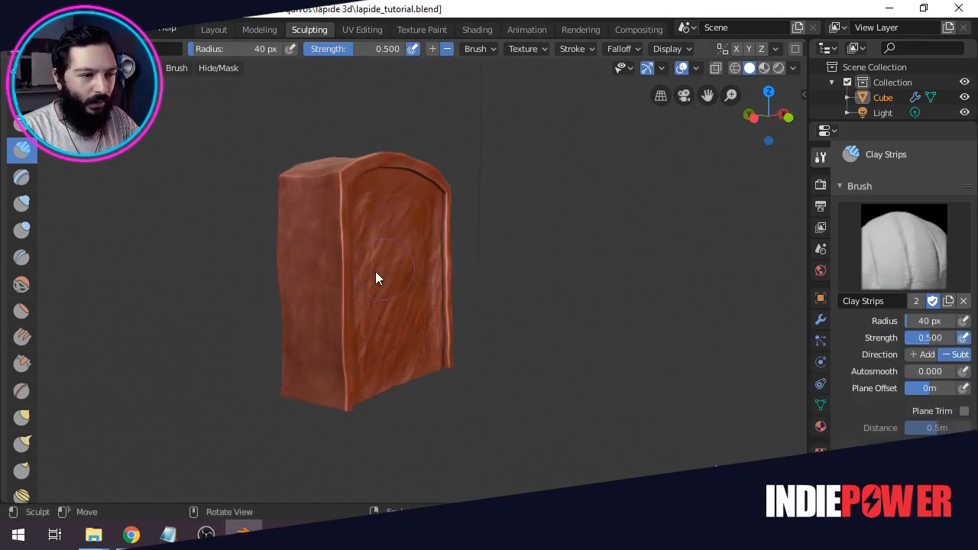
Examine the panel texture up close from several angles, ending in a straight front view.
middle_click_drag(349, 284, 490, 294)
middle_click_drag(285, 277, 482, 271)
mouse_move(423, 378)
middle_mouse_down()
mouse_move(423, 327)
mouse_move(433, 343)
mouse_move(404, 375)
mouse_move(436, 375)
mouse_move(406, 347)
mouse_move(512, 369)
middle_mouse_up()
scroll(413, 374, "up", 3)
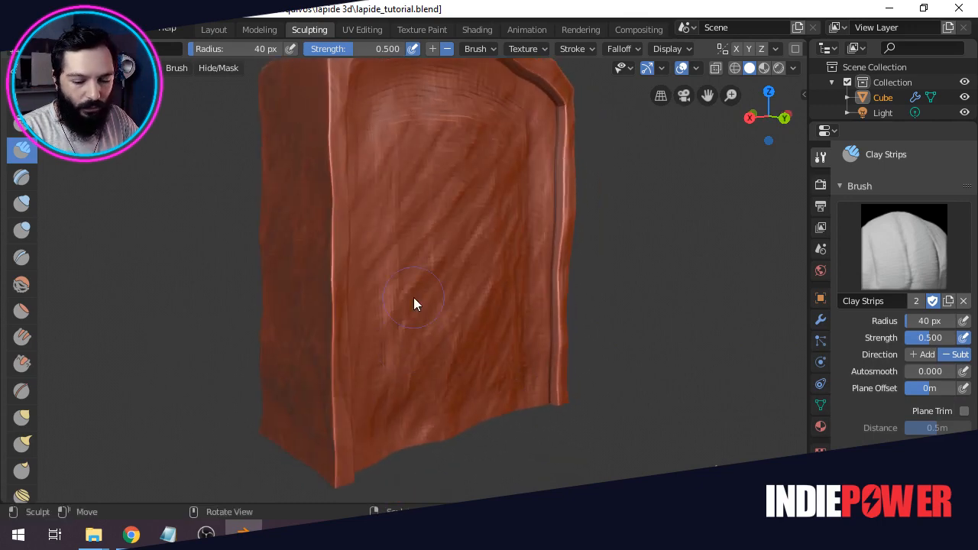
middle_click_drag(413, 298, 367, 293)
middle_click_drag(502, 268, 481, 339)
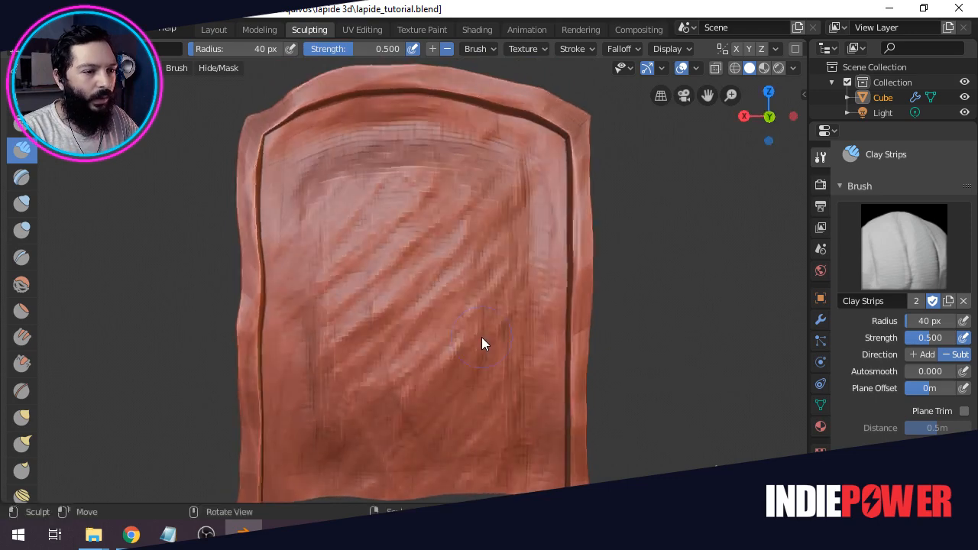
key("KP_1")
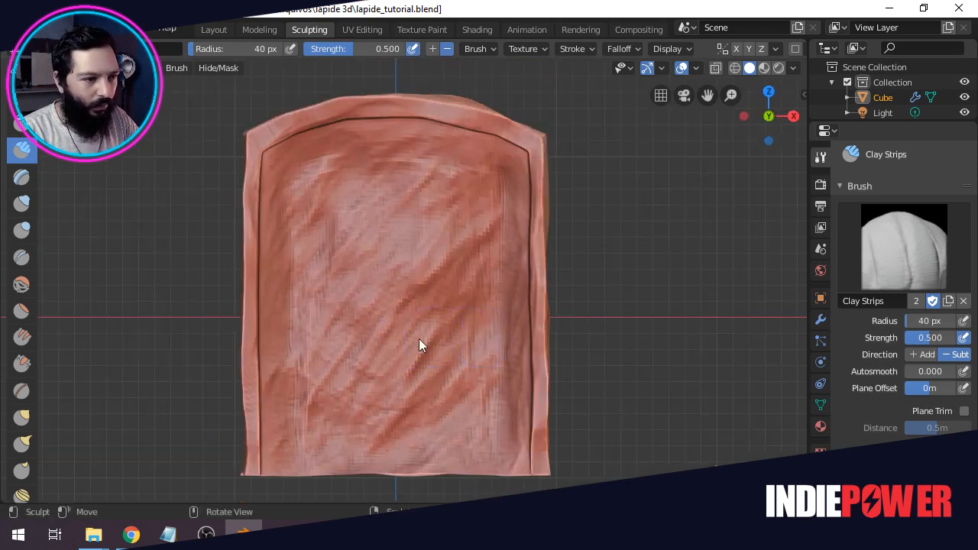
middle_click_drag(344, 344, 334, 325, "shift")
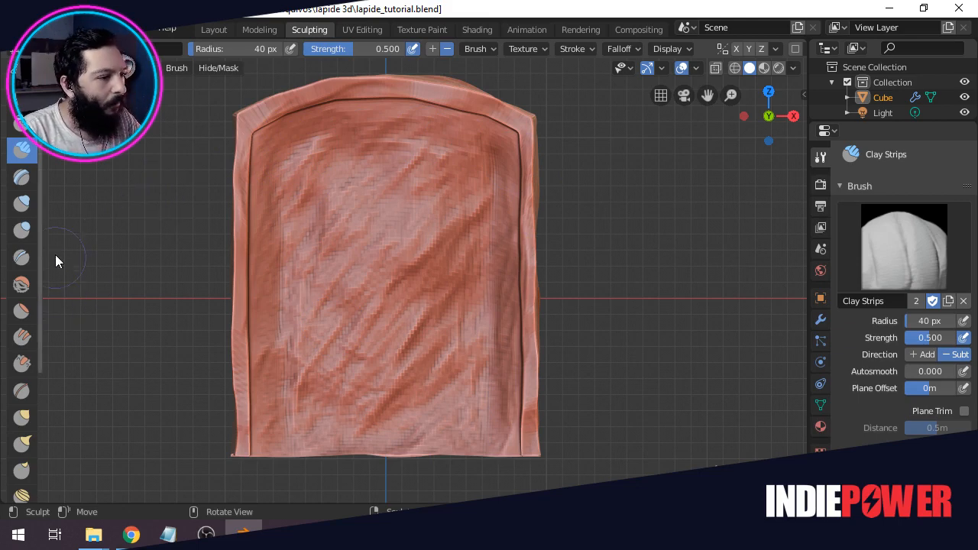
Set the brush radius to 10 px and try curved Crease grooves in the upper part of the front panel.
left_click(21, 258)
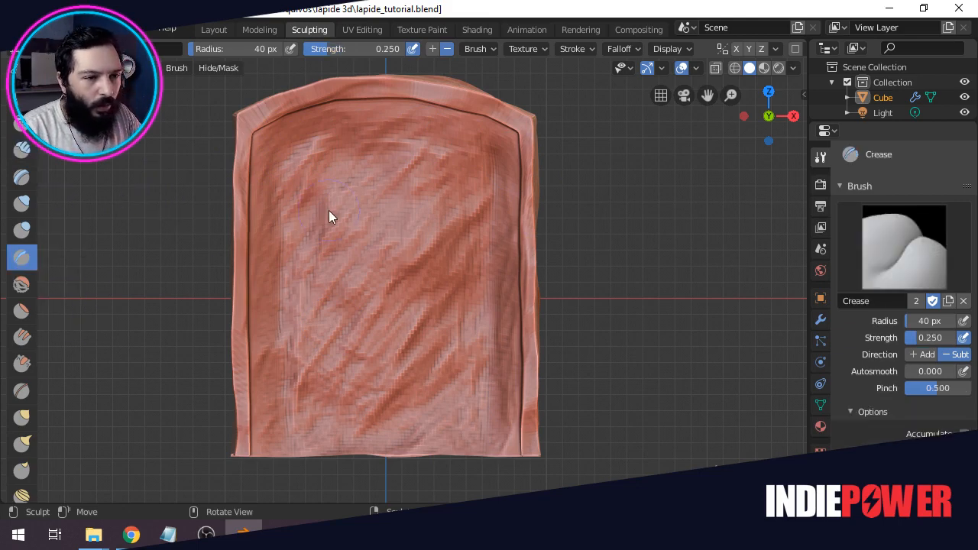
mouse_move(358, 194)
left_mouse_down()
mouse_move(325, 255)
mouse_move(355, 194)
mouse_move(392, 168)
mouse_move(341, 203)
mouse_move(330, 259)
left_mouse_up()
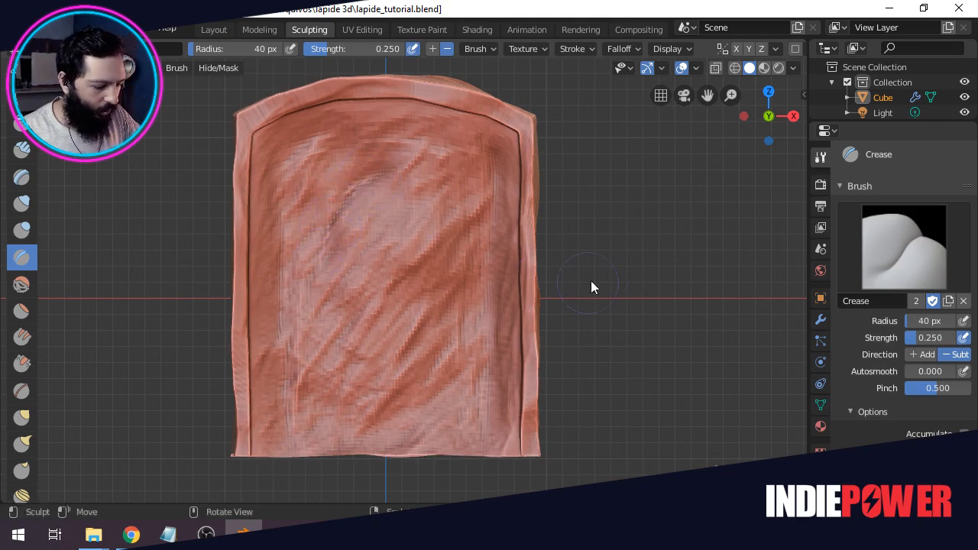
left_click(930, 321)
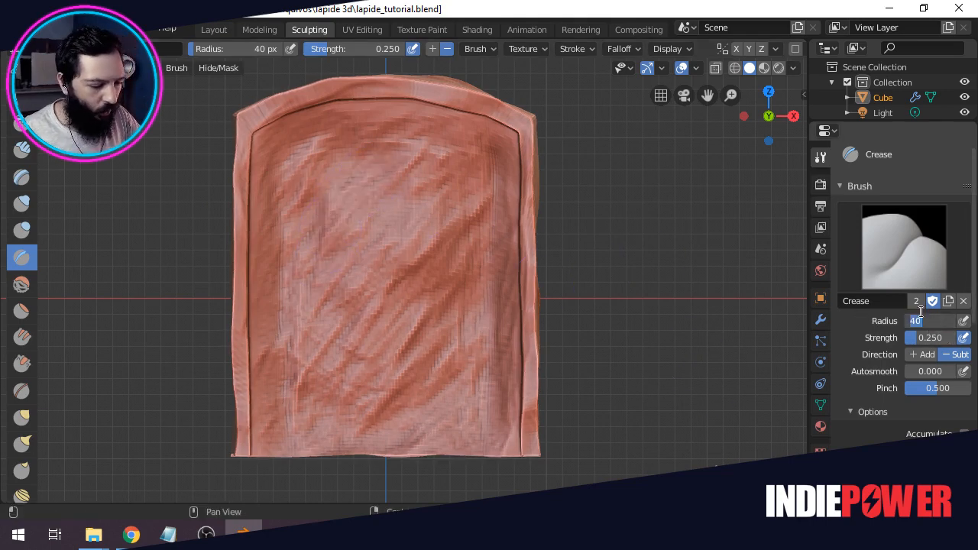
type("10")
key("Return")
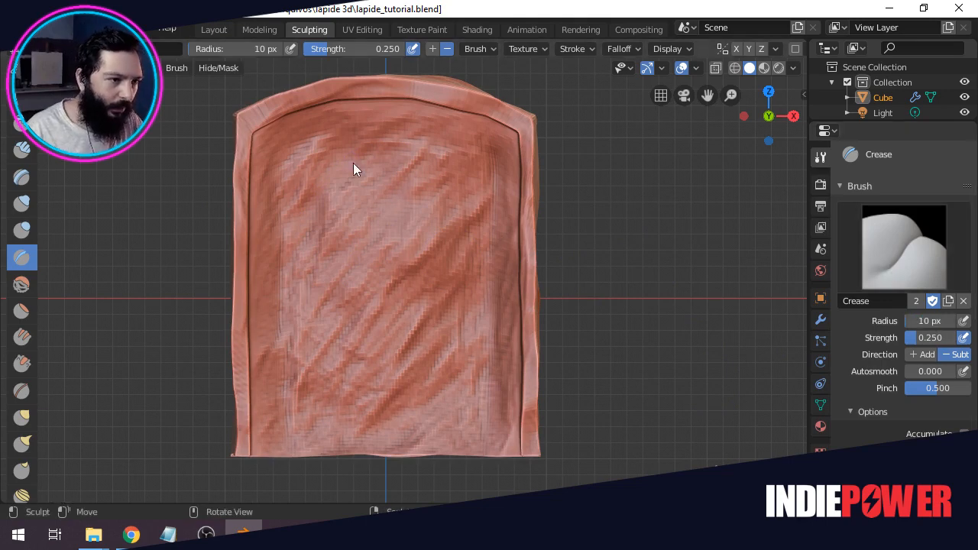
mouse_move(353, 163)
left_mouse_down()
mouse_move(333, 233)
mouse_move(336, 203)
mouse_move(374, 163)
mouse_move(334, 214)
mouse_move(336, 240)
mouse_move(402, 164)
mouse_move(333, 195)
mouse_move(317, 269)
left_mouse_up()
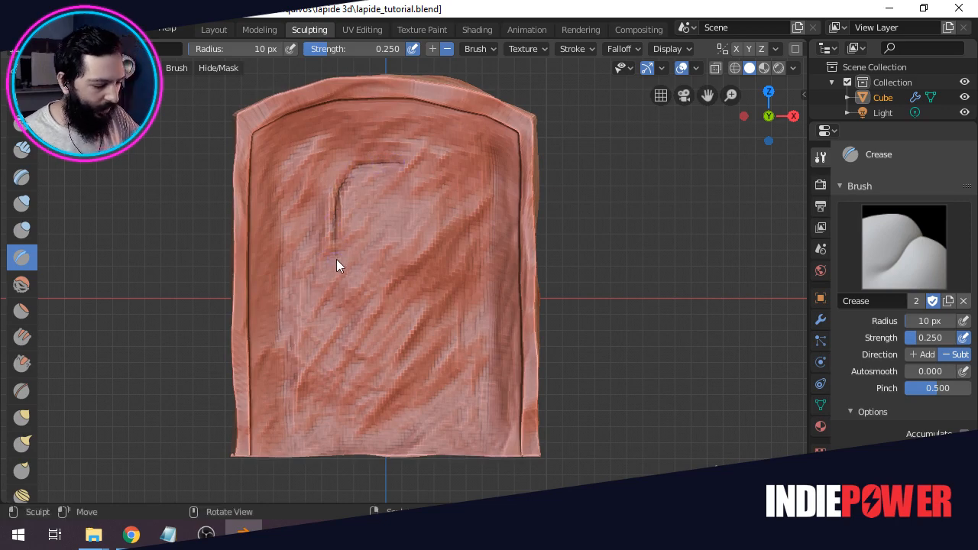
key("ctrl+z")
Switch to the Layer brush with Subtract direction and try several grooves across the middle of the front panel.
left_click(21, 176)
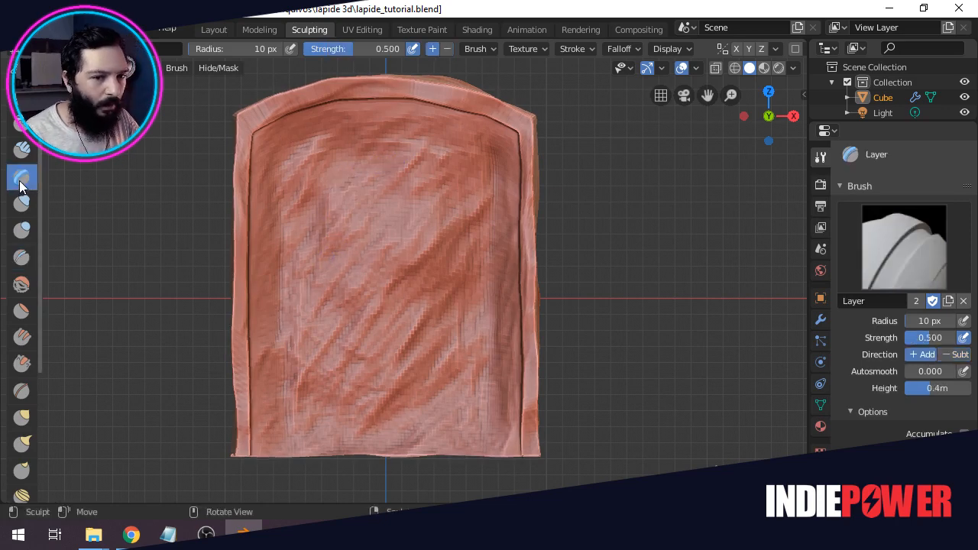
left_click(947, 355)
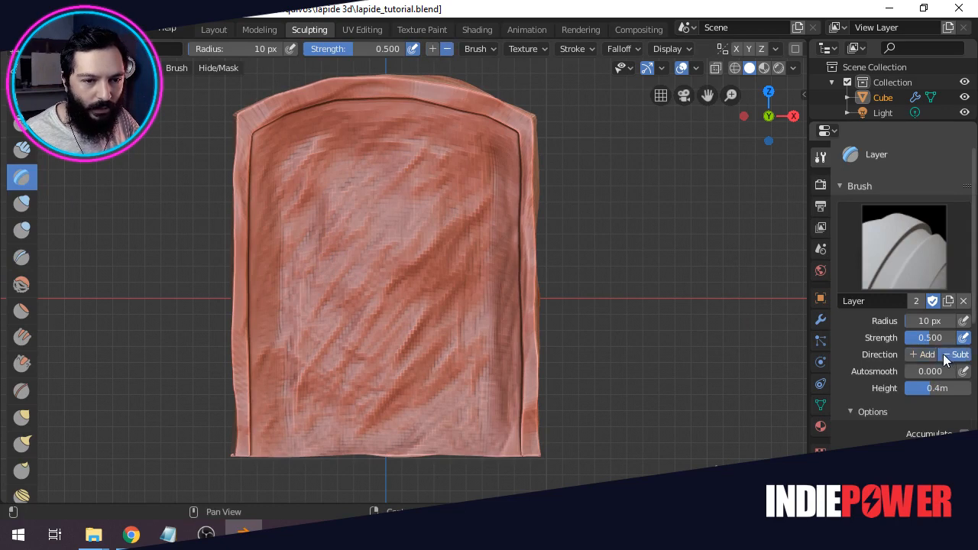
left_click_drag(404, 235, 362, 338)
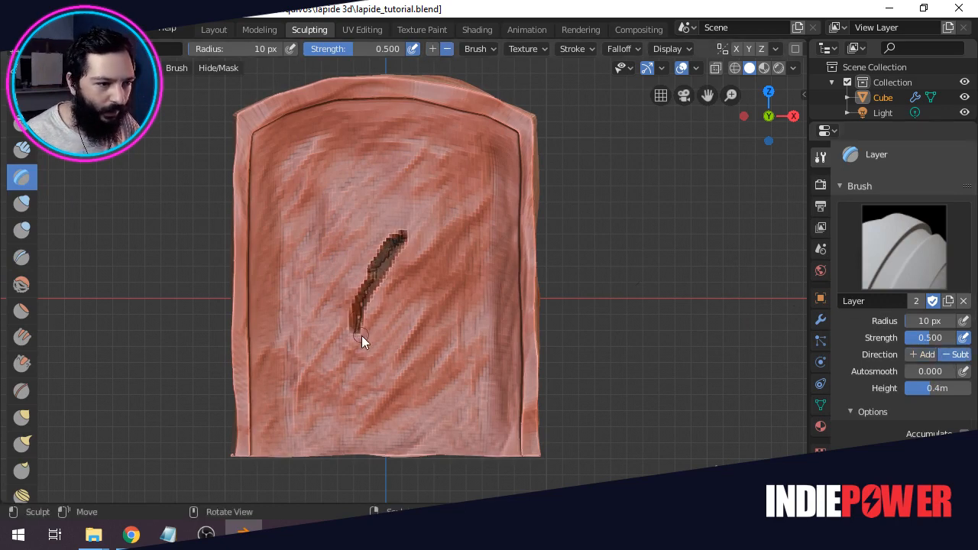
mouse_move(399, 225)
middle_mouse_down()
mouse_move(474, 247)
mouse_move(461, 214)
middle_mouse_up()
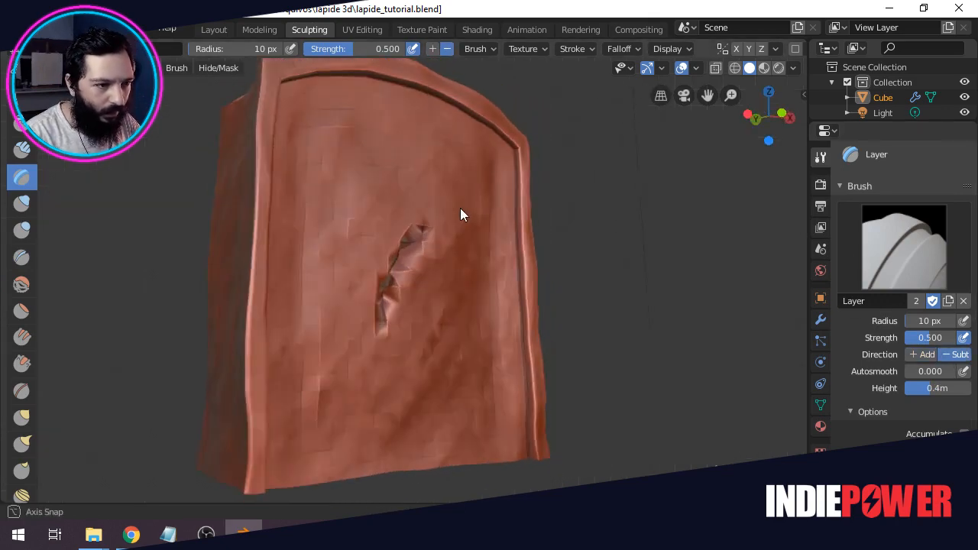
key("ctrl+z")
mouse_move(371, 247)
left_mouse_down()
mouse_move(350, 301)
mouse_move(321, 219)
left_mouse_up()
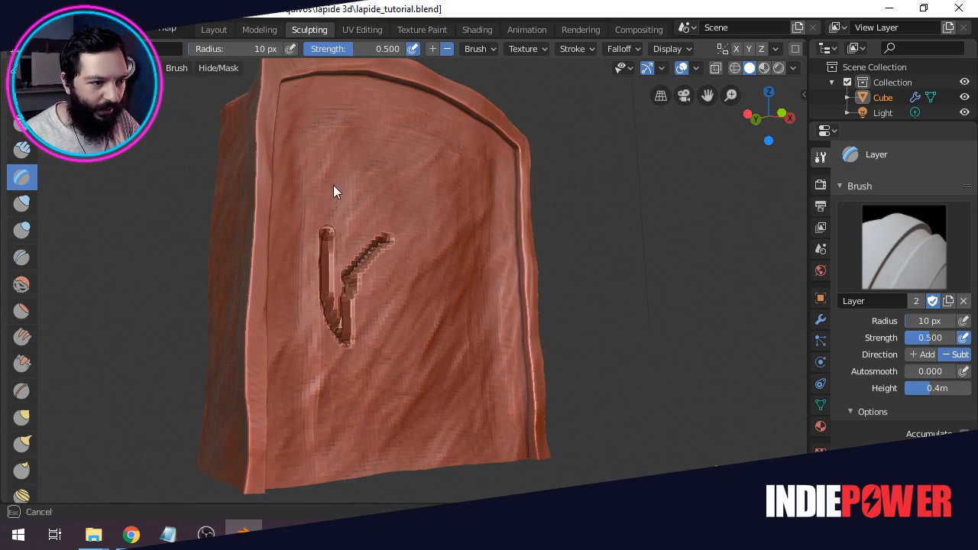
key("ctrl+z")
mouse_move(354, 142)
left_mouse_down()
mouse_move(331, 174)
mouse_move(317, 286)
left_mouse_up()
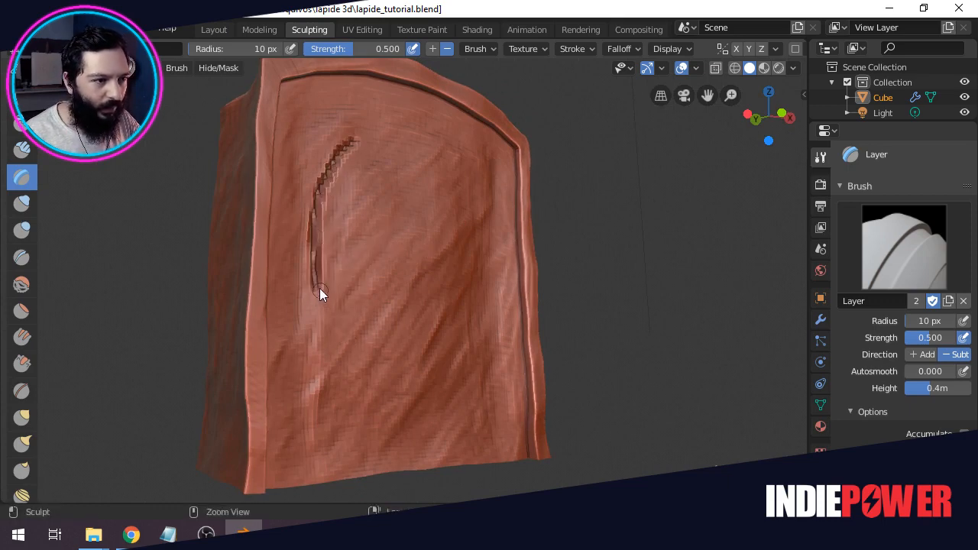
key("ctrl+z")
Lower the Layer brush strength to 0.254, testing the groove depth with trial strokes on the front panel.
left_click_drag(937, 338, 912, 339)
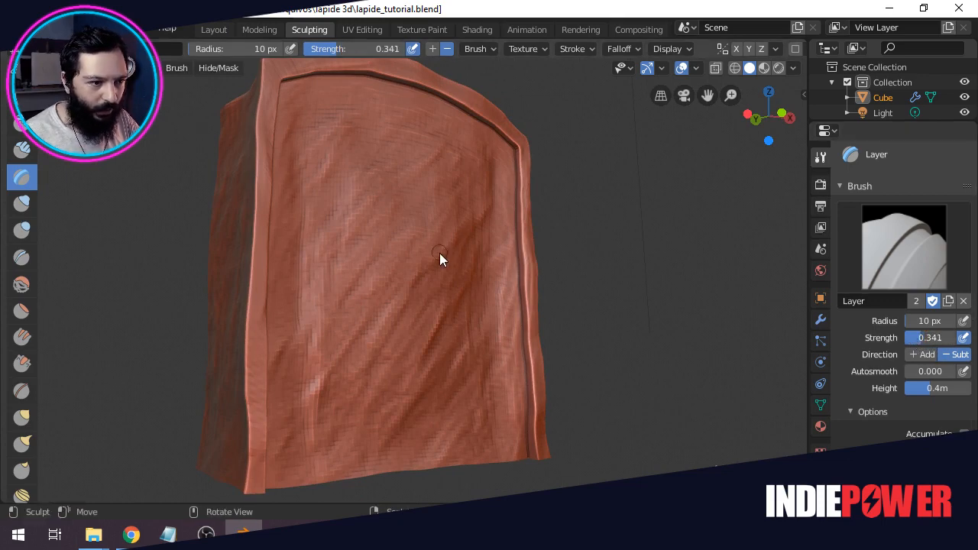
mouse_move(437, 246)
left_mouse_down()
mouse_move(393, 327)
mouse_move(353, 275)
left_mouse_up()
key("ctrl+z")
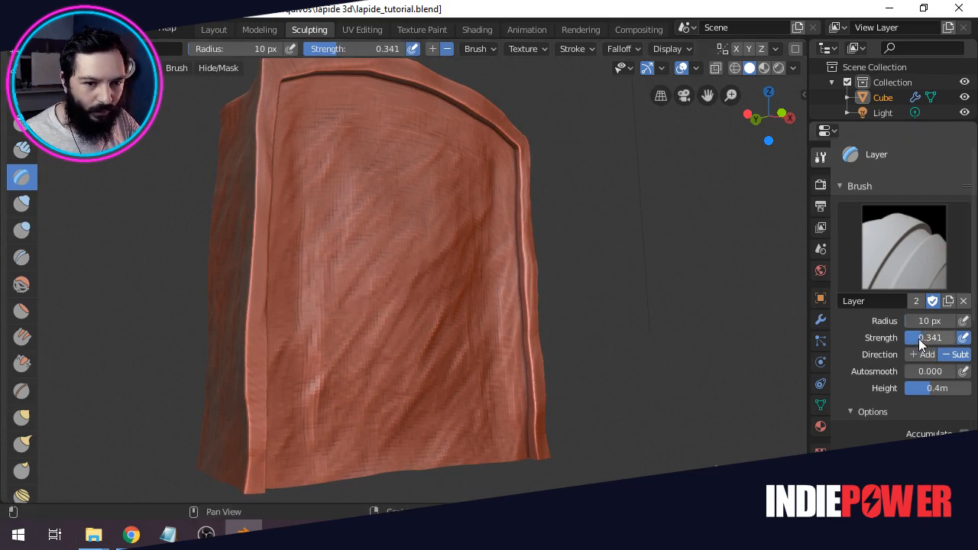
left_click_drag(912, 336, 909, 339)
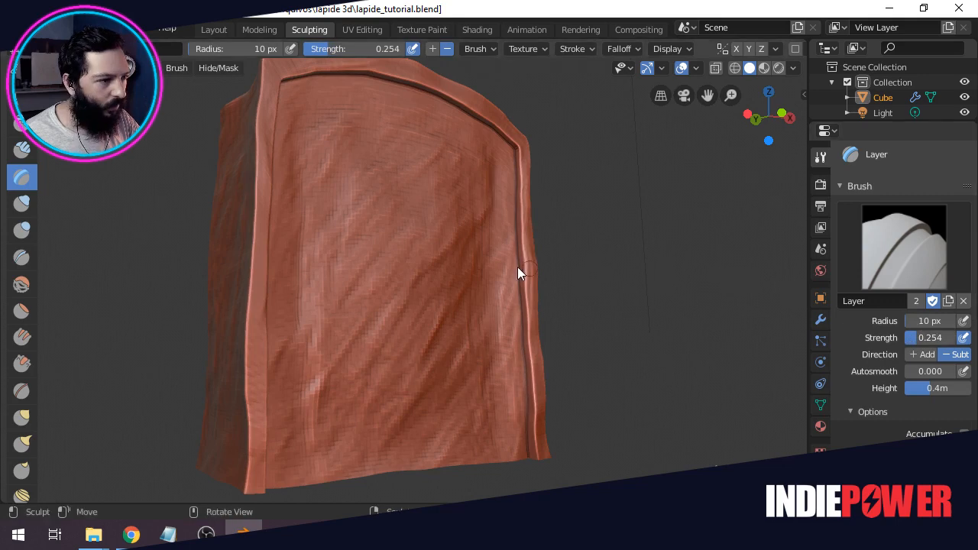
mouse_move(362, 230)
left_mouse_down()
mouse_move(338, 283)
mouse_move(334, 238)
left_mouse_up()
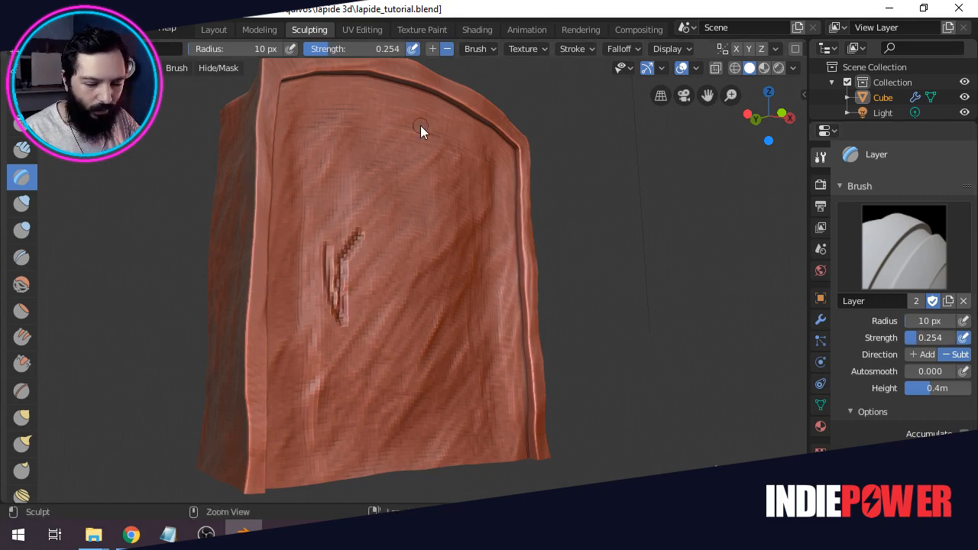
key("ctrl+z")
Try a curved Layer groove at the front panel's upper-left corner in a straight front view.
key("KP_1")
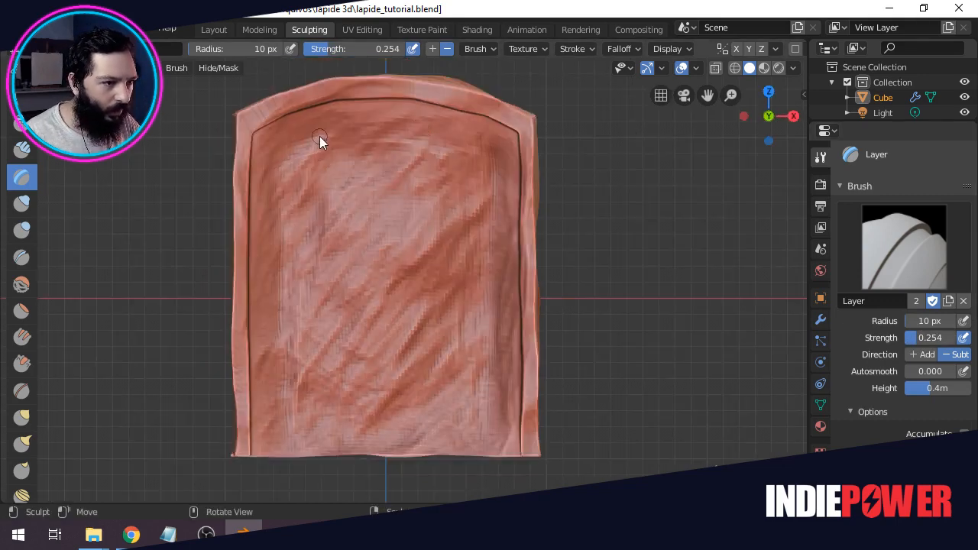
mouse_move(319, 136)
left_mouse_down()
mouse_move(281, 164)
mouse_move(318, 134)
mouse_move(345, 131)
left_mouse_up()
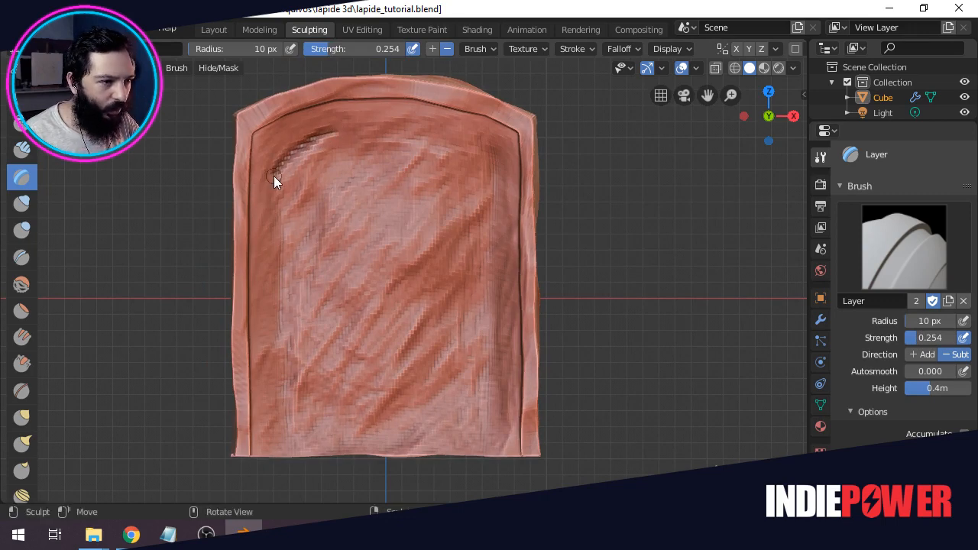
key("ctrl+z")
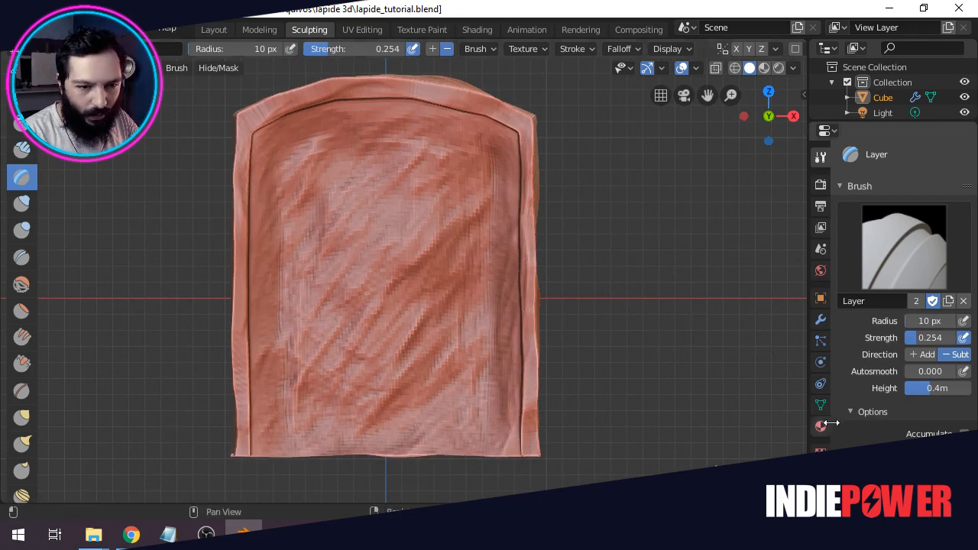
Try the X axis Lock in the brush symmetry settings with a test stroke on the front panel.
scroll(948, 407, "down", 7)
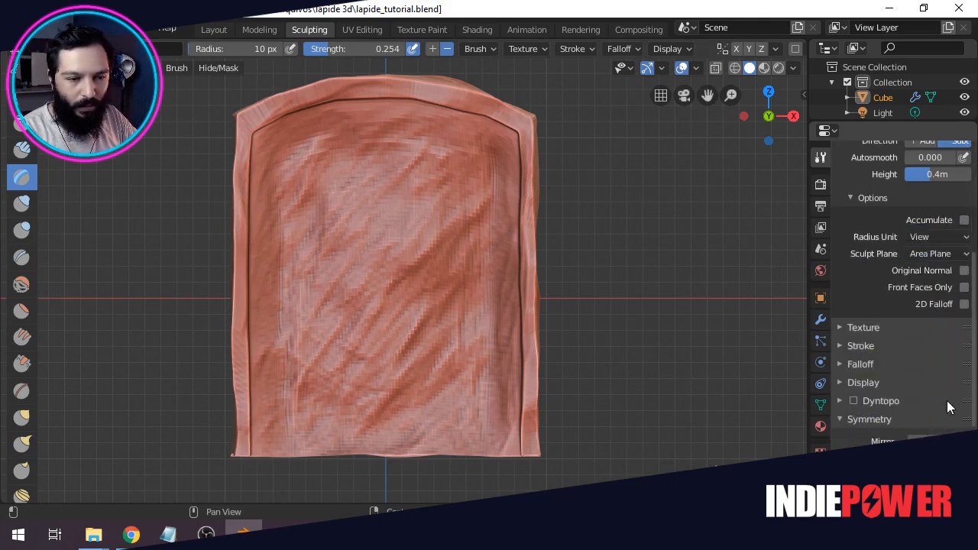
scroll(947, 407, "down", 2)
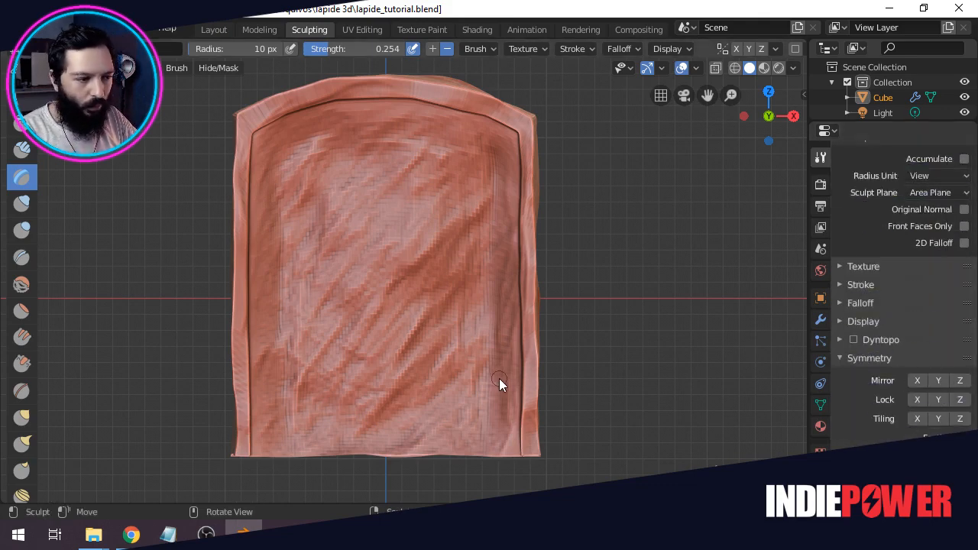
left_click(916, 398)
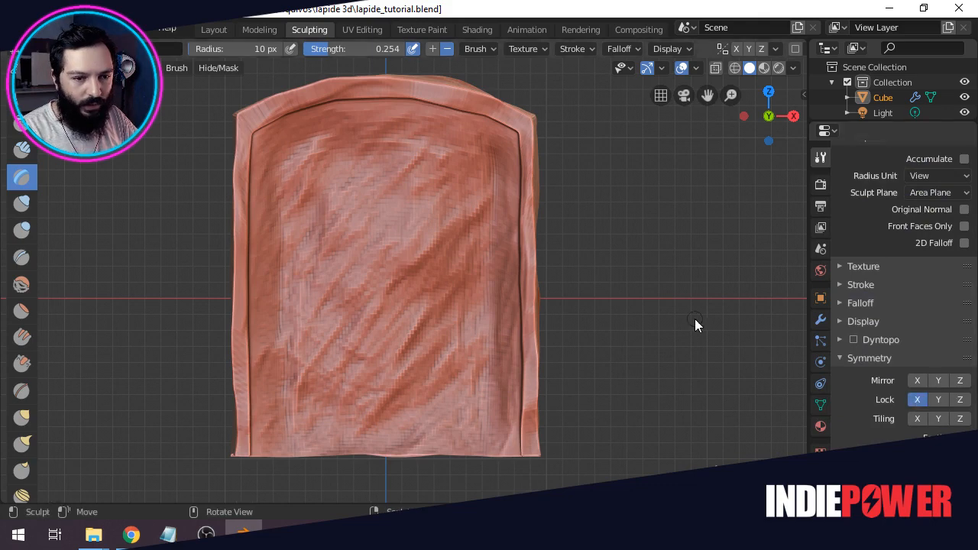
mouse_move(272, 255)
left_mouse_down()
mouse_move(278, 303)
mouse_move(277, 276)
left_mouse_up()
middle_click_drag(299, 295, 458, 294)
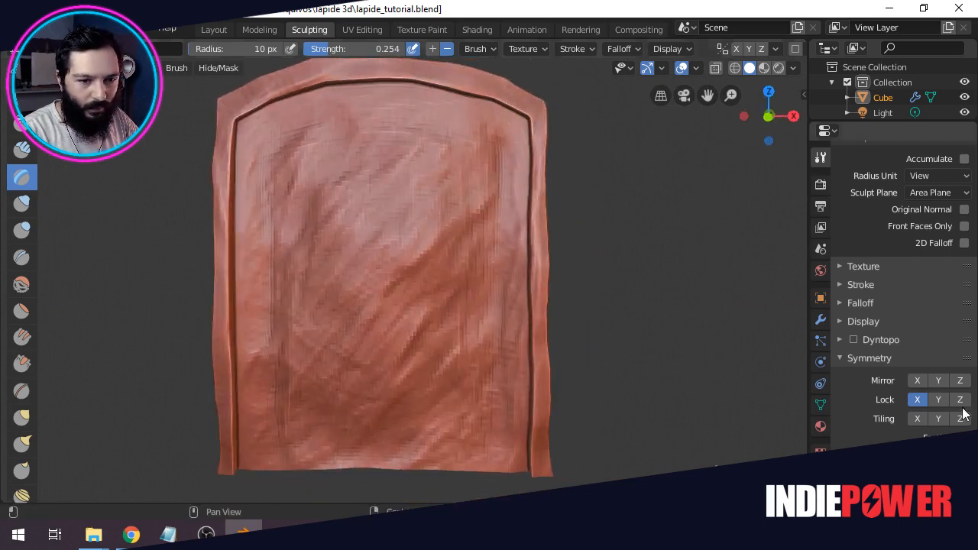
left_click(915, 401)
Enable X mirroring for sculpting and try a Layer stroke at the front panel's upper-left corner.
left_click(917, 380)
key("KP_1")
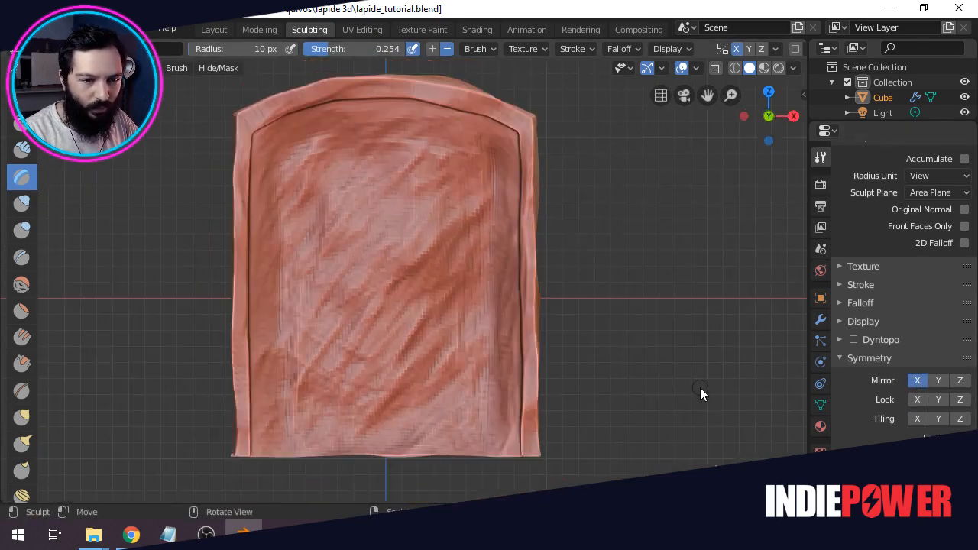
left_click_drag(303, 136, 304, 138)
key("ctrl+z")
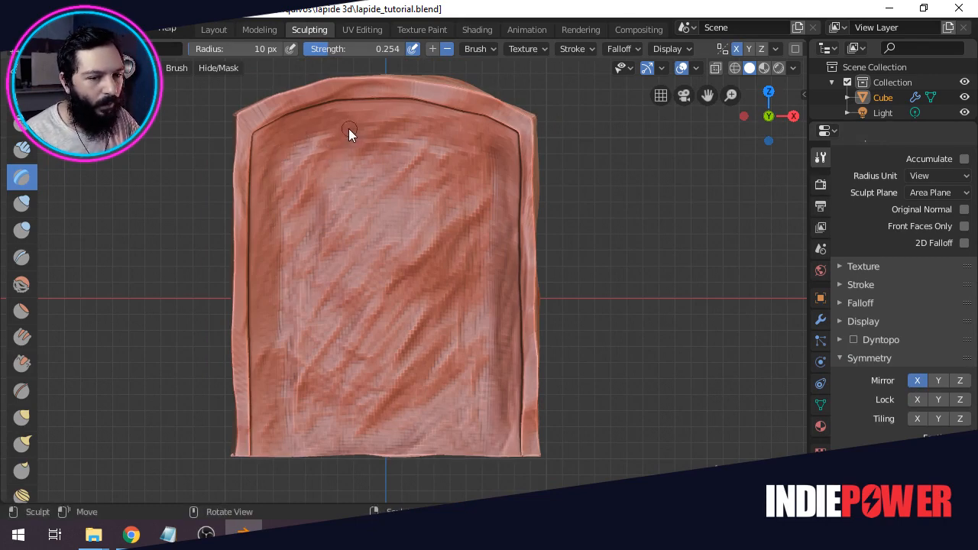
Try Z mirroring, replace it with Y mirroring, and check a test stroke on the back of the stone.
left_click(960, 381)
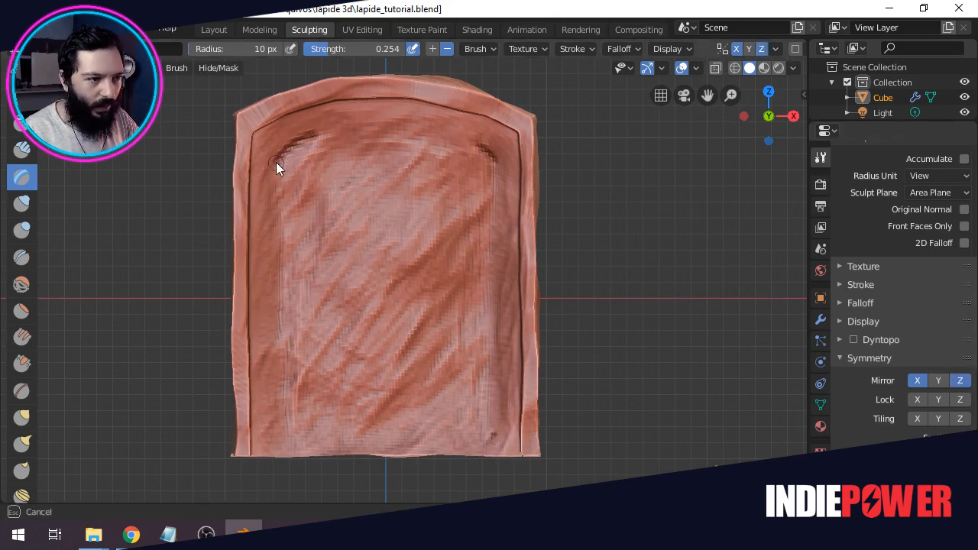
left_click(960, 381)
left_click(938, 381)
left_click_drag(303, 181, 327, 159)
mouse_move(238, 292)
middle_mouse_down()
mouse_move(491, 295)
mouse_move(556, 323)
middle_mouse_up()
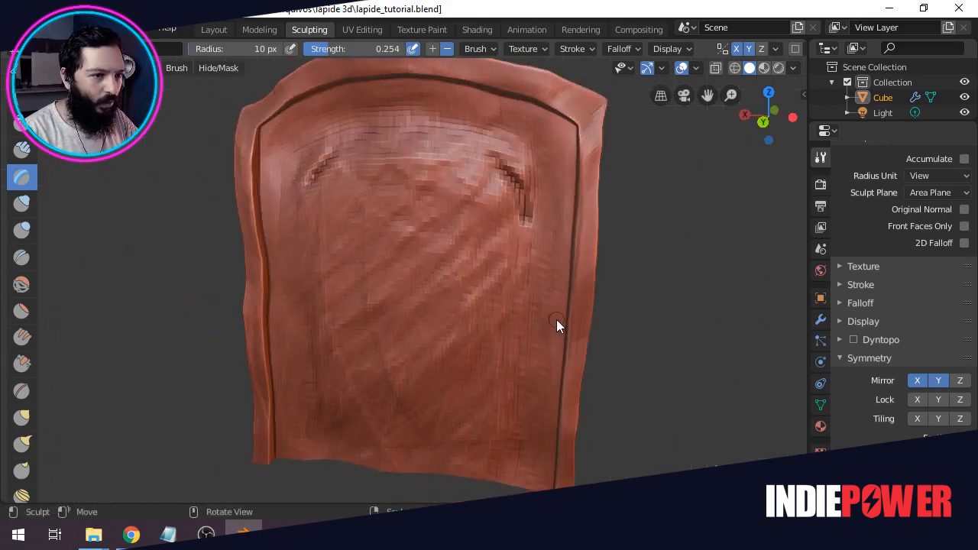
Carve a mirrored Layer groove inside the border, following the arch and running down both sides to the base.
key("KP_1")
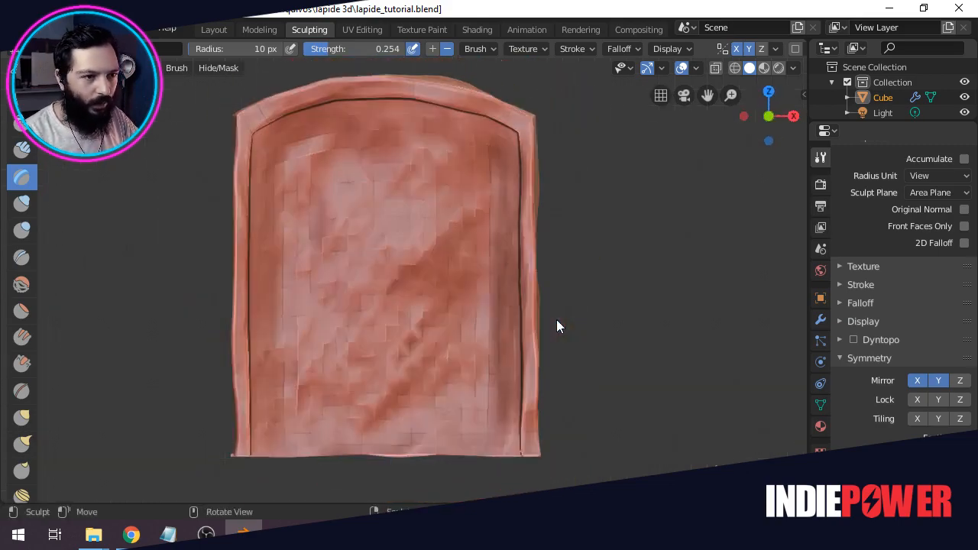
mouse_move(319, 139)
left_mouse_down()
mouse_move(325, 127)
mouse_move(270, 184)
mouse_move(272, 209)
mouse_move(357, 124)
mouse_move(398, 119)
mouse_move(482, 140)
mouse_move(495, 157)
left_mouse_up()
mouse_move(505, 217)
left_mouse_down()
mouse_move(501, 208)
mouse_move(499, 302)
left_mouse_up()
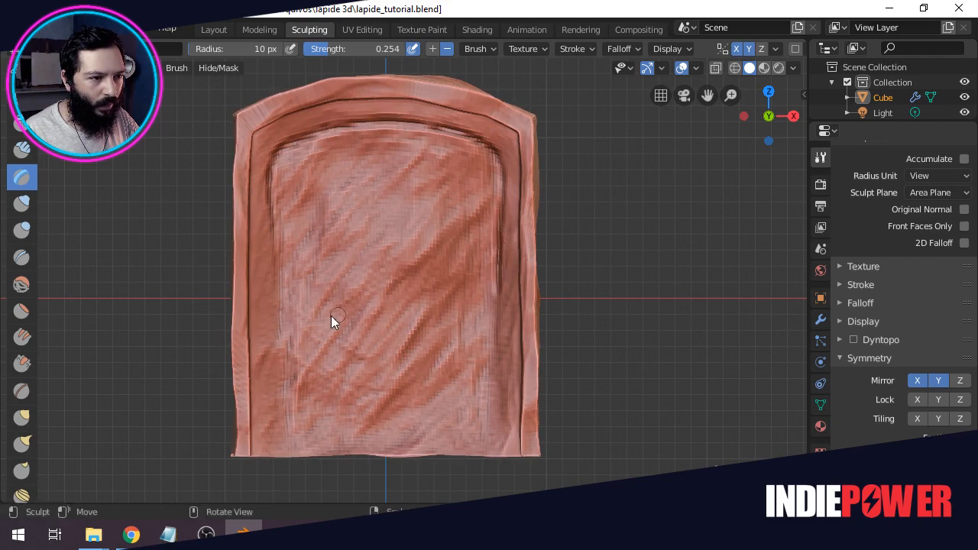
left_click_drag(270, 314, 273, 263)
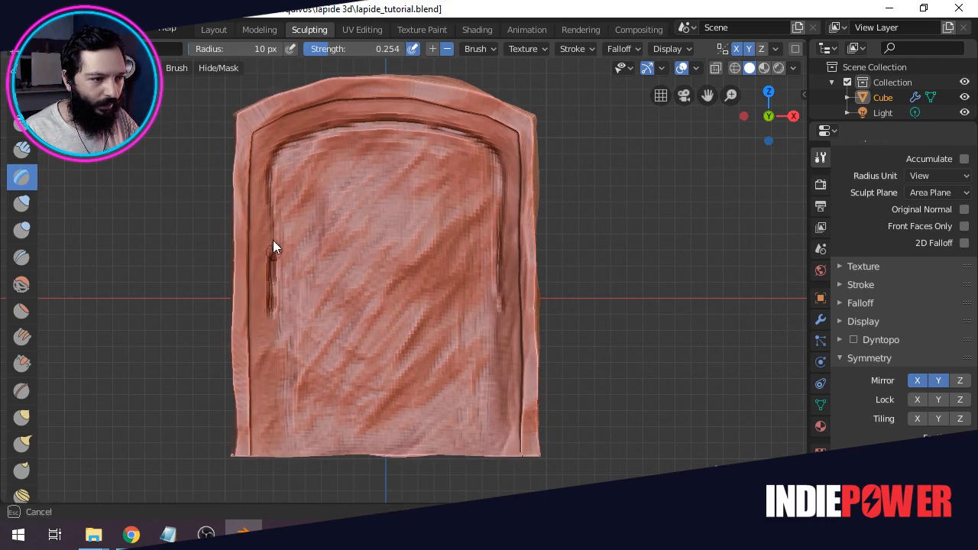
left_click_drag(271, 318, 269, 387)
mouse_move(509, 316)
left_mouse_down()
mouse_move(502, 441)
mouse_move(505, 298)
left_mouse_up()
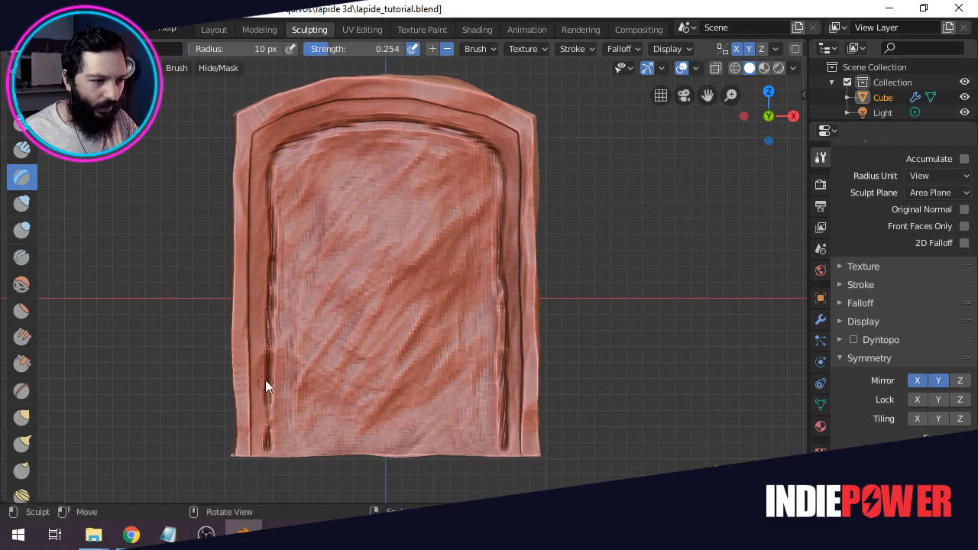
Deepen the inner groove with more Layer strokes along the left side, the upper corner and the arch.
mouse_move(266, 380)
left_mouse_down()
mouse_move(269, 446)
mouse_move(271, 309)
left_mouse_up()
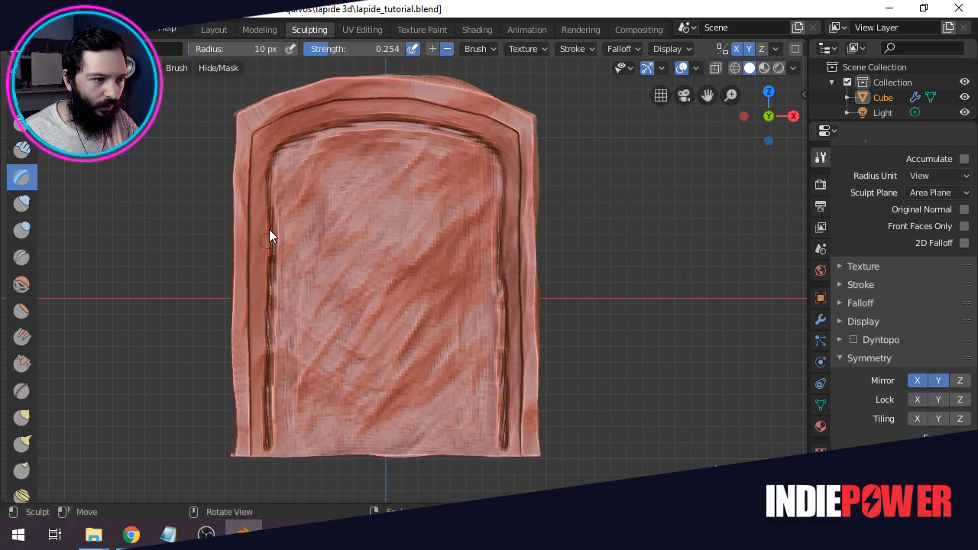
mouse_move(284, 148)
left_mouse_down()
mouse_move(266, 184)
mouse_move(275, 245)
left_mouse_up()
left_click_drag(304, 146, 348, 132)
mouse_move(410, 125)
left_mouse_down()
mouse_move(340, 134)
mouse_move(284, 160)
left_mouse_up()
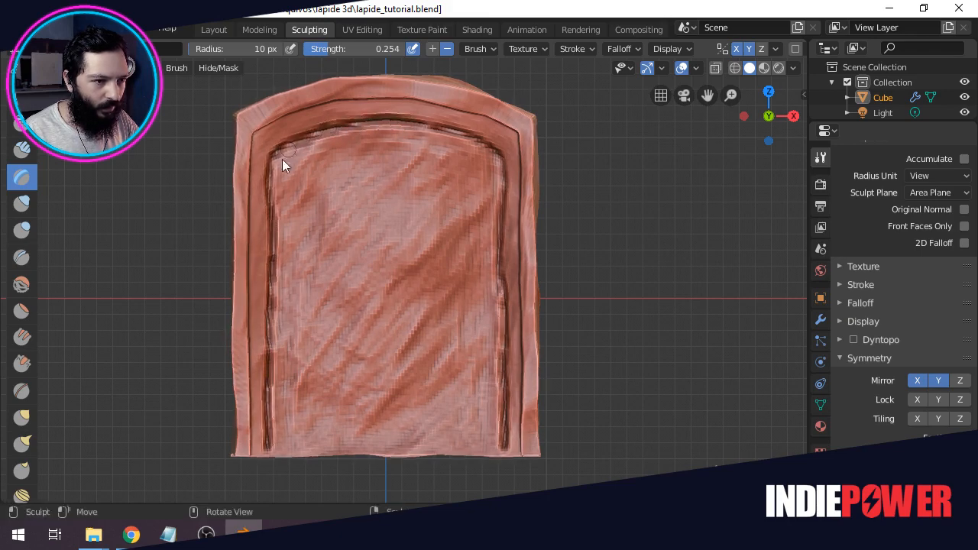
Examine the carved inner groove from several angles and distances, ending in a straight front view.
mouse_move(214, 260)
middle_mouse_down()
mouse_move(450, 282)
mouse_move(389, 280)
mouse_move(287, 304)
mouse_move(387, 249)
mouse_move(398, 190)
mouse_move(443, 168)
mouse_move(530, 192)
mouse_move(386, 193)
middle_mouse_up()
scroll(389, 279, "down", 2)
scroll(397, 191, "up", 2)
mouse_move(581, 253)
middle_mouse_down()
mouse_move(344, 264)
mouse_move(485, 280)
mouse_move(518, 319)
mouse_move(484, 333)
mouse_move(426, 331)
mouse_move(369, 382)
middle_mouse_up()
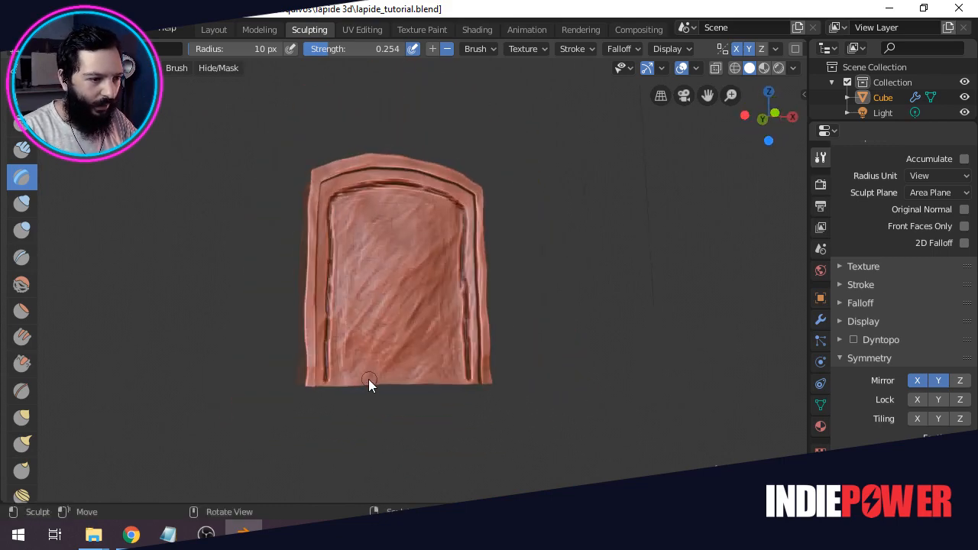
scroll(369, 351, "up", 1)
mouse_move(371, 323)
middle_mouse_down()
mouse_move(366, 279)
mouse_move(382, 330)
middle_mouse_up()
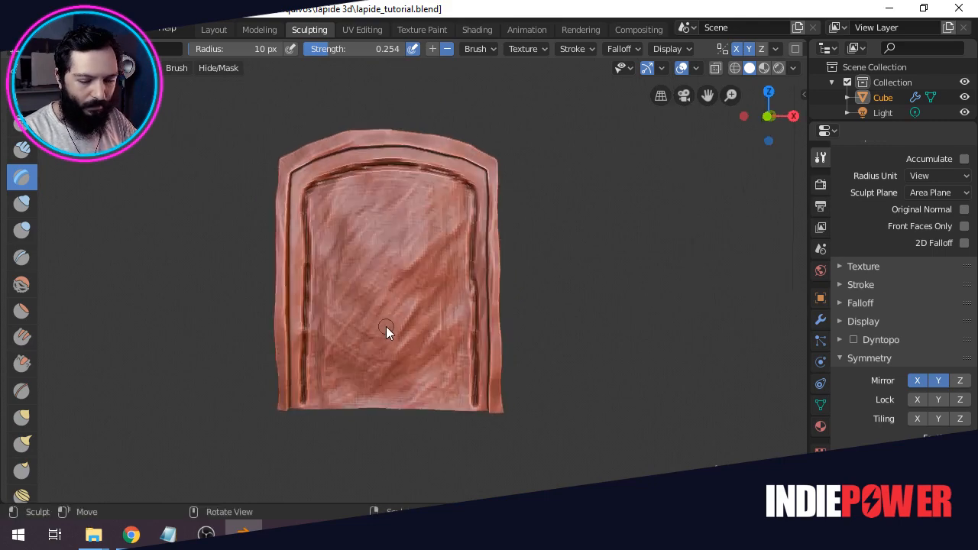
key("KP_1")
scroll(386, 327, "up", 2)
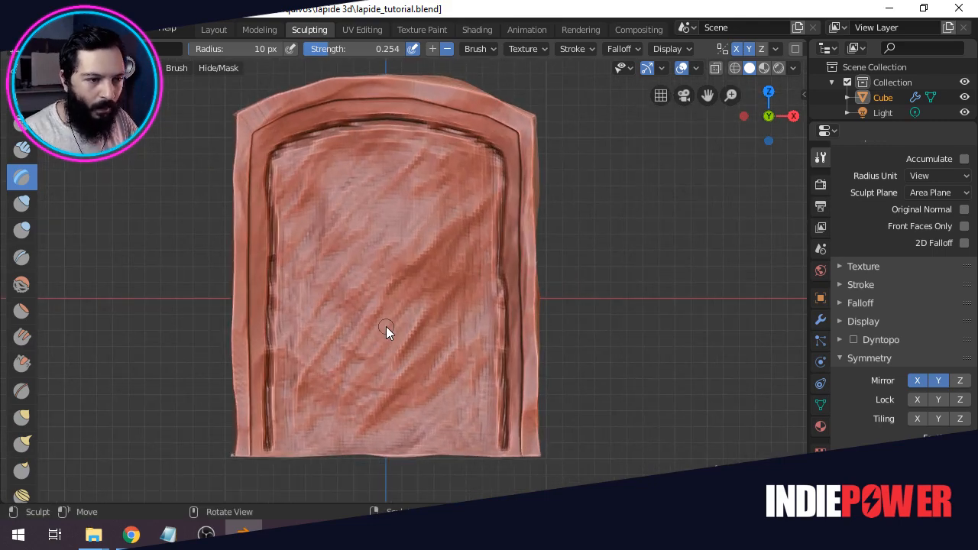
Touch up the inner groove's right side with the Layer brush and turn off X and Y mirroring.
left_click_drag(501, 270, 501, 299)
middle_click_drag(482, 306, 428, 321)
scroll(361, 366, "up", 3)
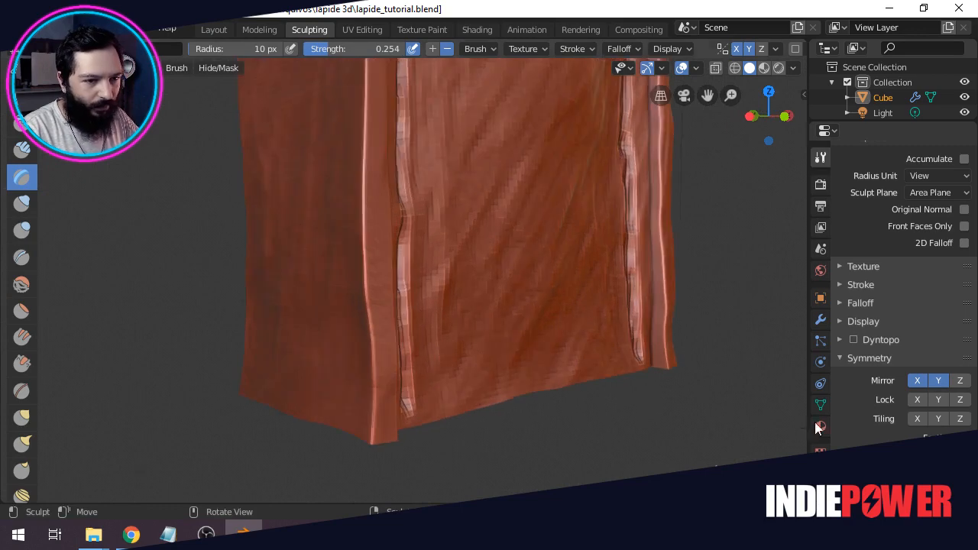
left_click(938, 381)
left_click(916, 380)
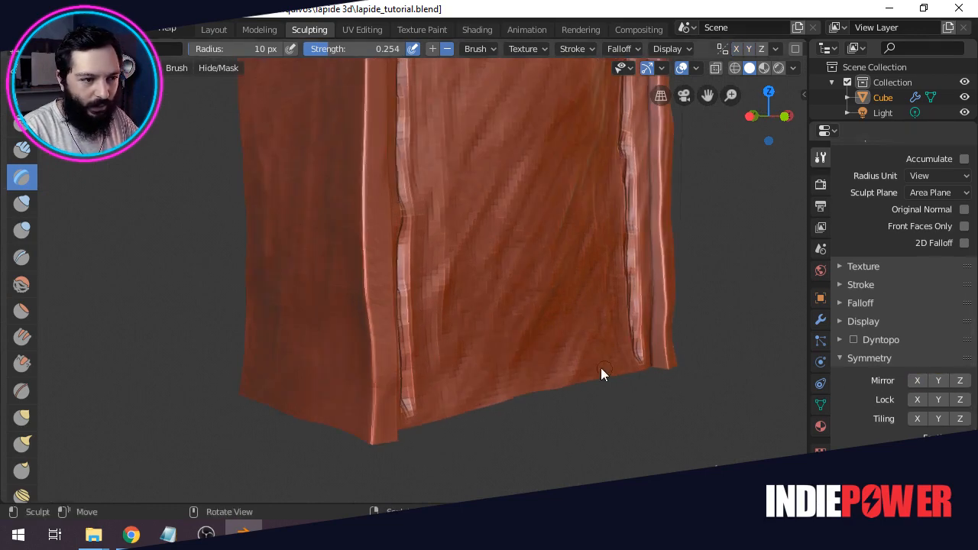
Carve a diagonal crack with the Layer brush across the lower front panel, from the left groove down toward the base.
mouse_move(424, 335)
middle_mouse_down()
mouse_move(331, 349)
mouse_move(471, 274)
mouse_move(441, 243)
mouse_move(409, 260)
mouse_move(468, 272)
middle_mouse_up()
scroll(340, 347, "down", 2)
scroll(471, 275, "down", 2)
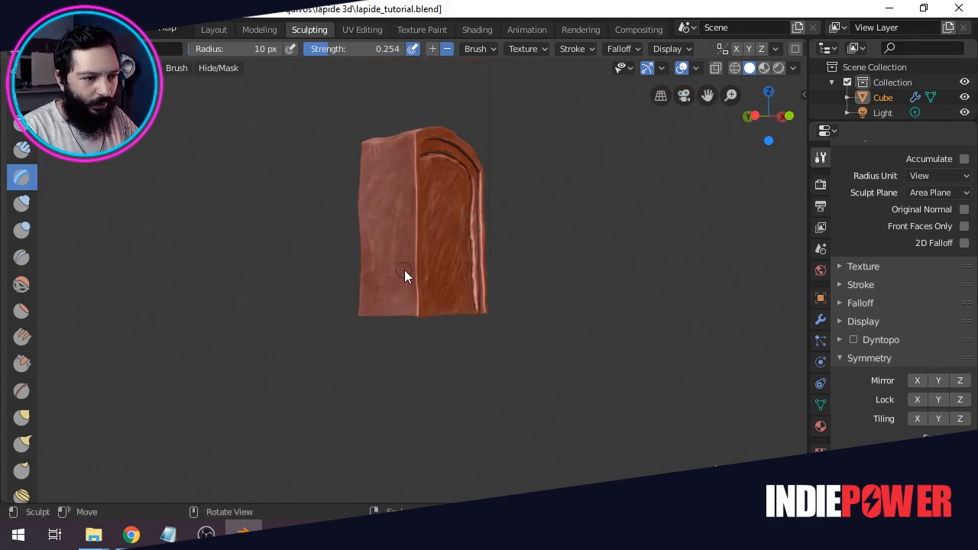
mouse_move(405, 271)
middle_mouse_down()
mouse_move(414, 268)
mouse_move(353, 308)
middle_mouse_up()
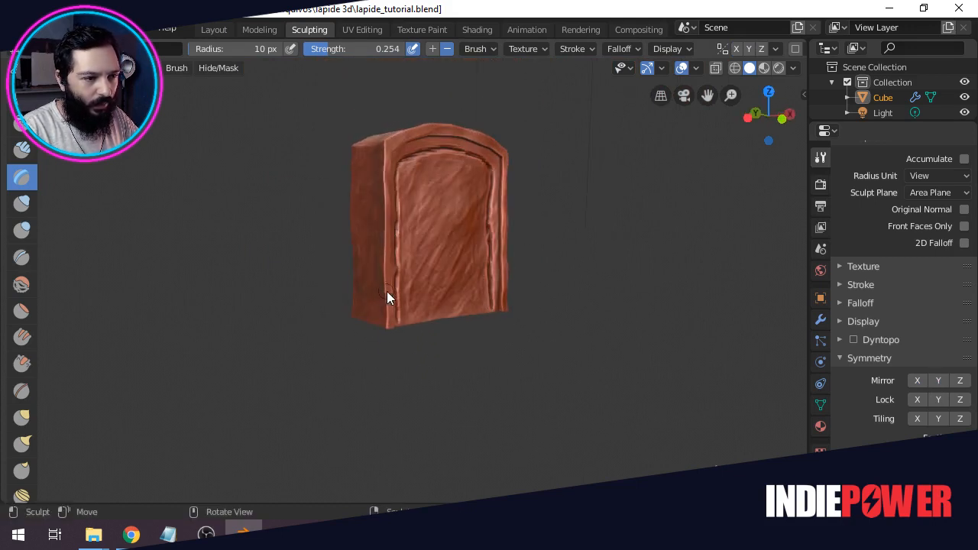
scroll(395, 332, "up", 8)
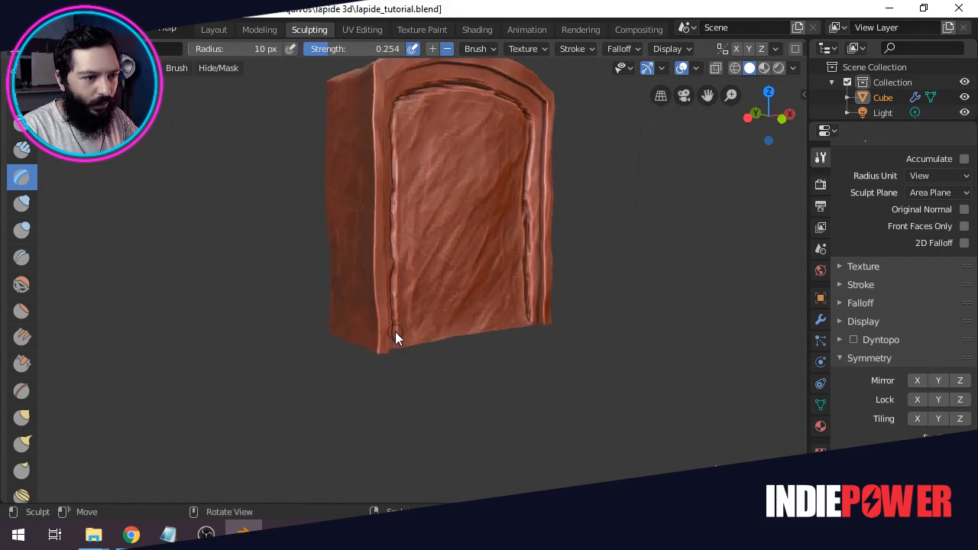
middle_click_drag(395, 328, 416, 310)
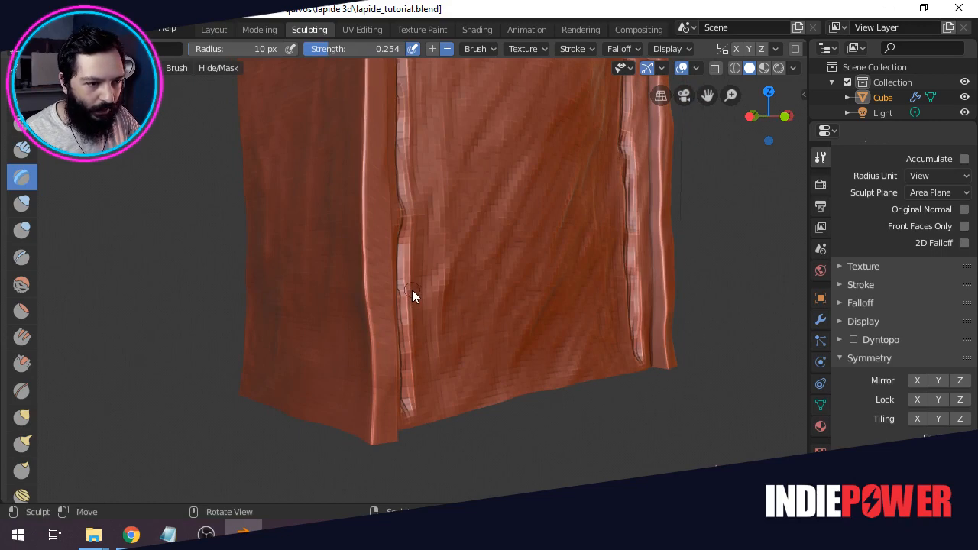
left_click_drag(412, 291, 435, 293)
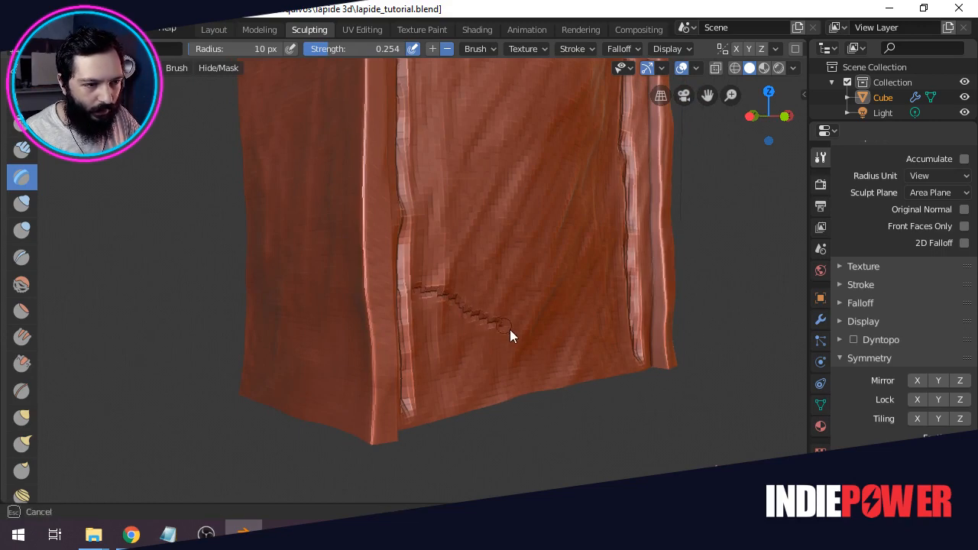
left_click_drag(568, 359, 586, 372)
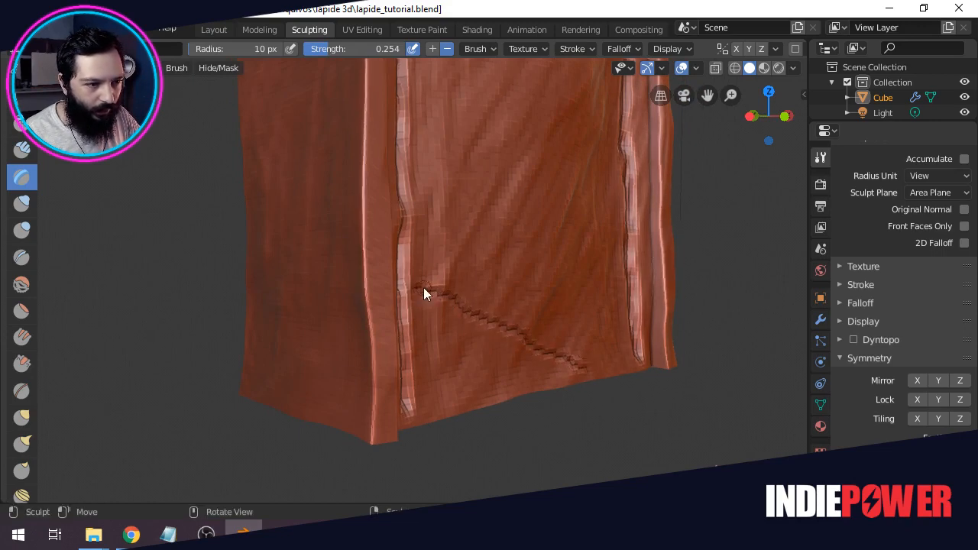
Continue the crack over the left border and down the side face, and extend its front end to the base edge.
mouse_move(417, 291)
left_mouse_down()
mouse_move(351, 295)
mouse_move(321, 314)
left_mouse_up()
left_click_drag(298, 360, 255, 400)
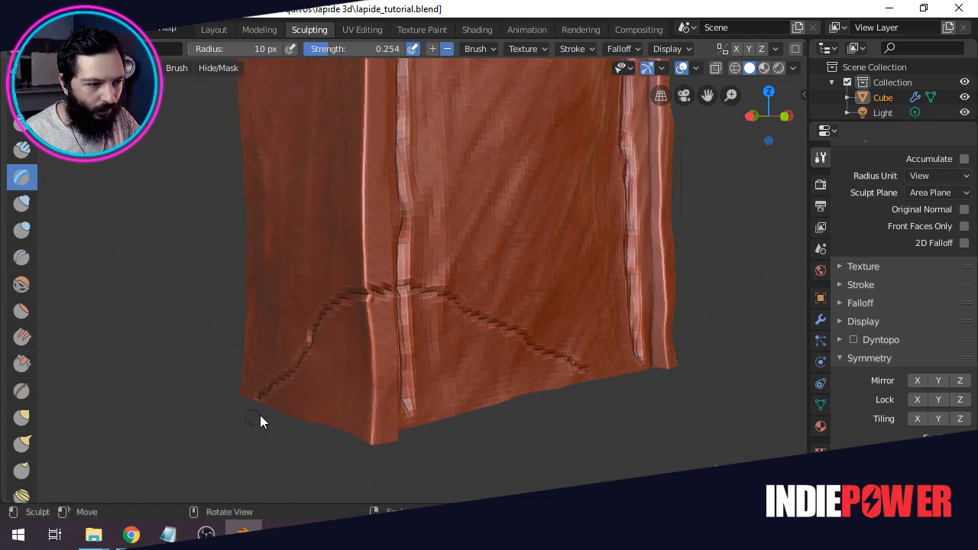
mouse_move(582, 372)
left_mouse_down()
mouse_move(596, 375)
mouse_move(602, 400)
left_mouse_up()
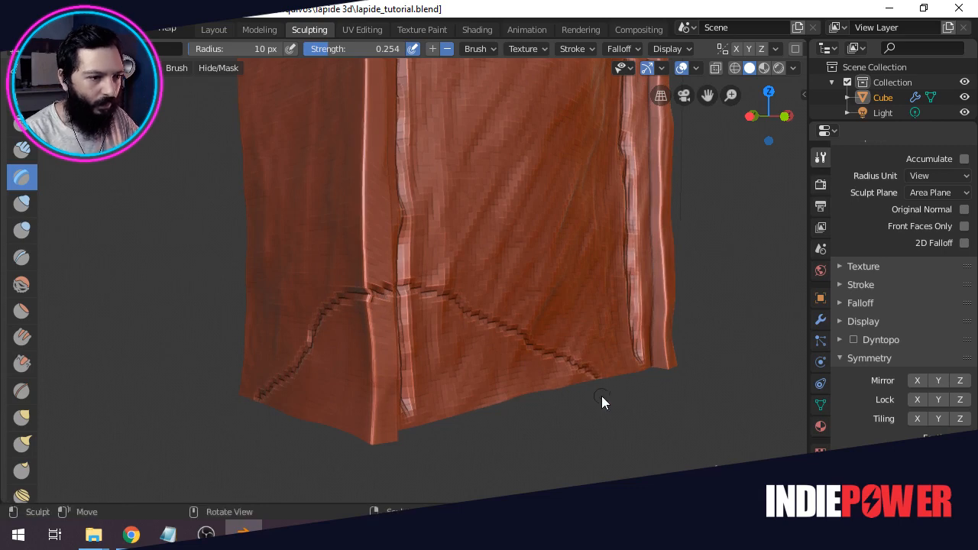
middle_click_drag(603, 399, 552, 403)
scroll(539, 407, "down", 4)
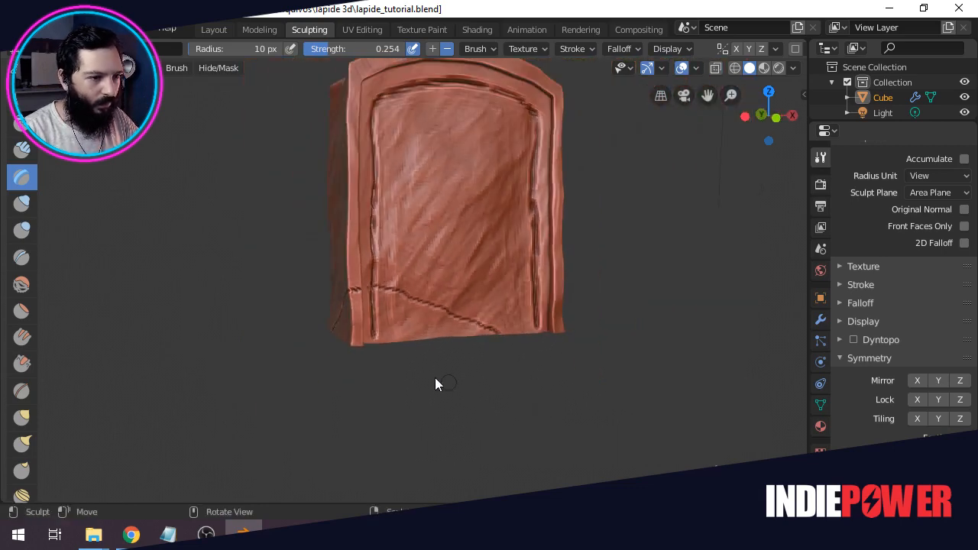
Deepen the crack with Layer strokes where it wraps around the front left corner and onto the side face.
scroll(375, 353, "up", 5)
scroll(358, 340, "up", 2)
middle_click_drag(356, 339, 397, 334)
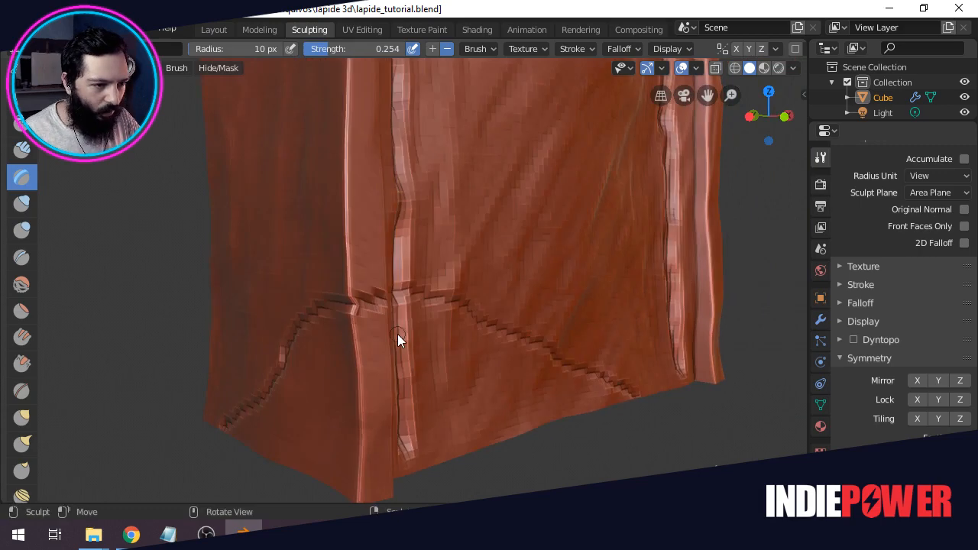
left_click_drag(396, 301, 364, 302)
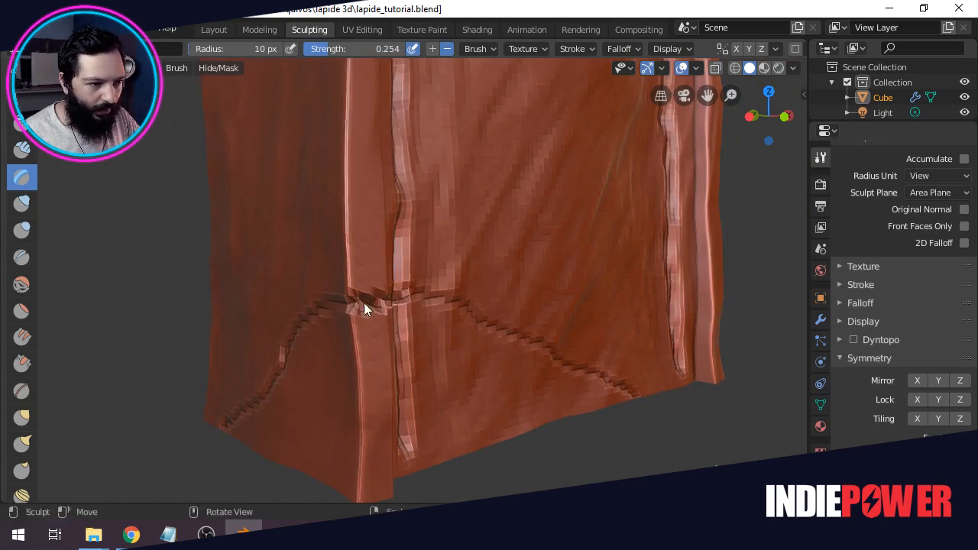
scroll(361, 308, "up", 3)
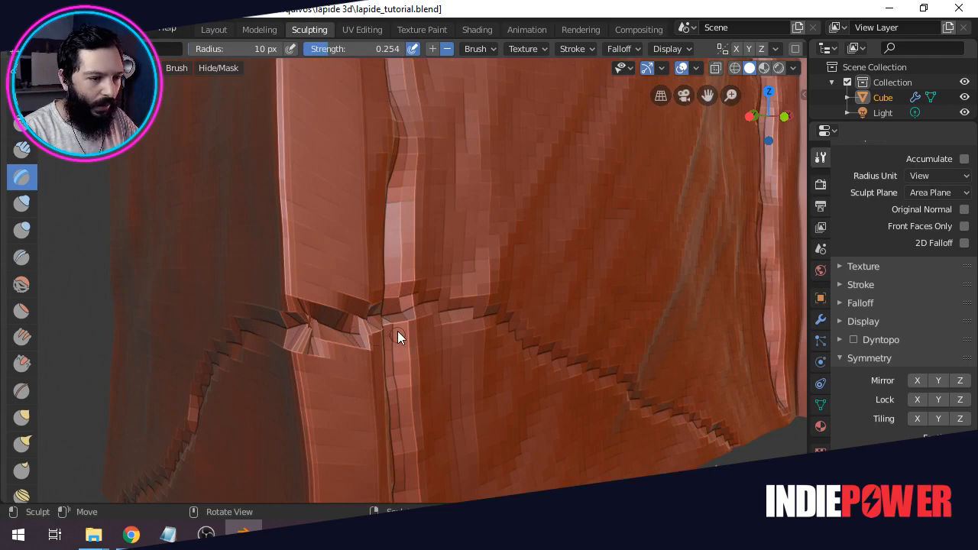
scroll(315, 295, "down", 3)
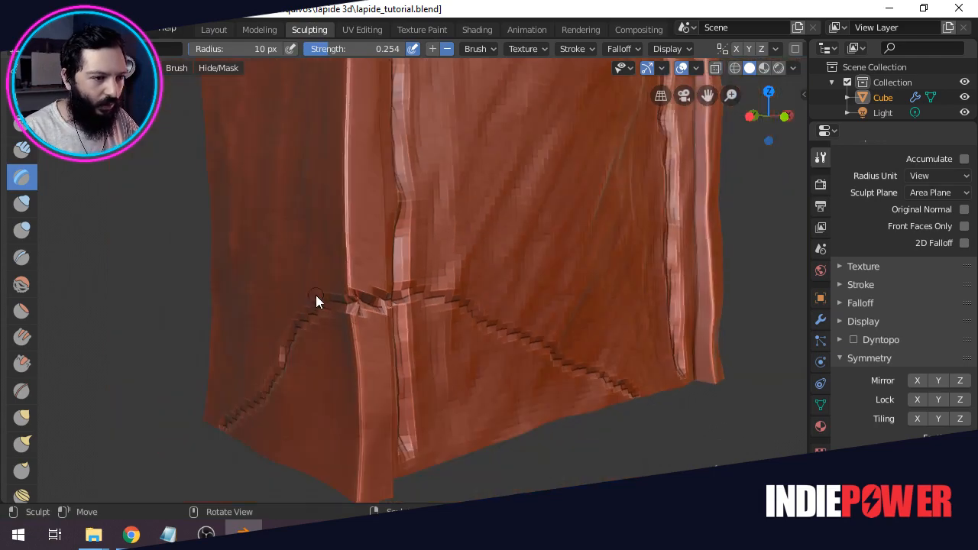
mouse_move(412, 290)
left_mouse_down()
mouse_move(350, 309)
mouse_move(342, 299)
mouse_move(349, 284)
mouse_move(376, 301)
mouse_move(346, 293)
mouse_move(375, 299)
mouse_move(329, 300)
mouse_move(288, 334)
mouse_move(269, 379)
left_mouse_up()
scroll(292, 325, "down", 5)
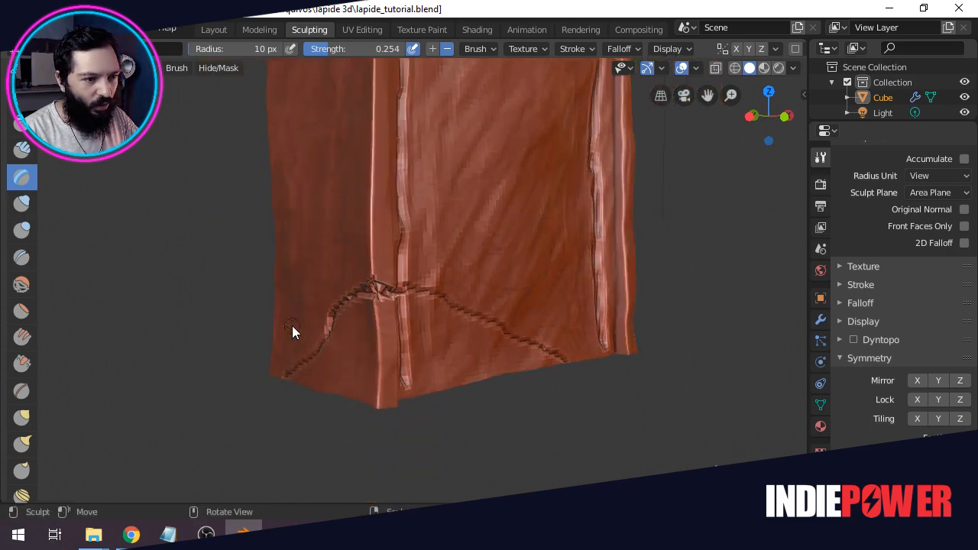
Try the Draw brush in Subtract direction and other brushes such as Clay, Smooth and Crease for refining the crack's corner.
middle_click_drag(292, 326, 252, 326)
scroll(244, 340, "up", 5)
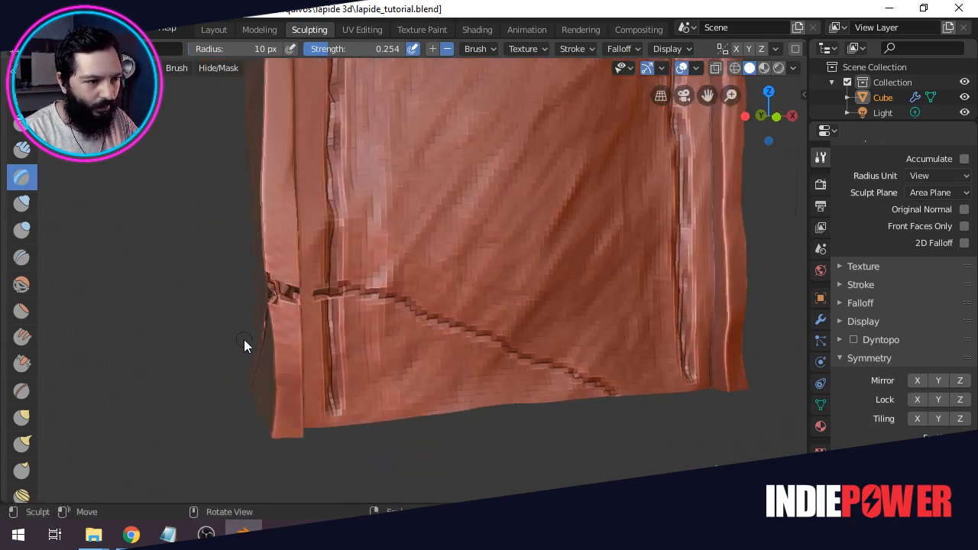
left_click(21, 97)
scroll(935, 218, "up", 9)
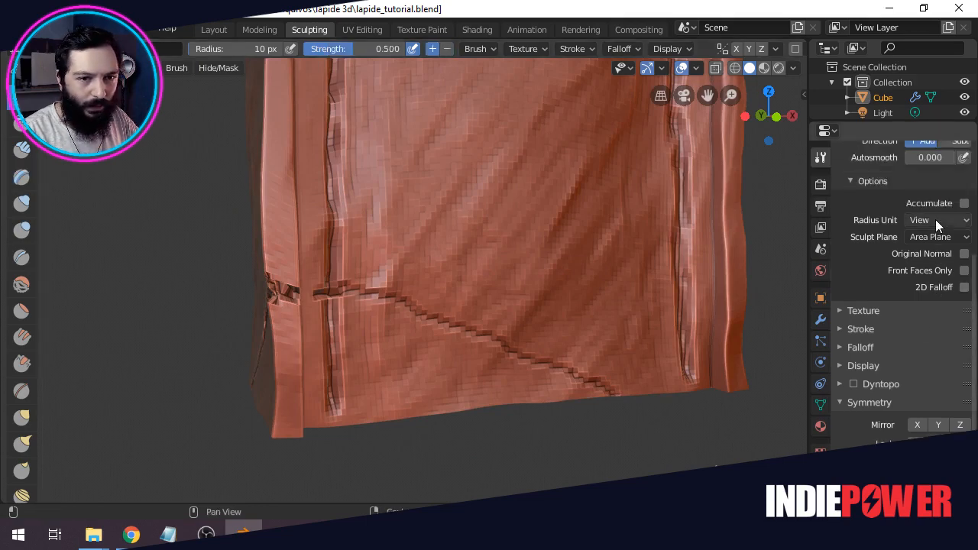
scroll(935, 216, "up", 4)
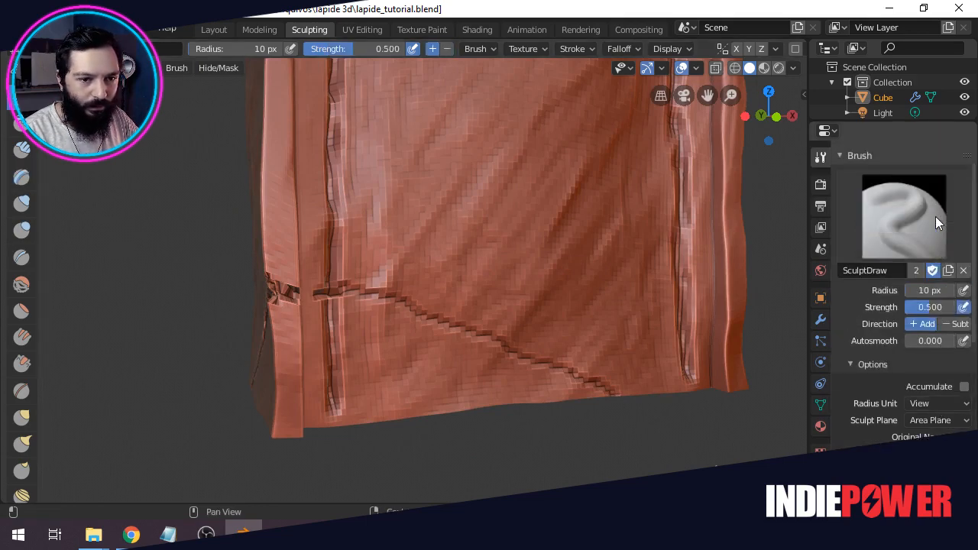
left_click(956, 323)
scroll(290, 301, "up", 1)
middle_click_drag(290, 301, 336, 300)
scroll(335, 300, "up", 1)
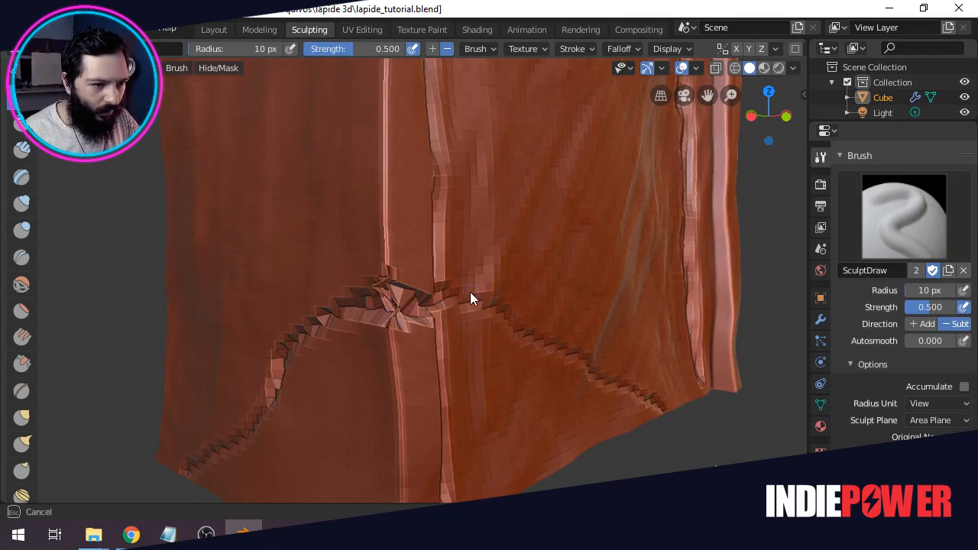
left_click(22, 124)
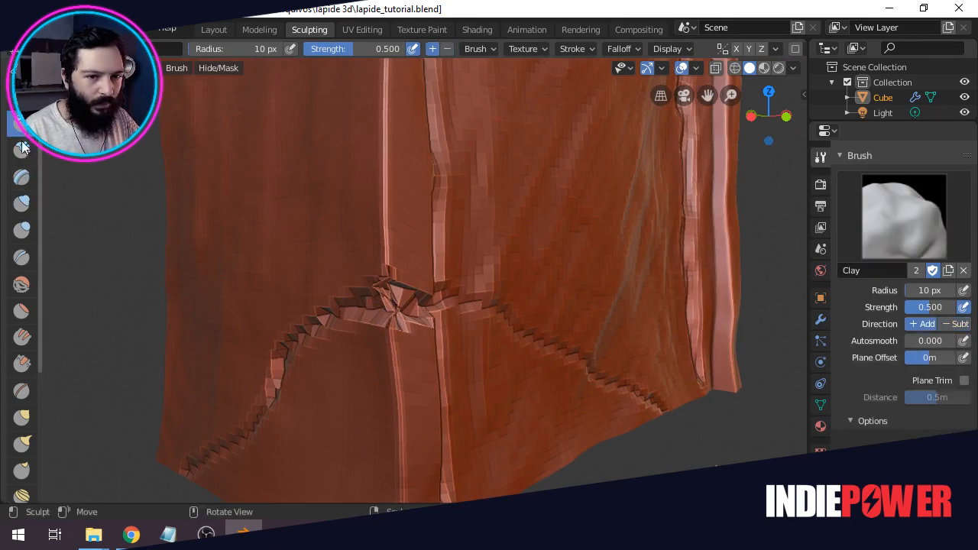
left_click(23, 285)
mouse_move(381, 295)
left_mouse_down()
mouse_move(388, 311)
mouse_move(423, 304)
mouse_move(421, 292)
left_mouse_up()
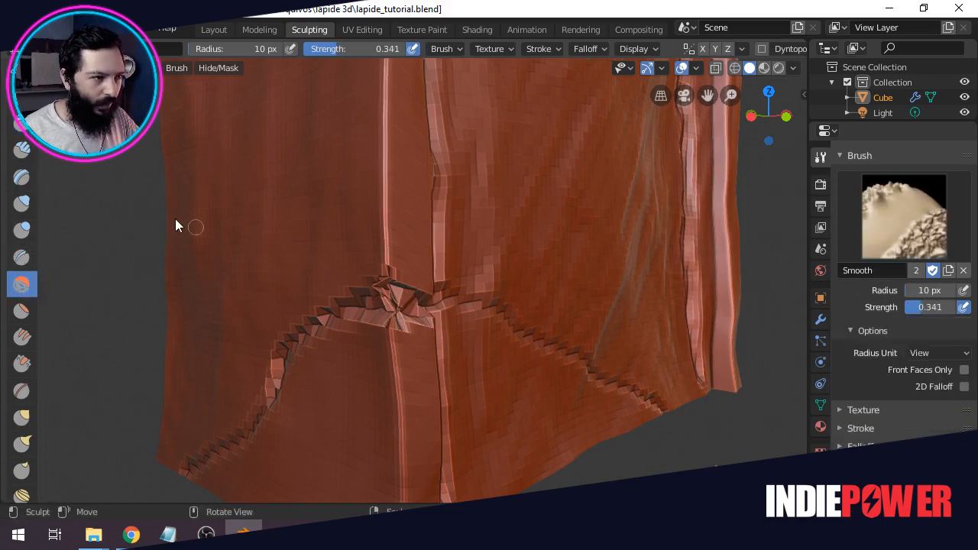
left_click(21, 258)
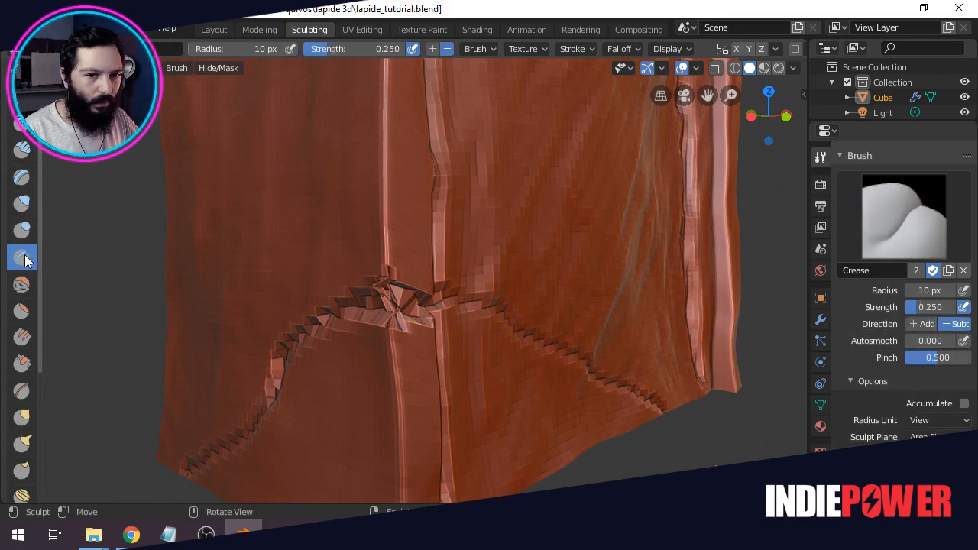
Return to the Layer brush and widen the crack along the side face and at the corner.
left_click(21, 177)
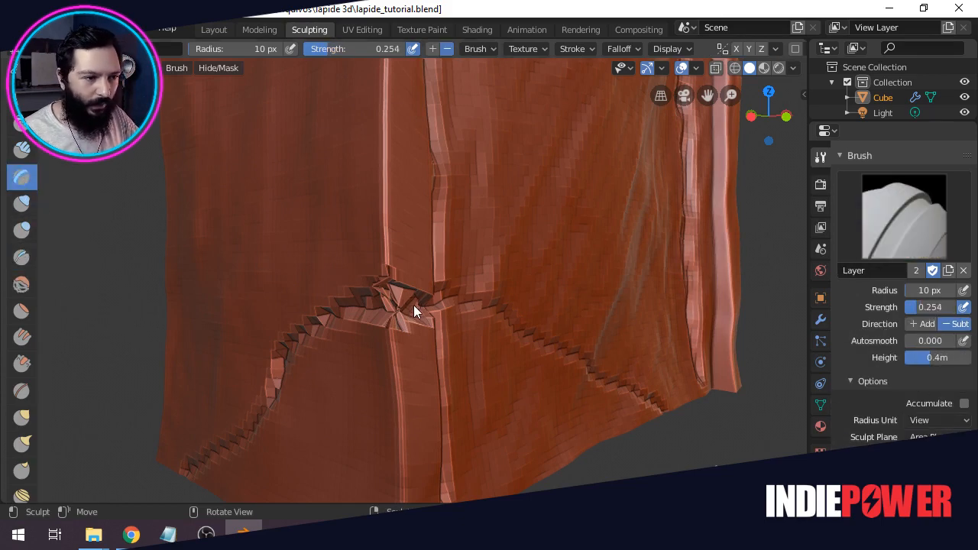
mouse_move(411, 306)
left_mouse_down()
mouse_move(350, 303)
mouse_move(300, 330)
left_mouse_up()
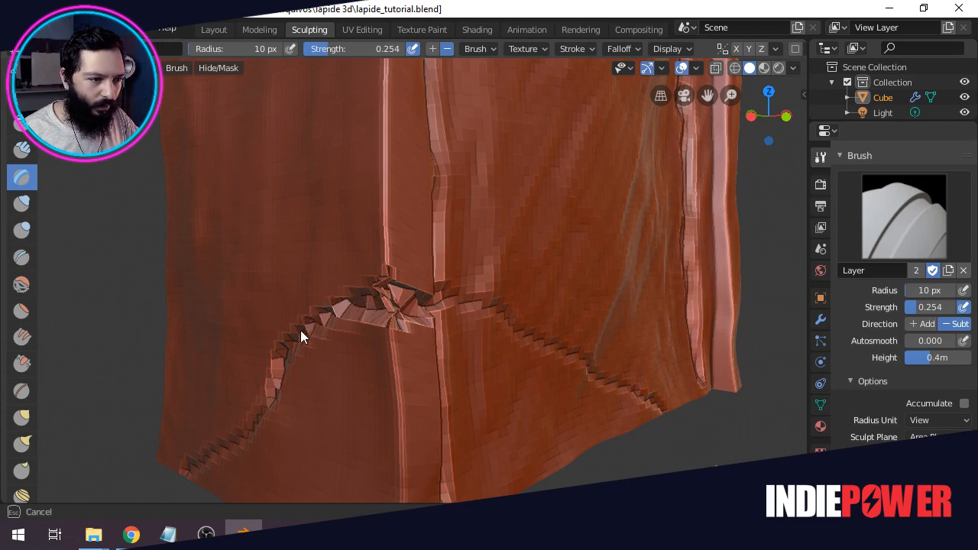
left_click_drag(279, 367, 275, 381)
mouse_move(403, 313)
left_mouse_down()
mouse_move(436, 301)
mouse_move(413, 310)
left_mouse_up()
Carve the crack through the front left border so it connects the stone's outer edge with the inner groove.
scroll(392, 318, "down", 4)
middle_click_drag(392, 318, 323, 319)
scroll(321, 315, "up", 4)
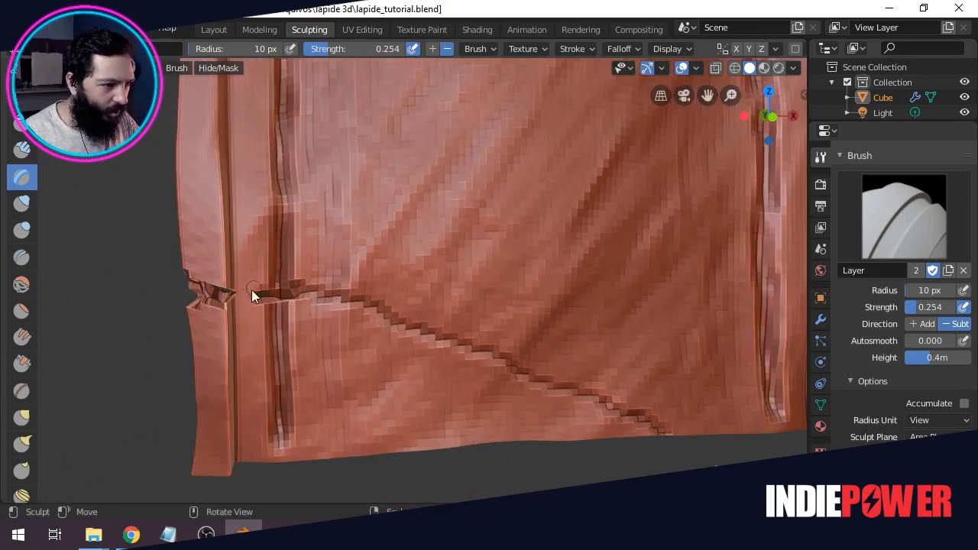
mouse_move(252, 290)
left_mouse_down()
mouse_move(248, 298)
mouse_move(197, 292)
mouse_move(240, 296)
left_mouse_up()
left_click_drag(223, 294, 243, 295)
Deepen and widen the diagonal crack across the front panel from the left groove to the base.
mouse_move(321, 295)
left_mouse_down()
mouse_move(363, 301)
mouse_move(431, 335)
left_mouse_up()
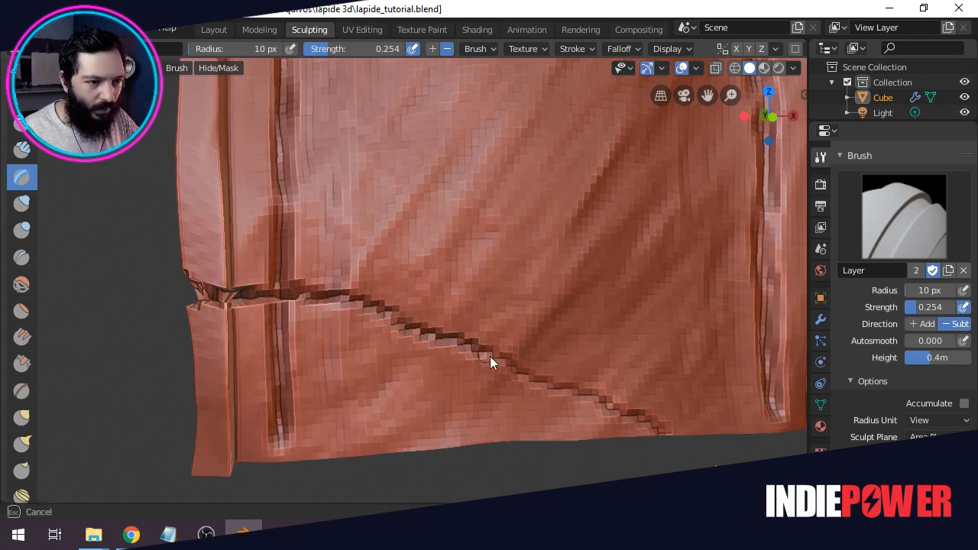
left_click_drag(490, 356, 605, 384)
left_click_drag(527, 379, 661, 426)
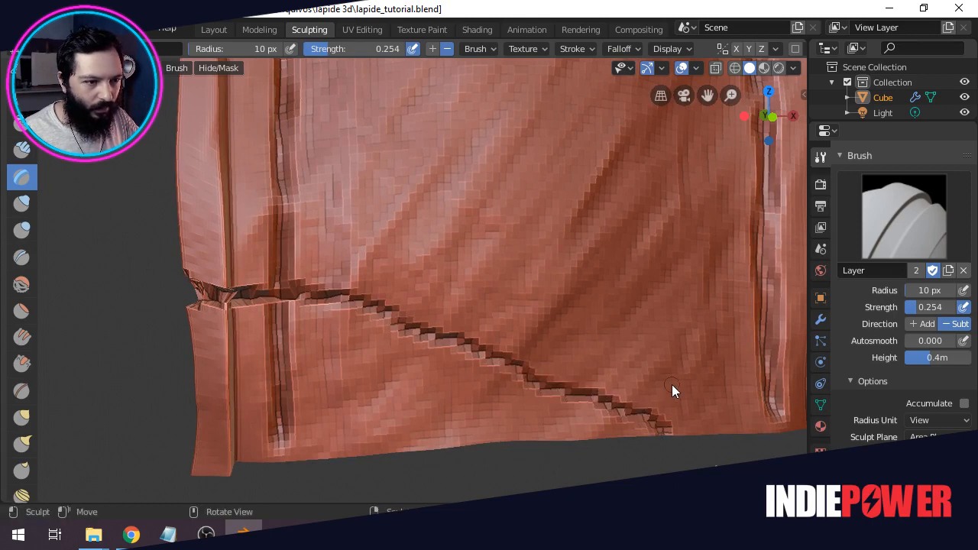
Try smooth shading on the tombstone in the Layout workspace and set it back to flat shading.
left_click(222, 29)
scroll(361, 191, "down", 4)
middle_click_drag(270, 206, 514, 170)
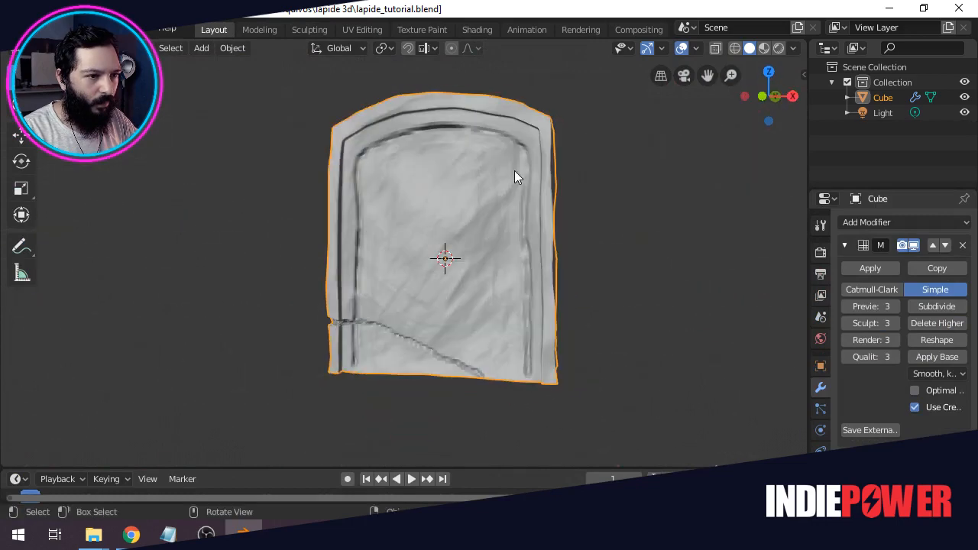
middle_click_drag(435, 183, 482, 224)
right_click(415, 174)
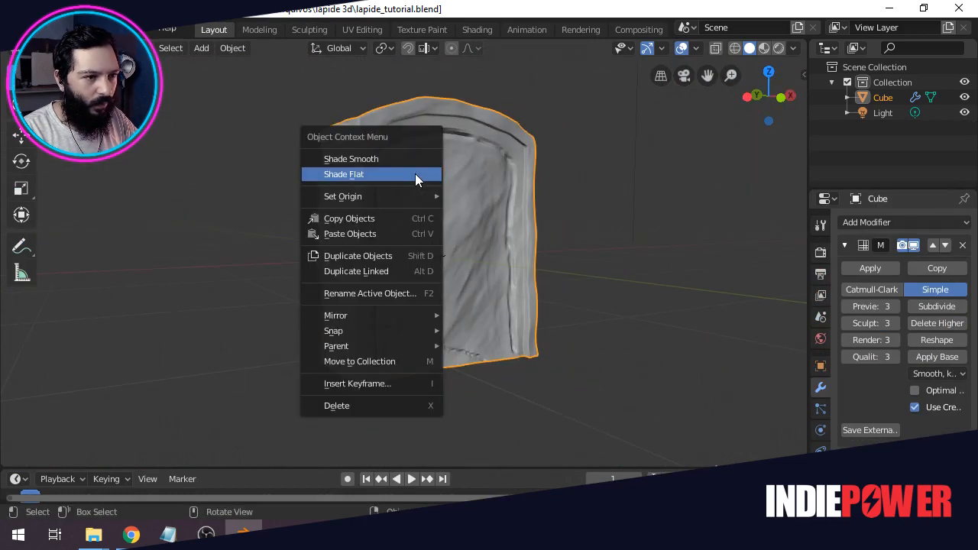
left_click(395, 164)
scroll(367, 290, "up", 2)
middle_click_drag(363, 305, 371, 232)
scroll(486, 259, "down", 3)
right_click(378, 214)
left_click(336, 230)
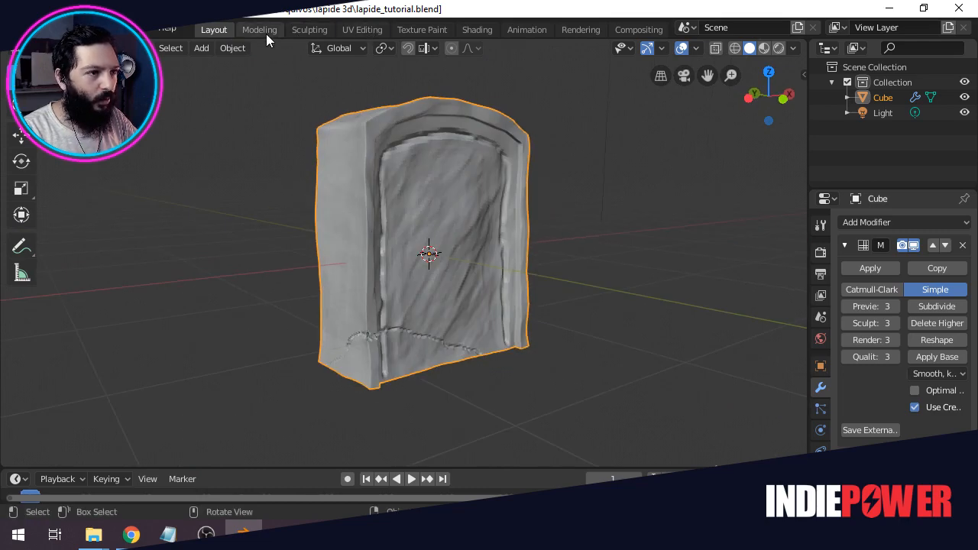
Return to the Sculpting workspace and carve a short branch rising to the right from the crack's lower end.
left_click(266, 34)
left_click(310, 30)
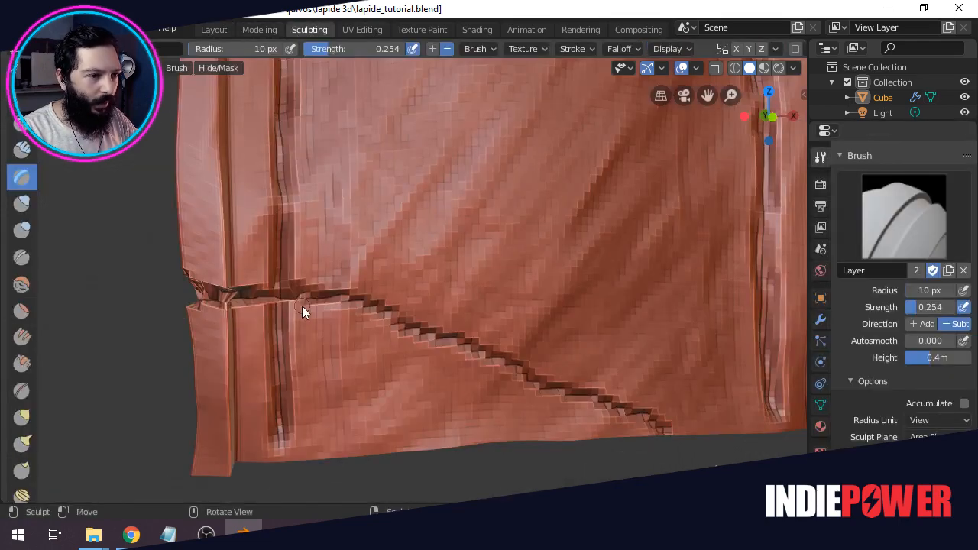
mouse_move(302, 306)
middle_mouse_down()
mouse_move(379, 300)
mouse_move(486, 326)
middle_mouse_up()
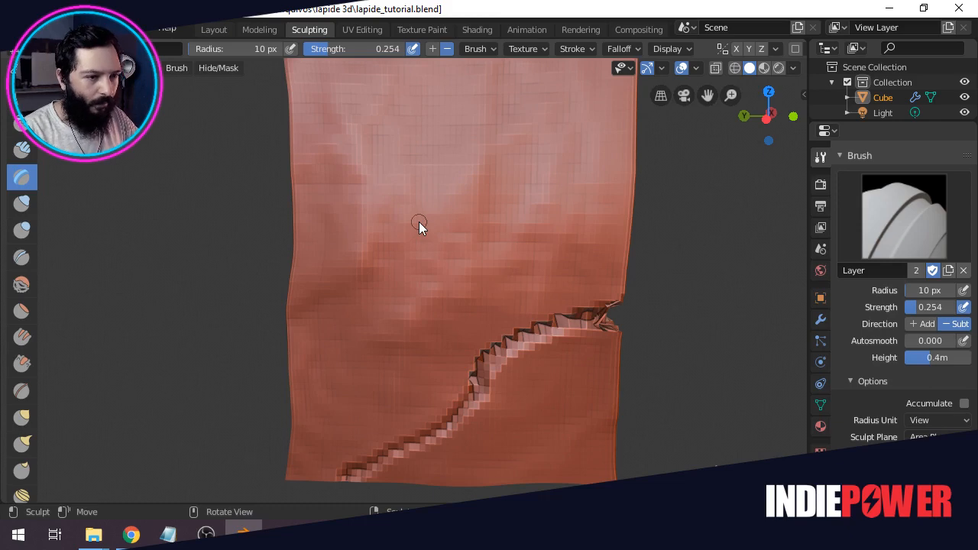
mouse_move(419, 221)
middle_mouse_down()
mouse_move(259, 218)
mouse_move(758, 333)
middle_mouse_up()
middle_click_drag(661, 336, 617, 271, "shift")
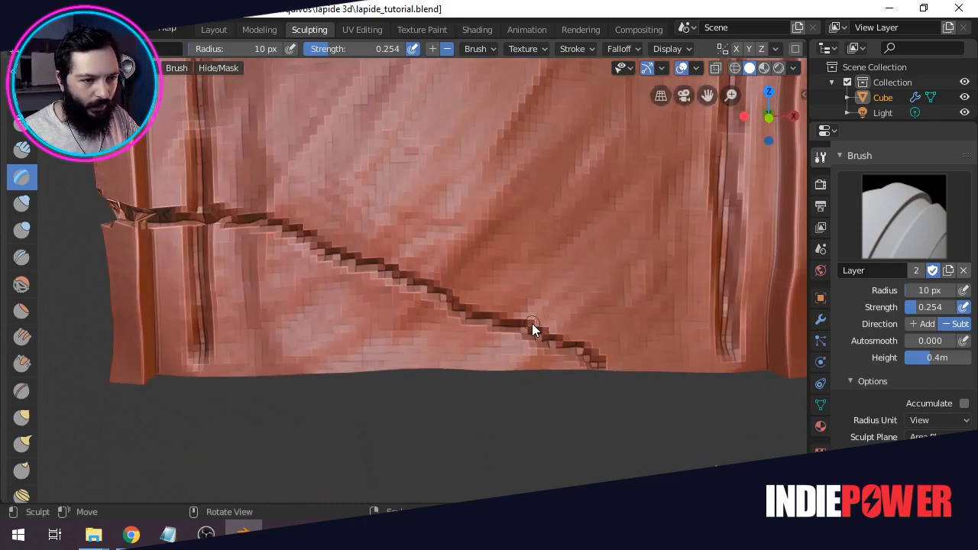
left_click_drag(532, 323, 603, 295)
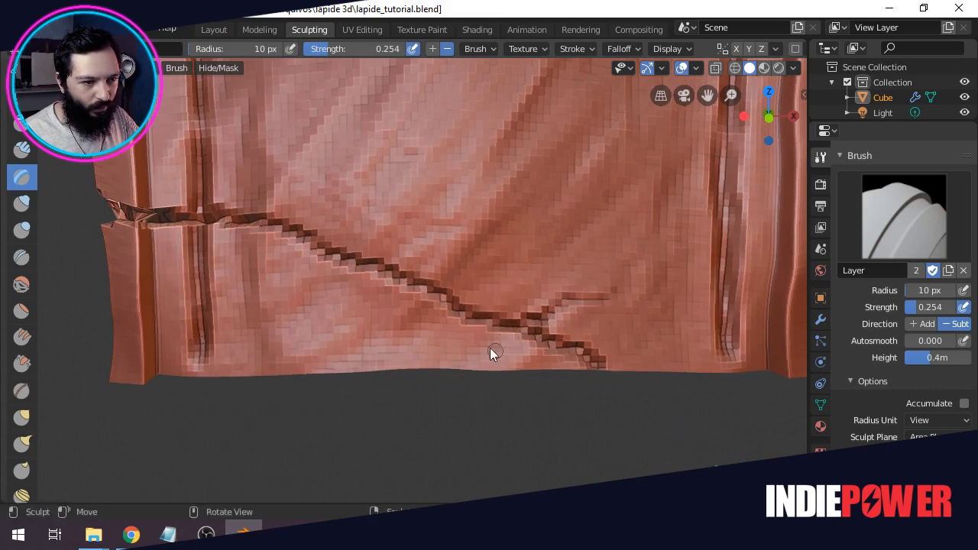
Carve crack branches down to the base on the stone's side face, adding a short offshoot near the bottom edge.
scroll(392, 299, "down", 5)
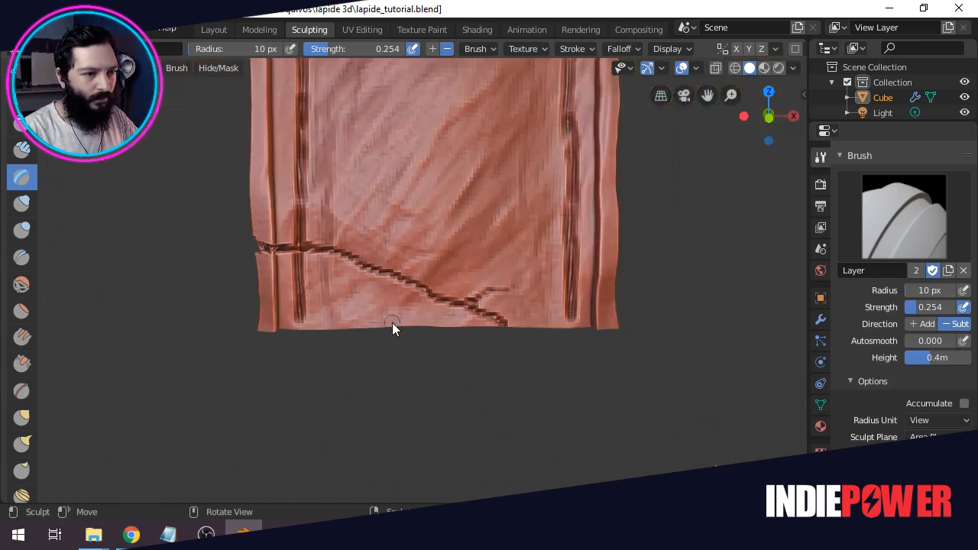
mouse_move(393, 323)
middle_mouse_down()
mouse_move(375, 327)
mouse_move(386, 272)
mouse_move(399, 279)
middle_mouse_up()
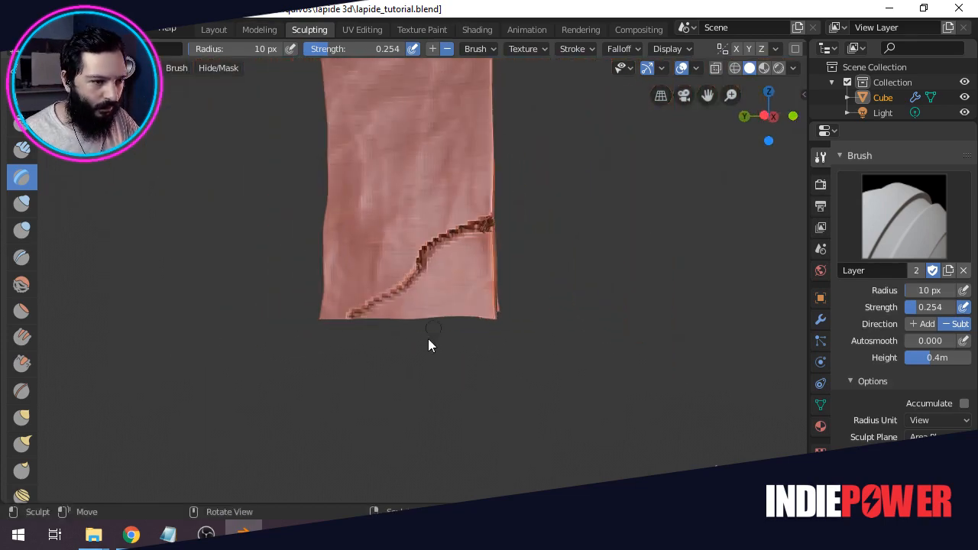
mouse_move(421, 275)
left_mouse_down()
mouse_move(429, 298)
mouse_move(417, 318)
mouse_move(429, 296)
mouse_move(422, 266)
mouse_move(415, 274)
left_mouse_up()
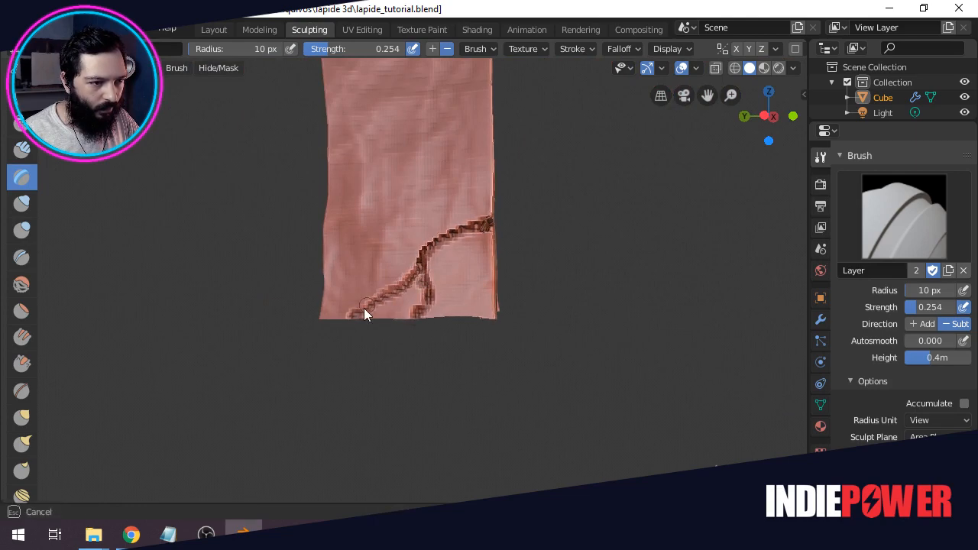
left_click_drag(364, 309, 355, 312)
mouse_move(433, 303)
left_mouse_down()
mouse_move(458, 323)
mouse_move(444, 310)
left_mouse_up()
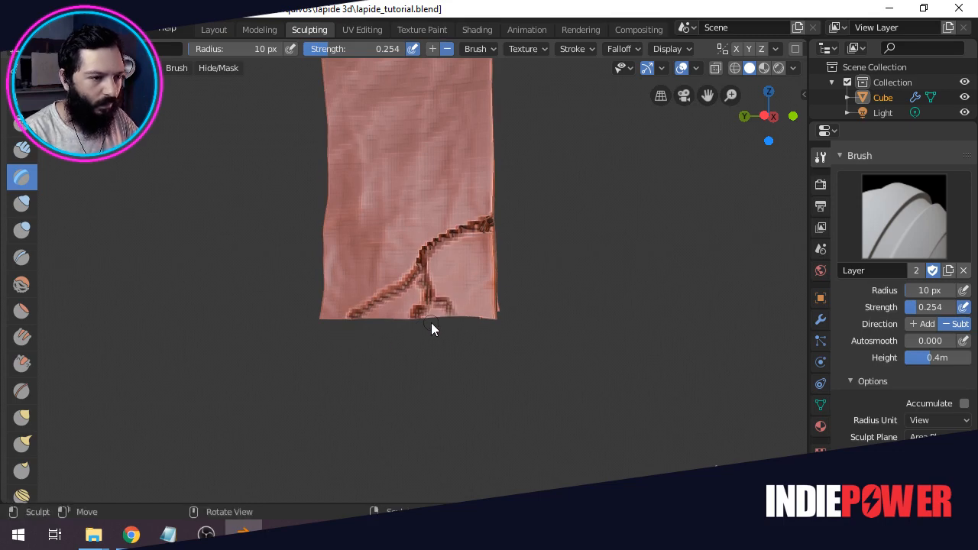
Examine the cracks on the tombstone's side, front and back faces, ending in the straight front view.
middle_click_drag(431, 323, 334, 342)
mouse_move(587, 312)
middle_mouse_down()
mouse_move(395, 319)
mouse_move(451, 334)
mouse_move(374, 334)
mouse_move(361, 331)
mouse_move(393, 312)
mouse_move(520, 331)
mouse_move(351, 273)
mouse_move(484, 268)
mouse_move(344, 269)
mouse_move(418, 347)
middle_mouse_up()
scroll(417, 346, "up", 3)
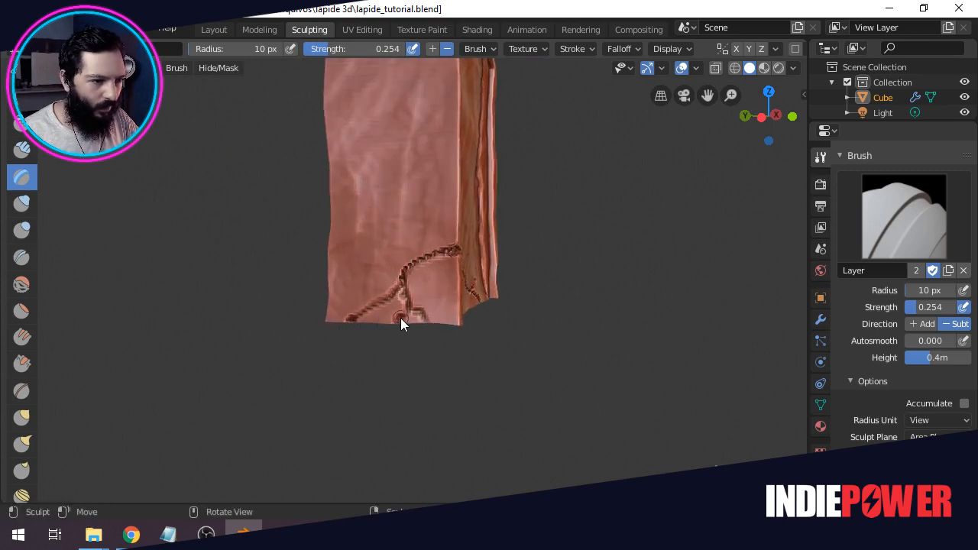
mouse_move(389, 297)
middle_mouse_down()
mouse_move(358, 272)
mouse_move(295, 297)
mouse_move(306, 302)
mouse_move(309, 238)
mouse_move(336, 246)
middle_mouse_up()
mouse_move(489, 277)
middle_mouse_down()
mouse_move(472, 275)
mouse_move(482, 218)
mouse_move(460, 227)
mouse_move(494, 265)
mouse_move(433, 272)
mouse_move(598, 283)
mouse_move(447, 294)
mouse_move(677, 282)
mouse_move(545, 301)
mouse_move(557, 288)
middle_mouse_up()
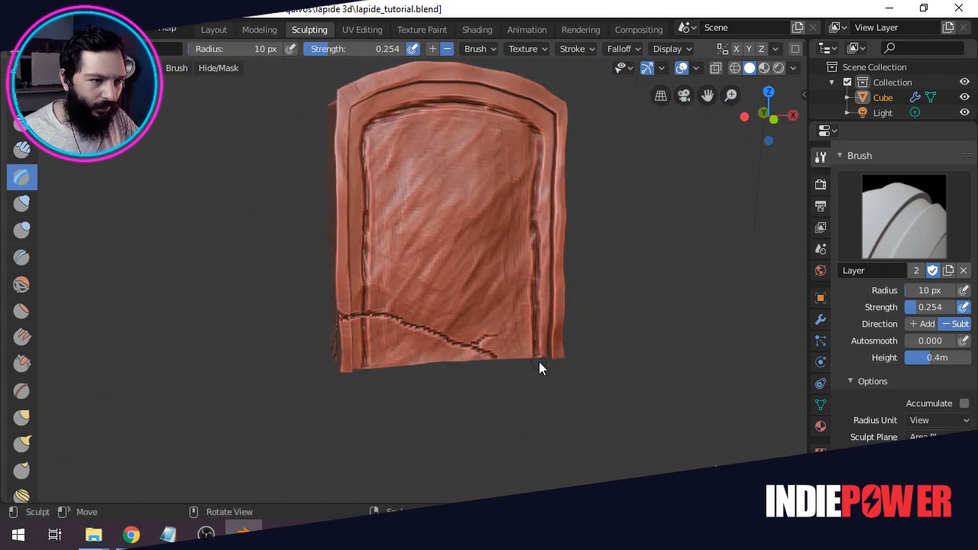
middle_click_drag(538, 361, 475, 324)
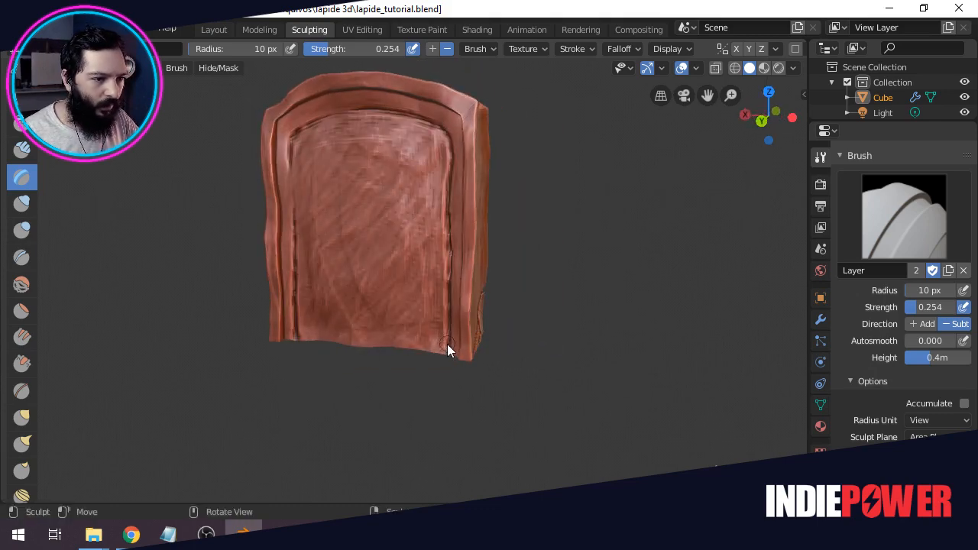
key("KP_1")
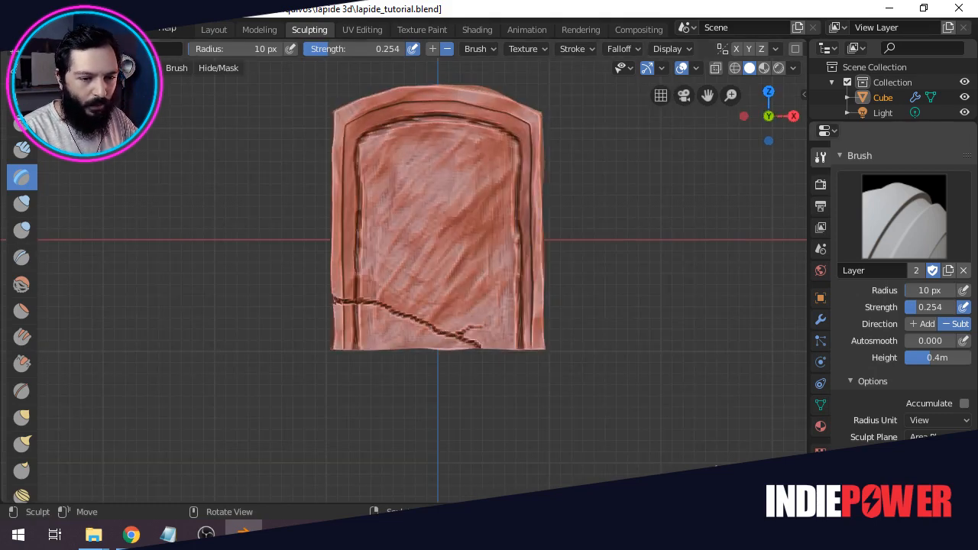
left_click(214, 533)
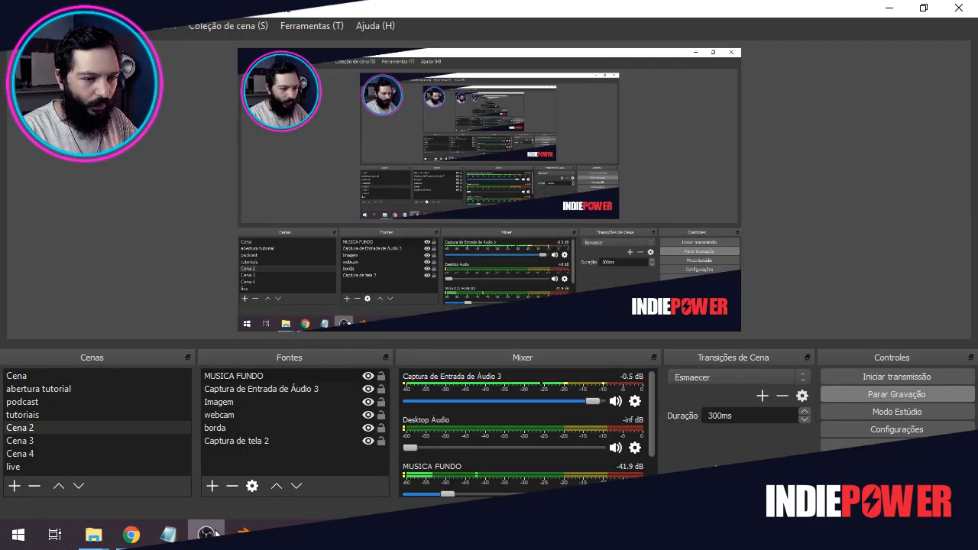
left_click(244, 533)
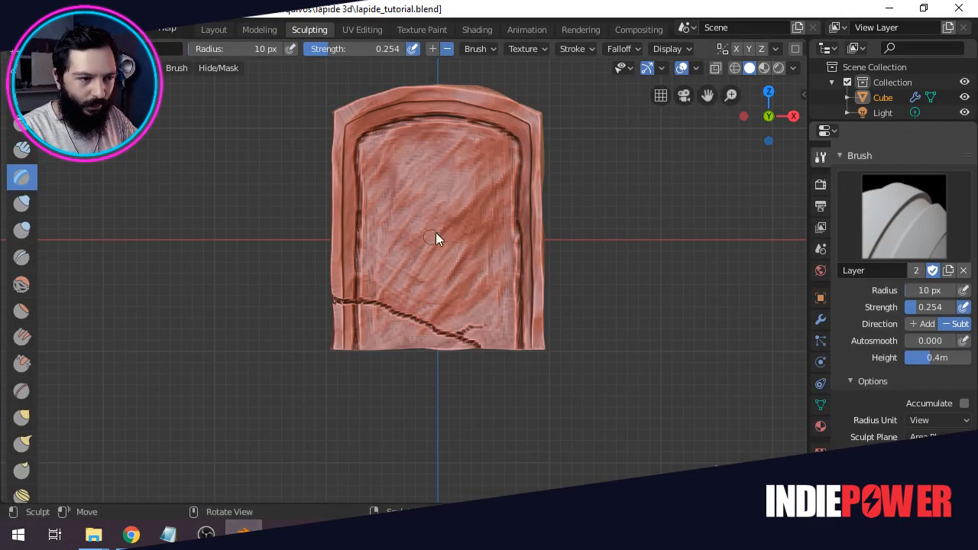
Enable brush mirror symmetry on both the X and Y axes for sculpting the front panel.
scroll(466, 110, "up", 3)
middle_click_drag(465, 243, 424, 350, "shift")
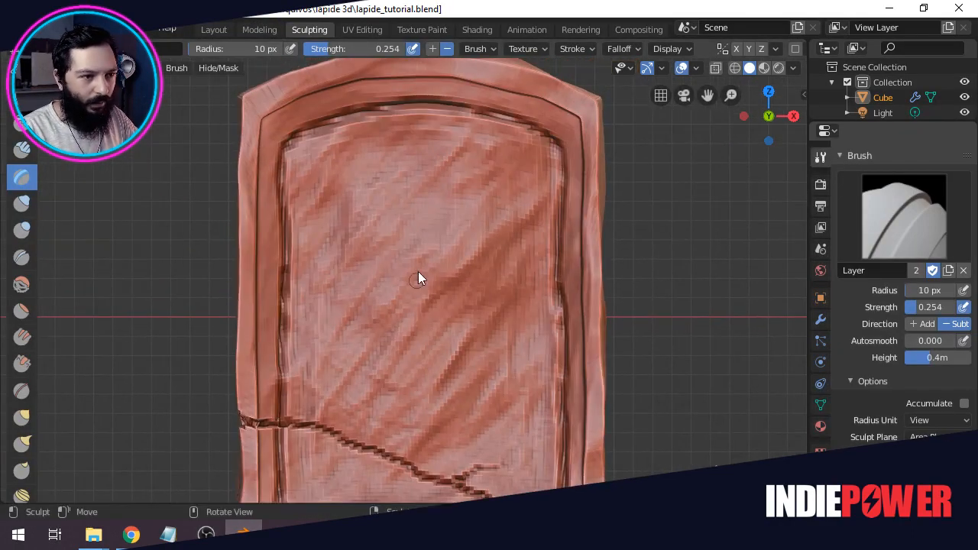
scroll(435, 207, "down", 2)
scroll(457, 184, "up", 2)
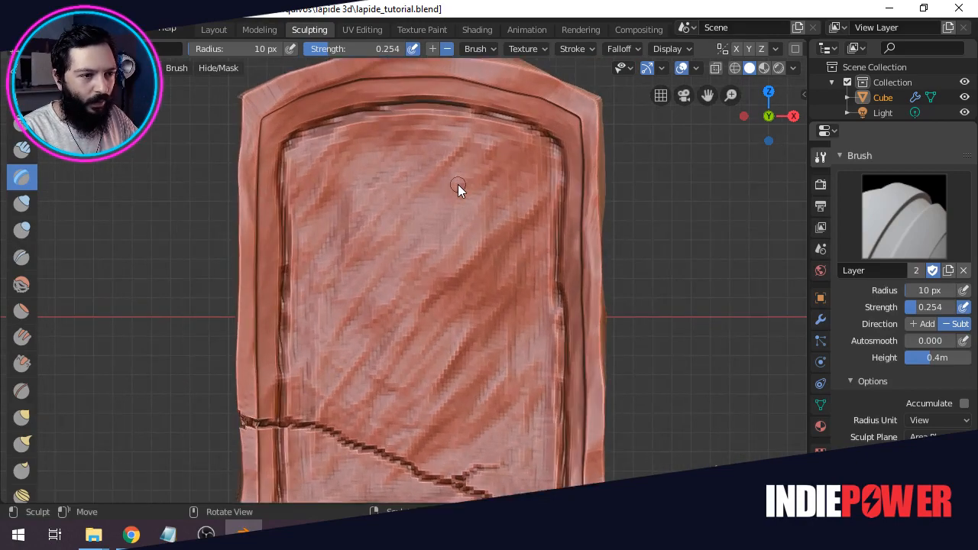
scroll(458, 184, "down", 1)
middle_click_drag(457, 184, 419, 184, "shift")
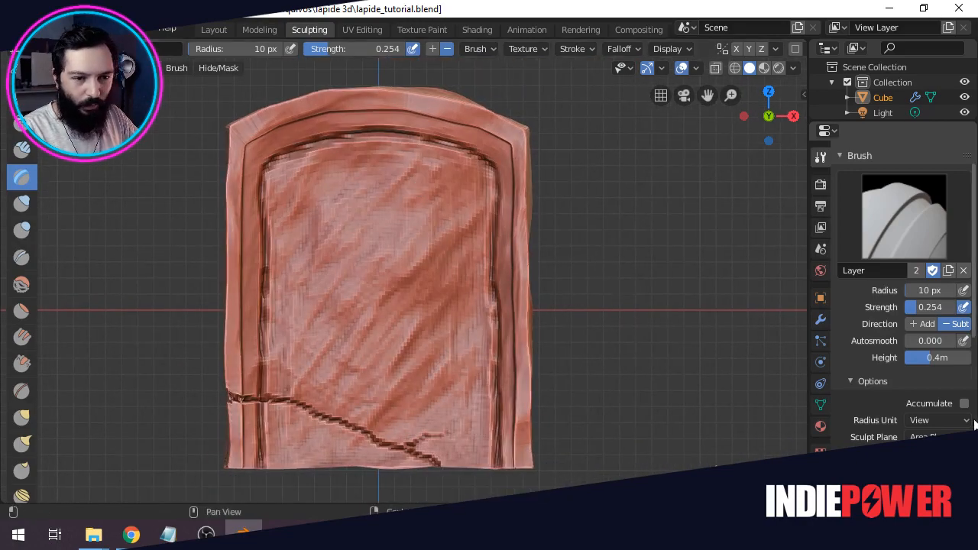
scroll(907, 389, "down", 7)
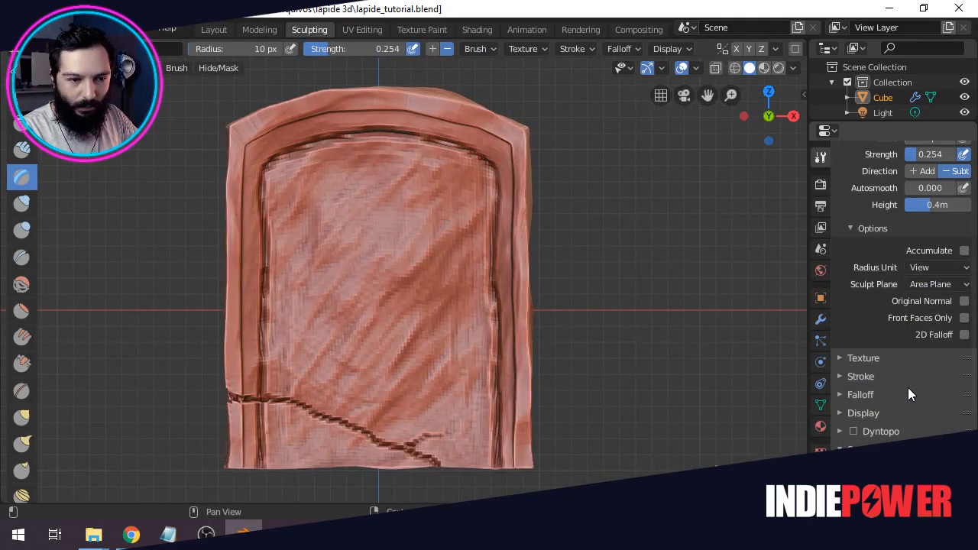
left_click(917, 411)
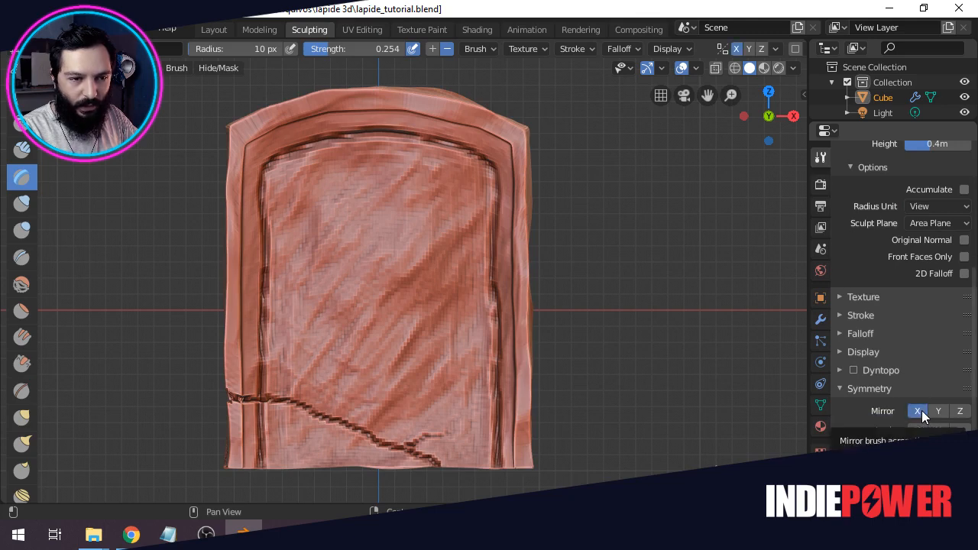
left_click(937, 411)
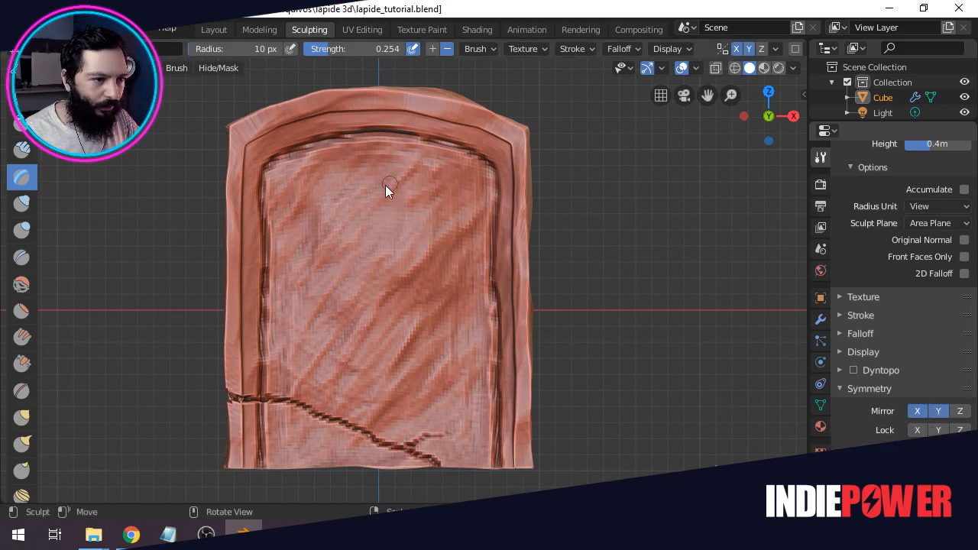
left_click_drag(375, 181, 377, 192)
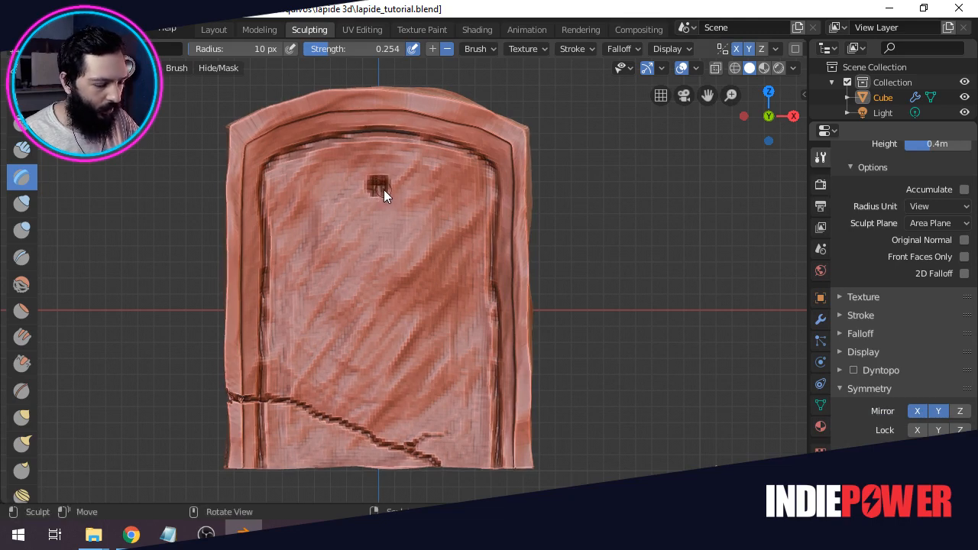
key("ctrl+z")
key("ctrl+z")
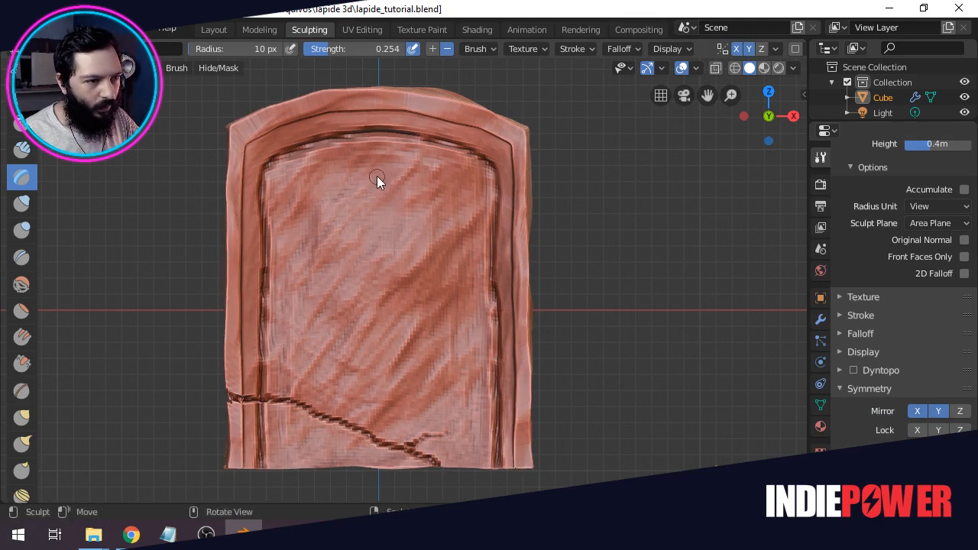
Carve the outline of a Latin cross centred in the upper front panel with the Layer brush, undoing any stray stroke.
mouse_move(376, 172)
left_mouse_down()
mouse_move(359, 176)
mouse_move(361, 203)
mouse_move(328, 204)
mouse_move(331, 230)
mouse_move(366, 231)
mouse_move(366, 304)
mouse_move(382, 302)
left_mouse_up()
mouse_move(357, 227)
left_mouse_down()
mouse_move(335, 228)
mouse_move(330, 207)
mouse_move(348, 203)
mouse_move(348, 222)
mouse_move(359, 215)
left_mouse_up()
key("ctrl+z")
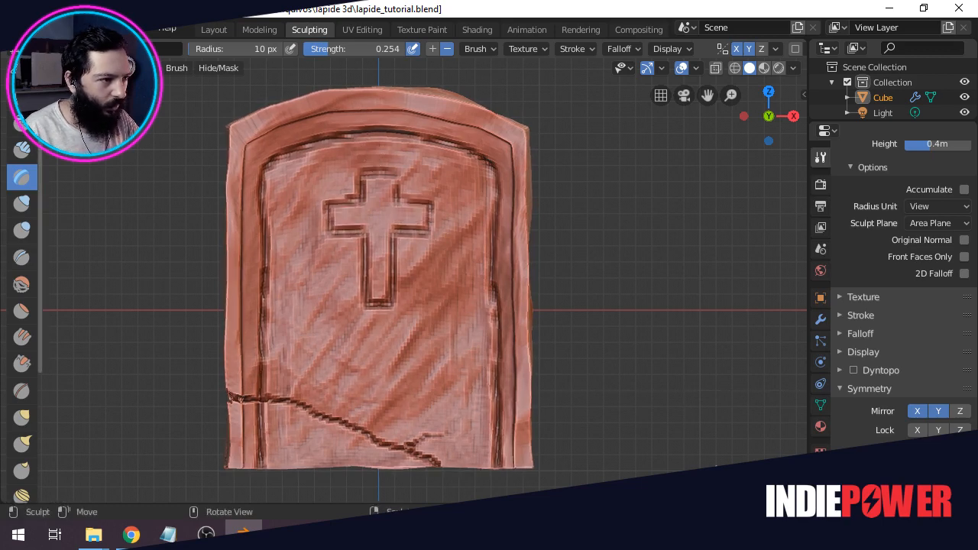
Switch to the Draw brush in subtract mode and carve out the area inside the cross outline.
left_click(21, 99)
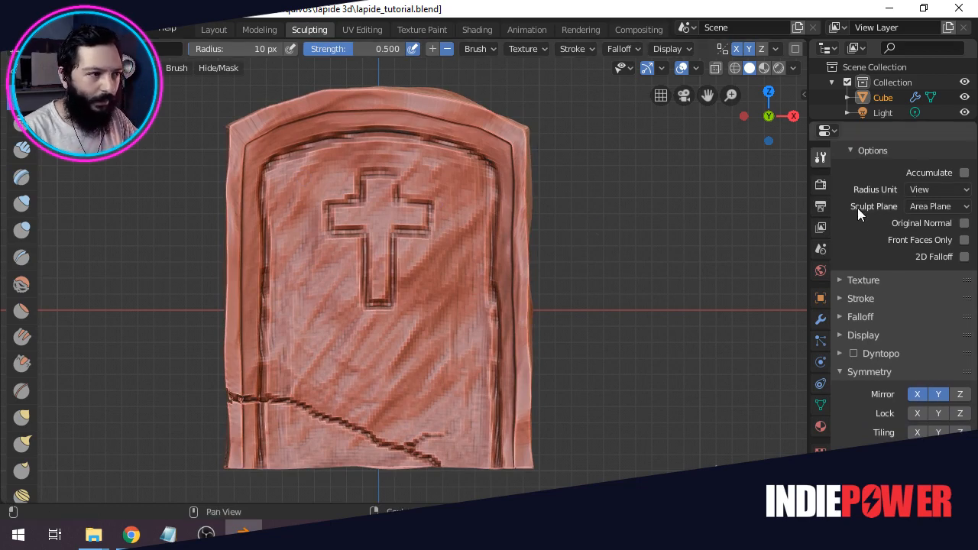
scroll(863, 218, "up", 5)
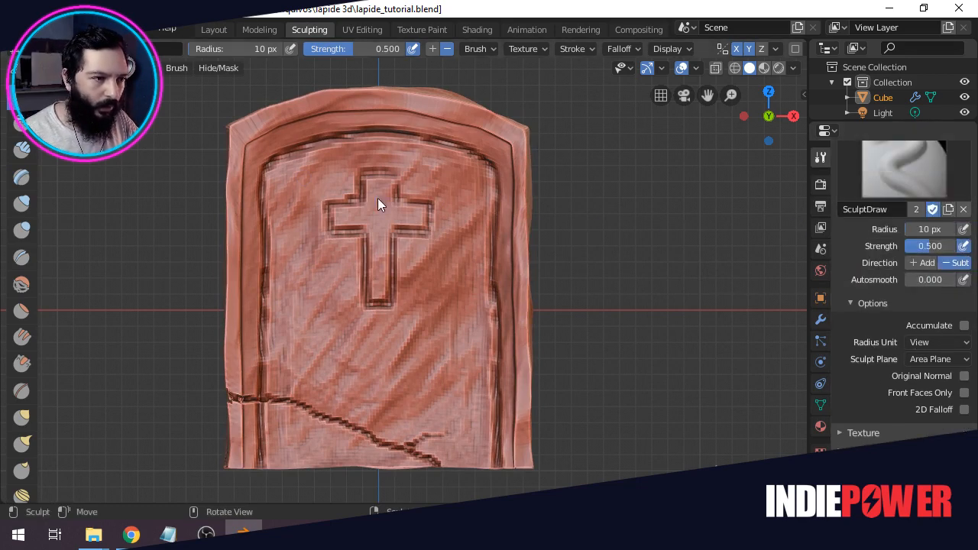
mouse_move(377, 198)
left_mouse_down()
mouse_move(367, 204)
mouse_move(389, 183)
mouse_move(392, 196)
mouse_move(364, 188)
mouse_move(335, 224)
mouse_move(356, 211)
mouse_move(369, 221)
mouse_move(375, 204)
mouse_move(372, 255)
left_mouse_up()
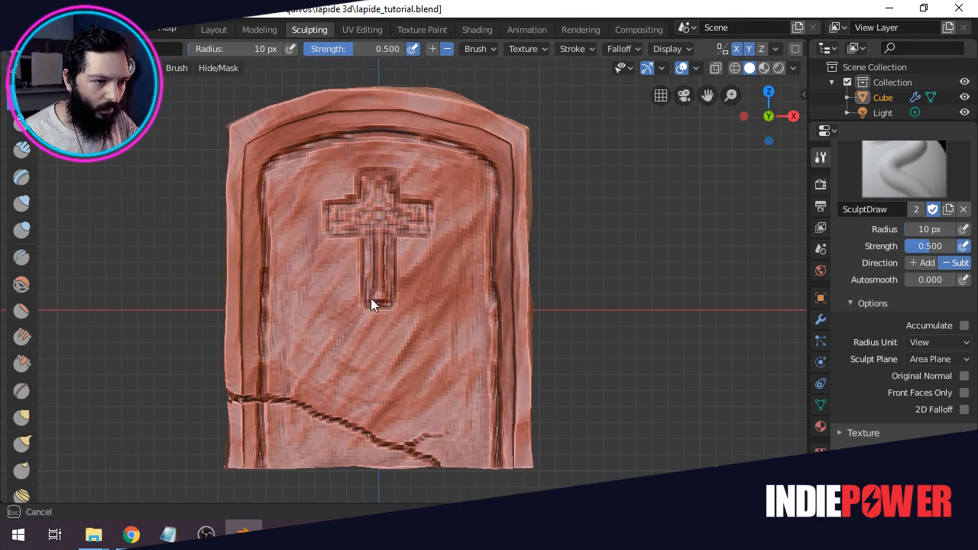
mouse_move(370, 298)
left_mouse_down()
mouse_move(382, 296)
mouse_move(369, 289)
mouse_move(379, 294)
mouse_move(371, 204)
mouse_move(338, 213)
mouse_move(362, 207)
mouse_move(349, 216)
left_mouse_up()
Deepen the recess of the cross along its arms, top and shaft with more subtracting Draw strokes.
scroll(349, 216, "up", 1)
middle_click_drag(349, 216, 302, 221)
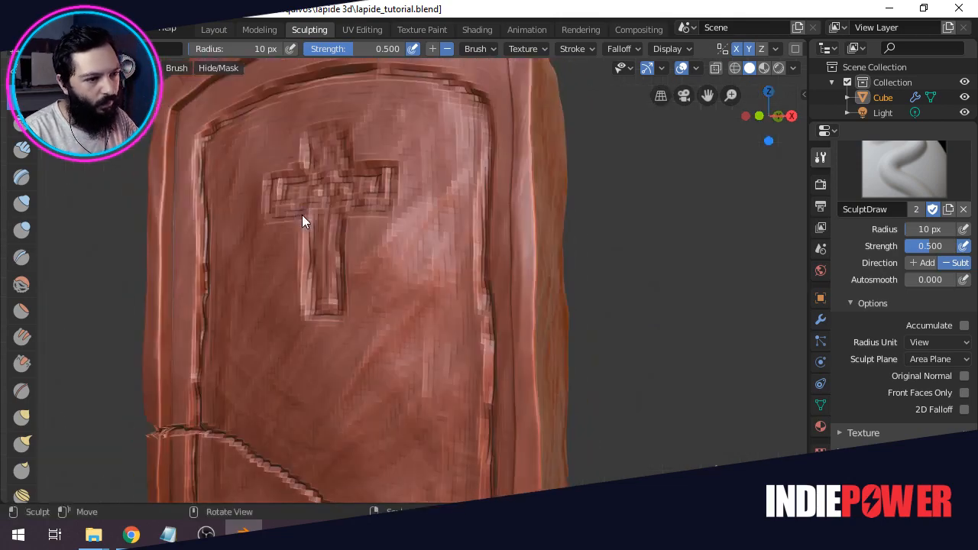
mouse_move(275, 181)
left_mouse_down()
mouse_move(277, 210)
mouse_move(276, 182)
mouse_move(307, 180)
mouse_move(274, 184)
mouse_move(286, 210)
mouse_move(311, 190)
mouse_move(322, 147)
left_mouse_up()
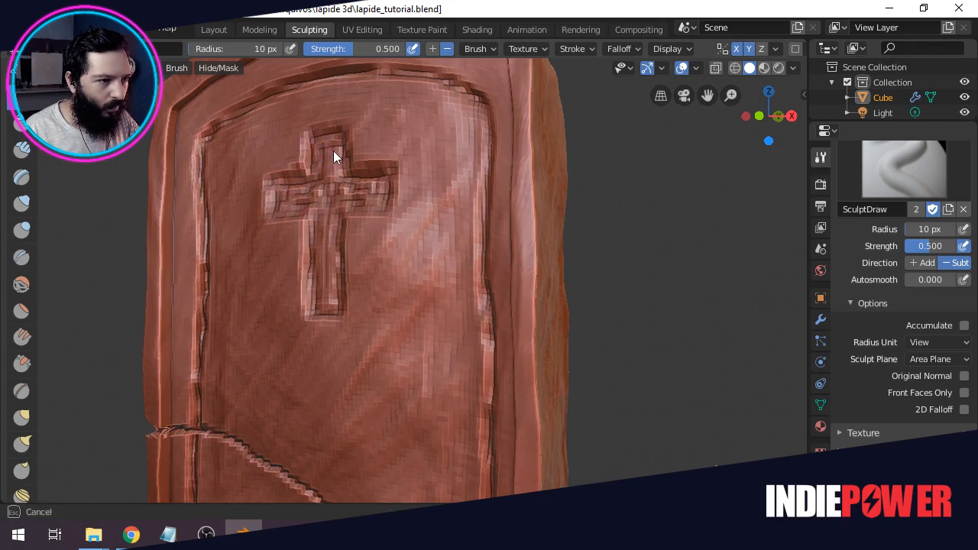
mouse_move(317, 203)
left_mouse_down()
mouse_move(316, 302)
mouse_move(332, 301)
mouse_move(322, 243)
mouse_move(317, 269)
mouse_move(311, 251)
left_mouse_up()
mouse_move(312, 305)
left_mouse_down()
mouse_move(313, 228)
mouse_move(321, 268)
mouse_move(302, 200)
mouse_move(277, 208)
mouse_move(304, 192)
mouse_move(319, 165)
mouse_move(311, 181)
mouse_move(324, 234)
left_mouse_up()
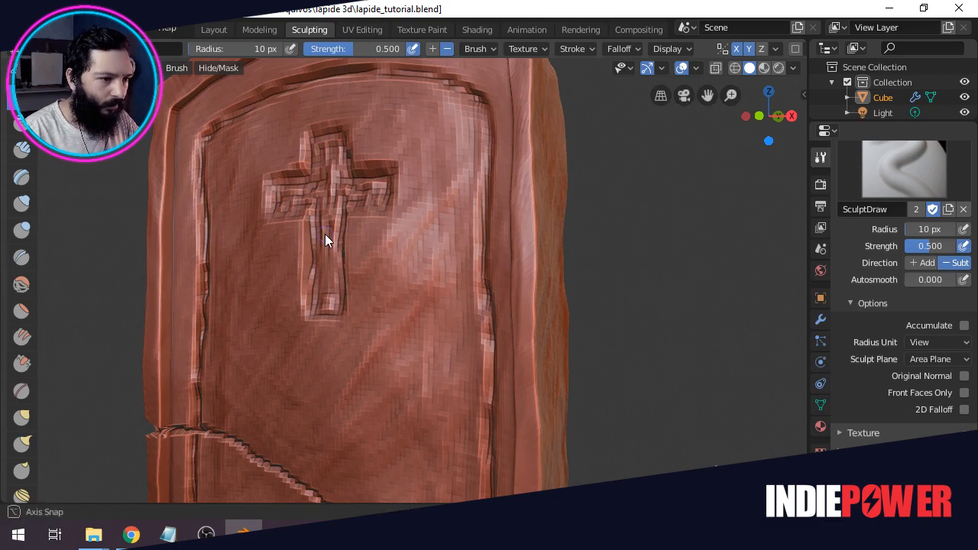
middle_click_drag(325, 234, 384, 300)
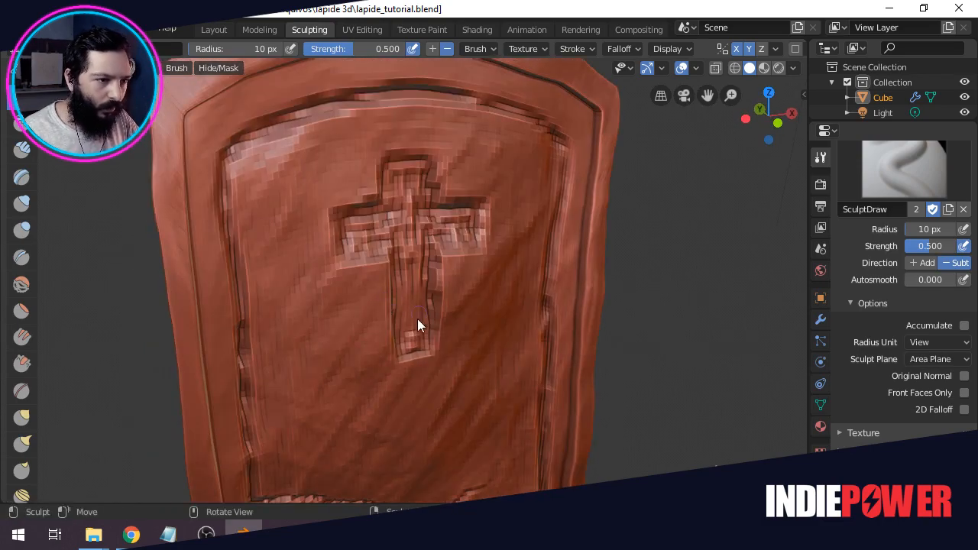
mouse_move(423, 343)
left_mouse_down()
mouse_move(404, 346)
mouse_move(418, 330)
mouse_move(430, 274)
mouse_move(395, 225)
mouse_move(409, 205)
left_mouse_up()
mouse_move(401, 166)
left_mouse_down()
mouse_move(389, 224)
mouse_move(442, 212)
mouse_move(468, 240)
mouse_move(376, 247)
left_mouse_up()
Trace the inner edges of the cross with the Crease brush at 10 px radius and 0.250 strength.
scroll(376, 247, "up", 4)
mouse_move(376, 248)
middle_mouse_down()
mouse_move(317, 240)
mouse_move(423, 328)
mouse_move(415, 321)
middle_mouse_up()
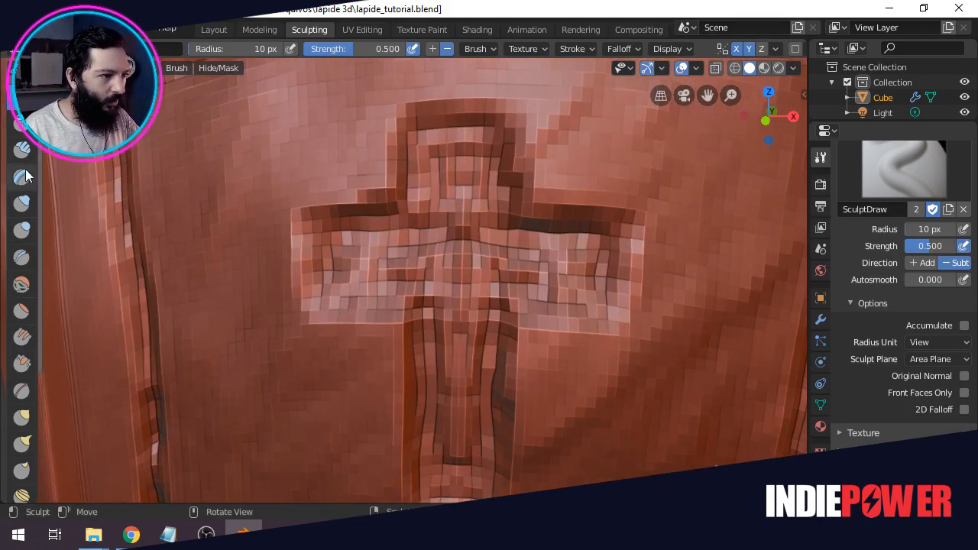
left_click(22, 257)
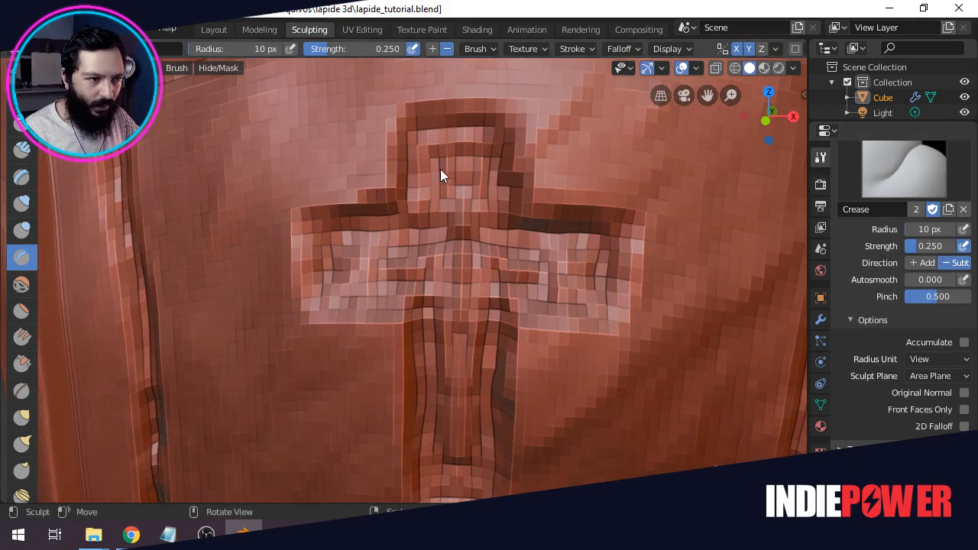
mouse_move(413, 128)
left_mouse_down()
mouse_move(405, 214)
mouse_move(311, 227)
mouse_move(326, 302)
mouse_move(327, 283)
mouse_move(407, 252)
mouse_move(607, 242)
mouse_move(610, 308)
left_mouse_up()
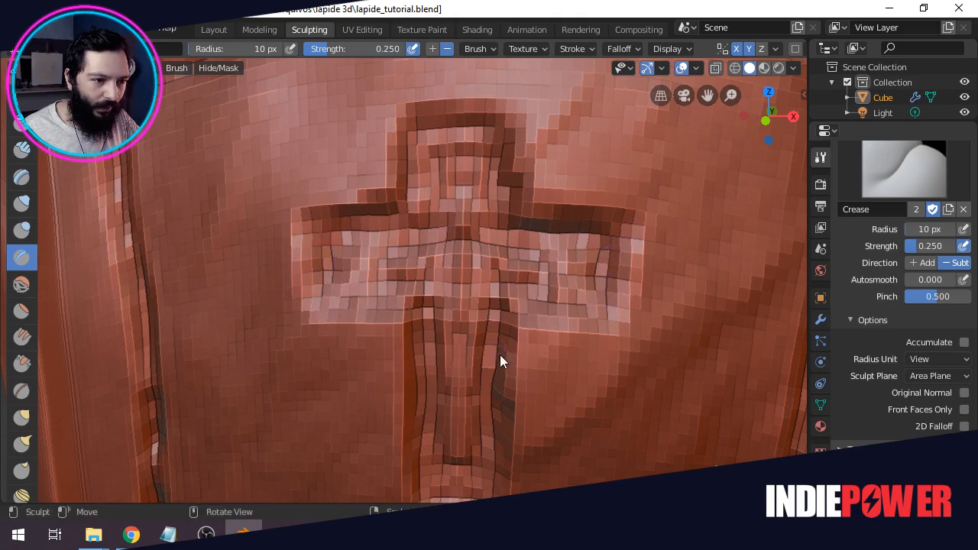
mouse_move(500, 356)
left_mouse_down()
mouse_move(491, 454)
mouse_move(492, 346)
mouse_move(497, 374)
left_mouse_up()
Increase the Crease brush radius to 39 px and sharpen the edges of the cross's shaft, arms and top.
left_click_drag(909, 229, 915, 229)
mouse_move(499, 347)
left_mouse_down()
mouse_move(492, 405)
mouse_move(497, 320)
mouse_move(491, 463)
mouse_move(501, 314)
mouse_move(601, 317)
mouse_move(602, 223)
left_mouse_up()
mouse_move(507, 164)
left_mouse_down()
mouse_move(504, 137)
mouse_move(415, 147)
mouse_move(414, 195)
mouse_move(429, 154)
mouse_move(430, 219)
mouse_move(316, 234)
mouse_move(320, 302)
mouse_move(347, 300)
mouse_move(322, 304)
mouse_move(421, 296)
mouse_move(408, 284)
left_mouse_up()
Smooth the recessed surface inside the cross with the Smooth brush at 39 px radius and 0.341 strength.
scroll(408, 284, "down", 5)
mouse_move(408, 284)
middle_mouse_down()
mouse_move(343, 272)
mouse_move(326, 252)
mouse_move(373, 243)
mouse_move(256, 221)
mouse_move(222, 232)
mouse_move(79, 226)
middle_mouse_up()
scroll(319, 253, "up", 3)
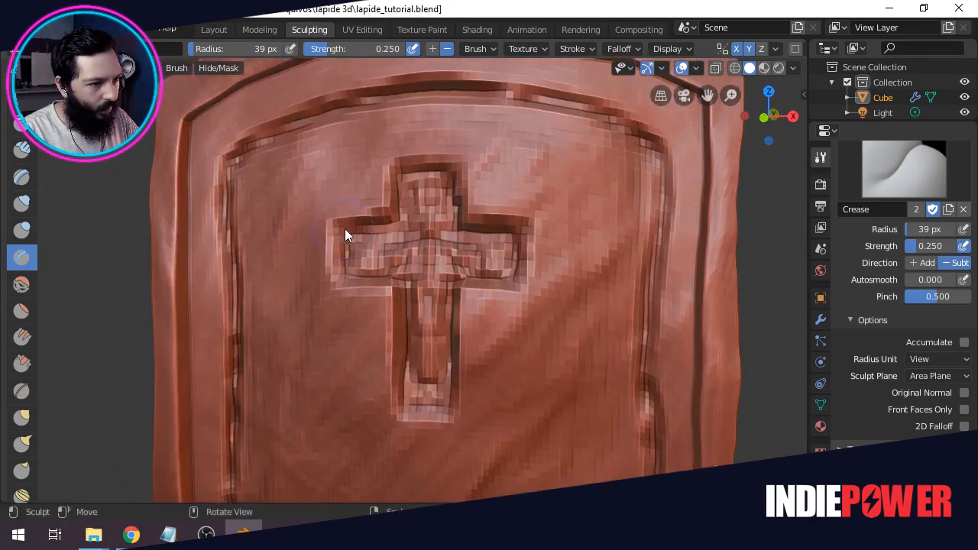
left_click(21, 285)
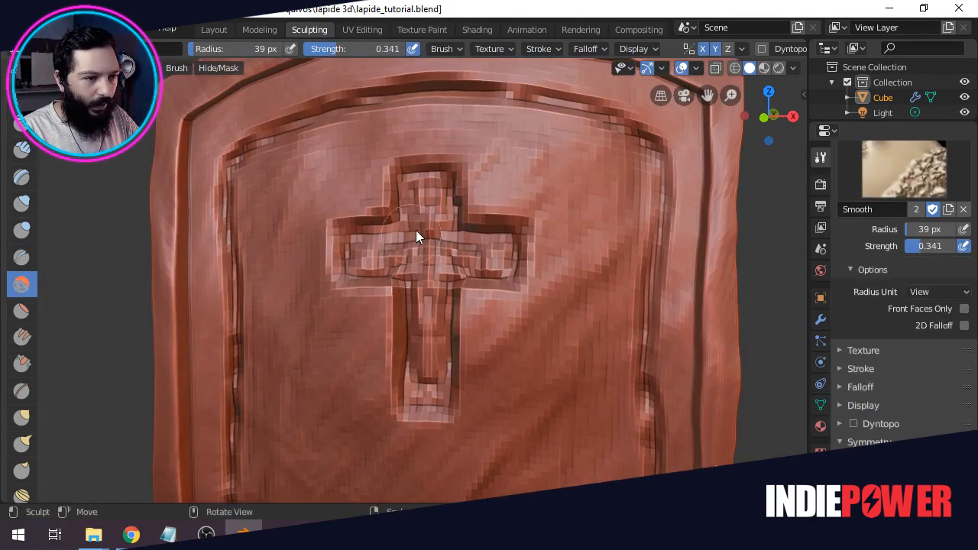
mouse_move(422, 188)
left_mouse_down()
mouse_move(429, 361)
mouse_move(440, 321)
left_mouse_up()
Inspect the engraved cross and the whole tombstone from oblique and frontal angles, both close up and farther away.
mouse_move(444, 207)
middle_mouse_down()
mouse_move(338, 230)
mouse_move(400, 221)
mouse_move(402, 213)
middle_mouse_up()
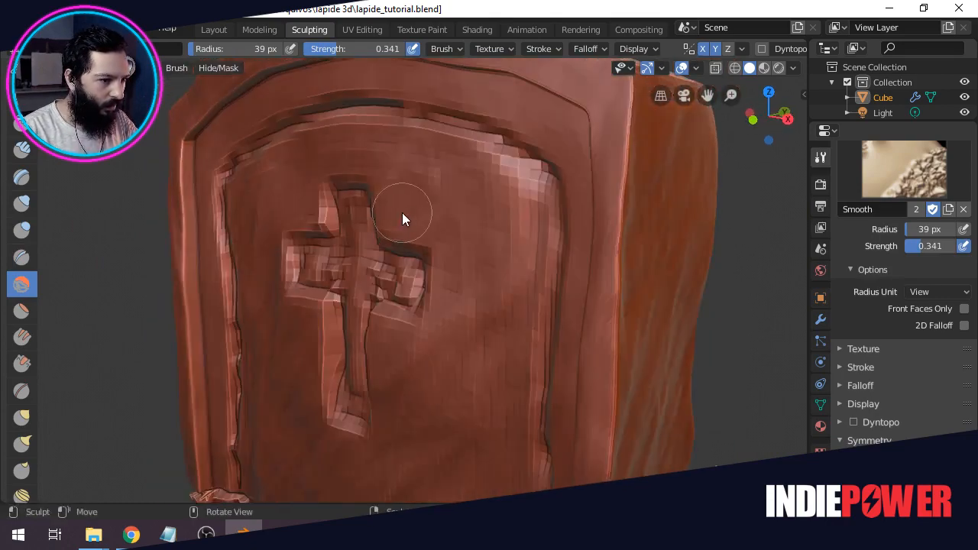
scroll(402, 212, "down", 5)
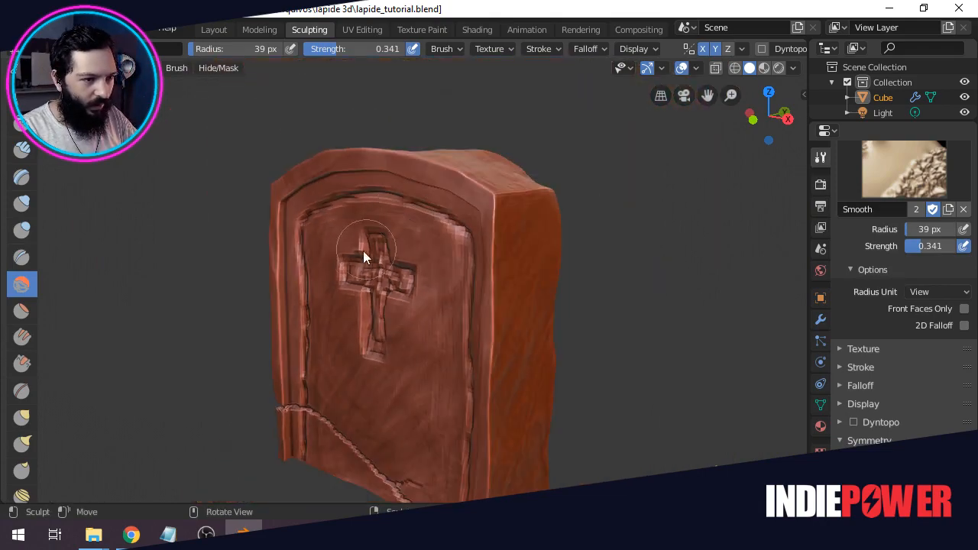
middle_click_drag(363, 250, 440, 234)
scroll(408, 252, "up", 4)
scroll(410, 268, "down", 4)
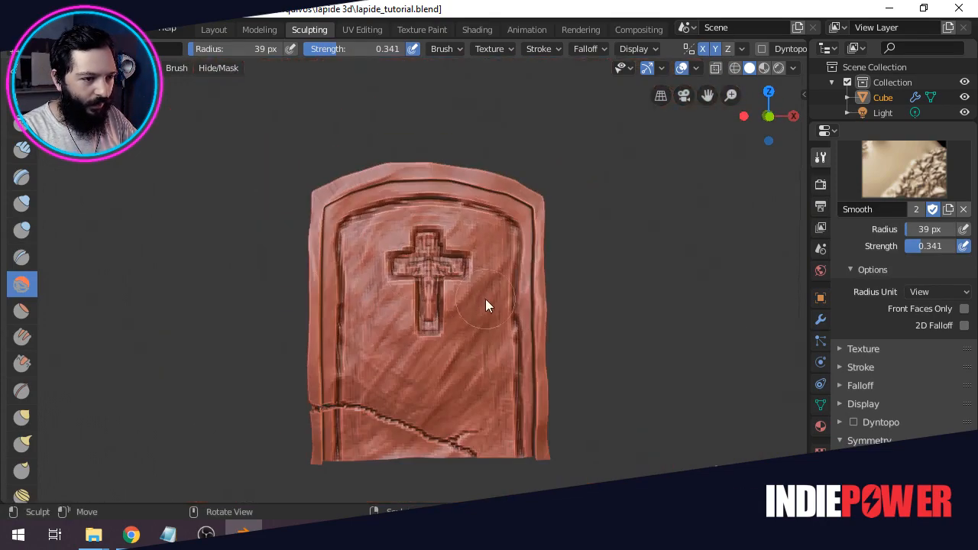
middle_click_drag(485, 299, 419, 291)
scroll(333, 192, "up", 6)
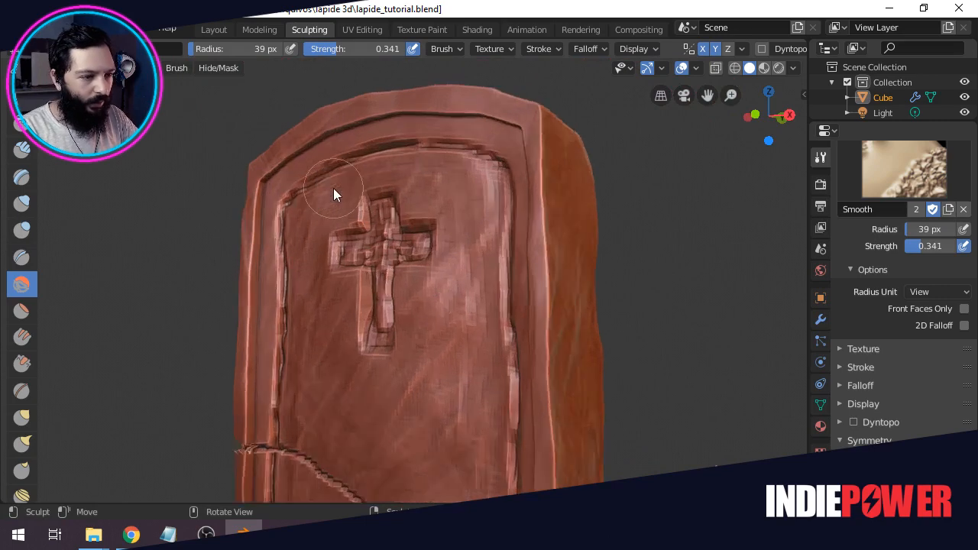
Flatten the recessed surface inside the front cross with the Flatten/Contrast brush at 39 px radius and 0.500 strength.
middle_click_drag(351, 199, 408, 227)
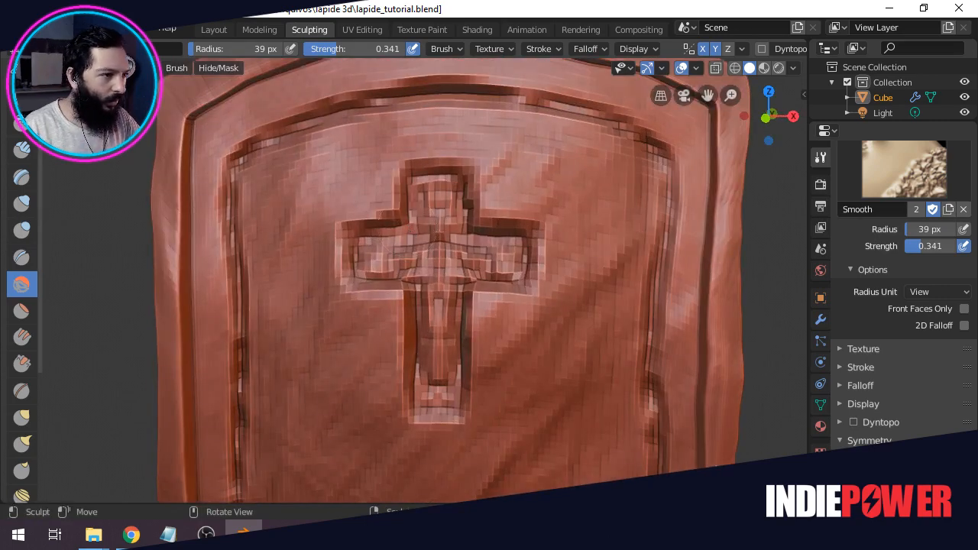
left_click(21, 124)
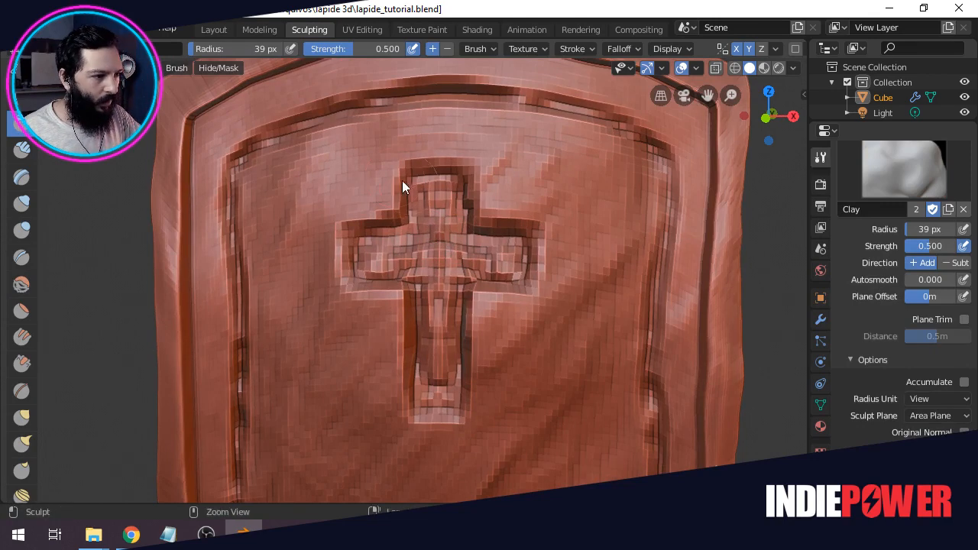
left_click(21, 311)
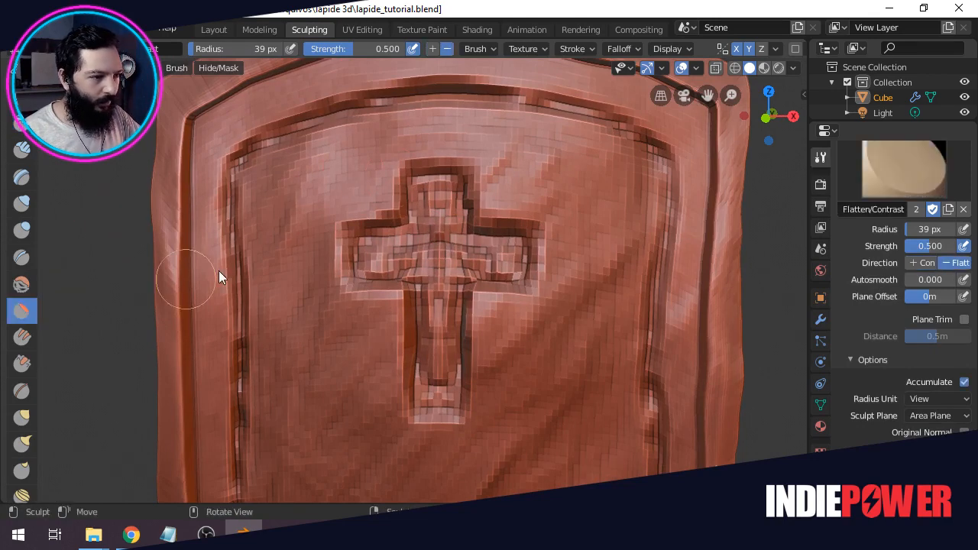
mouse_move(425, 233)
left_mouse_down()
mouse_move(441, 260)
mouse_move(376, 252)
mouse_move(467, 268)
mouse_move(498, 256)
mouse_move(402, 254)
mouse_move(440, 292)
mouse_move(438, 212)
mouse_move(436, 379)
mouse_move(434, 344)
left_mouse_up()
Examine the mirrored cross on the tombstone's back and turn off Y-axis mirroring for sculpting.
mouse_move(433, 344)
middle_mouse_down()
mouse_move(371, 361)
mouse_move(288, 356)
mouse_move(421, 331)
mouse_move(304, 329)
middle_mouse_up()
scroll(370, 356, "down", 2)
scroll(288, 356, "down", 3)
scroll(360, 299, "up", 3)
scroll(370, 222, "up", 3)
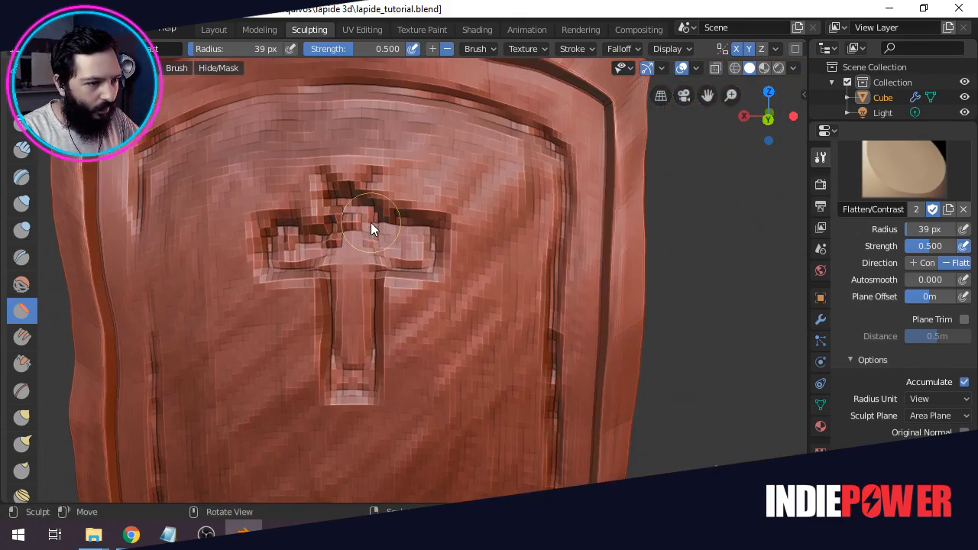
middle_click_drag(292, 263, 292, 264)
scroll(292, 263, "down", 5)
mouse_move(356, 258)
middle_mouse_down()
mouse_move(332, 280)
mouse_move(489, 262)
mouse_move(601, 284)
mouse_move(388, 249)
mouse_move(458, 260)
middle_mouse_up()
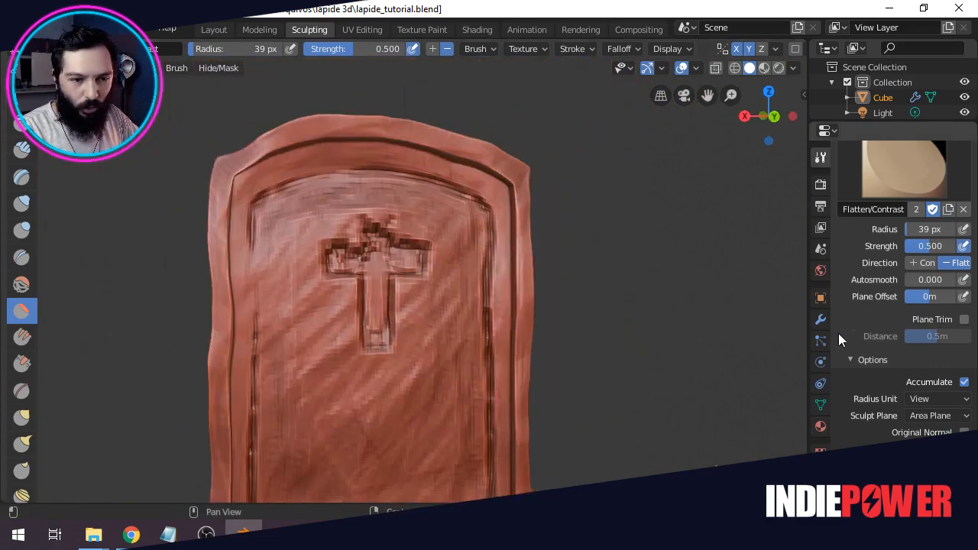
scroll(862, 356, "down", 5)
scroll(863, 357, "down", 2)
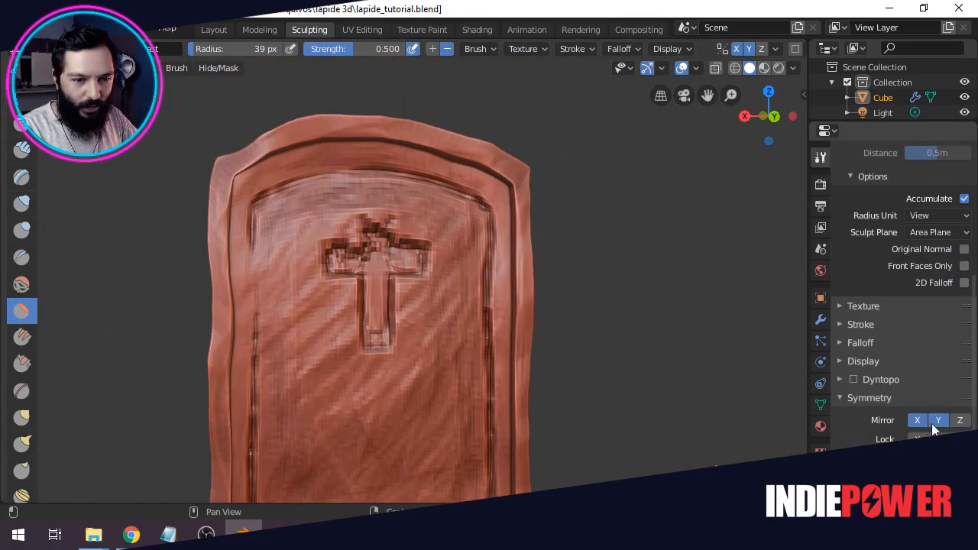
middle_click_drag(260, 201, 308, 237)
scroll(351, 229, "up", 4)
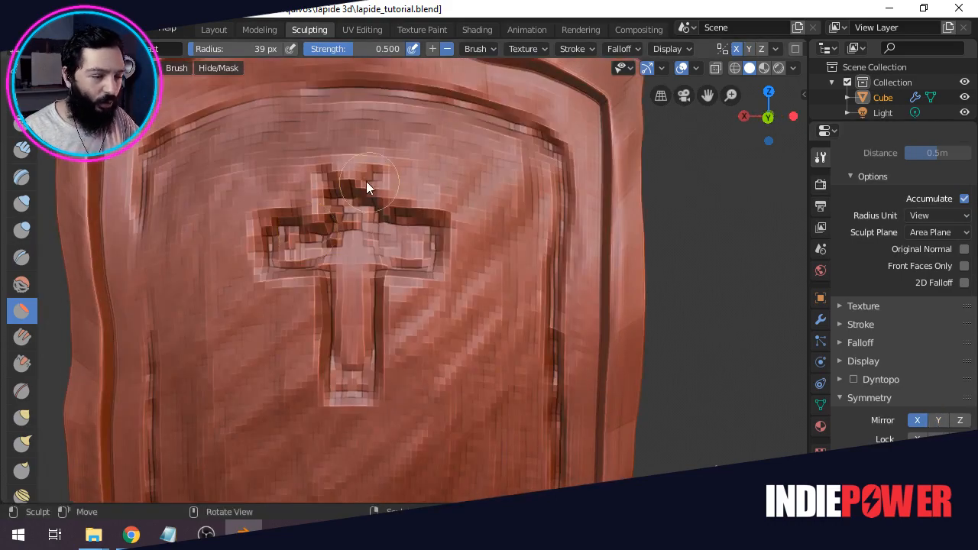
Rework the cross on the back with the Flatten/Contrast brush and the SculptDraw brush in Subtract mode at 39 px radius.
mouse_move(366, 181)
left_mouse_down()
mouse_move(351, 219)
mouse_move(301, 249)
mouse_move(371, 253)
mouse_move(347, 339)
mouse_move(349, 371)
mouse_move(297, 262)
mouse_move(336, 246)
mouse_move(289, 247)
mouse_move(294, 179)
left_mouse_up()
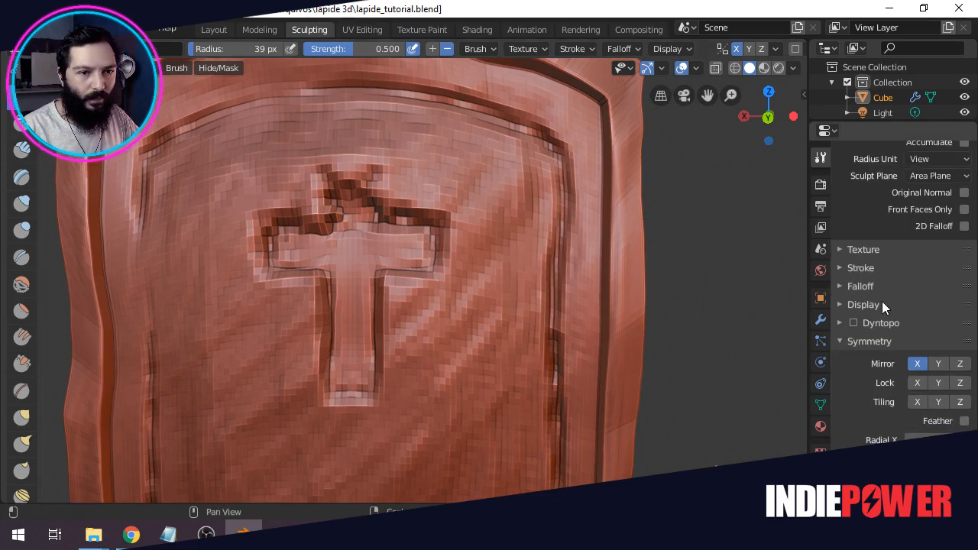
scroll(882, 301, "up", 5)
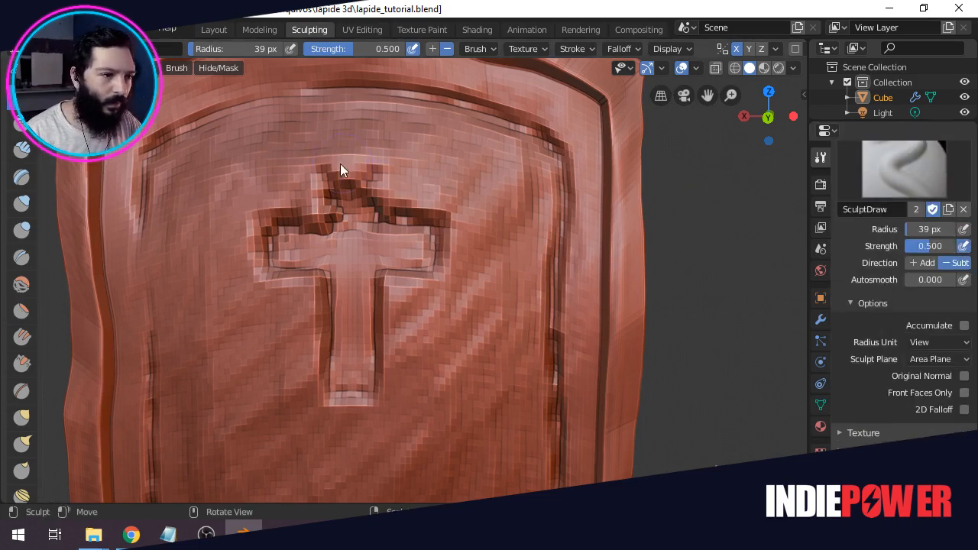
mouse_move(336, 174)
left_mouse_down()
mouse_move(323, 230)
mouse_move(286, 233)
mouse_move(300, 250)
mouse_move(334, 176)
mouse_move(348, 217)
mouse_move(351, 386)
mouse_move(346, 334)
left_mouse_up()
Rework the branching crack's fork near the base of the side face with the SculptDraw brush at 39 px radius.
mouse_move(345, 334)
middle_mouse_down()
mouse_move(271, 334)
mouse_move(512, 304)
mouse_move(492, 310)
mouse_move(415, 280)
mouse_move(372, 282)
mouse_move(316, 375)
mouse_move(530, 393)
middle_mouse_up()
scroll(272, 335, "down", 3)
scroll(493, 312, "down", 2)
scroll(371, 386, "down", 2)
scroll(347, 446, "up", 3)
mouse_move(347, 446)
middle_mouse_down()
mouse_move(443, 448)
mouse_move(443, 266)
middle_mouse_up()
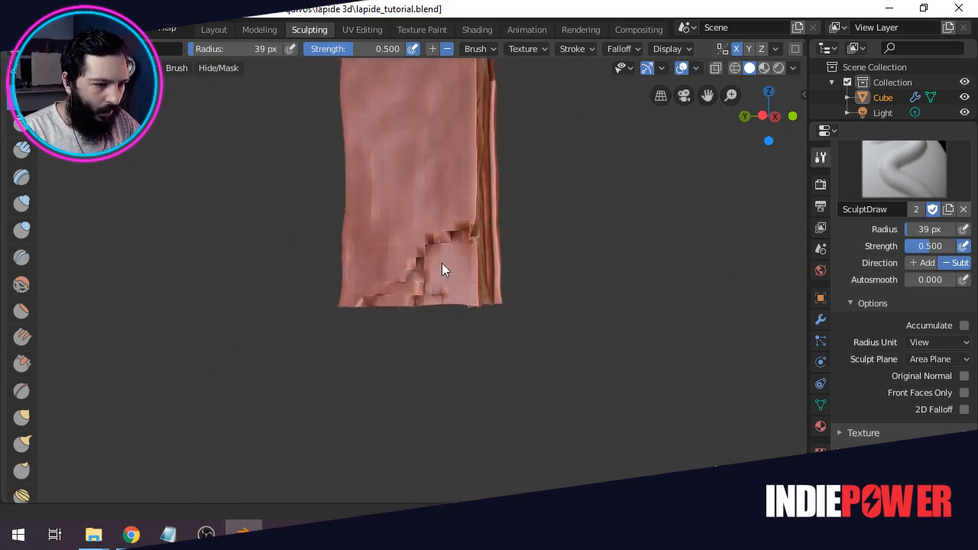
scroll(425, 280, "up", 4)
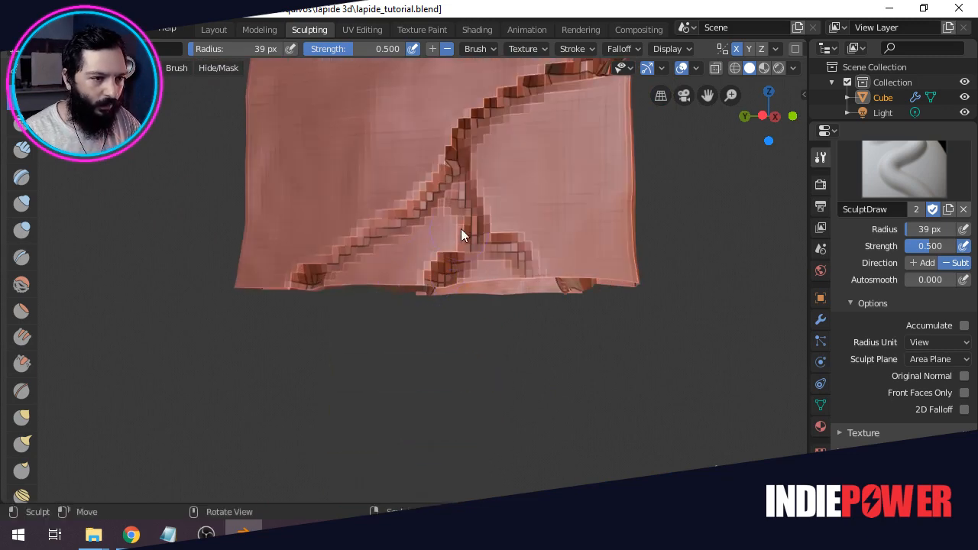
mouse_move(462, 230)
left_mouse_down("shift")
mouse_move(414, 283)
mouse_move(468, 237)
mouse_move(455, 254)
mouse_move(457, 219)
mouse_move(448, 206)
left_mouse_up("shift")
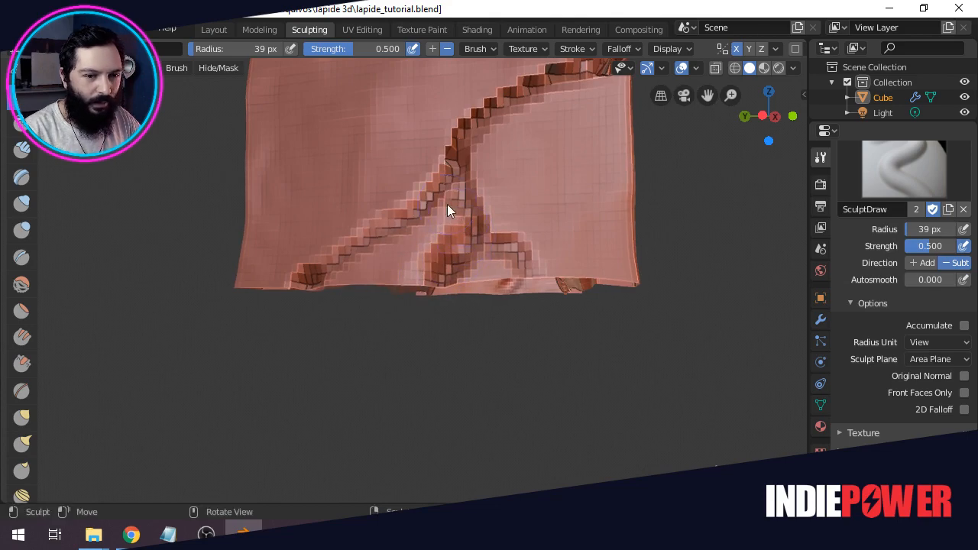
Set the SculptDraw brush to Add and fill the mirrored dent near the base of the opposite side face.
middle_click_drag(446, 204, 765, 383)
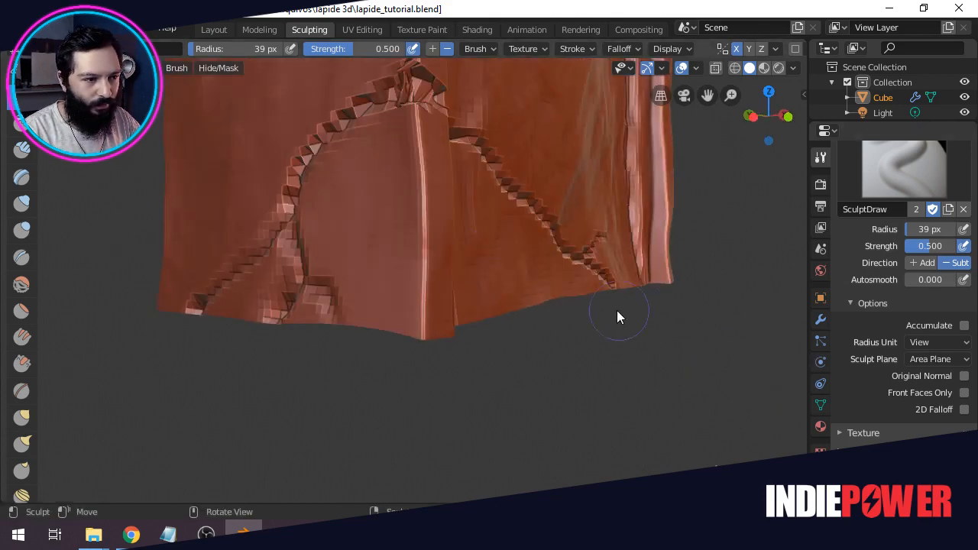
mouse_move(617, 310)
middle_mouse_down()
mouse_move(572, 325)
mouse_move(683, 336)
mouse_move(507, 336)
mouse_move(524, 351)
middle_mouse_up()
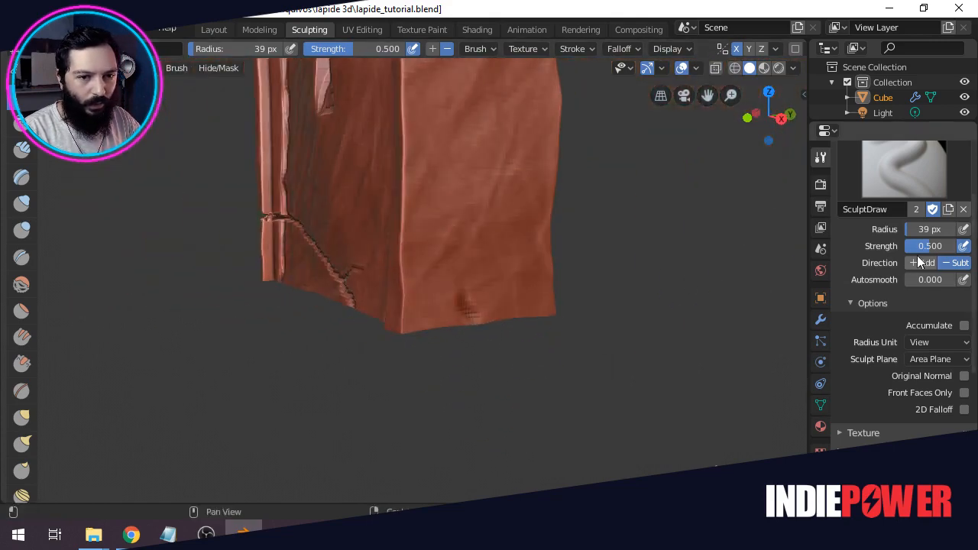
left_click(923, 262)
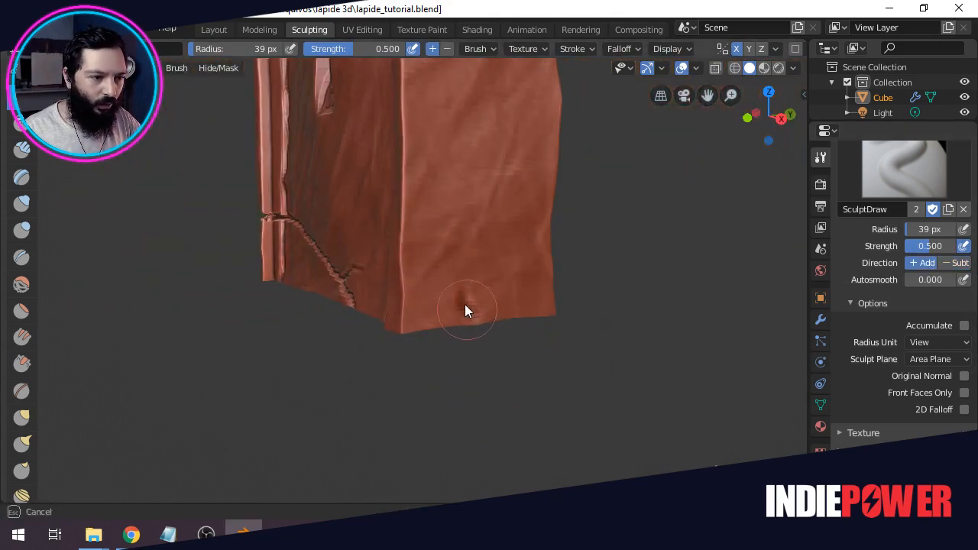
left_click_drag(465, 310, 459, 309)
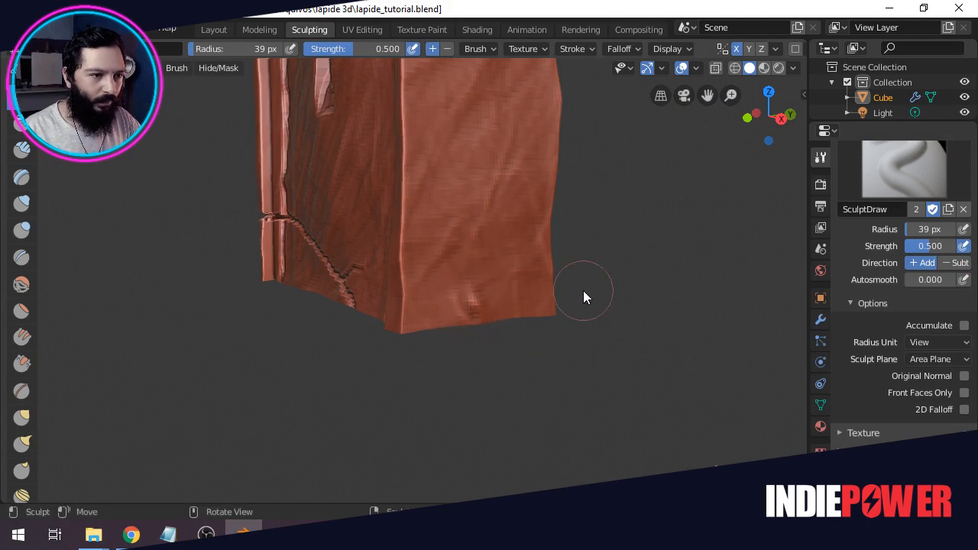
Align the view to the tombstone's front and turn off X-axis mirroring for sculpting.
middle_click_drag(582, 296, 358, 303)
key("KP_1")
scroll(357, 303, "up", 3)
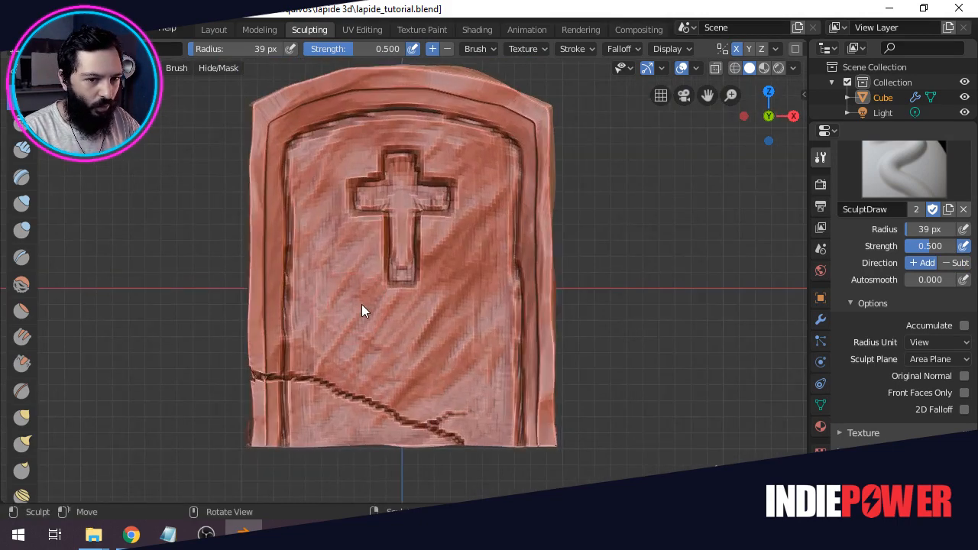
scroll(361, 304, "up", 1)
scroll(936, 364, "down", 7)
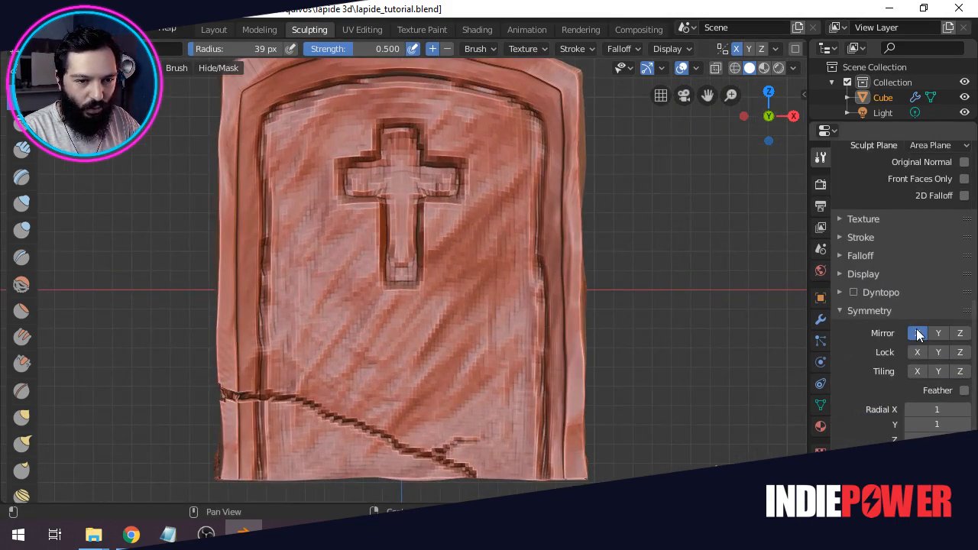
scroll(917, 331, "up", 7)
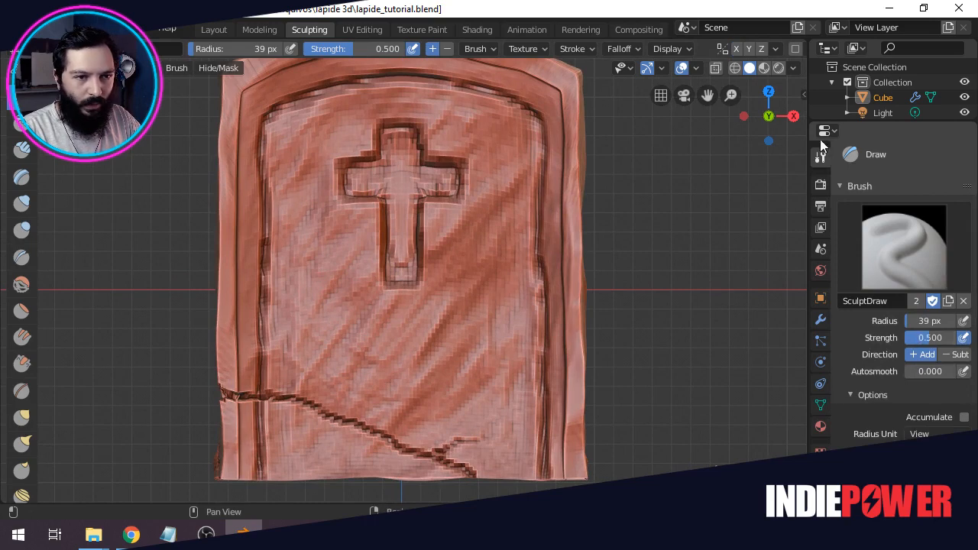
Engrave two lines of small letter-like marks below the cross with the Layer brush in Subtract mode at 10 px radius.
left_click(31, 173)
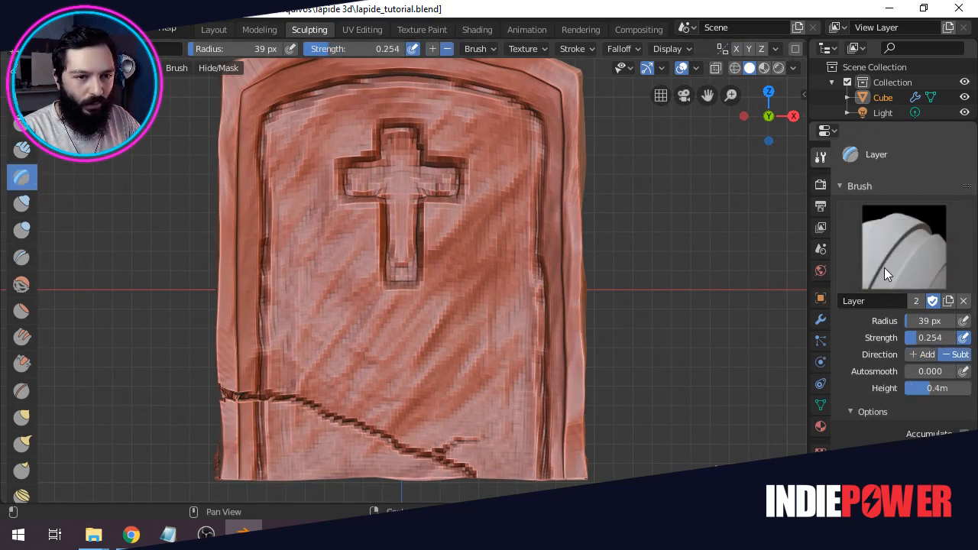
left_click(932, 320)
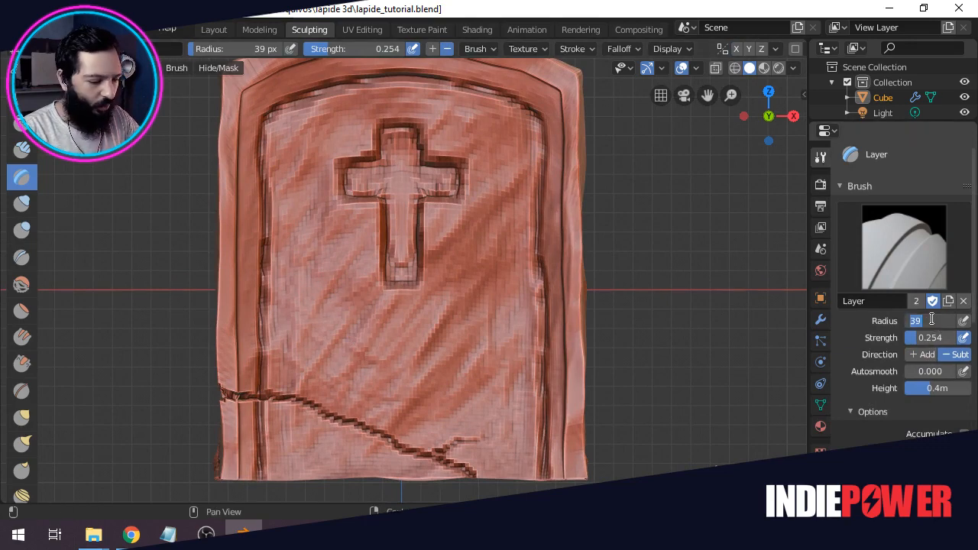
type("10")
key("Return")
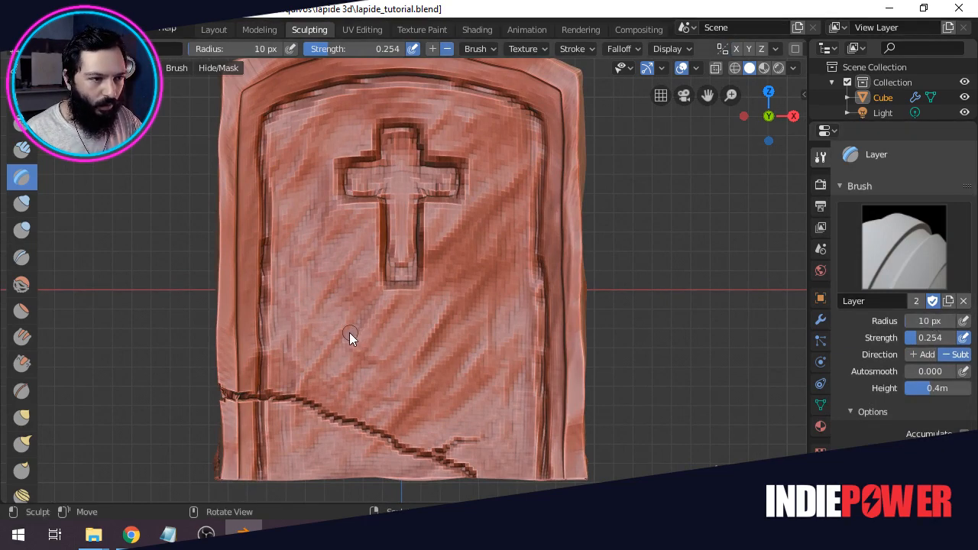
mouse_move(346, 333)
left_mouse_down()
mouse_move(343, 349)
mouse_move(484, 337)
left_mouse_up()
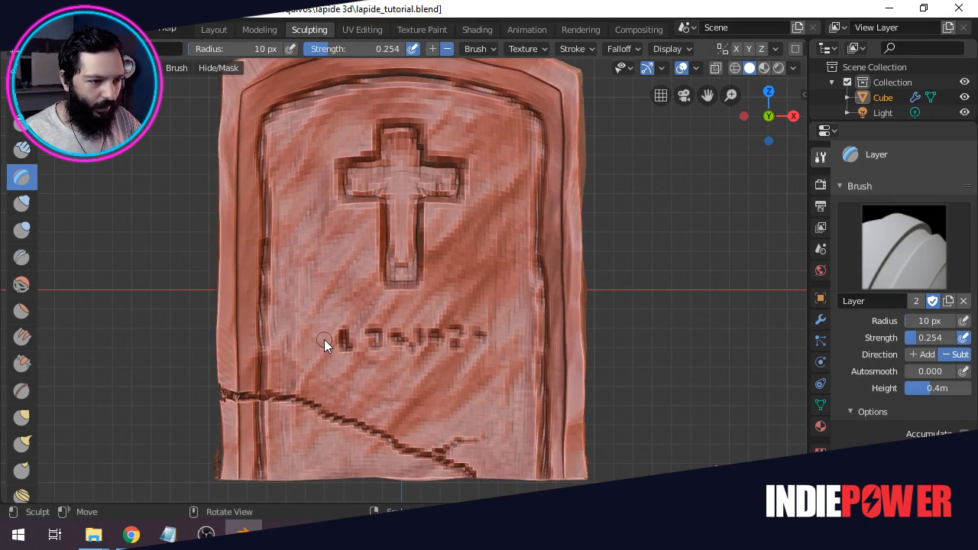
mouse_move(321, 348)
left_mouse_down()
mouse_move(323, 336)
mouse_move(332, 346)
mouse_move(323, 393)
mouse_move(321, 382)
mouse_move(336, 378)
mouse_move(361, 384)
left_mouse_up()
left_click_drag(370, 384, 380, 385)
mouse_move(394, 379)
left_mouse_down()
mouse_move(393, 390)
mouse_move(400, 379)
mouse_move(428, 391)
mouse_move(439, 381)
mouse_move(450, 395)
mouse_move(460, 374)
mouse_move(474, 388)
mouse_move(414, 373)
mouse_move(378, 379)
mouse_move(376, 395)
mouse_move(402, 375)
left_mouse_up()
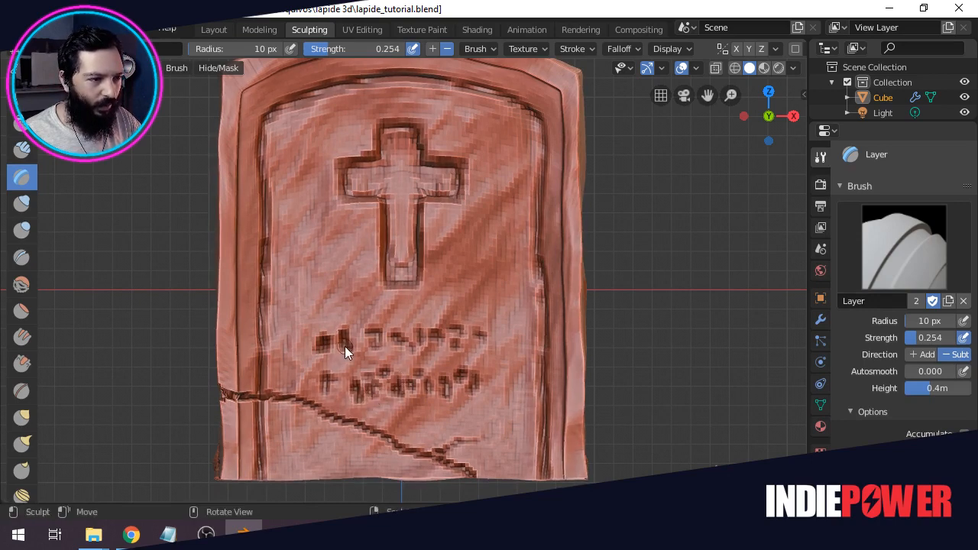
left_click_drag(345, 346, 328, 343)
Deepen both vertical sides of the front panel's inner groove with the 10 px Layer brush.
mouse_move(279, 111)
left_mouse_down()
mouse_move(266, 123)
mouse_move(279, 111)
mouse_move(265, 200)
mouse_move(264, 358)
left_mouse_up()
left_click_drag(536, 115, 542, 376)
scroll(514, 104, "down", 2)
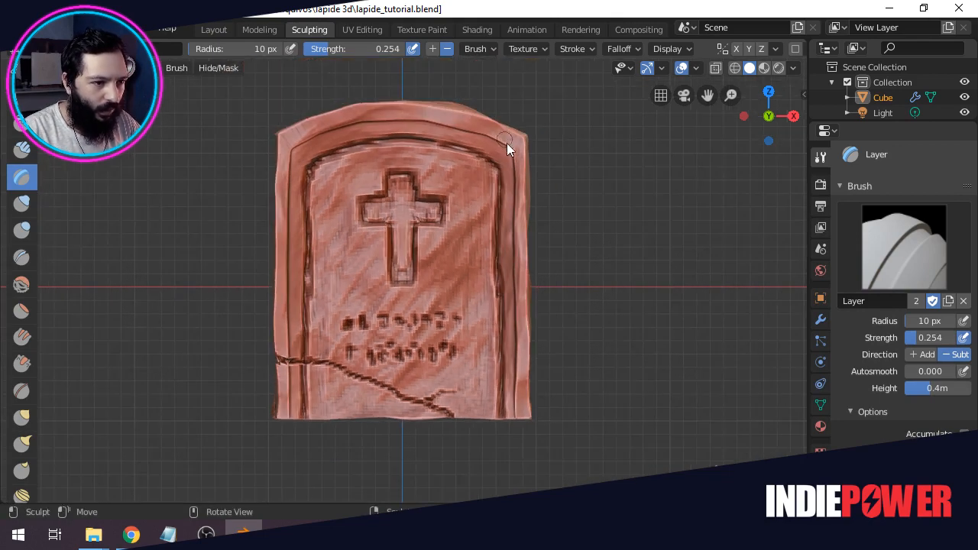
middle_click_drag(480, 320, 479, 303, "shift")
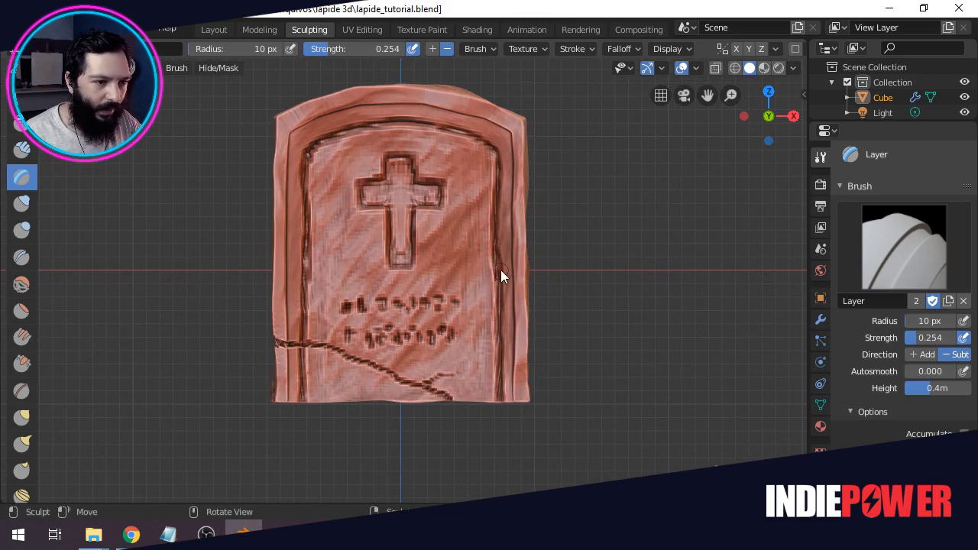
left_click_drag(498, 269, 499, 395)
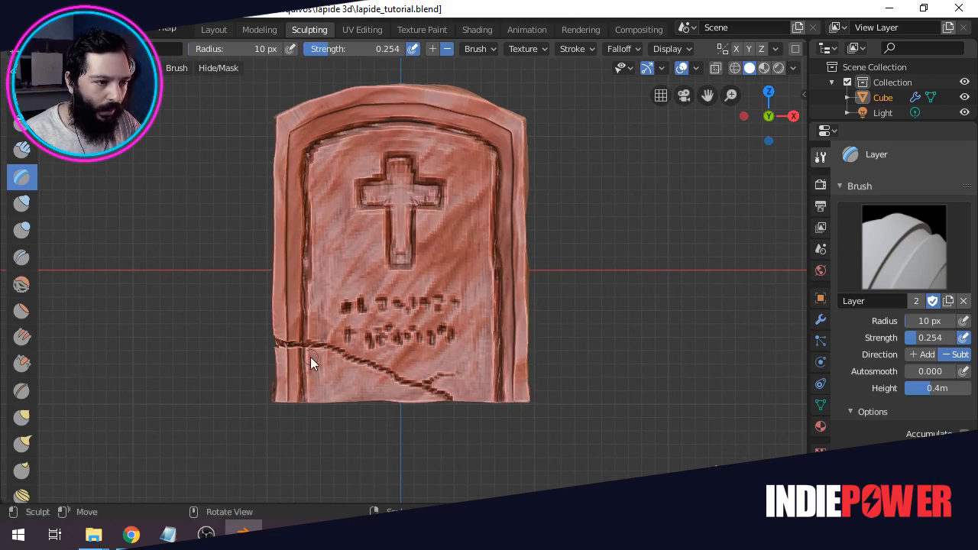
Deepen the crack where it crosses the front groove and border and wraps around the corner onto the side face.
mouse_move(305, 349)
left_mouse_down()
mouse_move(297, 341)
mouse_move(304, 333)
mouse_move(303, 346)
mouse_move(302, 330)
mouse_move(300, 346)
mouse_move(273, 338)
mouse_move(300, 348)
mouse_move(274, 341)
mouse_move(274, 352)
left_mouse_up()
left_click_drag(275, 351, 274, 353)
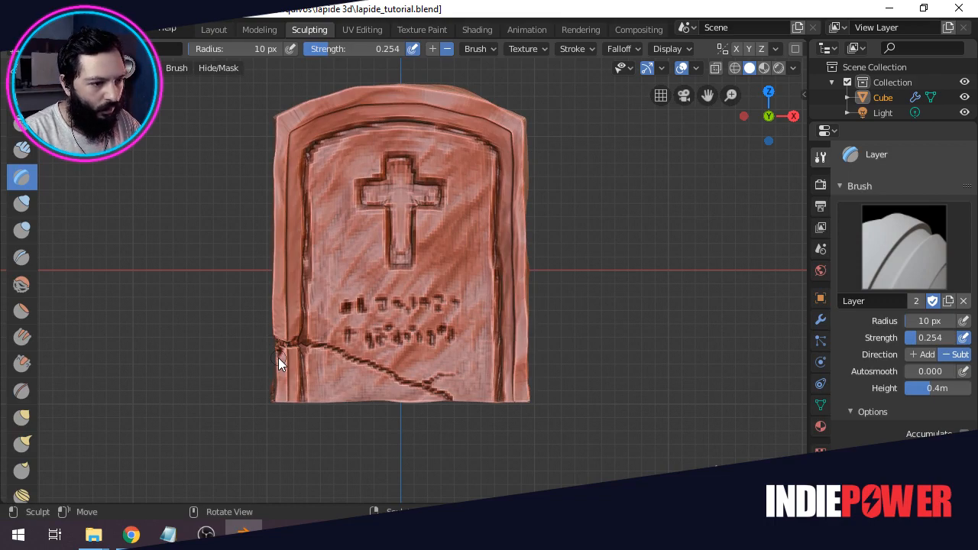
mouse_move(278, 358)
middle_mouse_down()
mouse_move(411, 428)
mouse_move(338, 371)
mouse_move(383, 370)
middle_mouse_up()
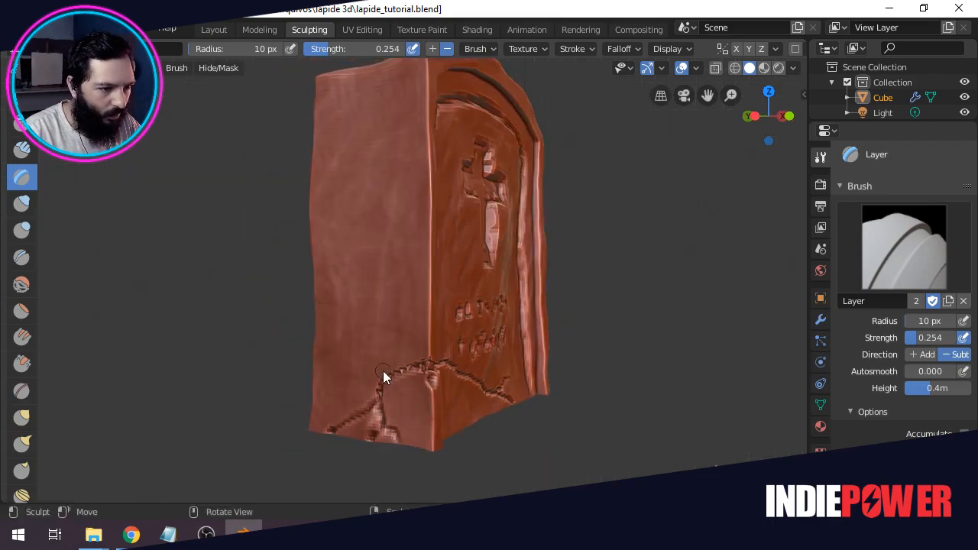
left_click_drag(432, 375, 394, 376)
mouse_move(398, 374)
middle_mouse_down()
mouse_move(473, 358)
mouse_move(410, 356)
mouse_move(421, 327)
mouse_move(415, 314)
mouse_move(375, 340)
mouse_move(308, 267)
mouse_move(408, 276)
mouse_move(329, 286)
mouse_move(417, 273)
mouse_move(403, 259)
mouse_move(297, 275)
mouse_move(360, 288)
mouse_move(417, 254)
mouse_move(407, 275)
mouse_move(342, 276)
middle_mouse_up()
scroll(324, 286, "down", 3)
scroll(417, 254, "up", 2)
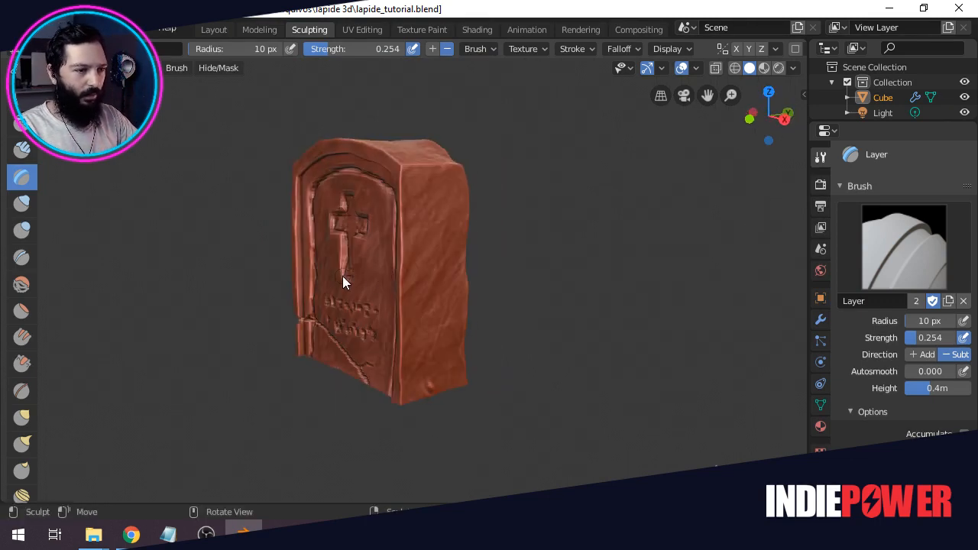
mouse_move(206, 534)
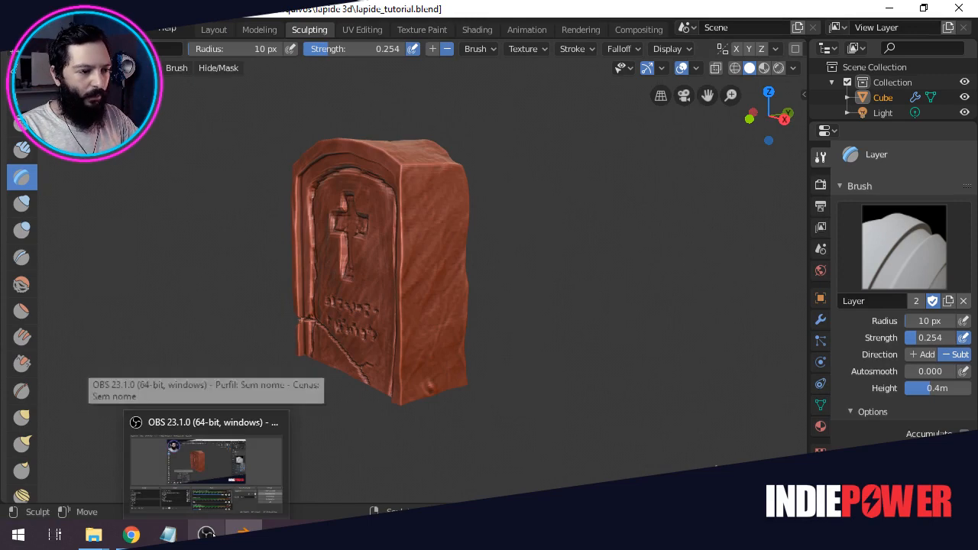
mouse_move(428, 253)
middle_mouse_down()
mouse_move(500, 244)
mouse_move(439, 208)
mouse_move(521, 275)
mouse_move(321, 256)
mouse_move(512, 272)
mouse_move(744, 254)
mouse_move(618, 255)
mouse_move(534, 274)
mouse_move(529, 259)
mouse_move(509, 275)
mouse_move(532, 292)
middle_mouse_up()
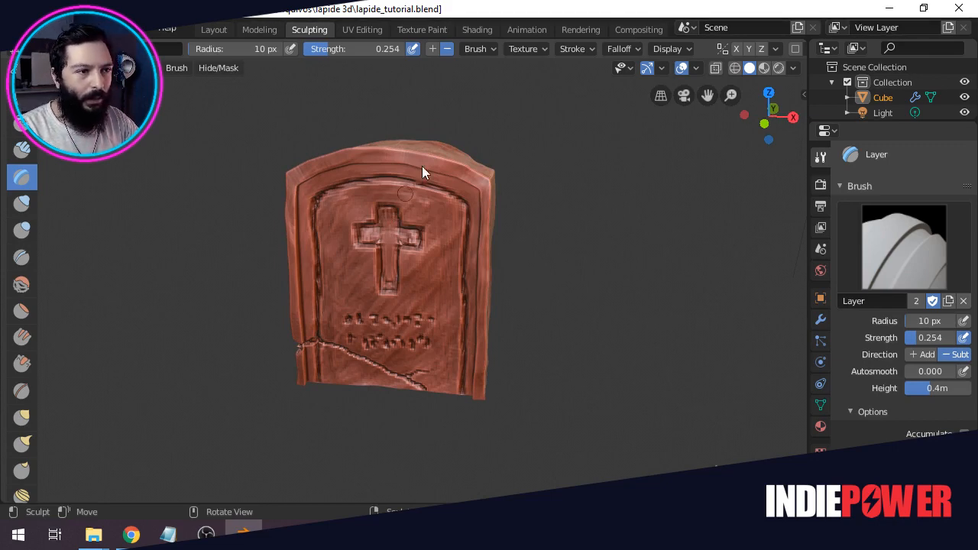
Switch to the Shading workspace and display the tombstone with Rendered viewport shading.
left_click(477, 29)
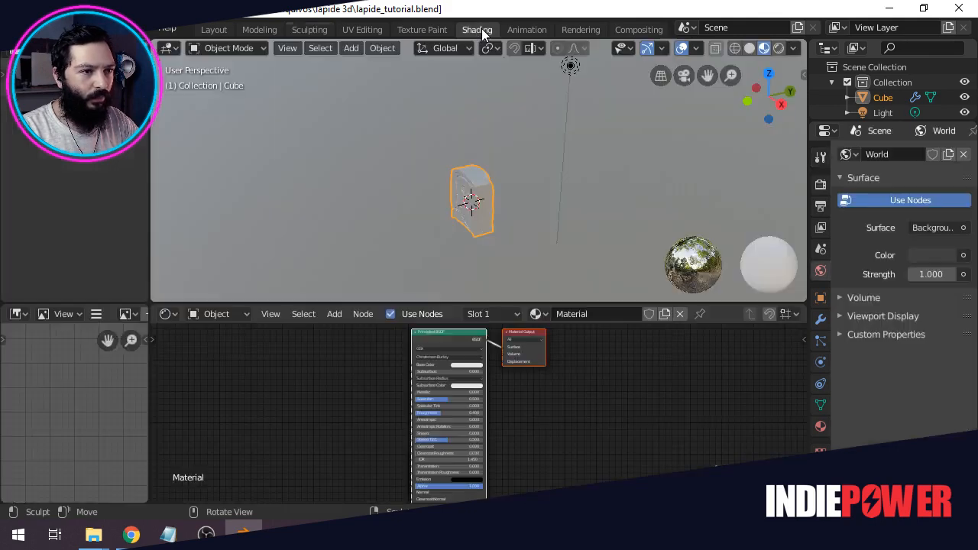
scroll(480, 267, "up", 6)
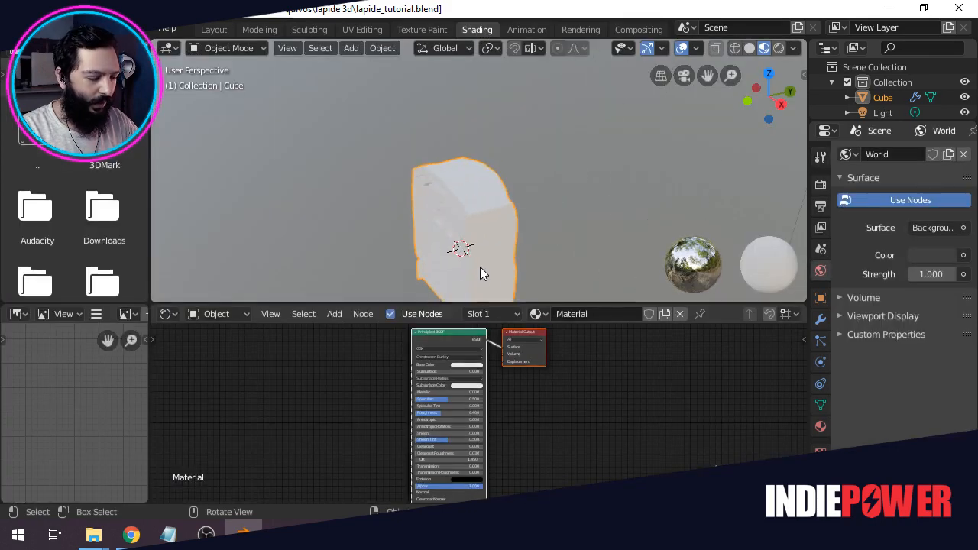
left_click(778, 47)
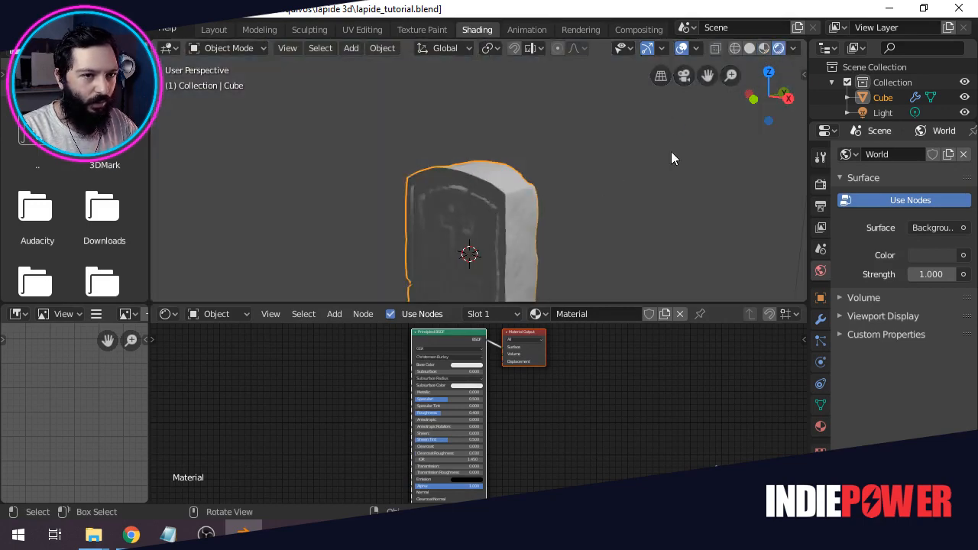
Display the tombstone with Solid viewport shading and inspect its carved front.
left_click(750, 49)
middle_click_drag(559, 198, 555, 134, "shift")
mouse_move(488, 194)
middle_mouse_down()
mouse_move(498, 177)
mouse_move(612, 159)
mouse_move(372, 178)
mouse_move(428, 202)
mouse_move(623, 159)
mouse_move(421, 147)
mouse_move(354, 162)
mouse_move(530, 178)
mouse_move(387, 202)
mouse_move(502, 187)
middle_mouse_up()
middle_click_drag(432, 197, 623, 211)
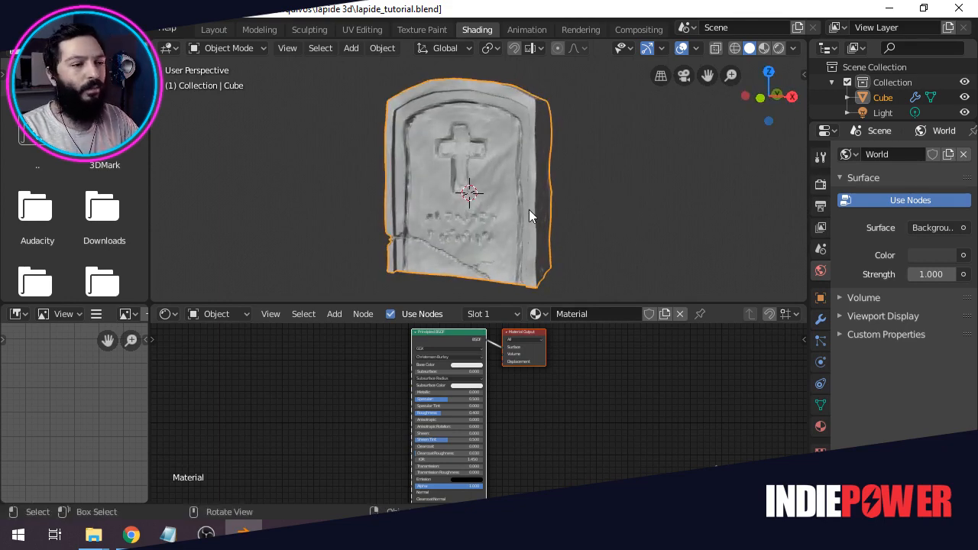
scroll(280, 422, "up", 1)
mouse_move(405, 191)
middle_mouse_down()
mouse_move(443, 168)
mouse_move(395, 159)
mouse_move(416, 177)
middle_mouse_up()
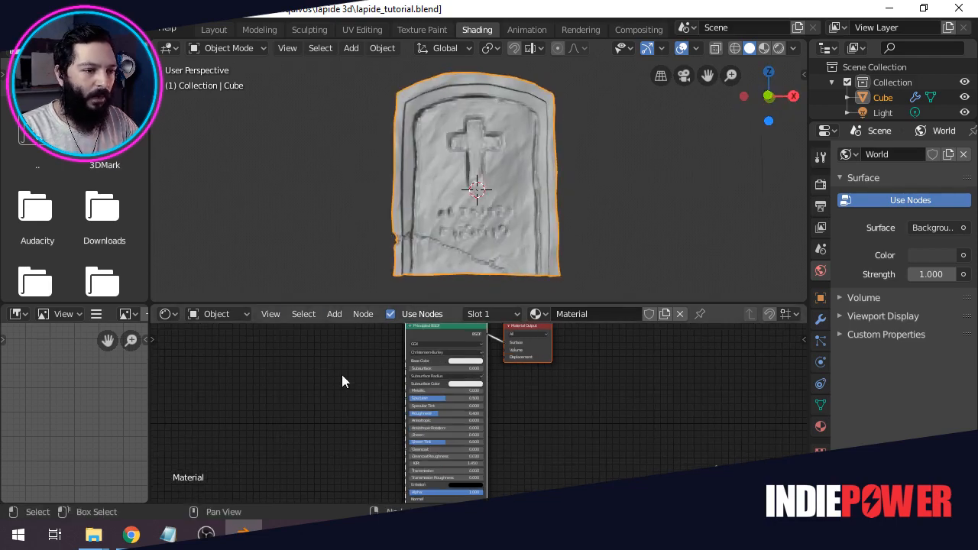
Add an Image Texture node beside the Principled BSDF in the tombstone's material.
scroll(303, 375, "up", 3)
middle_click_drag(302, 375, 410, 454)
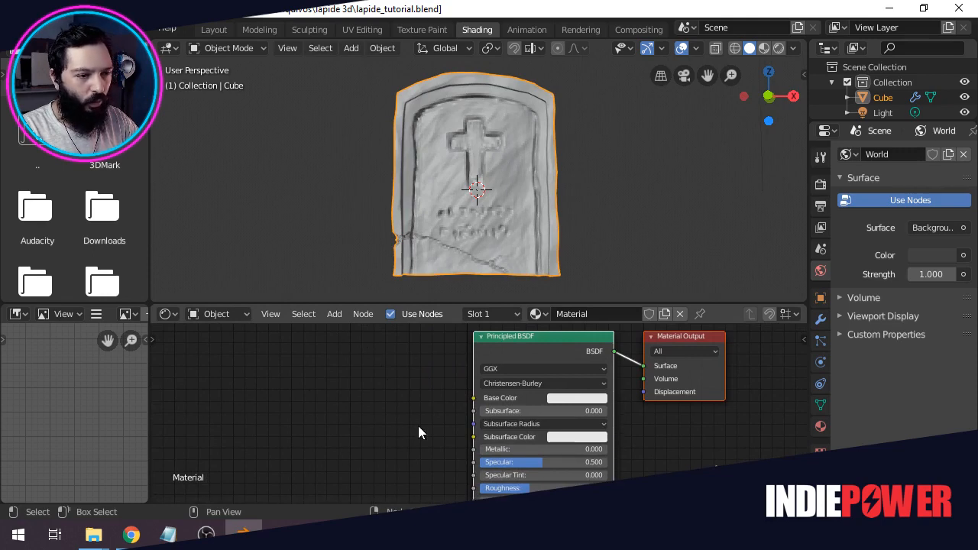
scroll(426, 416, "up", 1)
middle_click_drag(388, 405, 437, 416)
left_click(337, 315)
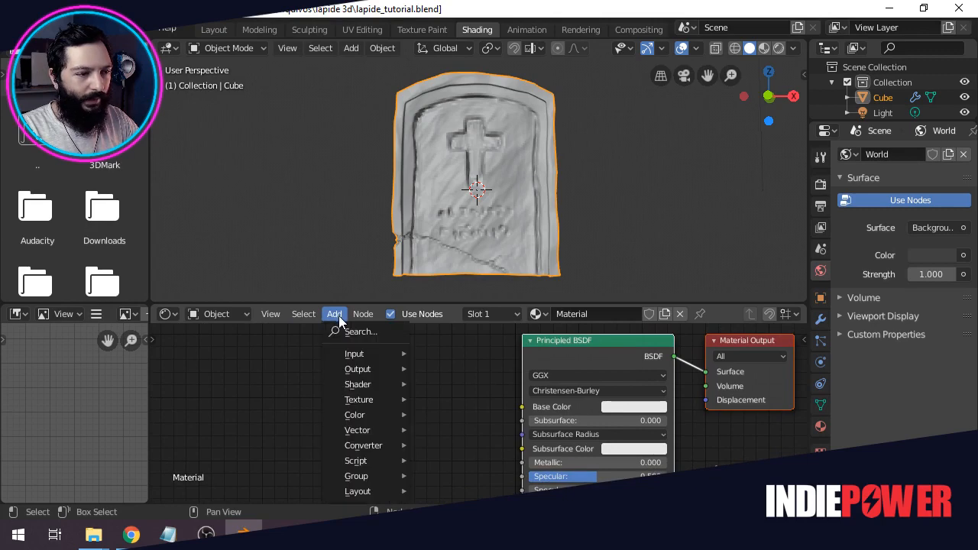
mouse_move(376, 402)
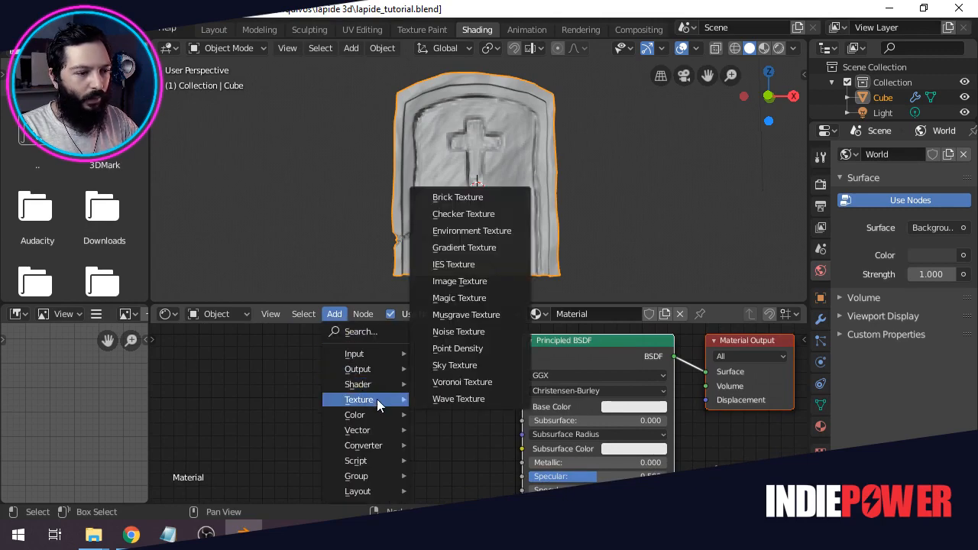
left_click(511, 282)
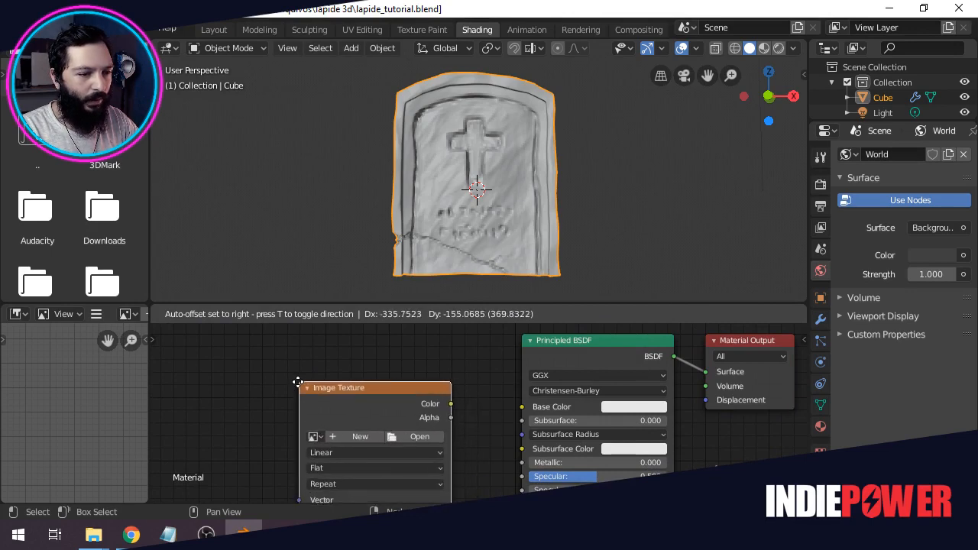
left_click(253, 398)
Connect the Image Texture's Color output to the Base Color input of the Principled BSDF.
middle_click_drag(410, 447, 399, 467)
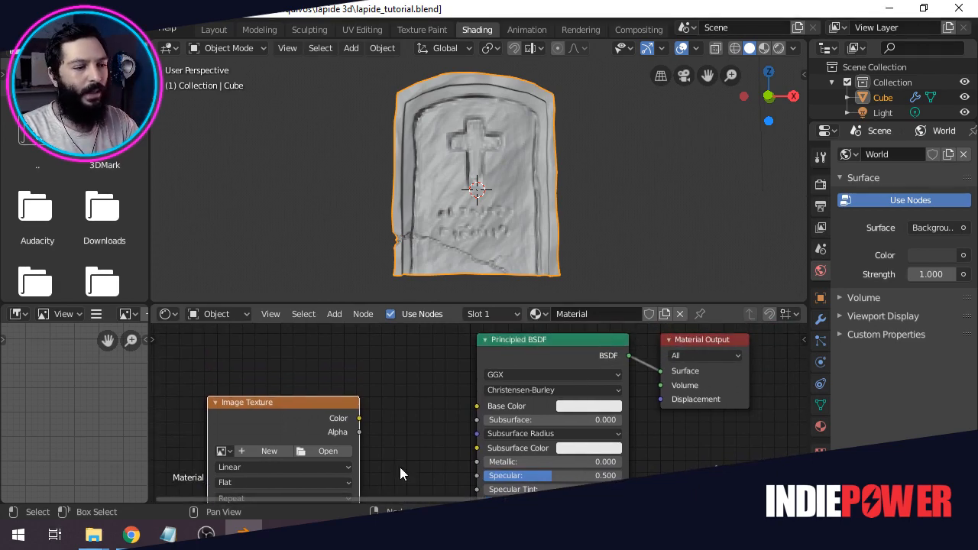
middle_click_drag(395, 437, 377, 415)
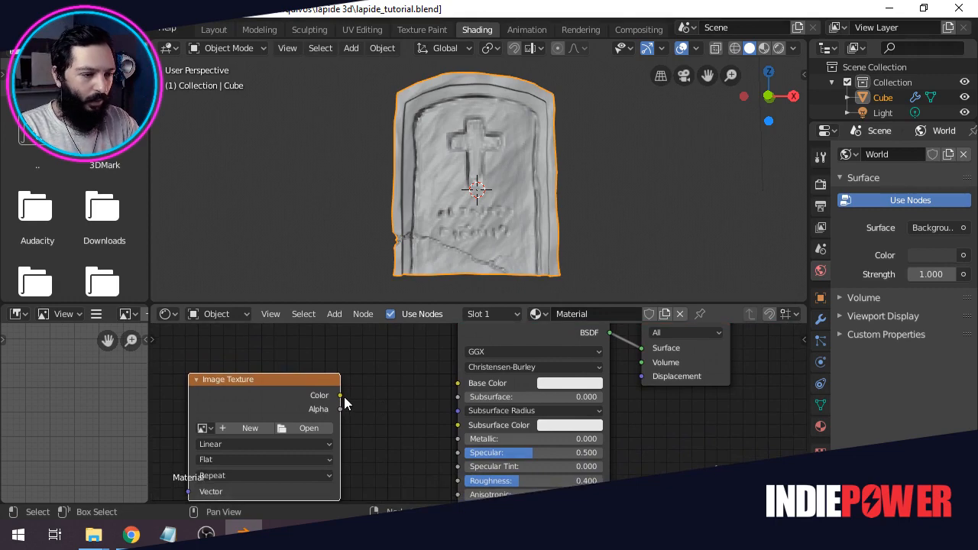
left_click_drag(341, 396, 458, 383)
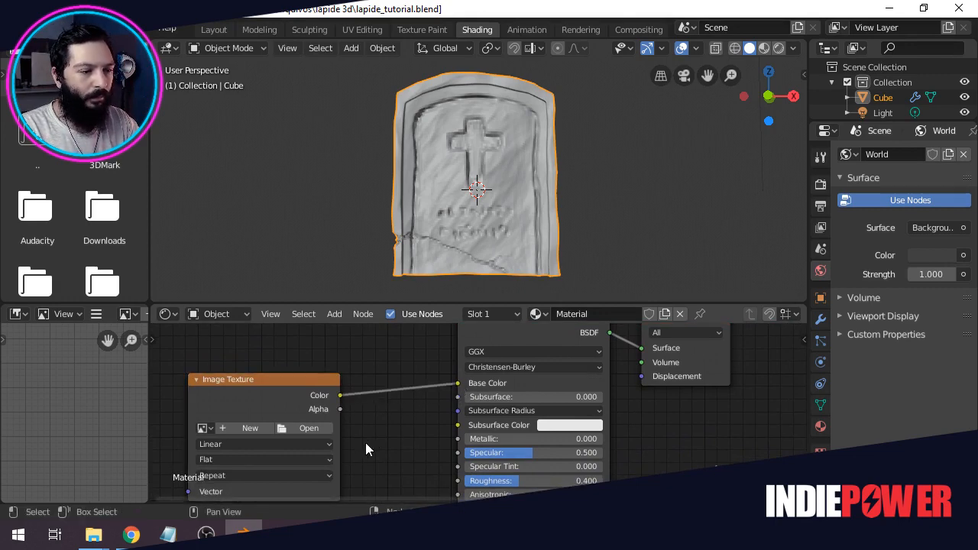
middle_click_drag(366, 442, 416, 410)
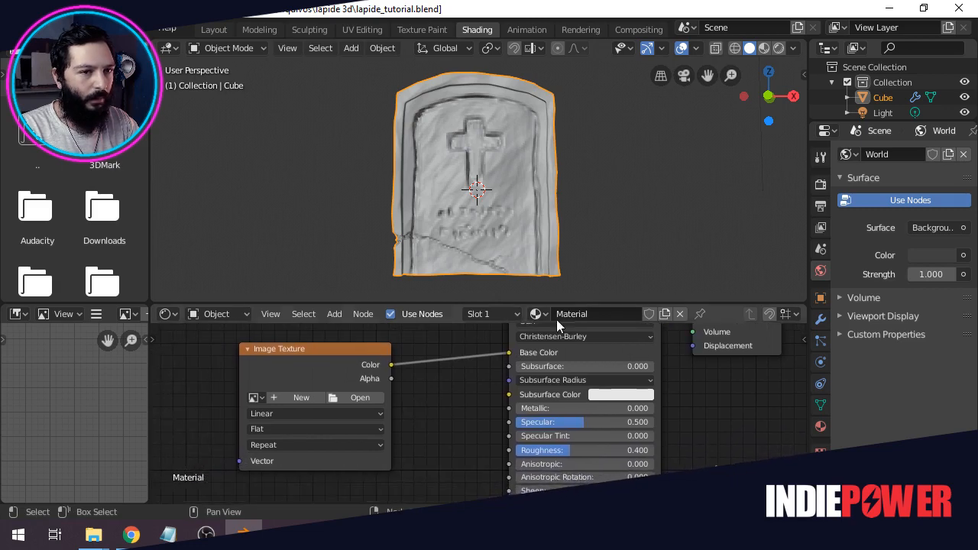
Preview the tombstone's material in Look Dev viewport shading after trying Rendered, viewing it from several sides.
left_click(780, 47)
mouse_move(592, 129)
middle_mouse_down()
mouse_move(344, 141)
mouse_move(606, 159)
middle_mouse_up()
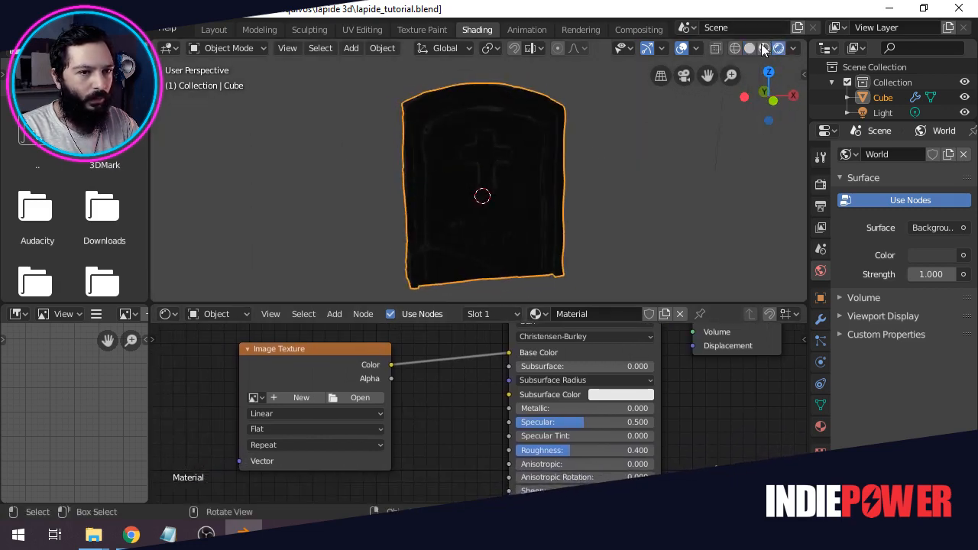
left_click(763, 48)
mouse_move(546, 153)
middle_mouse_down()
mouse_move(481, 212)
mouse_move(592, 186)
mouse_move(371, 153)
mouse_move(526, 175)
mouse_move(488, 139)
middle_mouse_up()
scroll(488, 139, "up", 3)
middle_click_drag(363, 181, 372, 246)
scroll(396, 190, "down", 4)
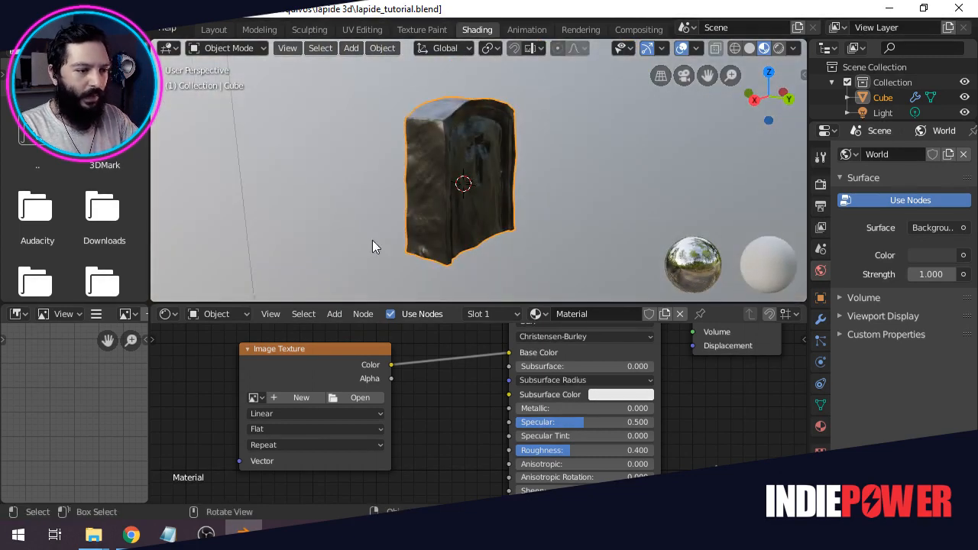
Create a new blank 1024 × 1024 px image named normalmap in the Image Texture node.
left_click(298, 398)
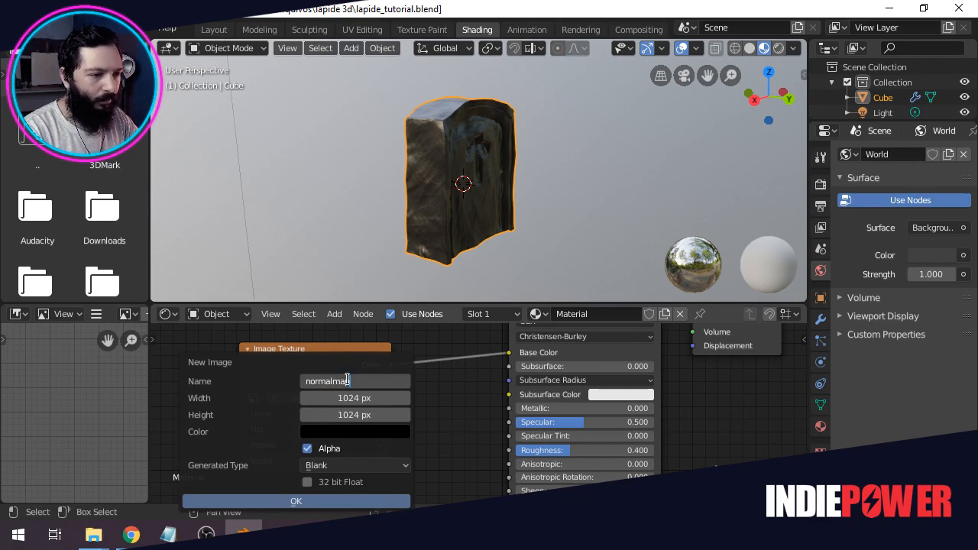
type("normalmap")
left_click(329, 502)
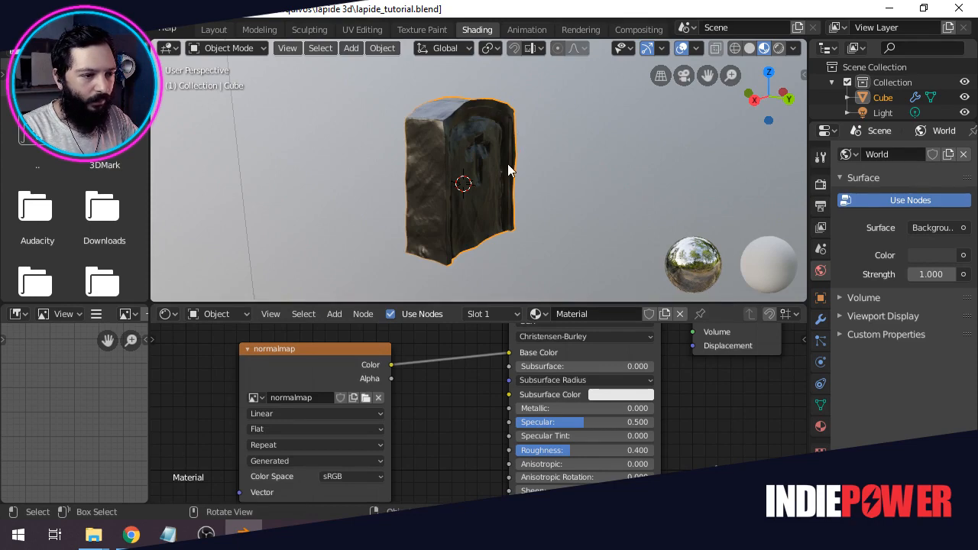
Set the scene's render engine to Cycles.
middle_click_drag(507, 164, 557, 203)
scroll(486, 170, "down", 4)
middle_click_drag(486, 170, 498, 229)
scroll(489, 176, "up", 2)
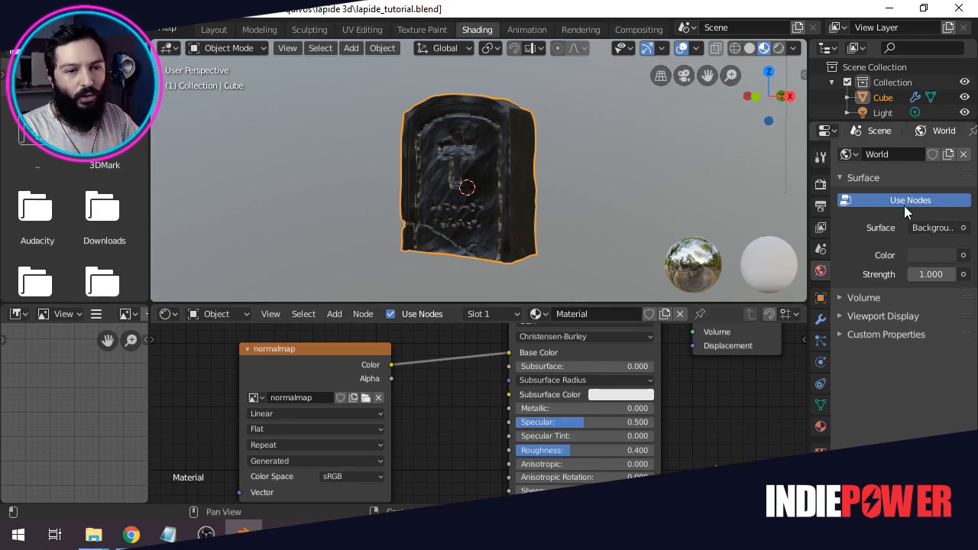
middle_click_drag(517, 201, 504, 257)
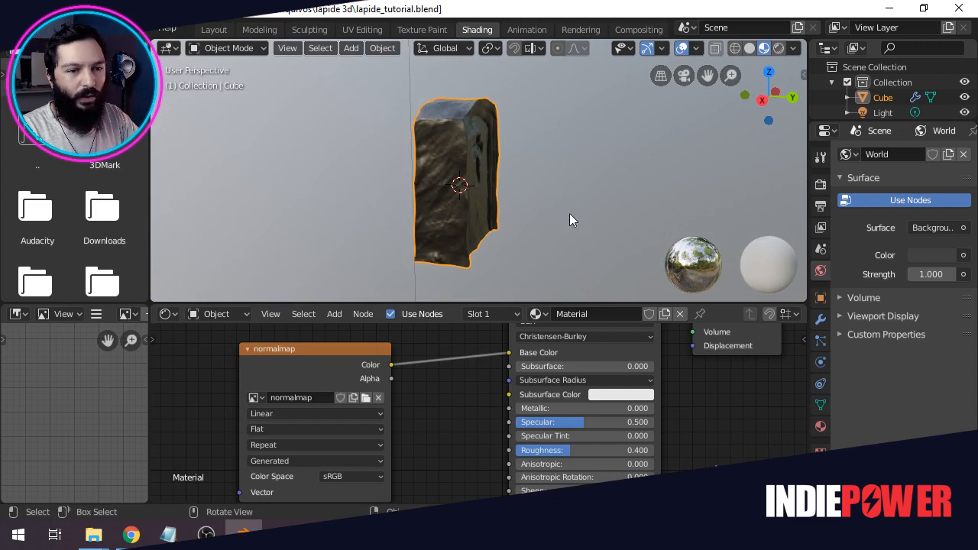
left_click(821, 184)
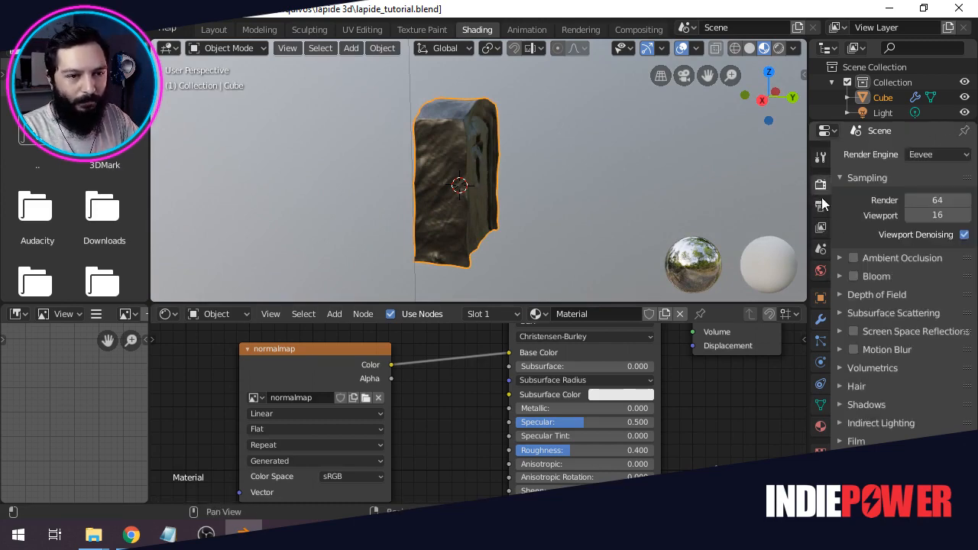
left_click(964, 156)
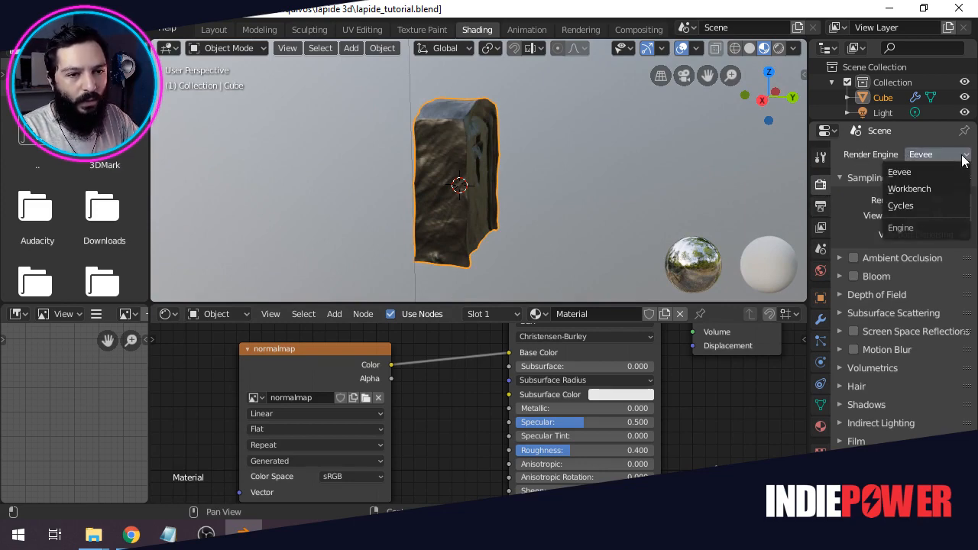
left_click(947, 205)
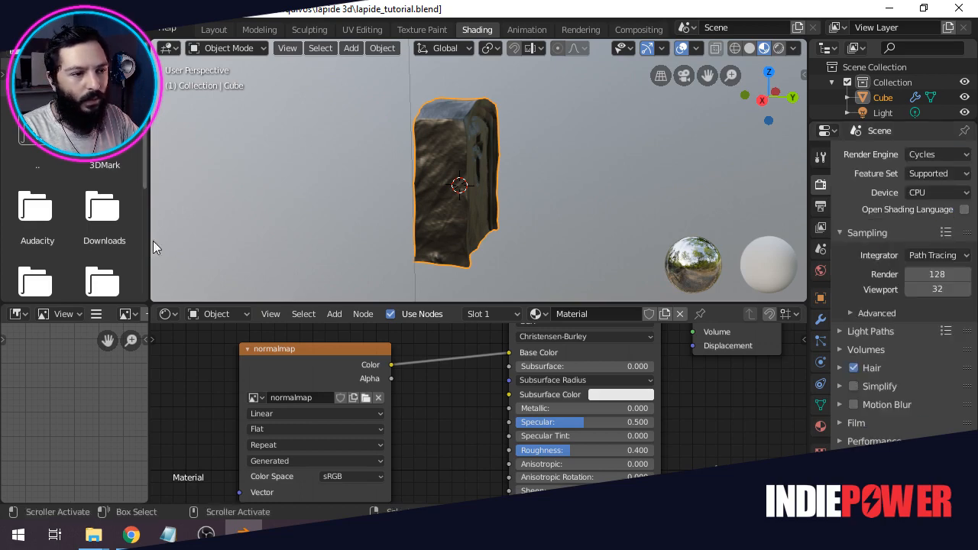
Switch to the UV Editing workspace, return the tombstone to Object Mode and fit the whole normalmap image in view.
middle_click_drag(153, 241, 428, 193)
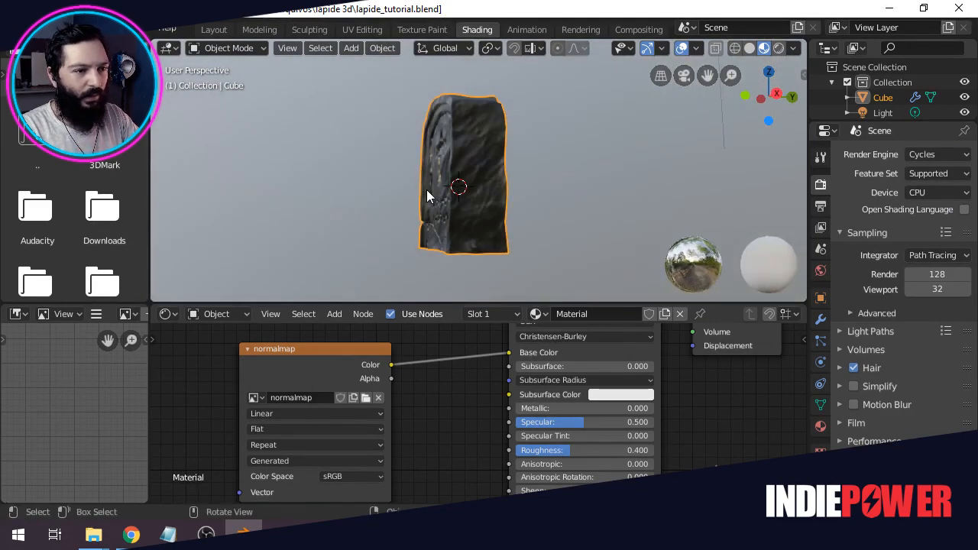
middle_click_drag(497, 183, 504, 112)
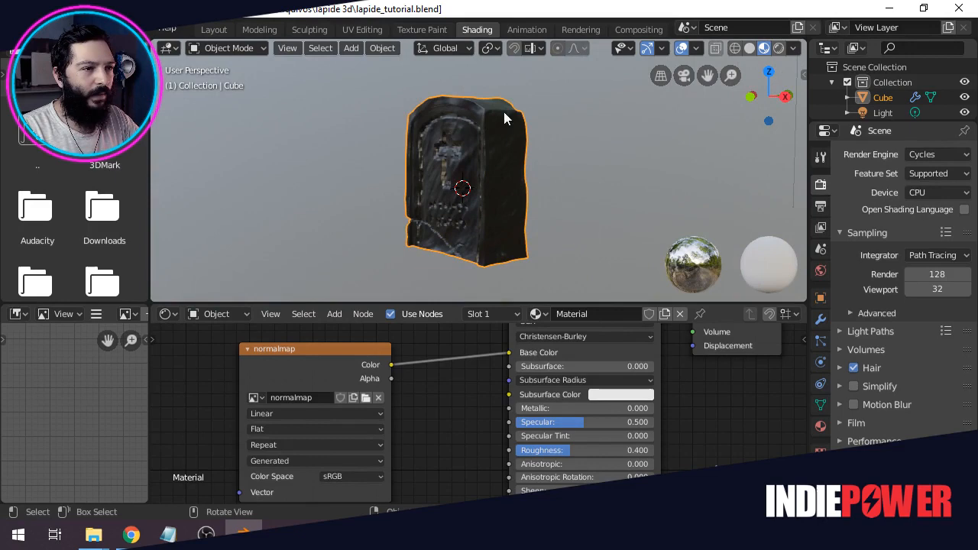
left_click(360, 30)
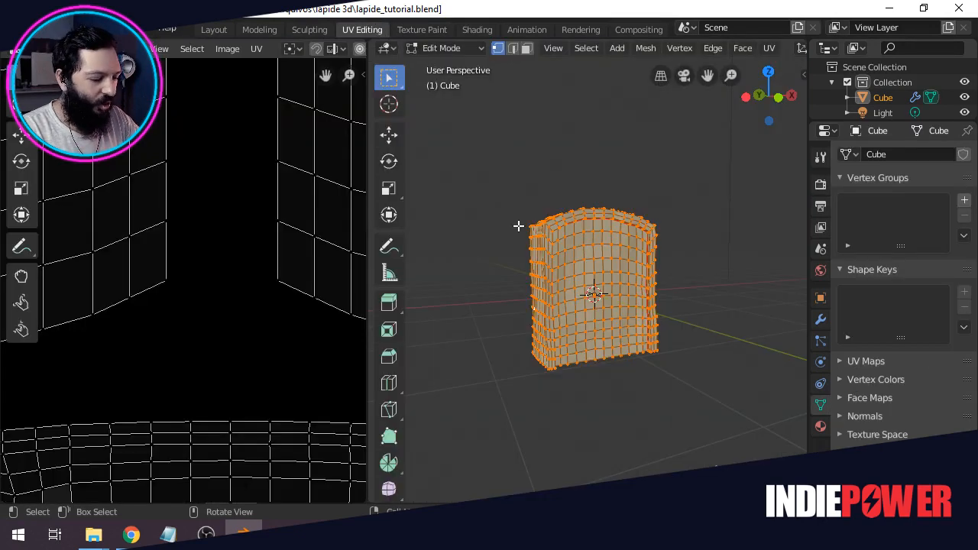
key("Tab")
middle_click_drag(518, 225, 513, 287)
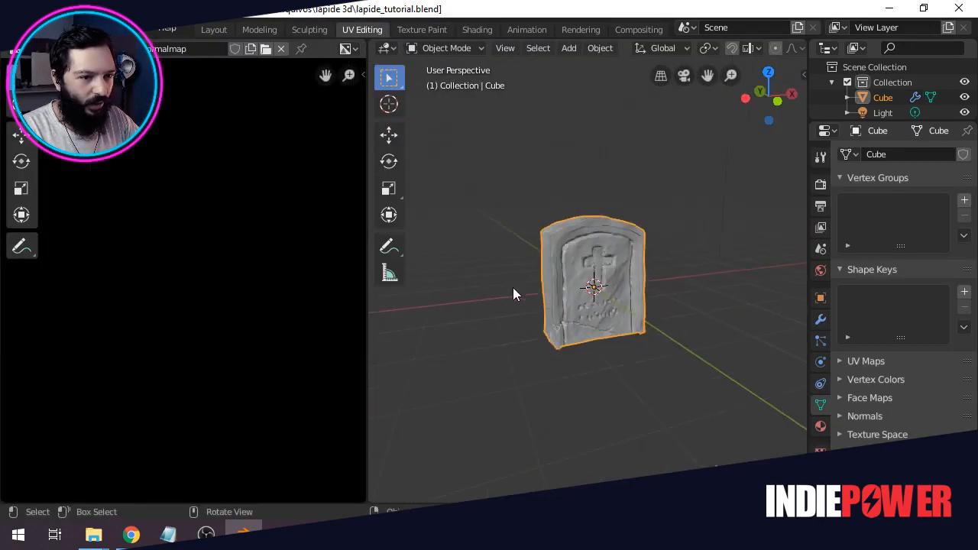
scroll(512, 287, "down", 2)
key("Home")
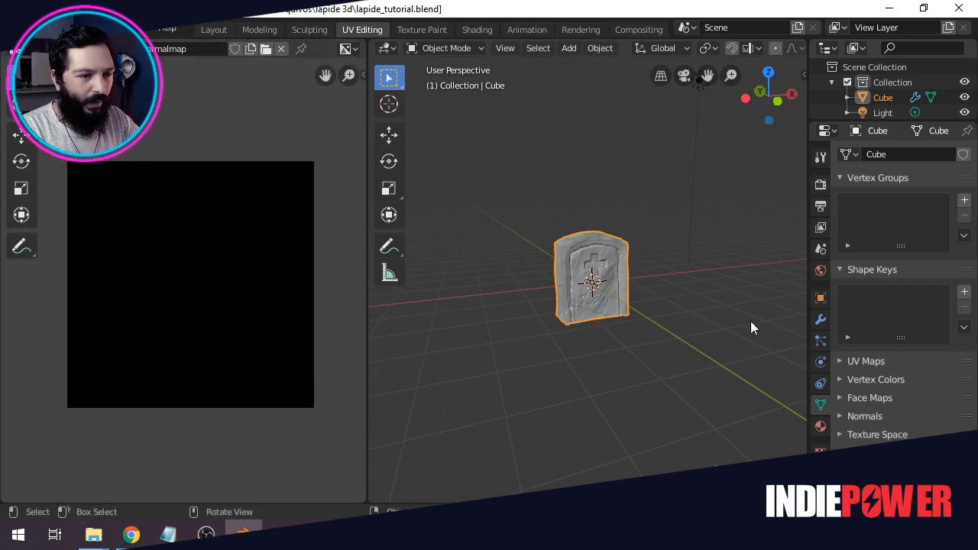
Toggle the Multiresolution modifier's viewport display off and on to compare the base mesh with the sculpted detail.
middle_click_drag(657, 267, 703, 336)
scroll(661, 285, "up", 4)
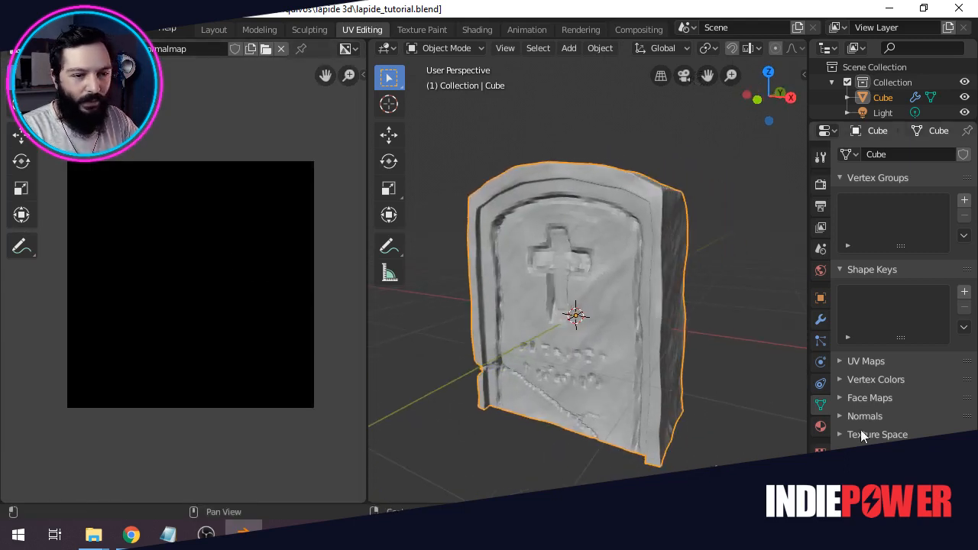
left_click(820, 321)
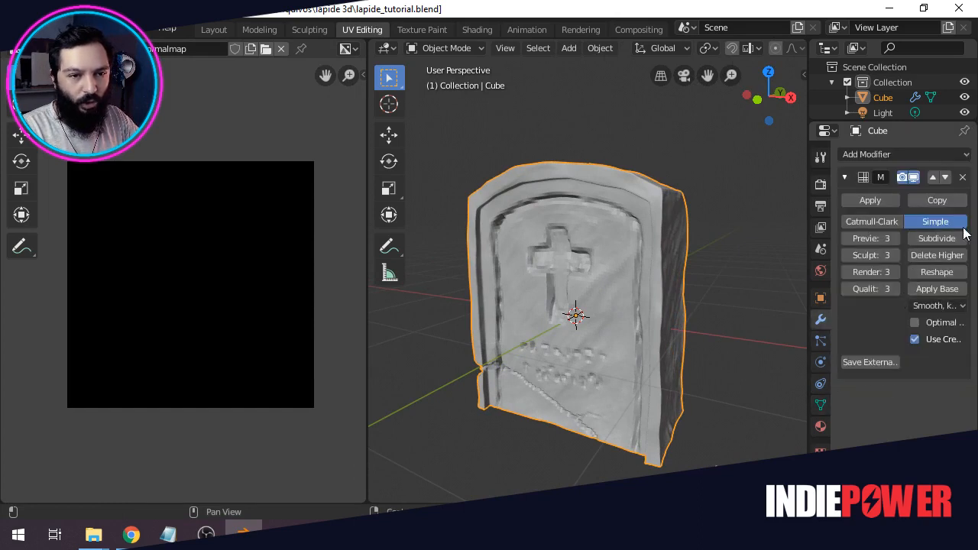
left_click(913, 178)
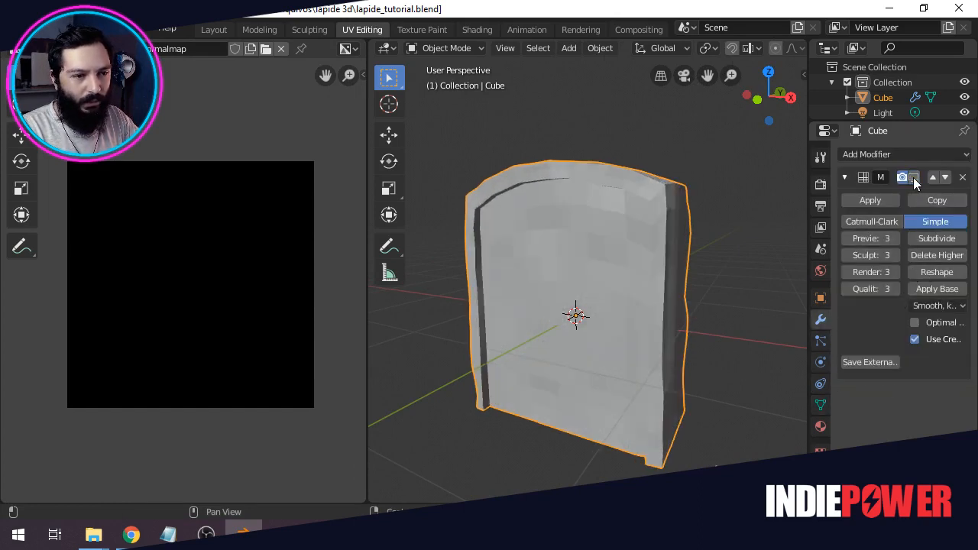
left_click(914, 178)
left_click(914, 178)
left_click(914, 178)
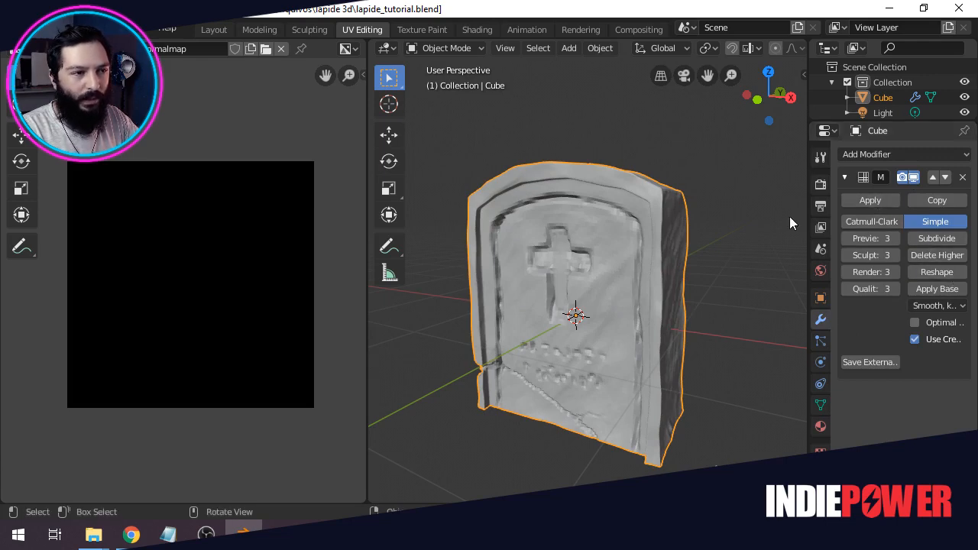
Compare the mesh density in Wireframe shading with the Multiresolution modifier shown and hidden, and return to Solid shading.
middle_click_drag(605, 358, 602, 328)
key("z")
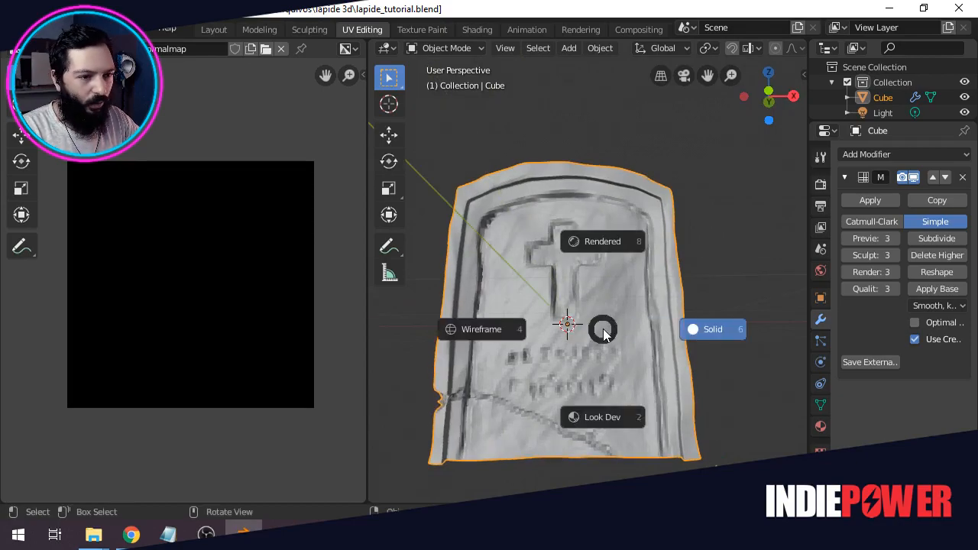
left_click(482, 342)
middle_click_drag(481, 339, 550, 251)
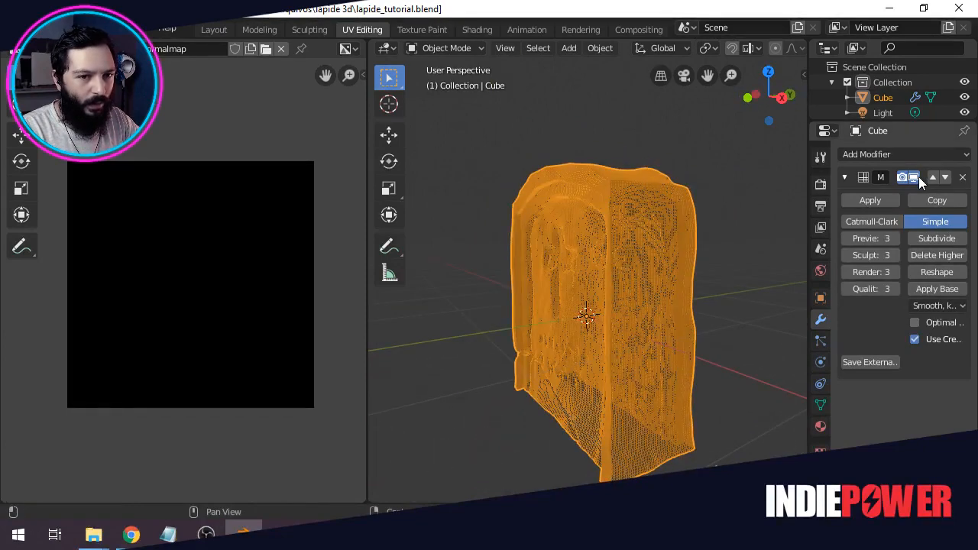
left_click(918, 177)
left_click(919, 177)
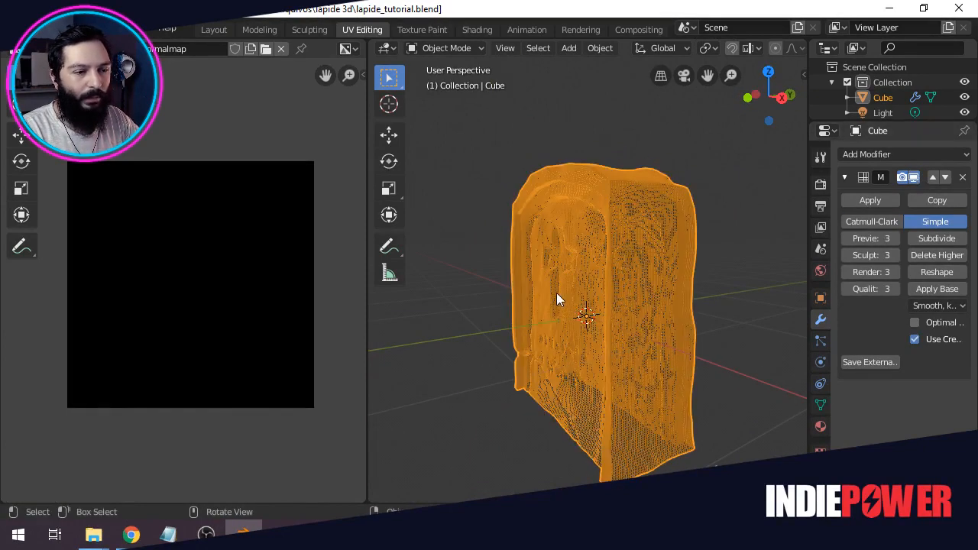
key("z")
left_click(671, 241)
Enter Edit Mode on the tombstone to examine its UV layout over the normalmap image.
mouse_move(563, 303)
middle_mouse_down()
mouse_move(553, 321)
mouse_move(577, 311)
middle_mouse_up()
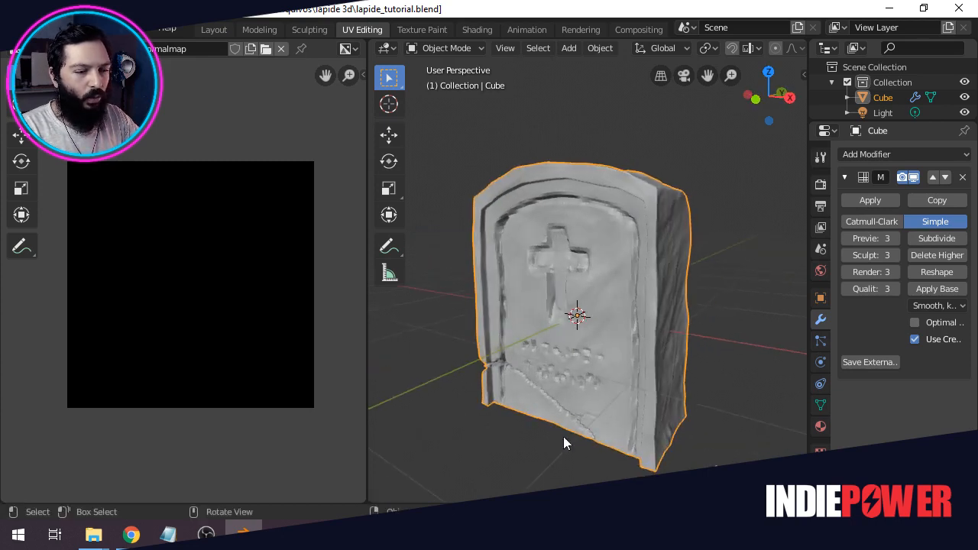
middle_click_drag(563, 436, 707, 414)
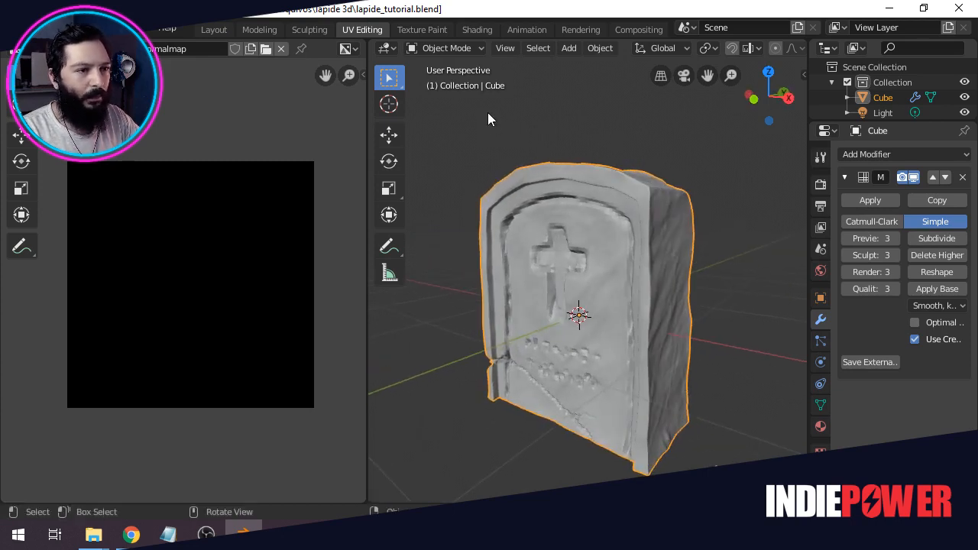
key("Tab")
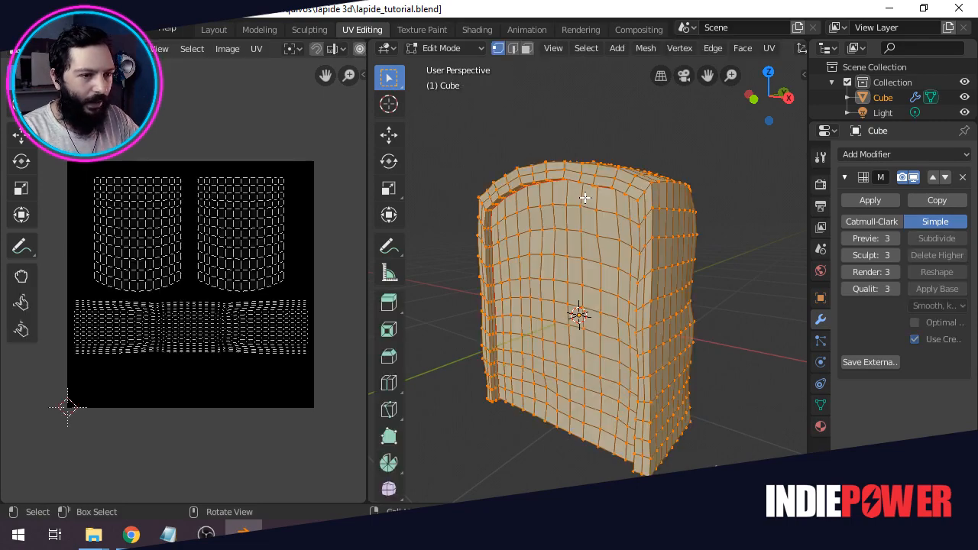
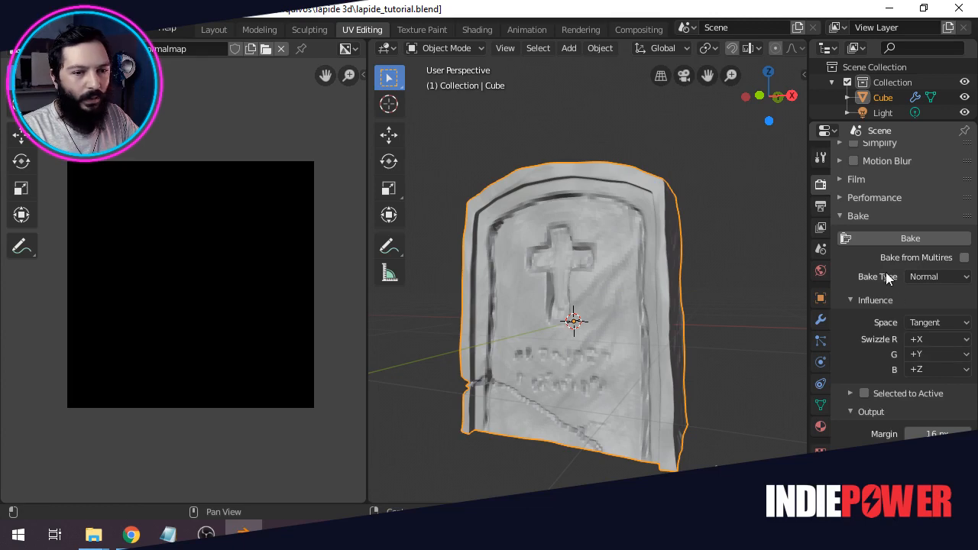
Switch to the Shading workspace and examine the normalmap texture node's link to the Principled BSDF's Base Color.
left_click(490, 27)
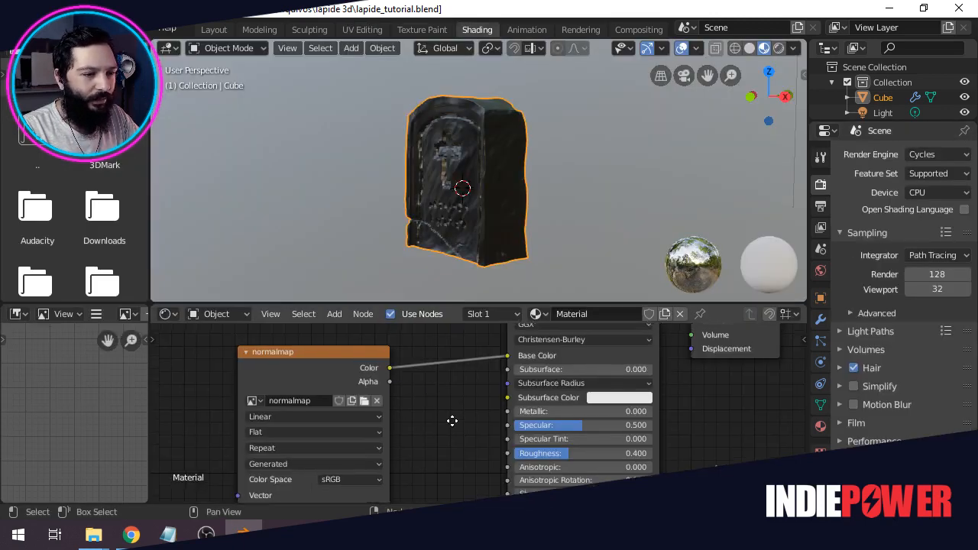
middle_click_drag(451, 420, 398, 457)
left_click_drag(262, 387, 271, 367)
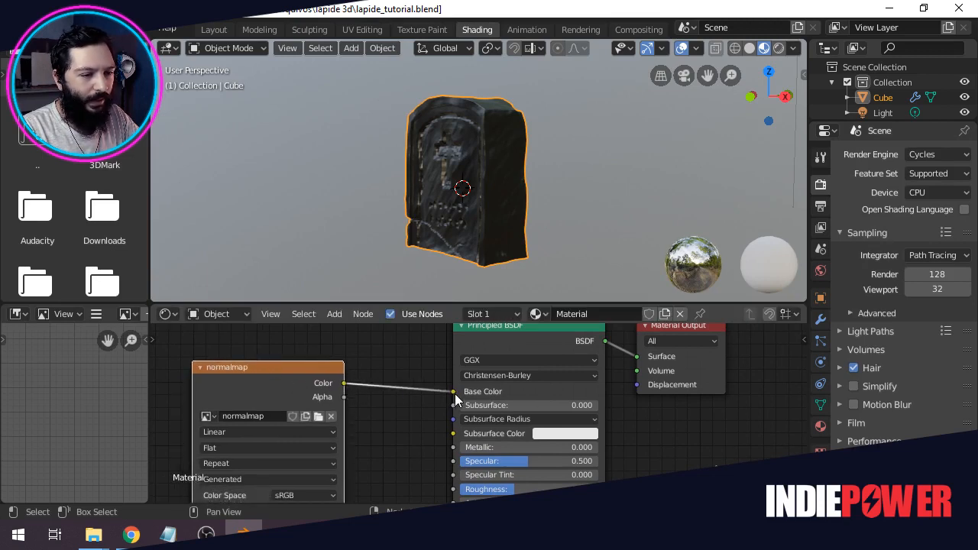
middle_click_drag(424, 379, 450, 403)
middle_click_drag(447, 229, 444, 188)
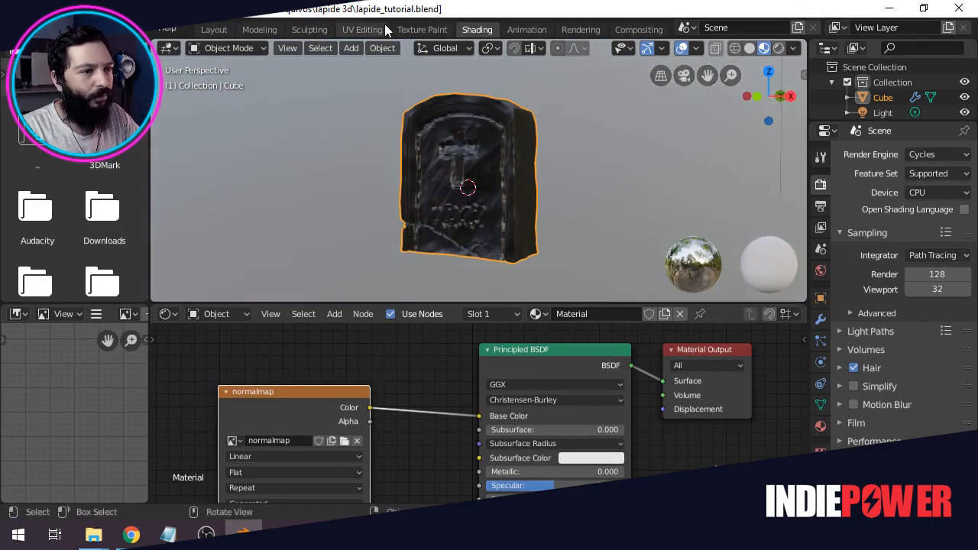
Return to the UV Editing workspace, put the tombstone in Object Mode and bake its Normal pass into the normalmap image.
left_click(362, 30)
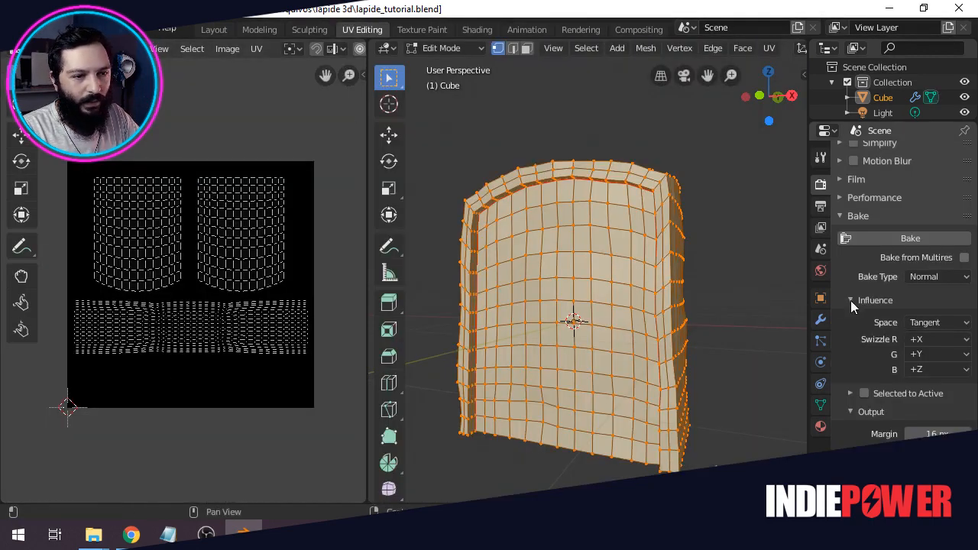
key("Tab")
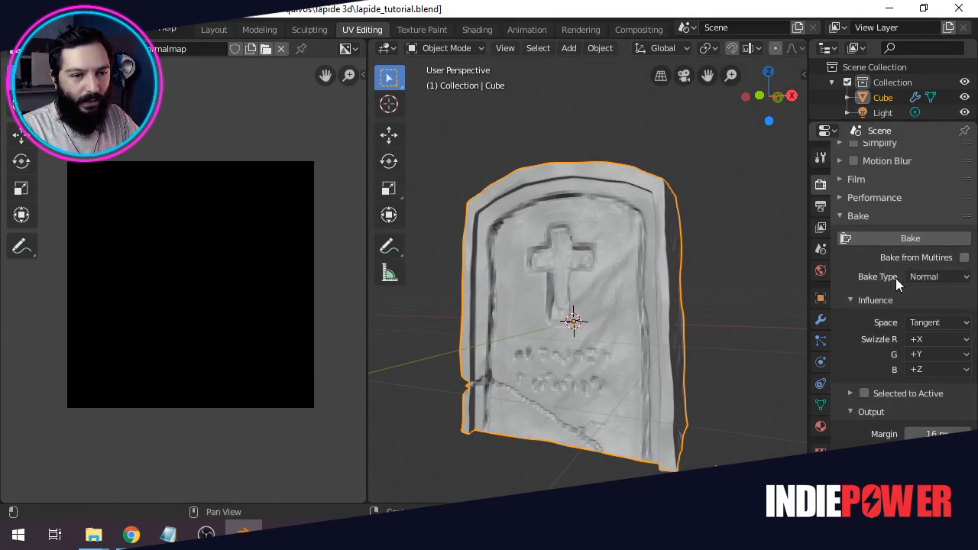
left_click(866, 237)
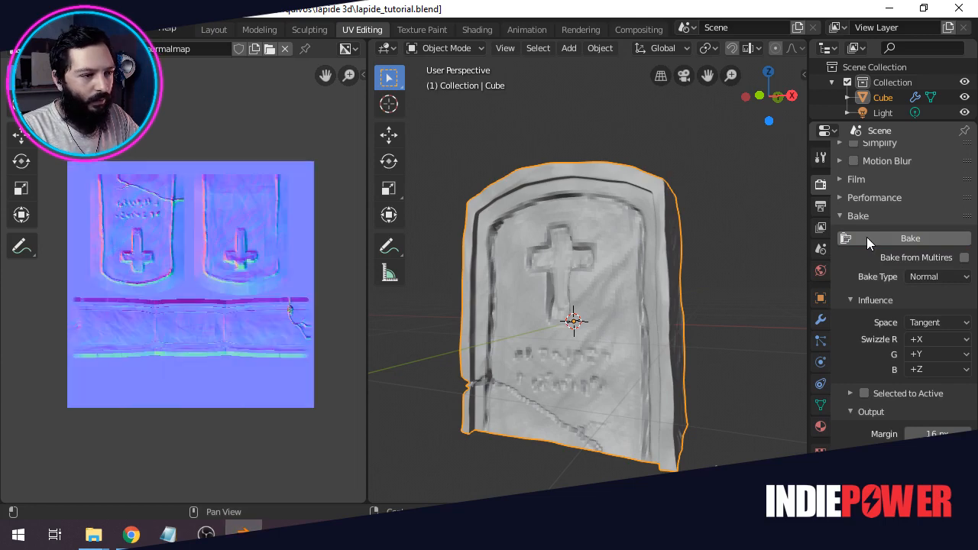
Enlarge the image editor and examine the cross, inscription, cracks and side strip in the baked normalmap image.
scroll(179, 225, "up", 3)
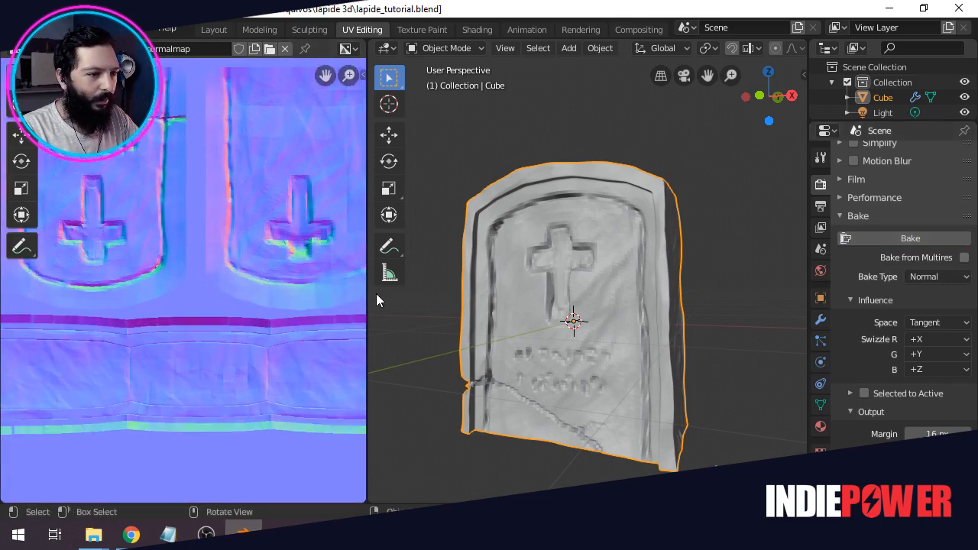
left_click_drag(367, 292, 575, 303)
scroll(406, 347, "up", 1)
middle_click_drag(300, 225, 359, 324)
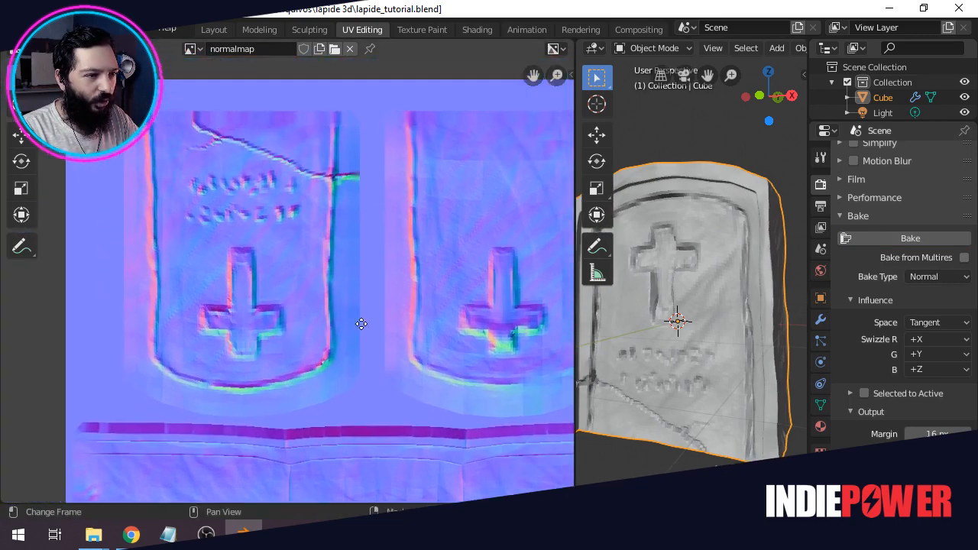
scroll(315, 232, "up", 2)
scroll(315, 233, "down", 2)
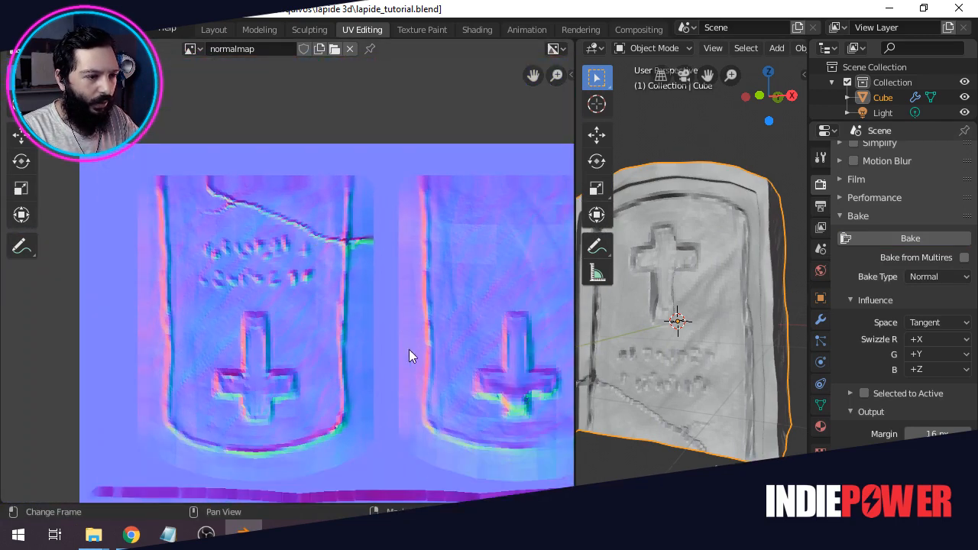
middle_click_drag(410, 354, 247, 290)
scroll(414, 370, "up", 1)
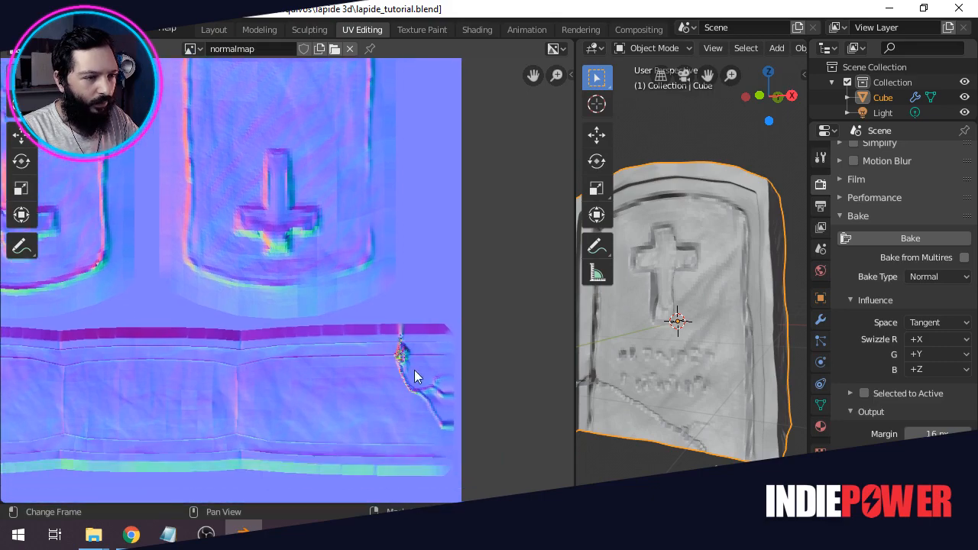
scroll(458, 392, "down", 1)
middle_click_drag(172, 367, 367, 340)
scroll(369, 343, "up", 2)
middle_click_drag(332, 247, 327, 313)
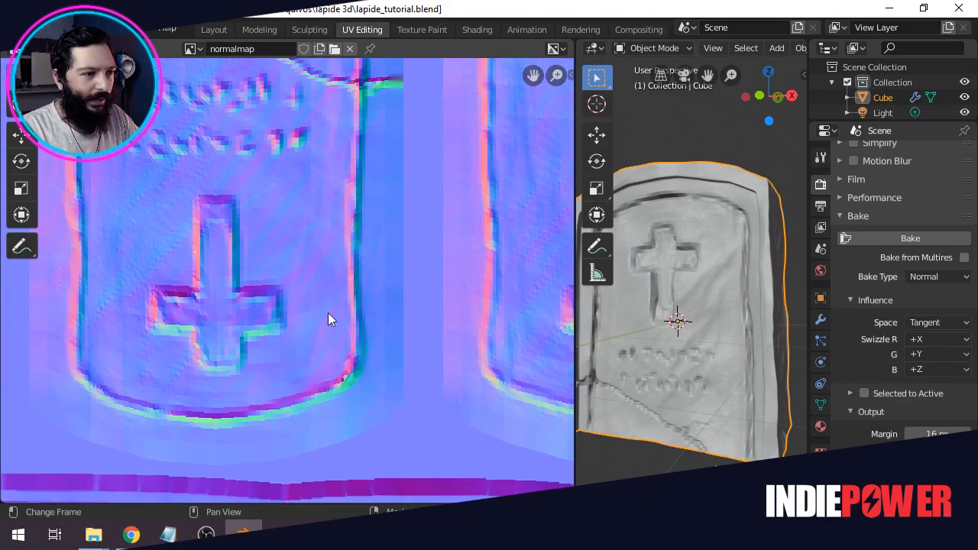
scroll(396, 394, "down", 3)
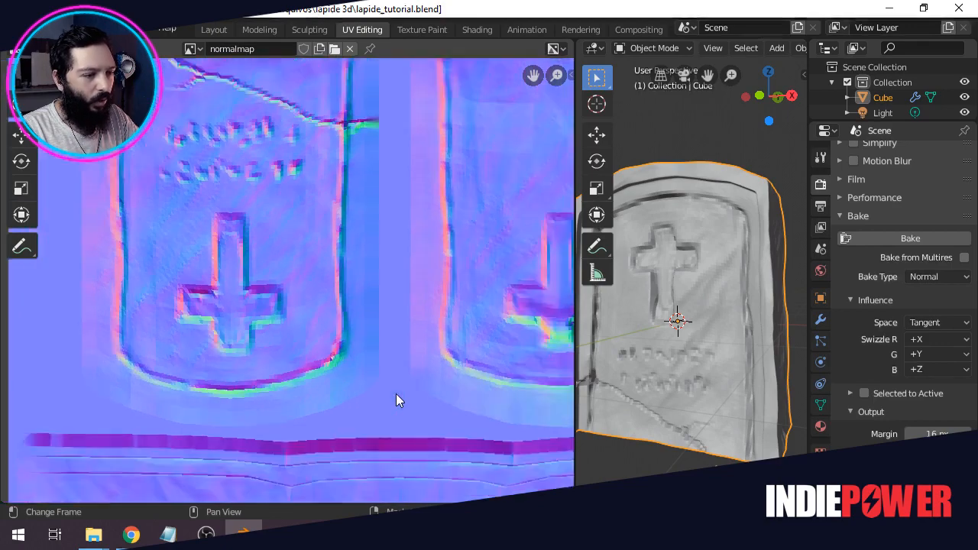
scroll(342, 265, "up", 3)
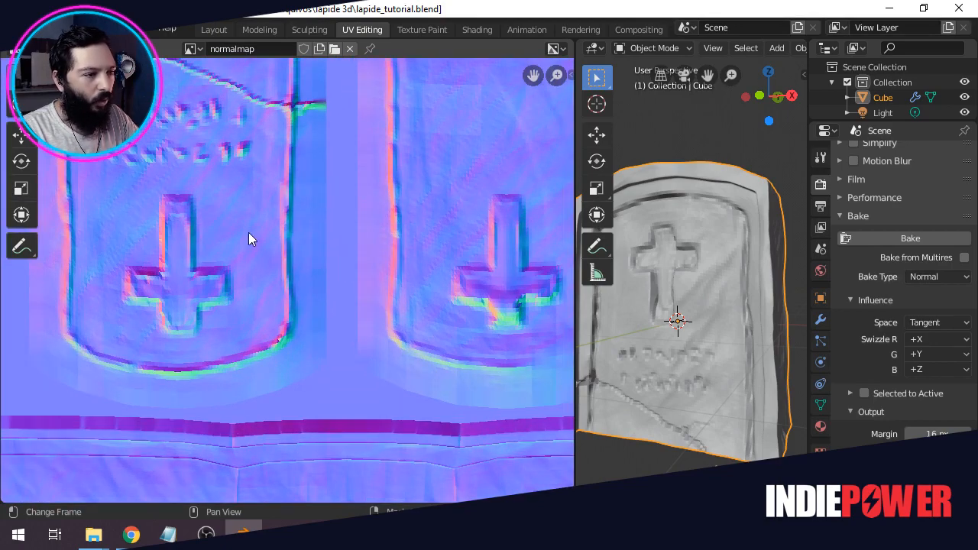
scroll(322, 292, "down", 4)
middle_click_drag(362, 312, 339, 345)
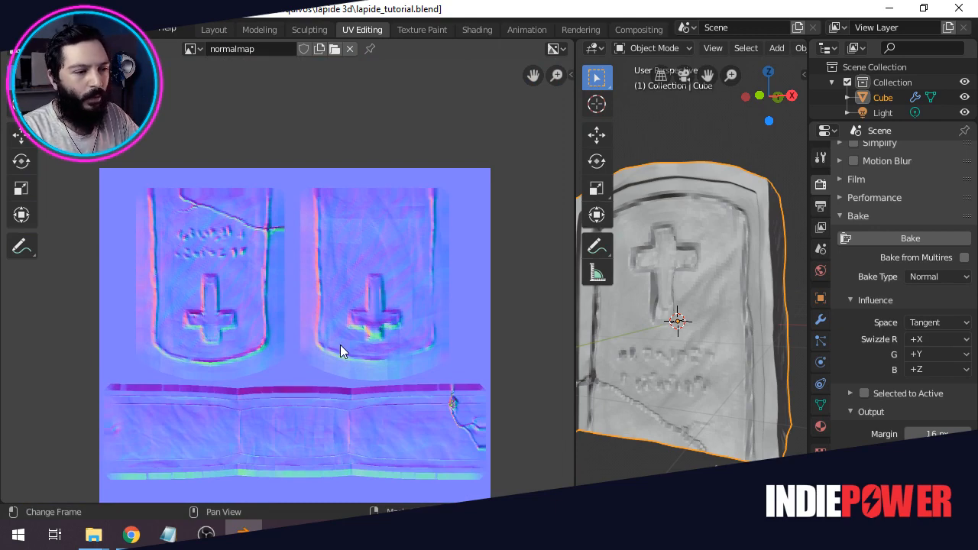
Open the Shading workspace and examine the baked normalmap on the tombstone's front from several angles.
left_click(474, 30)
scroll(451, 149, "up", 3)
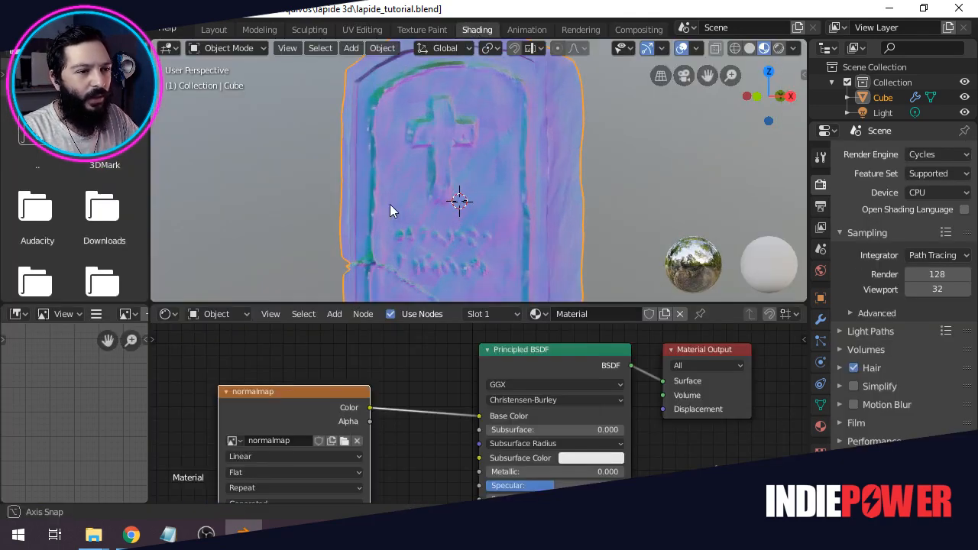
middle_click_drag(390, 204, 476, 238)
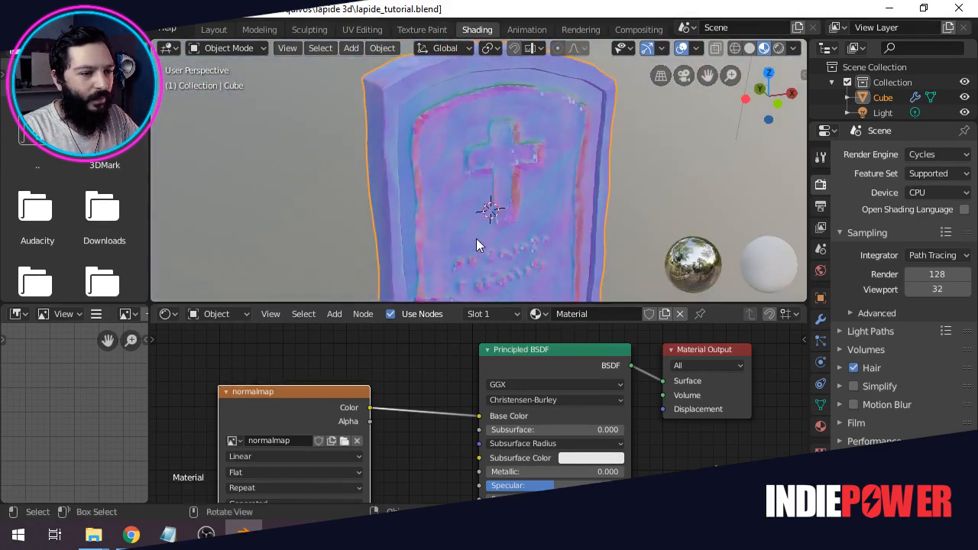
middle_click_drag(501, 204, 401, 202)
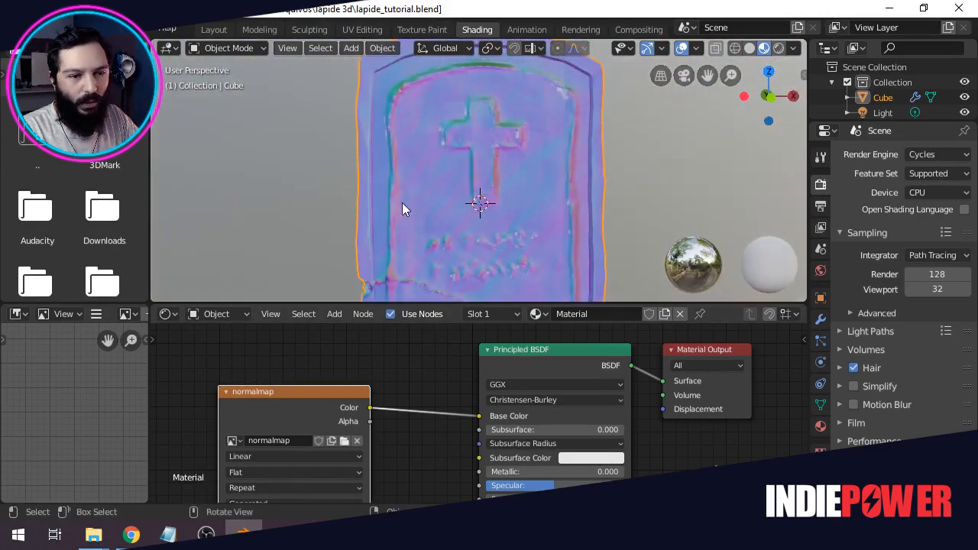
Toggle the Multiresolution modifier's viewport display to compare the textured tombstone with and without sculpted geometry, leaving it hidden.
left_click(820, 320)
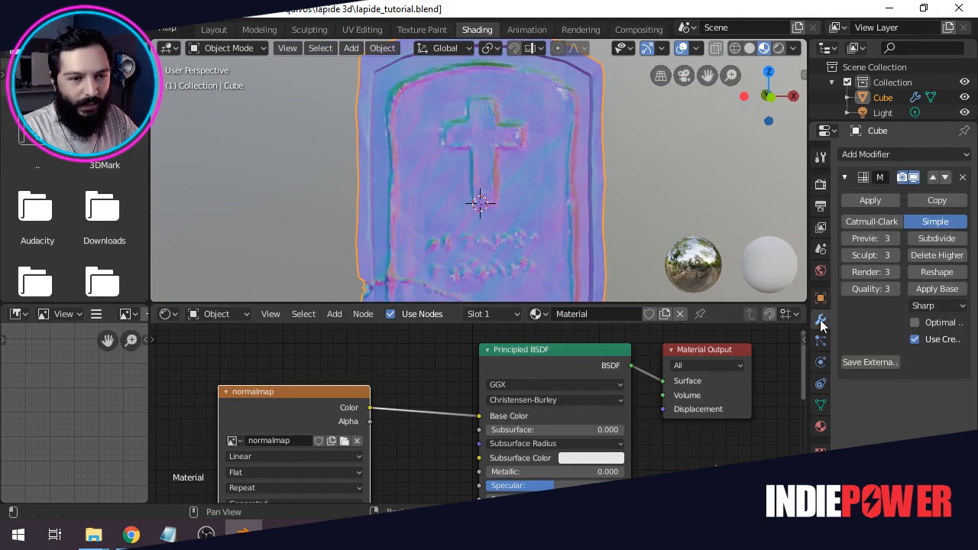
left_click(914, 178)
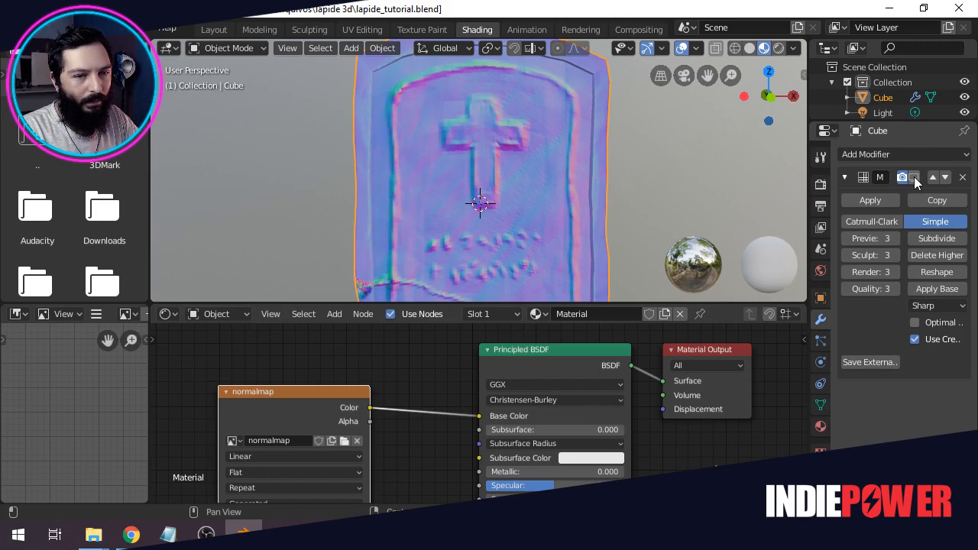
left_click(913, 180)
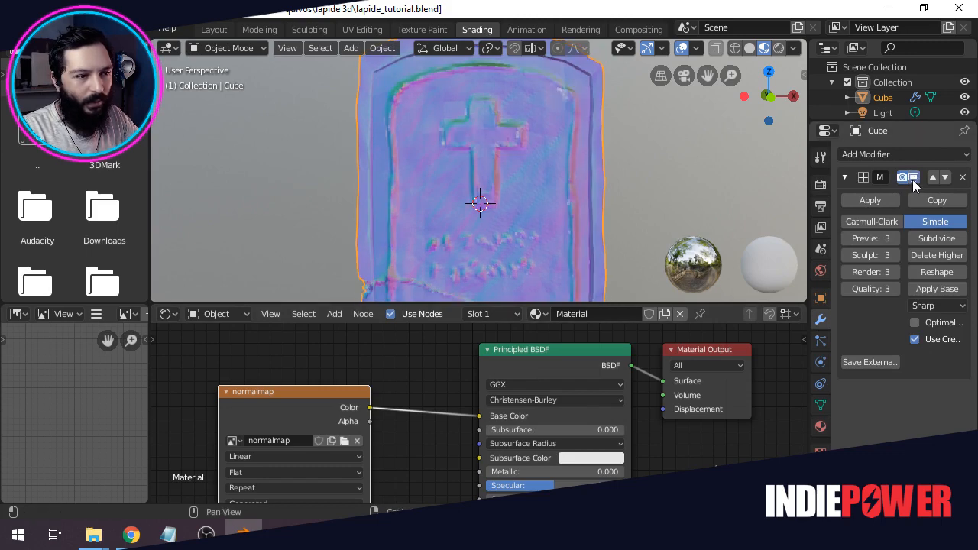
left_click(913, 180)
left_click(913, 179)
left_click(913, 180)
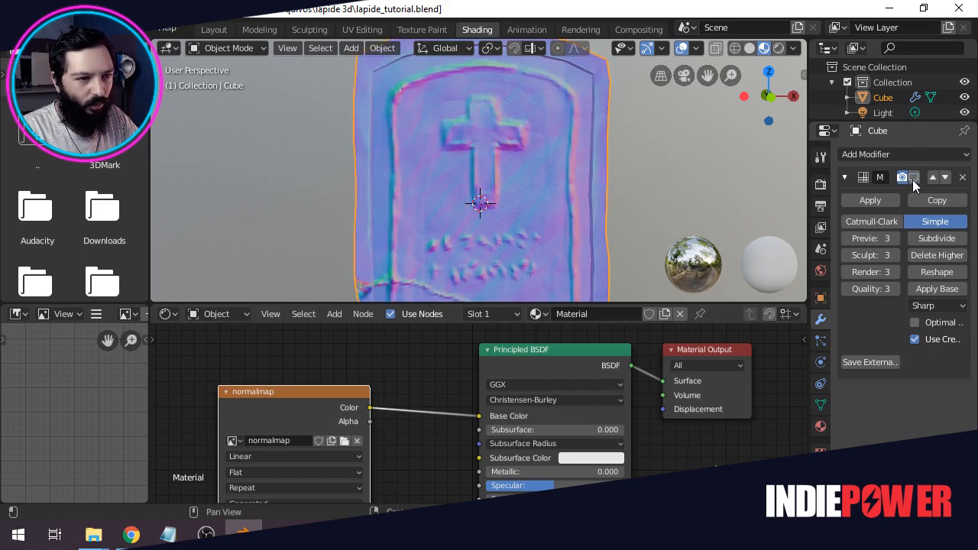
Compare the low-poly tombstone in Solid shading with its baked texture in Material Preview shading.
left_click(748, 47)
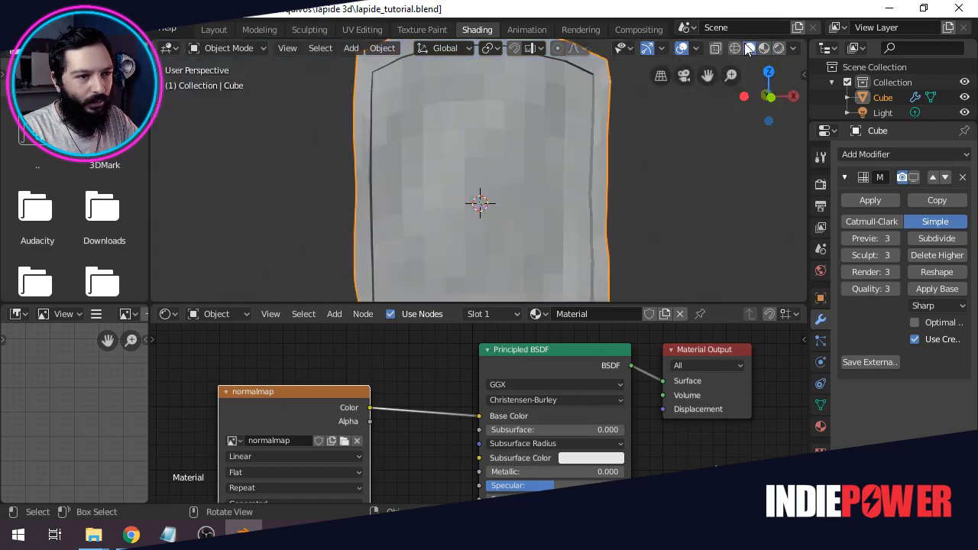
middle_click_drag(441, 177, 573, 138)
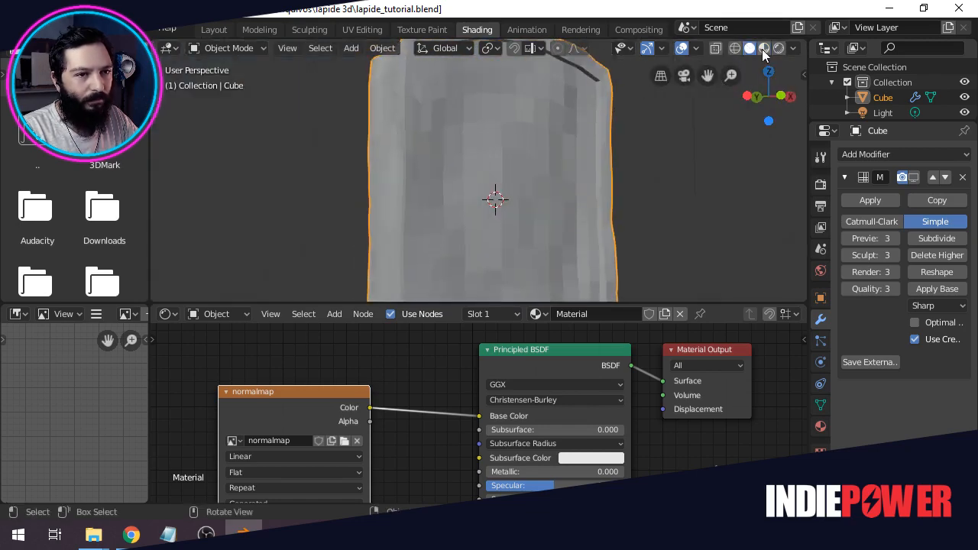
left_click(763, 48)
middle_click_drag(491, 170, 489, 229)
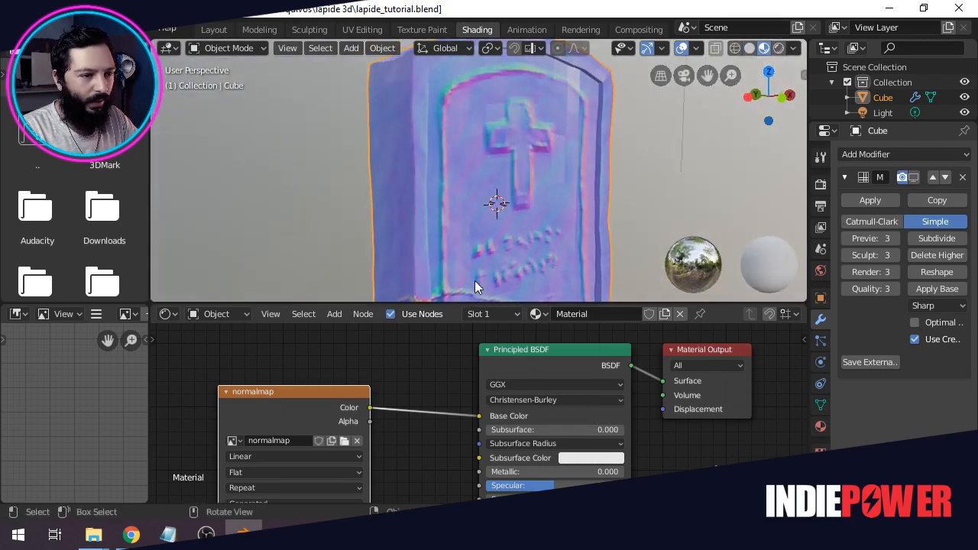
middle_click_drag(474, 281, 478, 168)
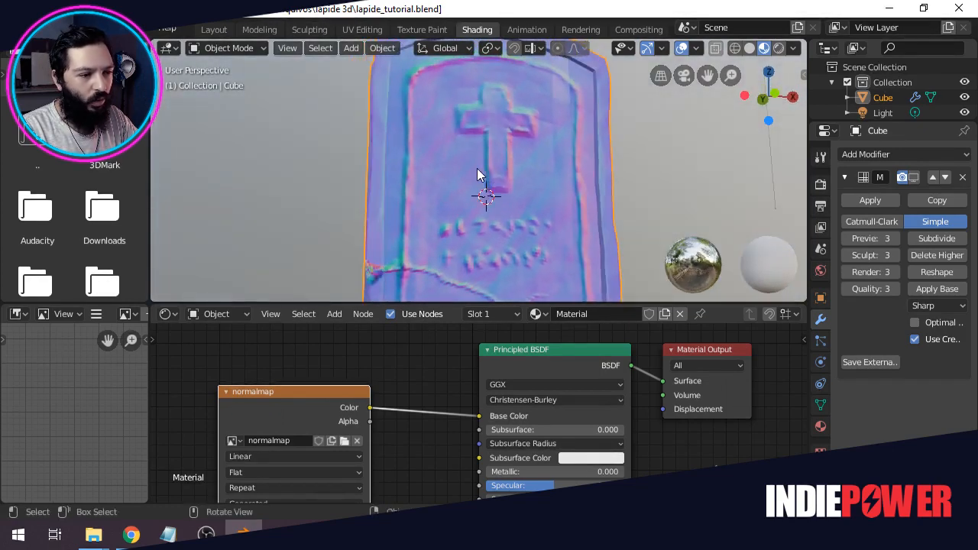
Disconnect the normalmap texture's Color output from the Principled BSDF's Base Color input.
middle_click_drag(417, 461, 429, 424)
left_click_drag(365, 360, 354, 491)
middle_click_drag(455, 491, 443, 460)
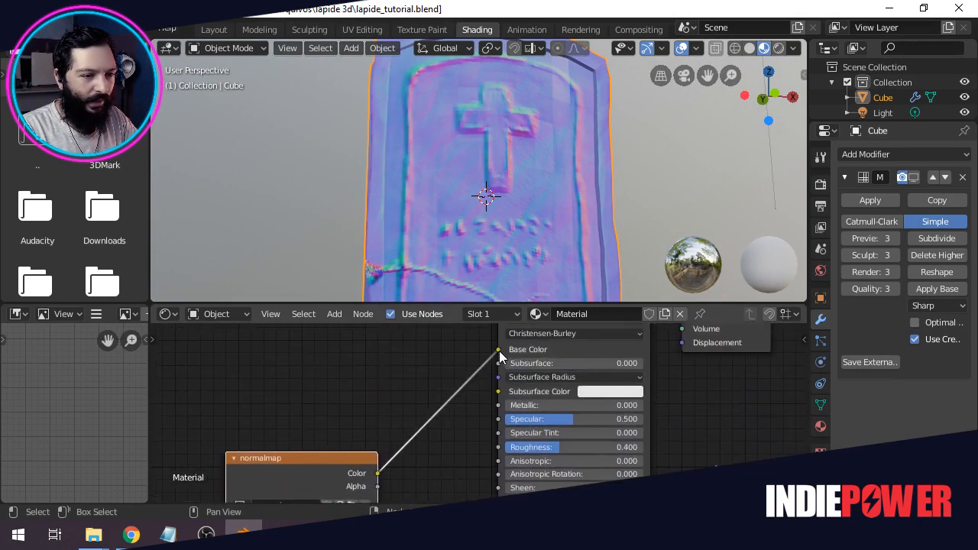
left_click_drag(499, 349, 410, 482)
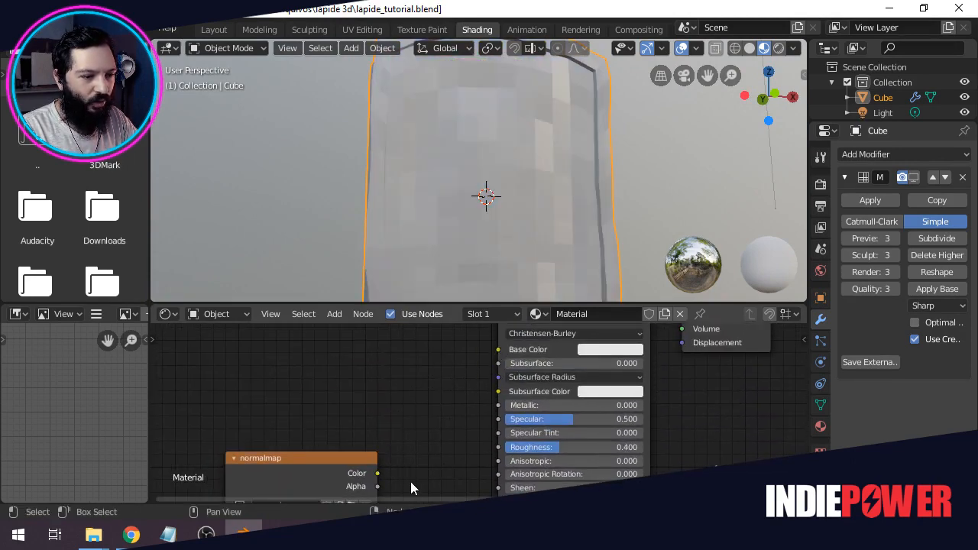
Connect the normalmap texture's Color output directly to the Principled BSDF's Normal input and inspect the tombstone's shading.
middle_click_drag(410, 482, 415, 355)
left_click_drag(361, 333, 330, 378)
middle_click_drag(435, 425, 396, 406)
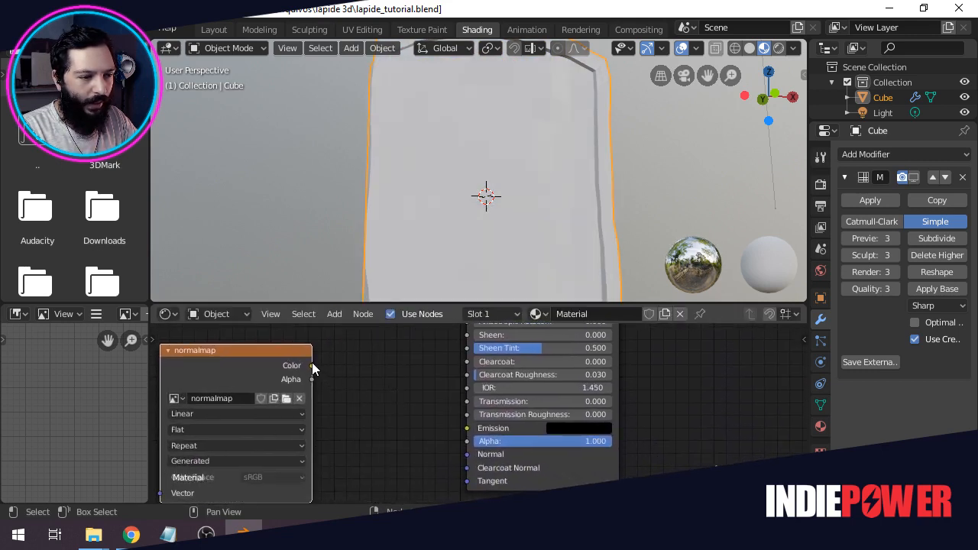
mouse_move(312, 365)
left_mouse_down()
mouse_move(398, 381)
mouse_move(445, 450)
mouse_move(466, 455)
left_mouse_up()
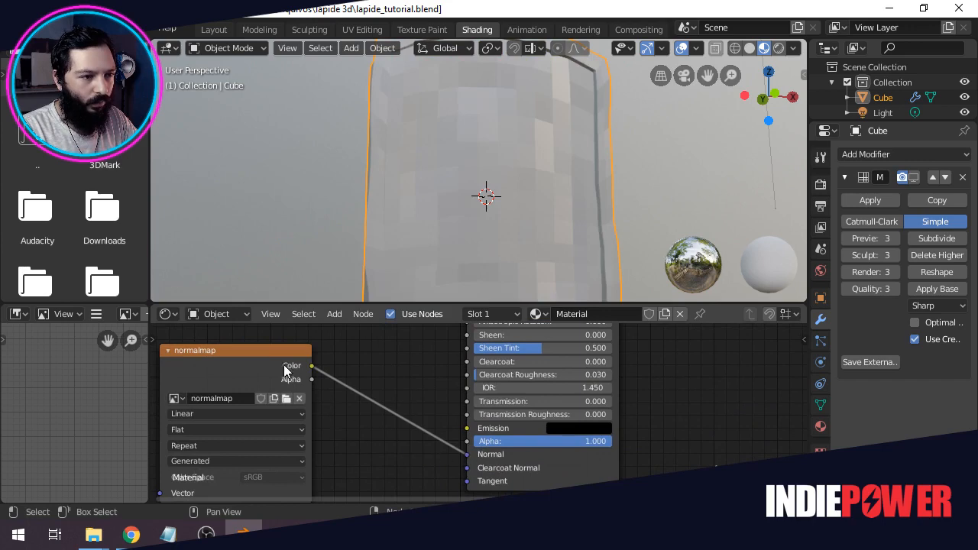
left_click_drag(272, 348, 273, 378)
middle_click_drag(339, 191, 479, 218)
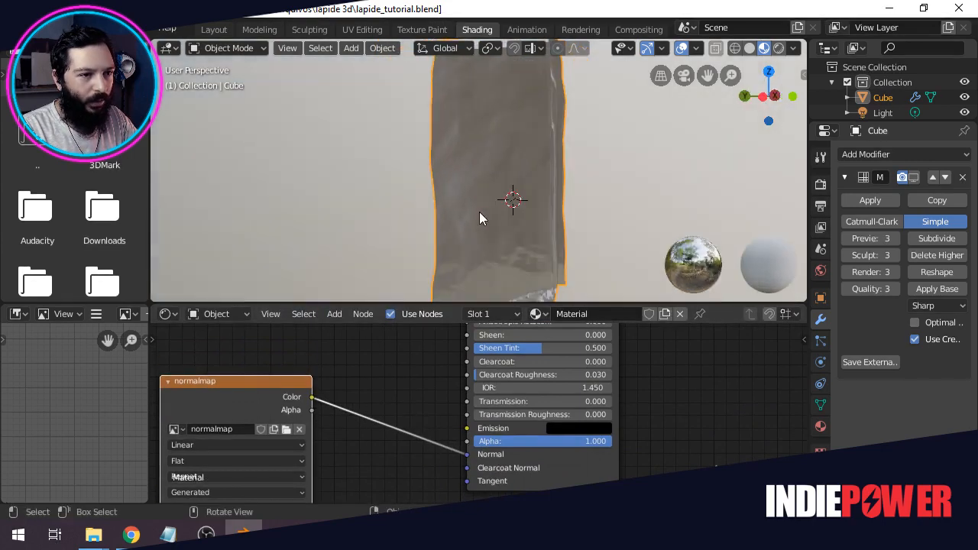
middle_click_drag(392, 192, 333, 184)
Insert a Tangent Space Normal Map node between the normalmap texture's Color output and the Principled BSDF's Normal input.
left_click_drag(308, 382, 253, 385)
middle_click_drag(309, 386, 377, 376)
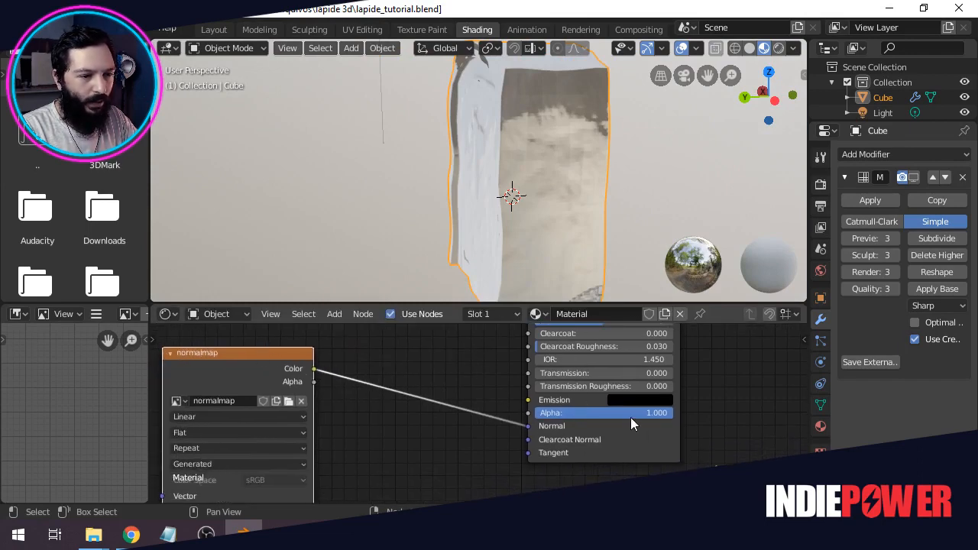
left_click(336, 314)
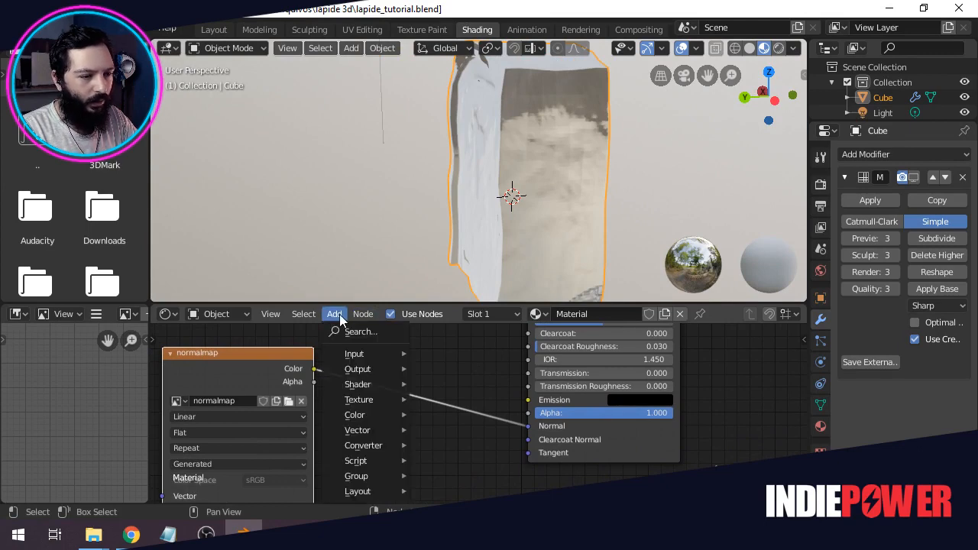
mouse_move(370, 399)
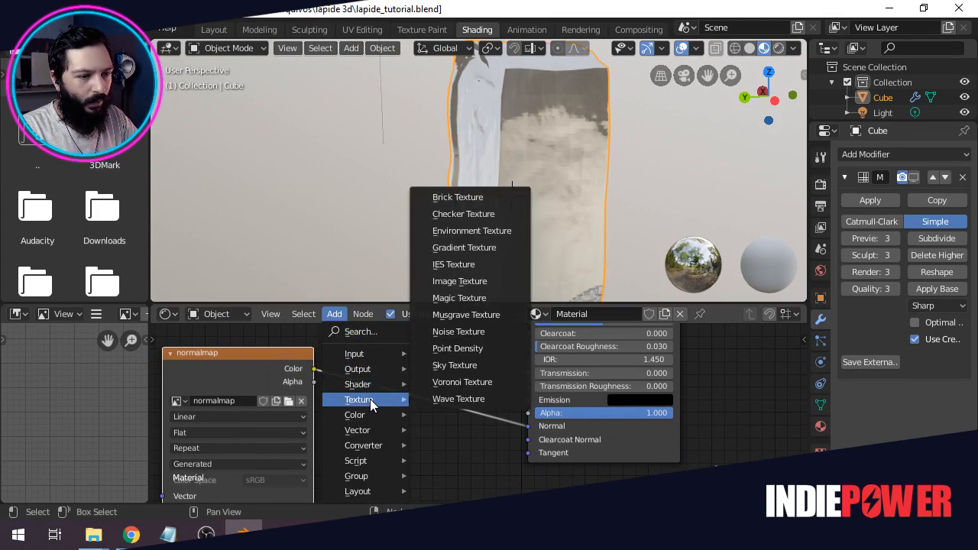
mouse_move(374, 432)
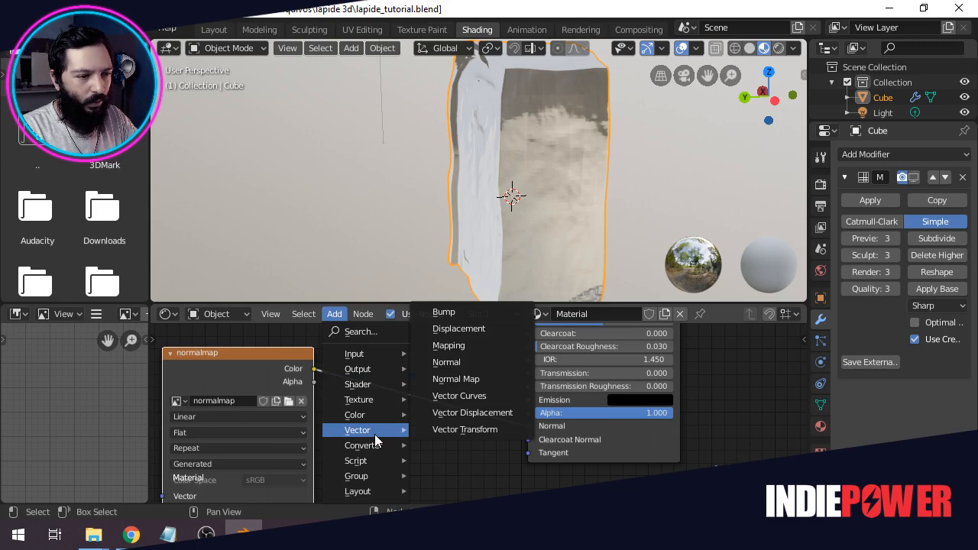
left_click(481, 379)
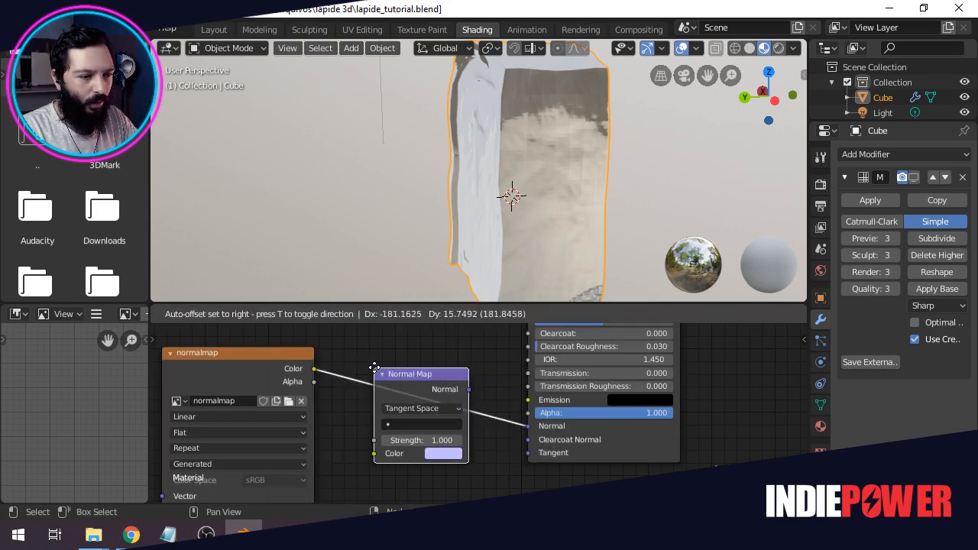
left_click(382, 373)
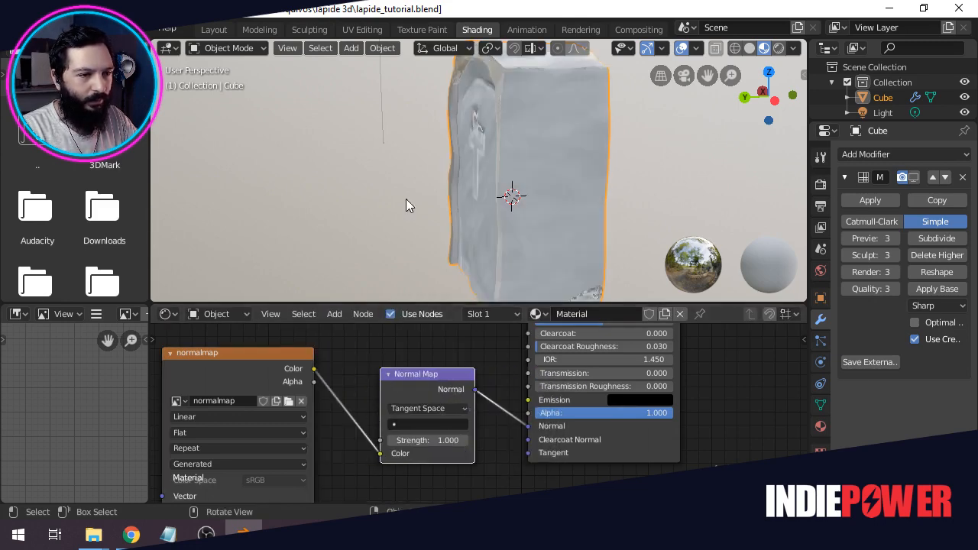
Lower the Principled BSDF's Roughness to 0.127 and examine the tombstone's reflections.
middle_click_drag(406, 199, 585, 197)
mouse_move(474, 208)
middle_mouse_down()
mouse_move(582, 145)
mouse_move(547, 176)
mouse_move(429, 174)
mouse_move(468, 221)
middle_mouse_up()
scroll(736, 382, "up", 5, "shift")
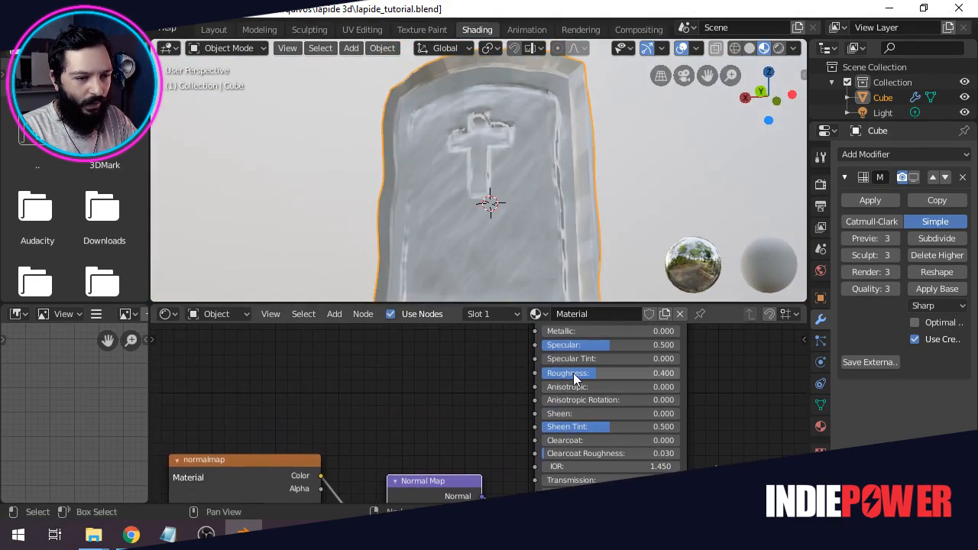
middle_click_drag(515, 160, 458, 177)
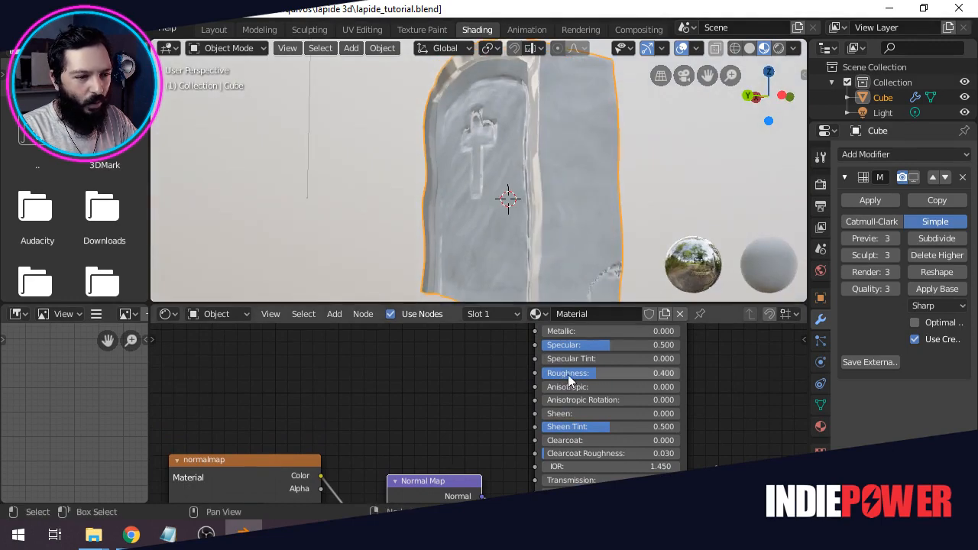
middle_click_drag(483, 123, 548, 159)
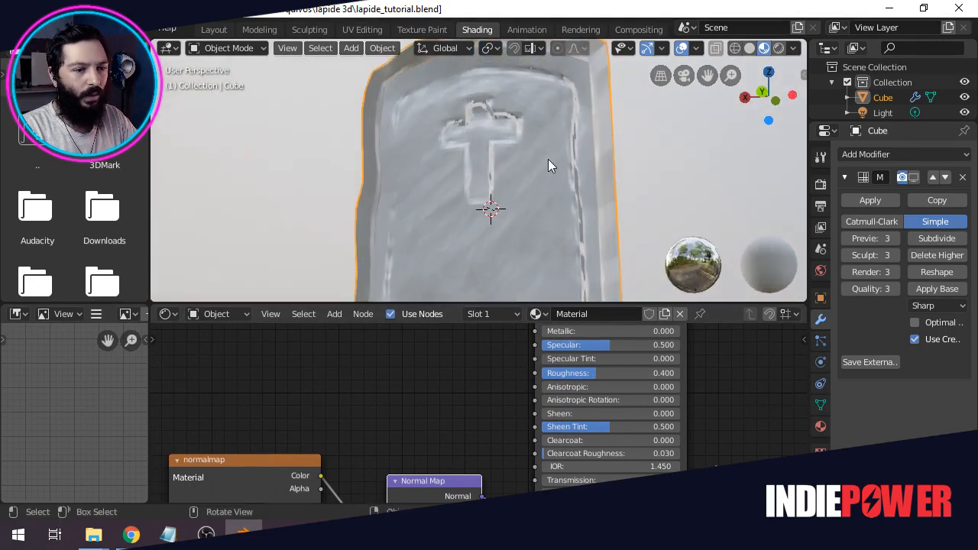
left_click_drag(595, 373, 574, 373)
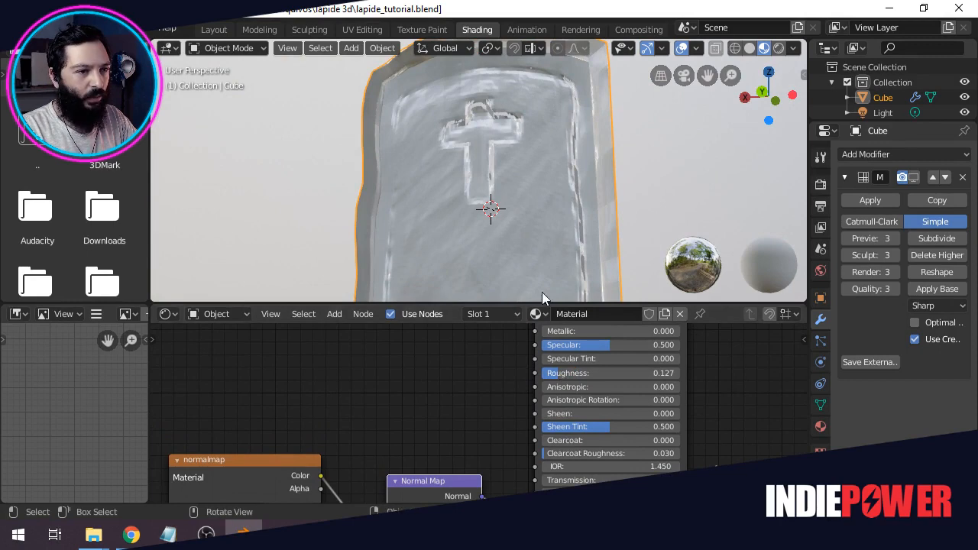
middle_click_drag(543, 214, 426, 244)
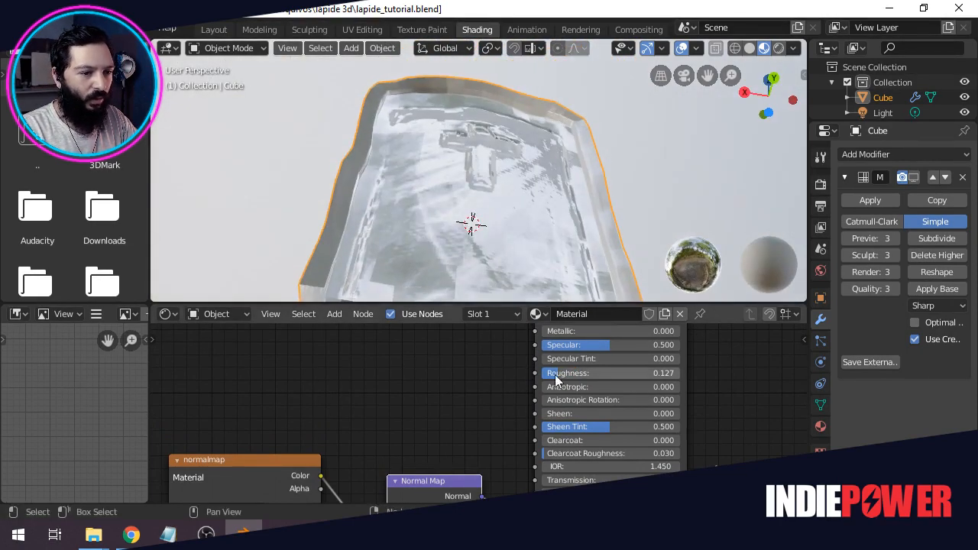
Raise the Principled BSDF's Roughness to 0.918 and inspect the duller stone surface.
left_click_drag(580, 373, 664, 372)
middle_click_drag(539, 122, 510, 174)
scroll(448, 152, "up", 2)
middle_click_drag(421, 172, 454, 234)
Select the scene light, switch to the Layout workspace in Rendered shading, and set the render engine to Eevee.
scroll(467, 148, "down", 5)
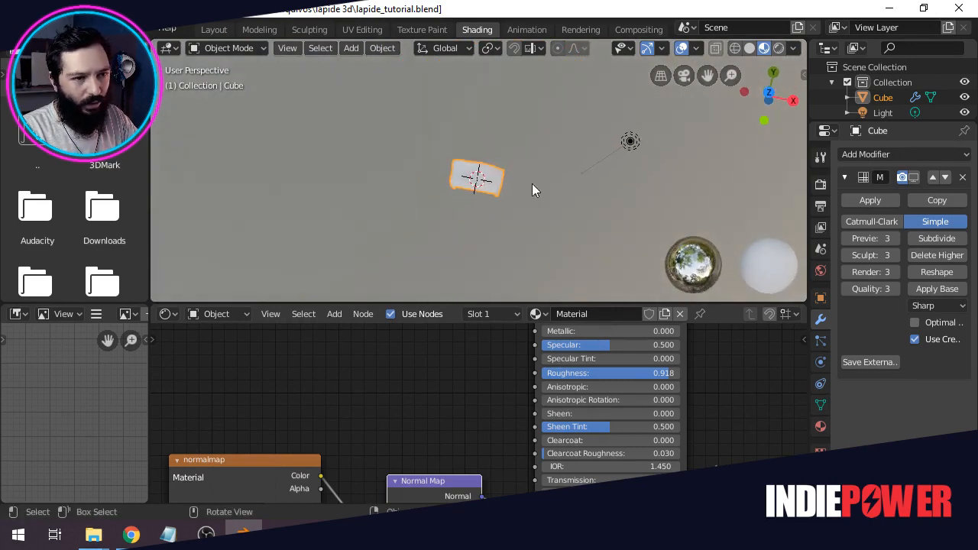
left_click(629, 142)
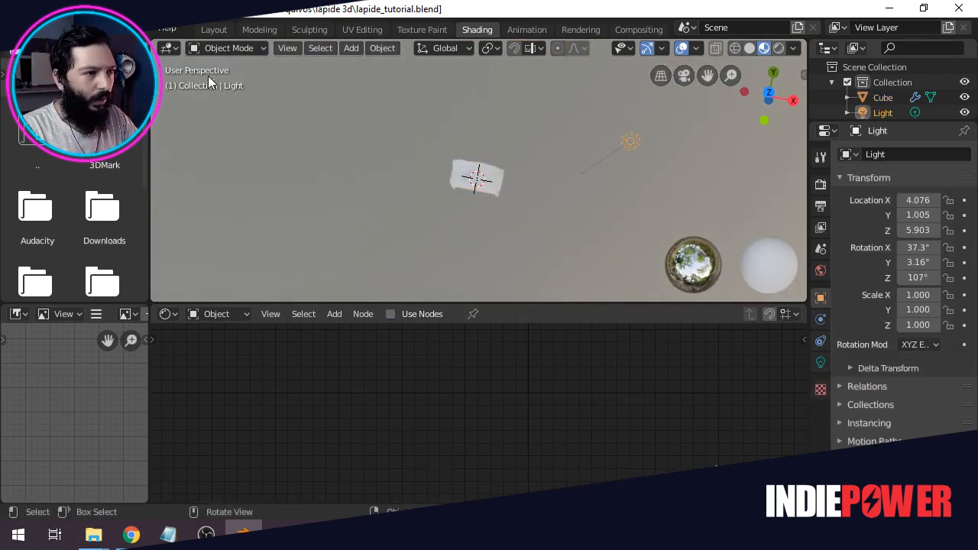
left_click(215, 30)
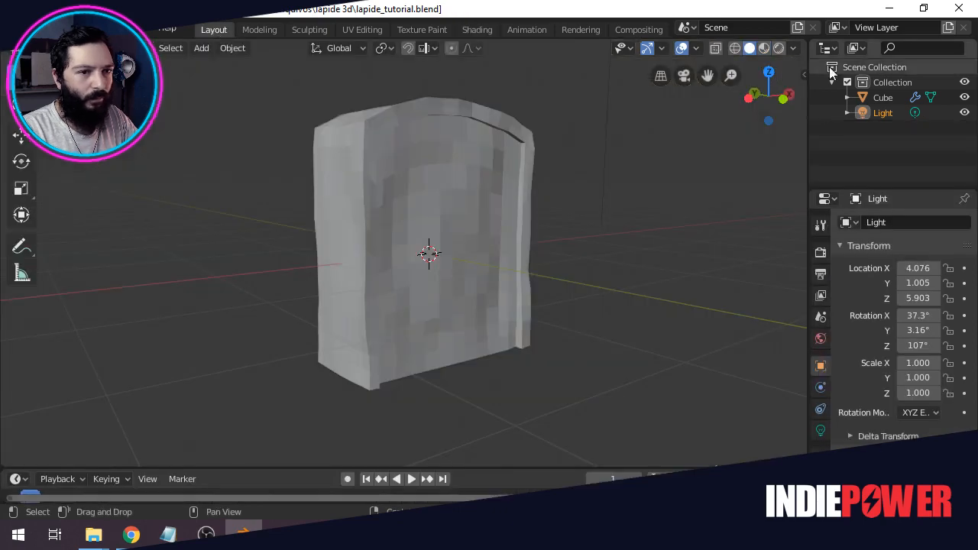
left_click(780, 48)
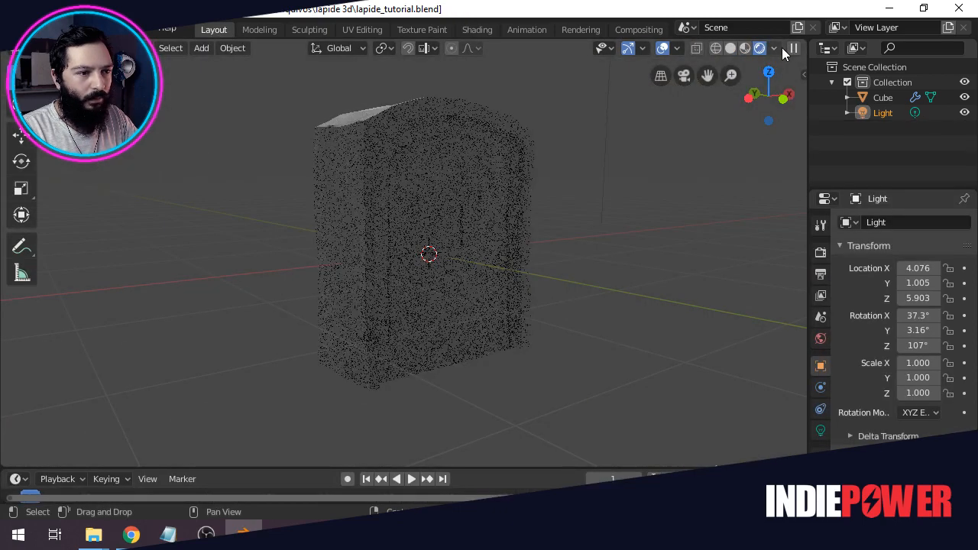
left_click(821, 253)
left_click(928, 225)
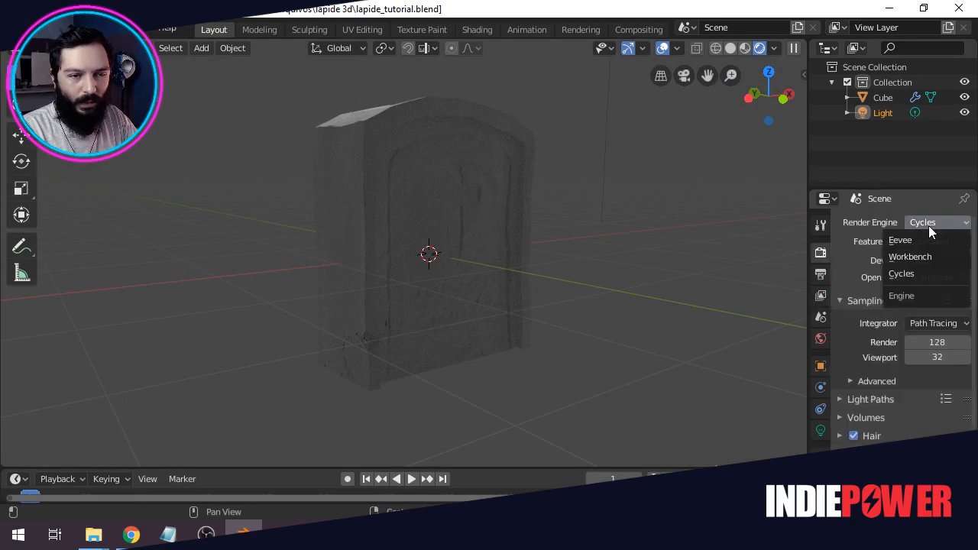
left_click(919, 239)
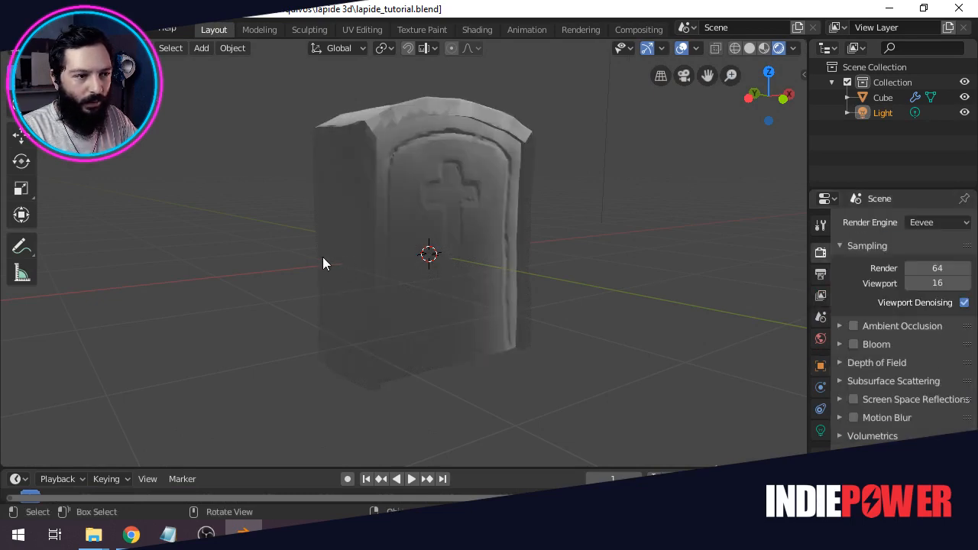
Move the light freely to a new position beside the tombstone and check how it lights the carved relief.
middle_click_drag(322, 256, 479, 318)
scroll(484, 317, "down", 6)
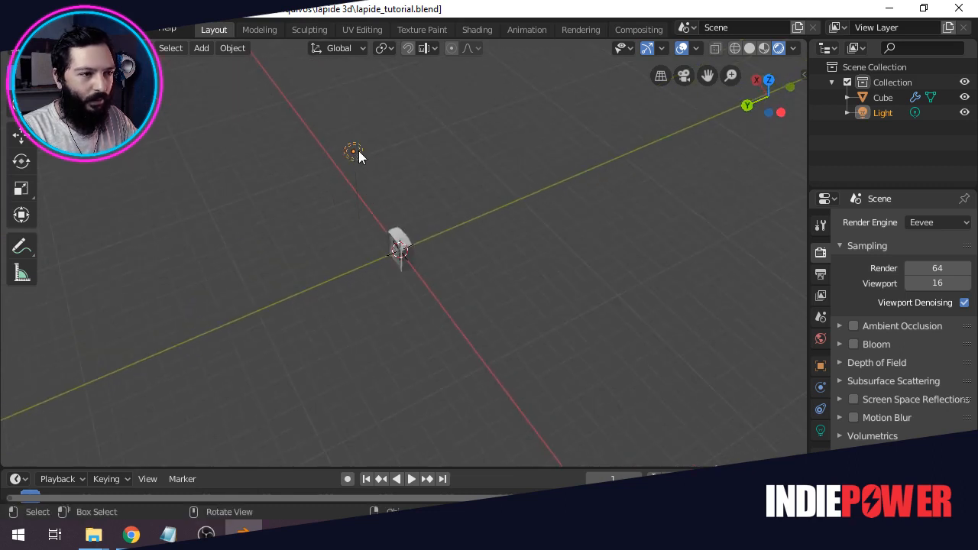
left_click(21, 136)
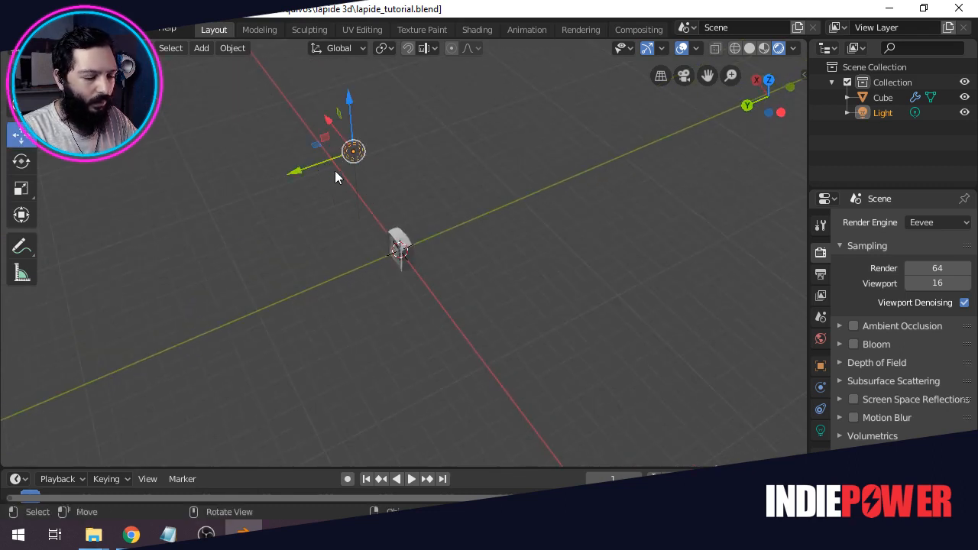
key("g")
left_click(314, 275)
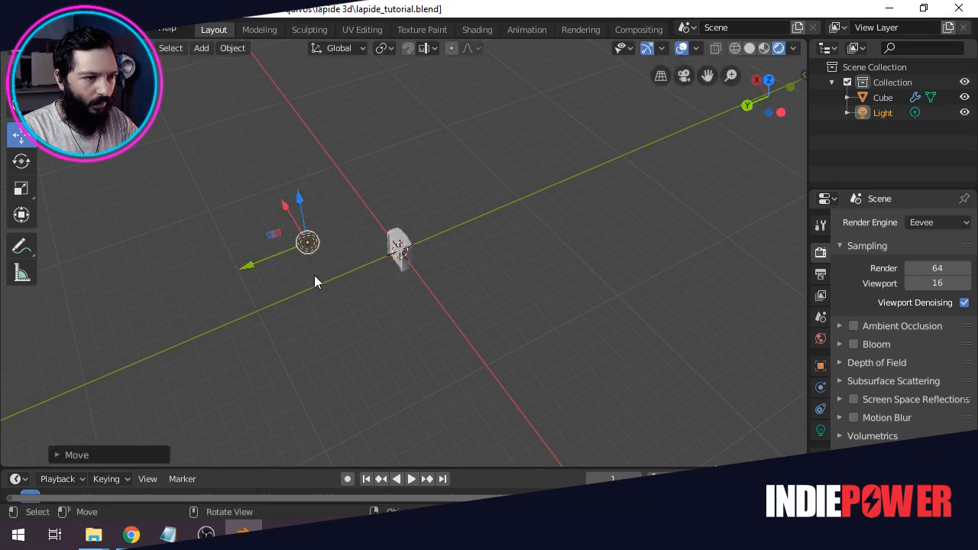
scroll(351, 296, "up", 4)
scroll(352, 290, "up", 2)
middle_click_drag(351, 291, 419, 214)
scroll(358, 302, "up", 4)
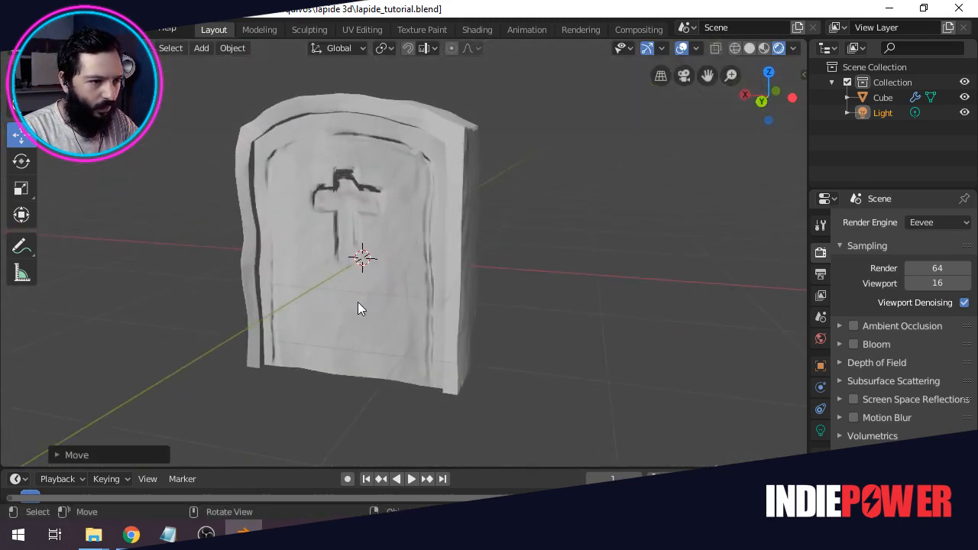
middle_click_drag(358, 302, 469, 270)
Move the light along the X axis to the tombstone's negative X side and raise it along Z.
scroll(548, 272, "down", 7)
middle_click_drag(591, 198, 549, 271)
middle_click_drag(642, 175, 443, 367)
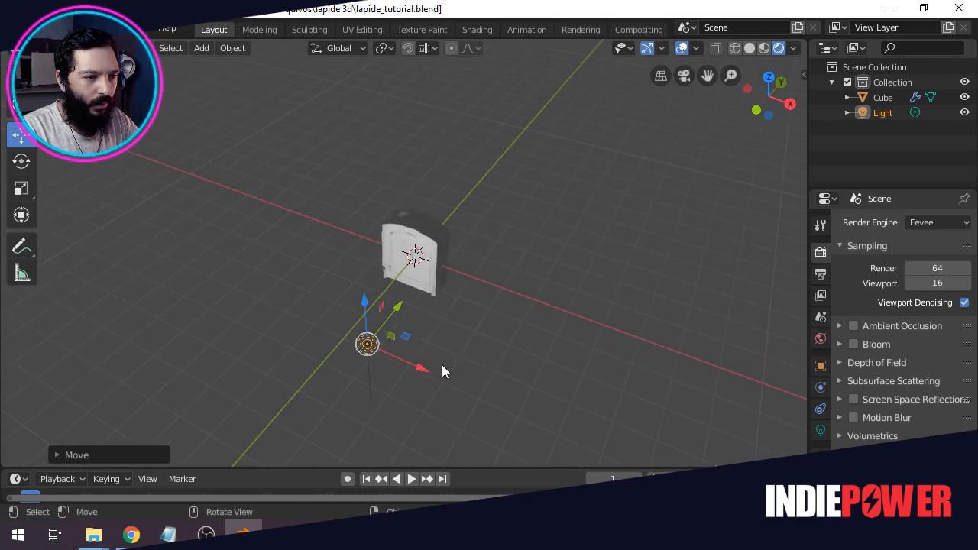
key("g")
key("x")
left_click(247, 329)
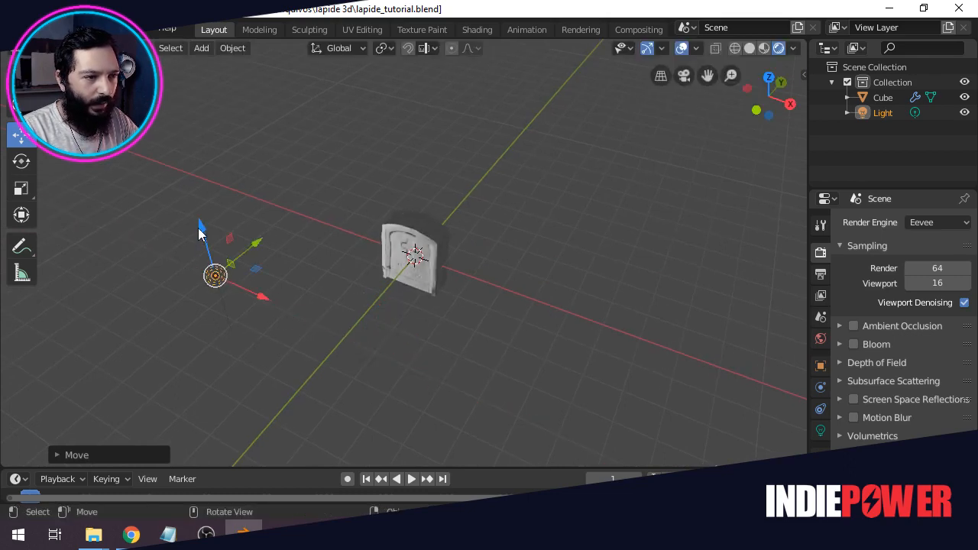
left_click_drag(198, 233, 188, 163)
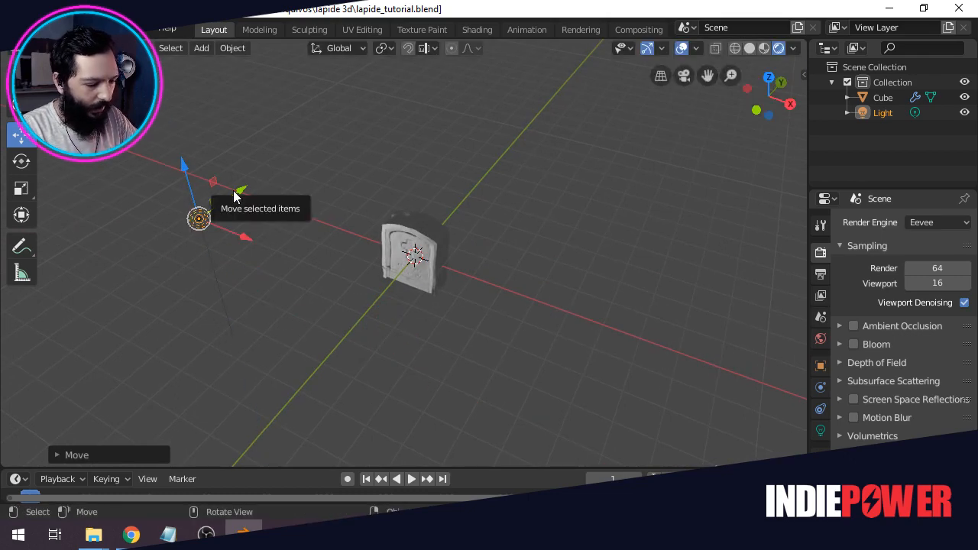
Duplicate the light, place the copy behind the tombstone on the opposite side, and inspect the engraved front.
key("shift+d")
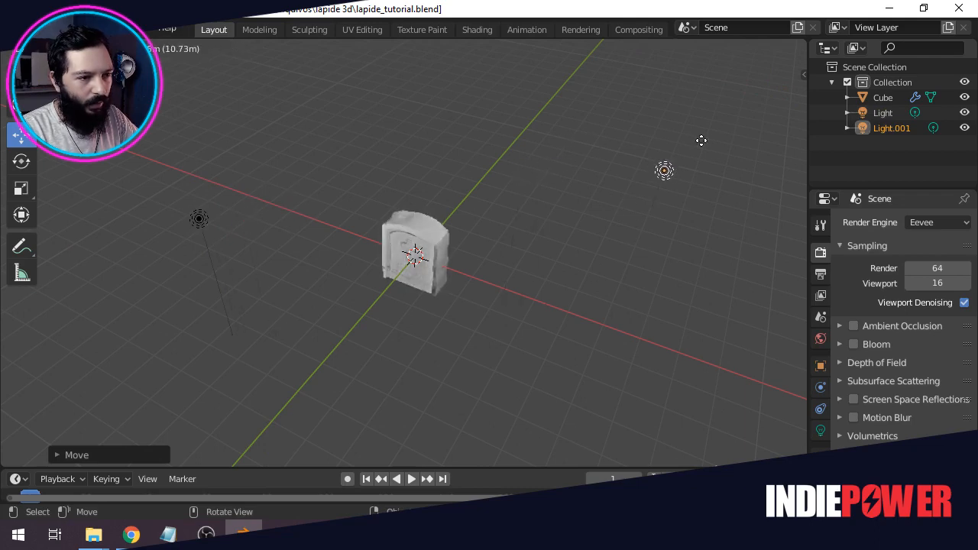
left_click(710, 153)
scroll(458, 314, "up", 3)
mouse_move(458, 314)
middle_mouse_down()
mouse_move(410, 349)
mouse_move(516, 262)
mouse_move(509, 218)
mouse_move(464, 311)
middle_mouse_up()
scroll(460, 279, "up", 5)
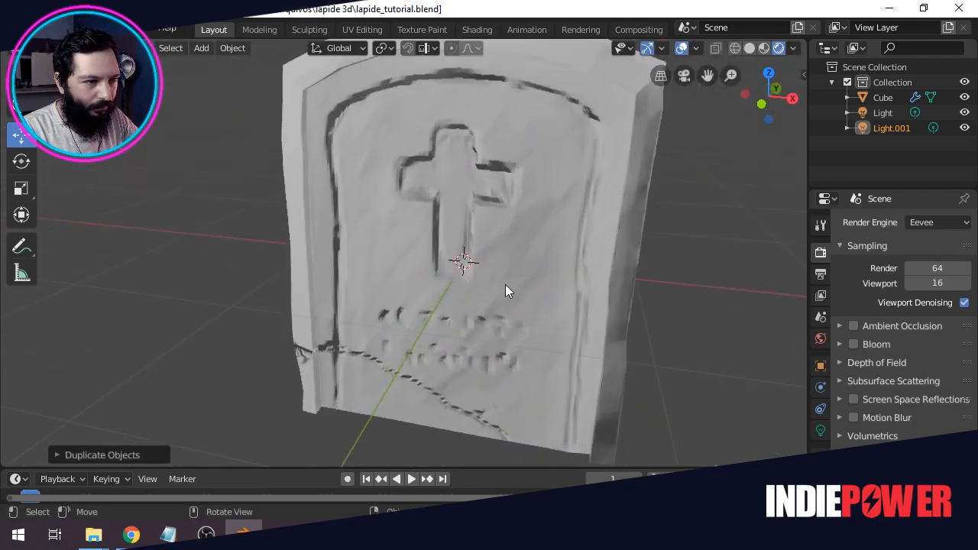
middle_click_drag(504, 284, 475, 275)
scroll(475, 274, "down", 6)
Duplicate the original light to the other front corner of the tombstone and inspect the lighting on all sides.
middle_click_drag(484, 311, 416, 378)
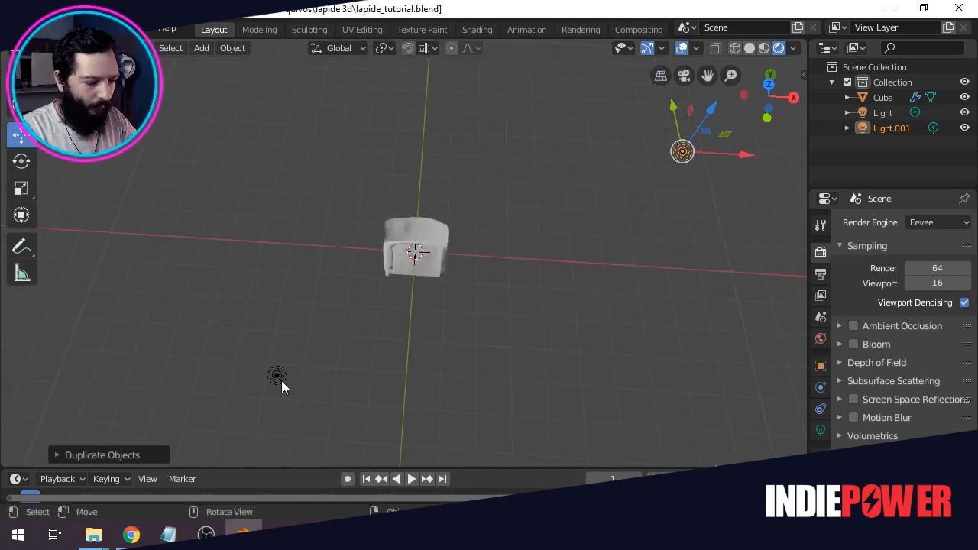
left_click(277, 376)
key("shift+g")
key("Escape")
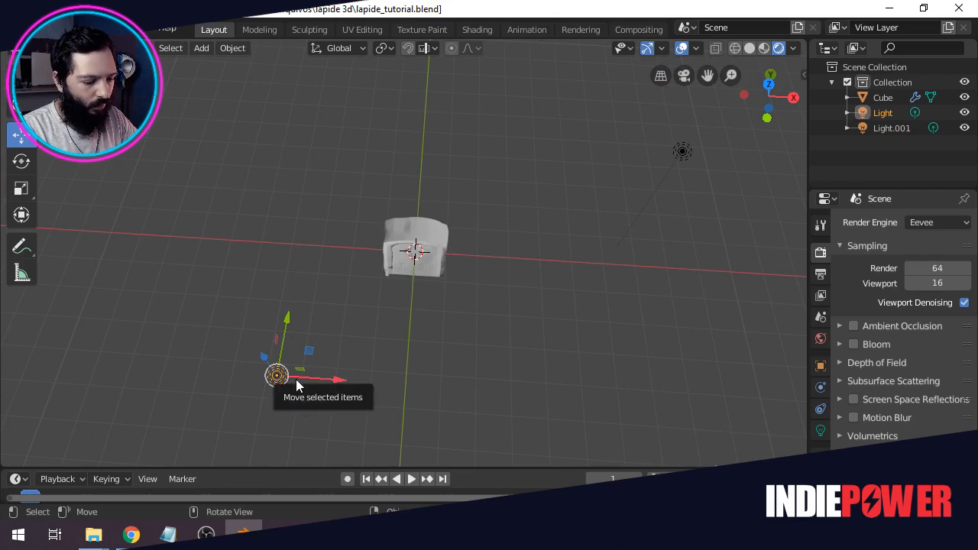
key("shift+d")
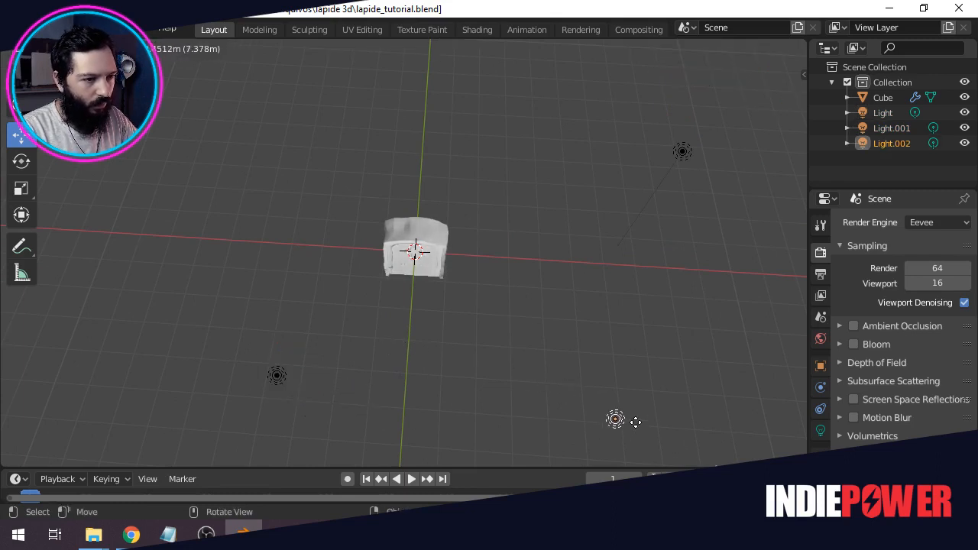
left_click(650, 433)
scroll(458, 317, "up", 7)
middle_click_drag(433, 237, 574, 271)
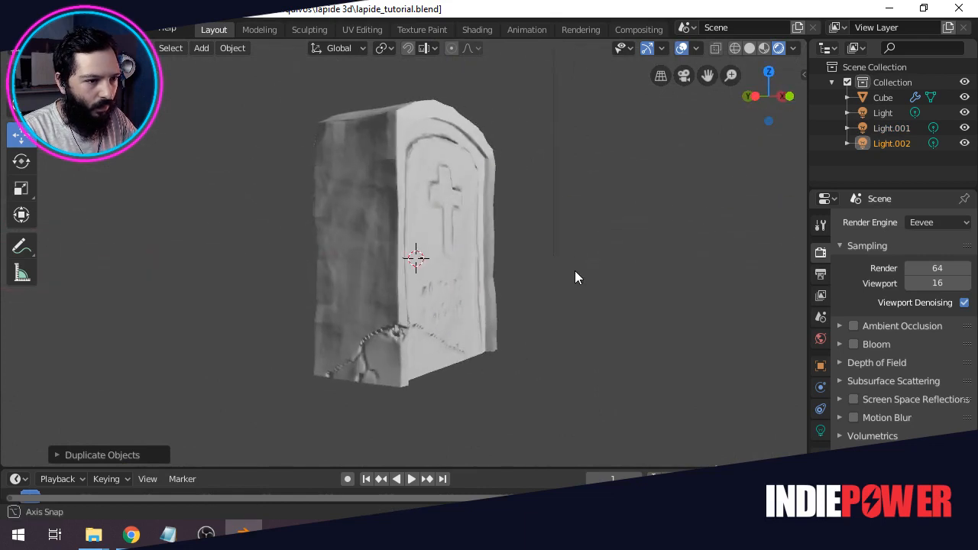
middle_click_drag(327, 270, 452, 260)
middle_click_drag(543, 265, 304, 225)
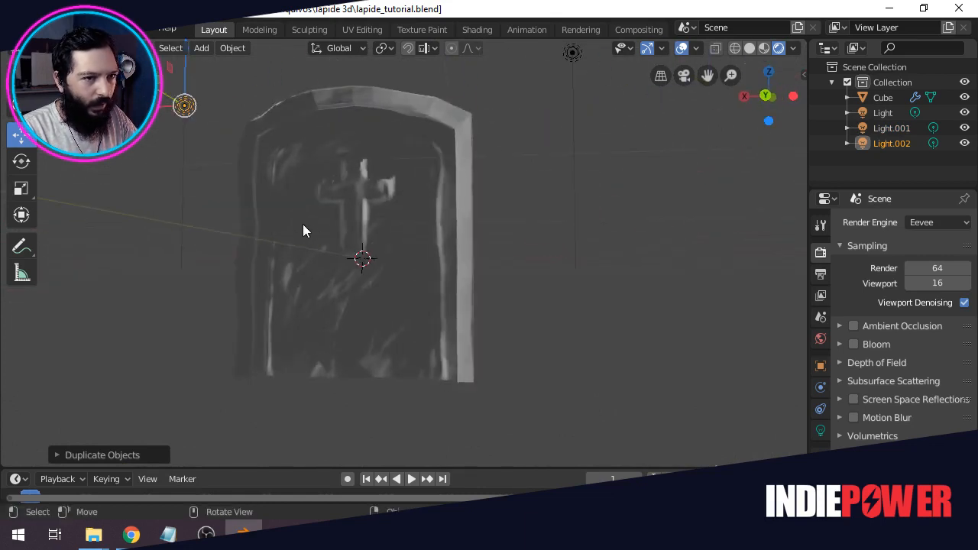
Compare the low-poly tombstone in Solid and Rendered shading, examining the baked crack, cross and lettering up close.
left_click(749, 48)
mouse_move(497, 230)
middle_mouse_down()
mouse_move(460, 252)
mouse_move(619, 267)
mouse_move(299, 272)
mouse_move(337, 278)
mouse_move(764, 95)
middle_mouse_up()
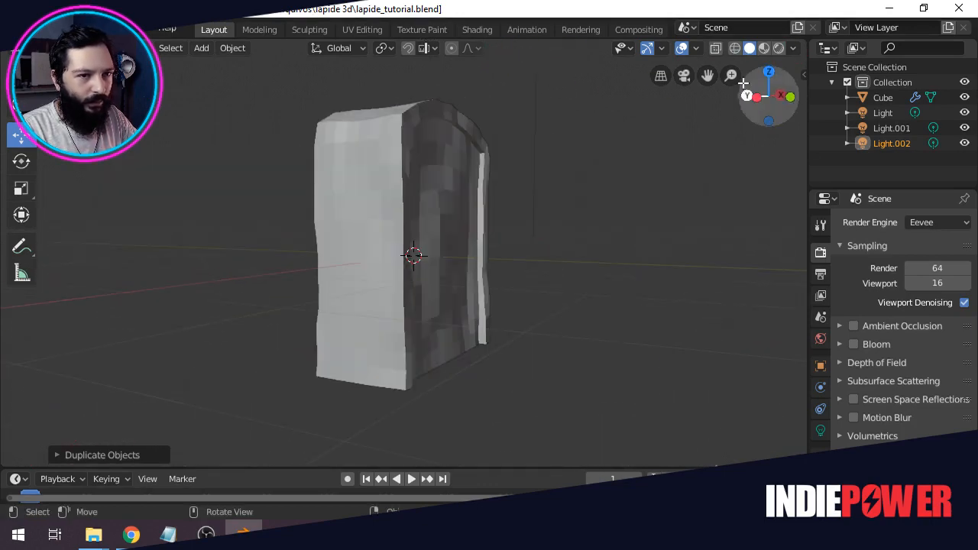
left_click(780, 47)
middle_click_drag(559, 224, 387, 208)
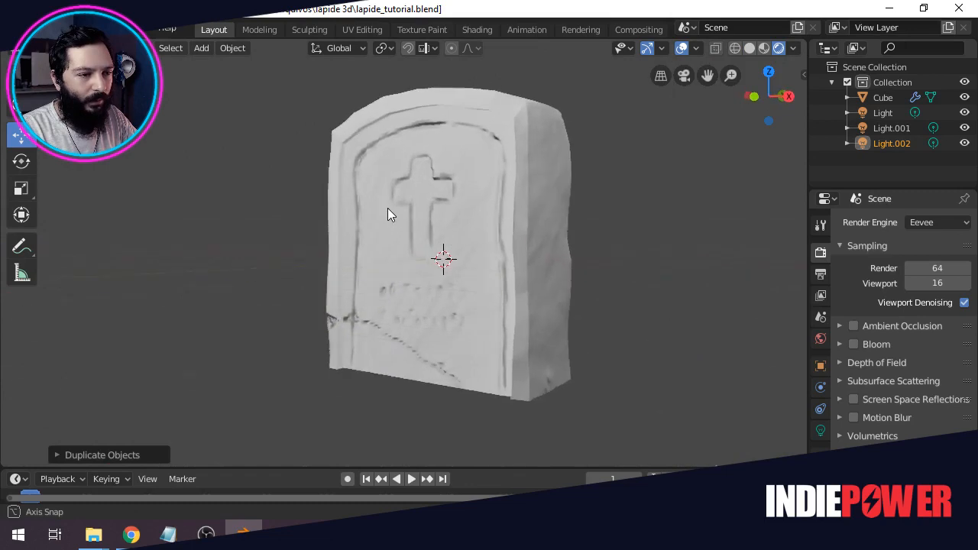
scroll(347, 348, "up", 3)
middle_click_drag(321, 392, 299, 375)
scroll(235, 407, "up", 4)
middle_click_drag(236, 407, 211, 405)
scroll(212, 411, "down", 3)
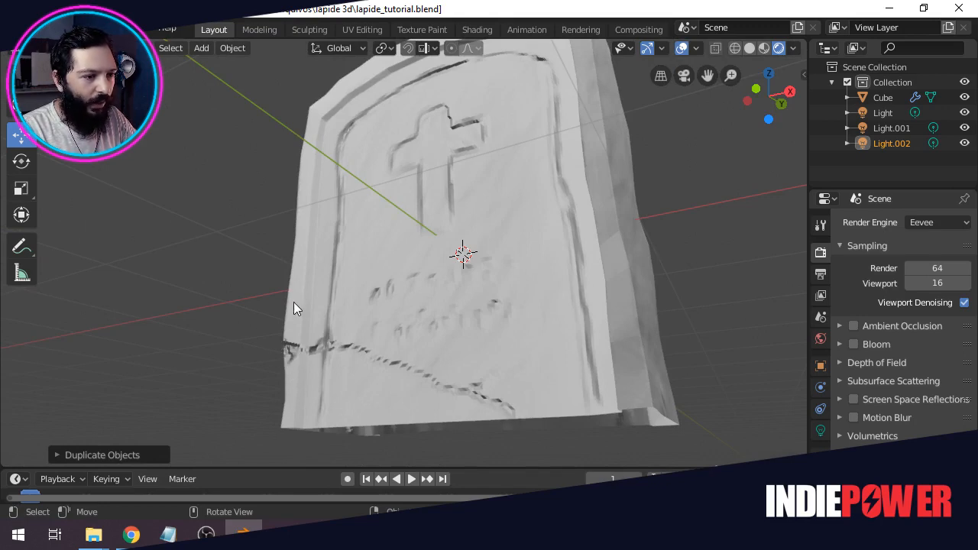
left_click(748, 48)
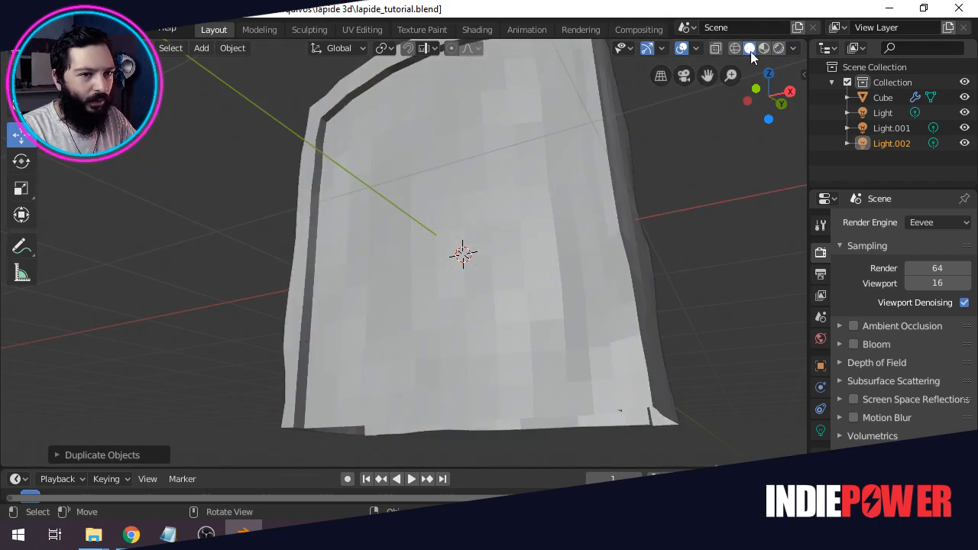
Examine the tombstone's front, sides and back in Rendered shading, checking the engraving, the crack and the lighting.
left_click(780, 48)
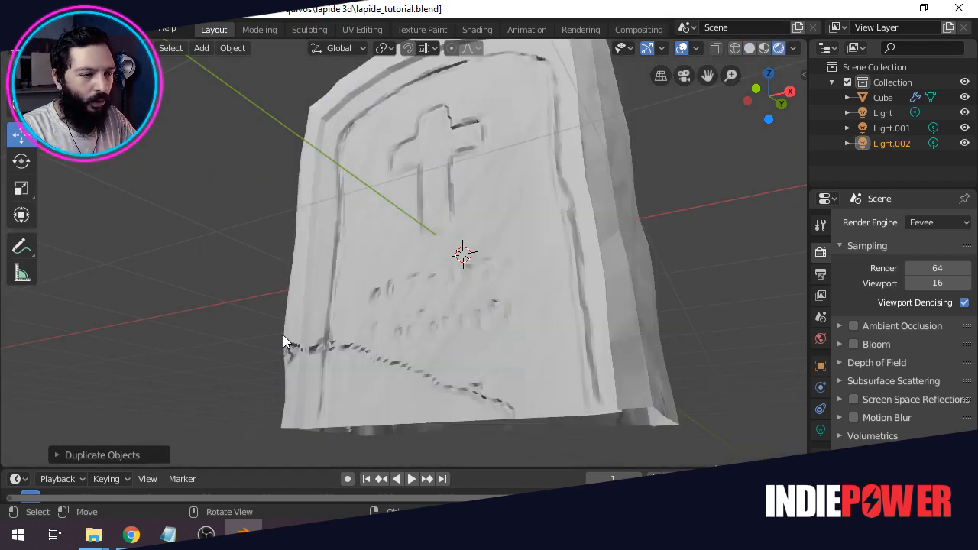
middle_click_drag(275, 334, 408, 366)
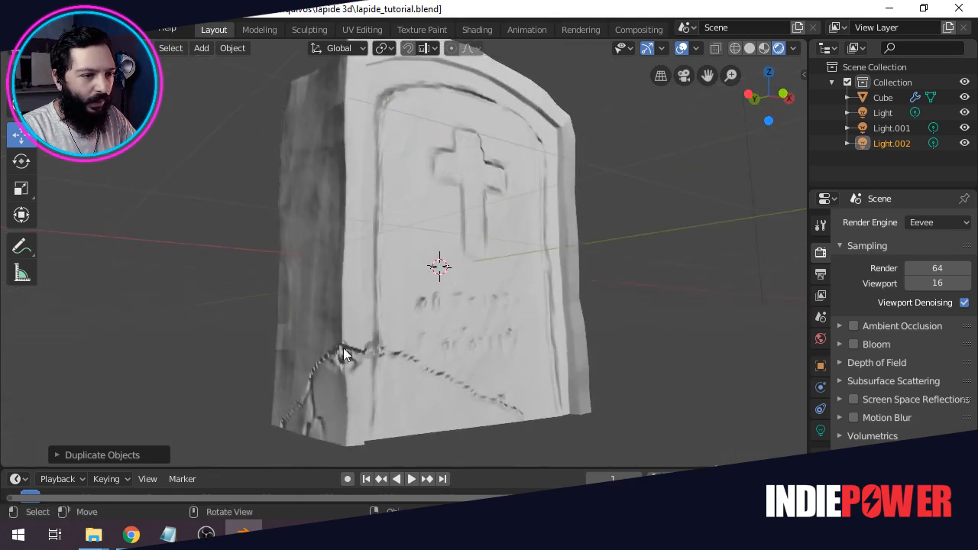
middle_click_drag(343, 347, 447, 376)
scroll(447, 374, "down", 3)
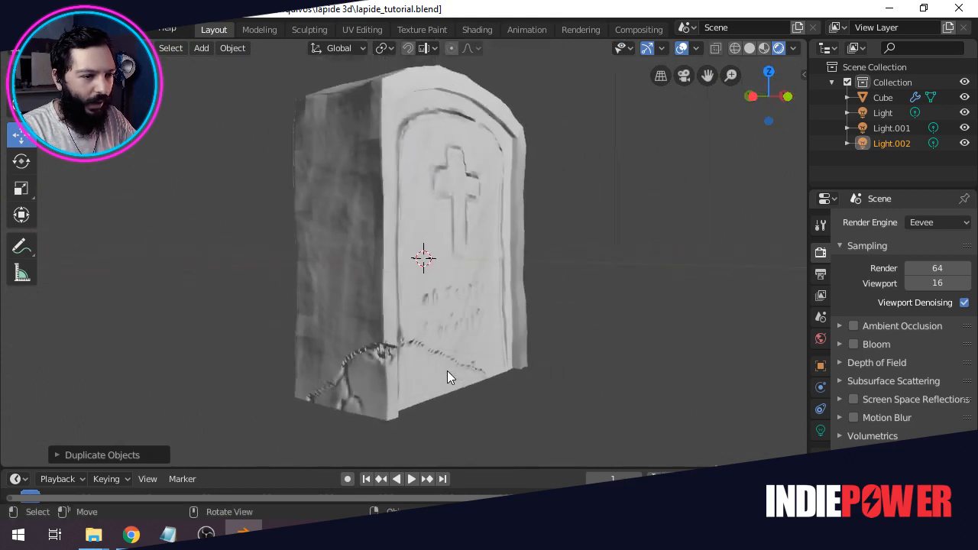
middle_click_drag(387, 334, 517, 347)
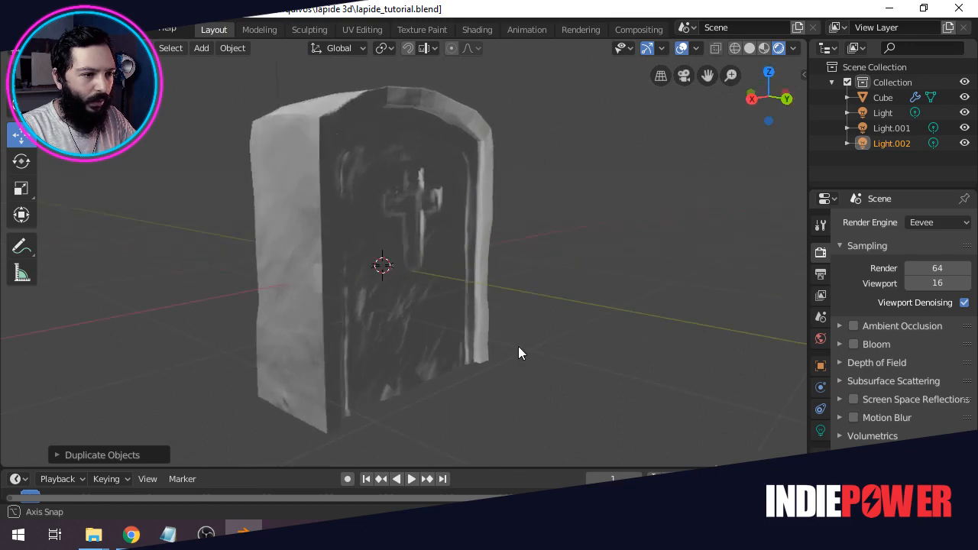
scroll(295, 336, "down", 2)
middle_click_drag(294, 336, 484, 299)
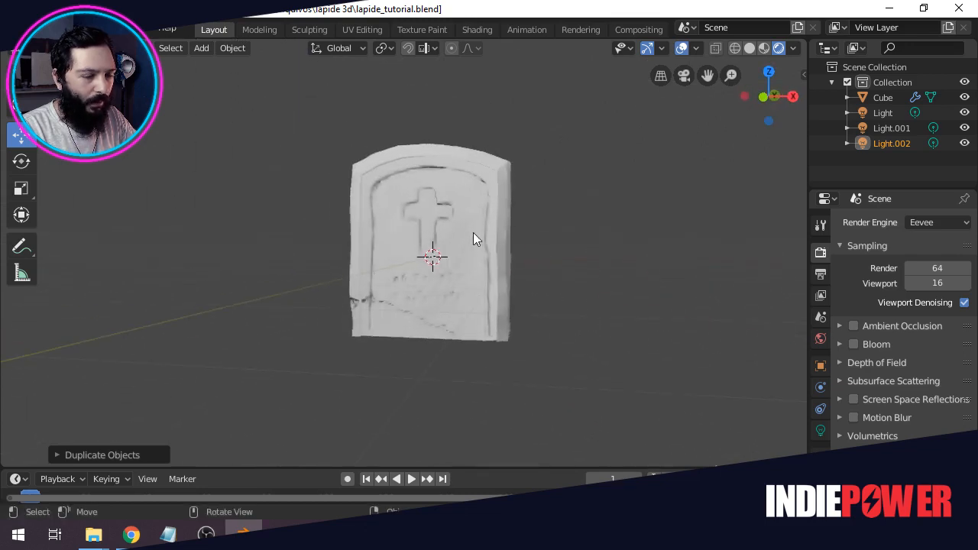
middle_click_drag(474, 238, 502, 232)
scroll(471, 245, "up", 4)
scroll(608, 219, "down", 3)
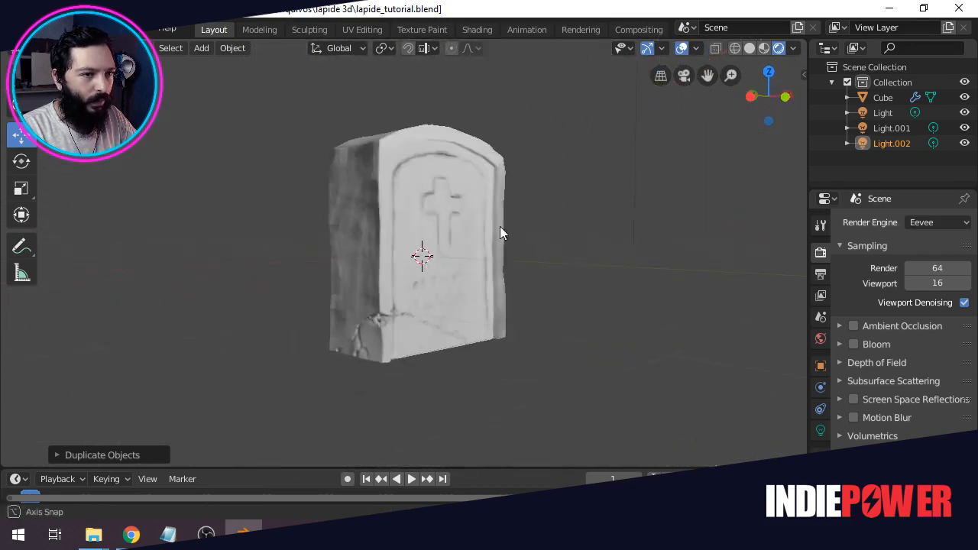
In the Shading workspace, darken the tombstone material's Base Color to a neutral grey with a value of 0.472.
left_click(477, 29)
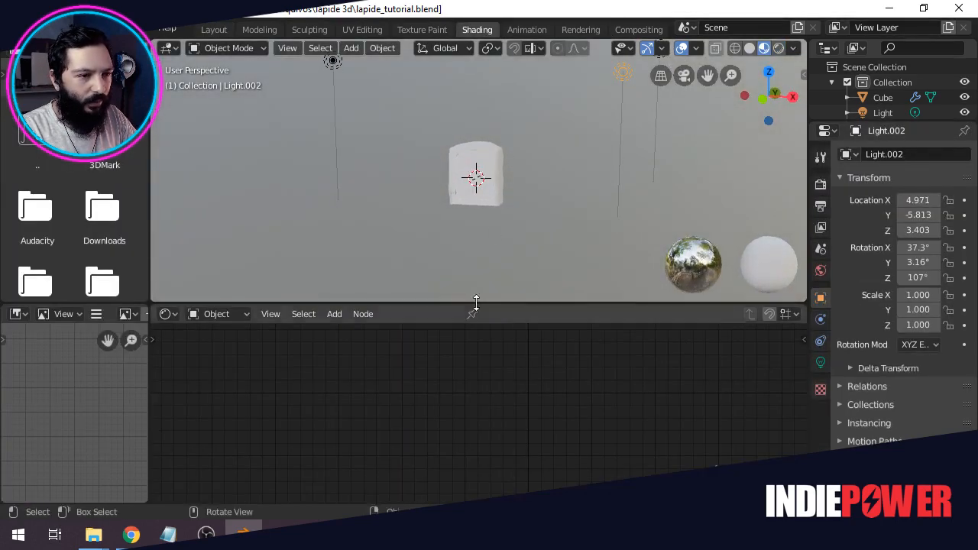
left_click(481, 181)
scroll(505, 136, "up", 2)
middle_click_drag(524, 348, 435, 452)
scroll(489, 190, "up", 2)
scroll(488, 189, "up", 2)
middle_click_drag(509, 190, 313, 191)
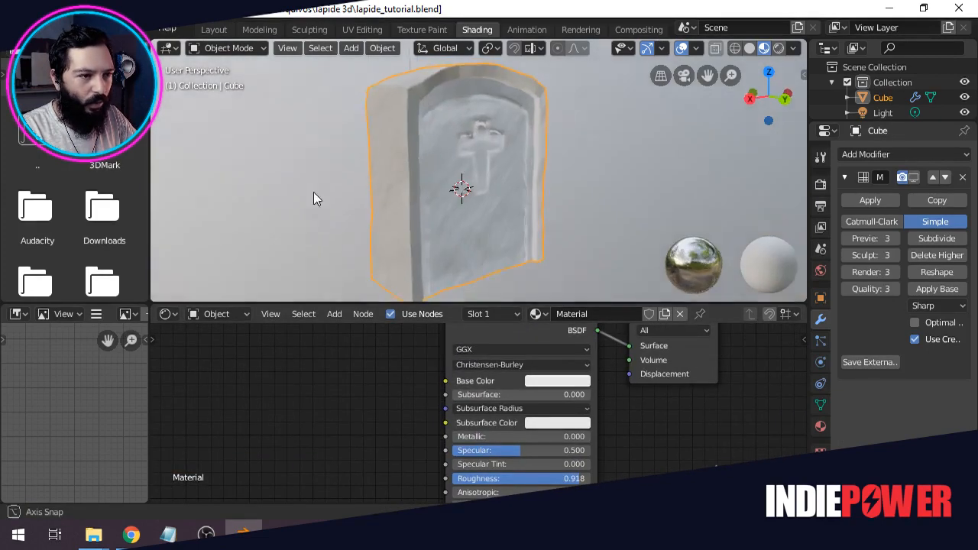
left_click(537, 384)
left_click_drag(631, 235, 633, 246)
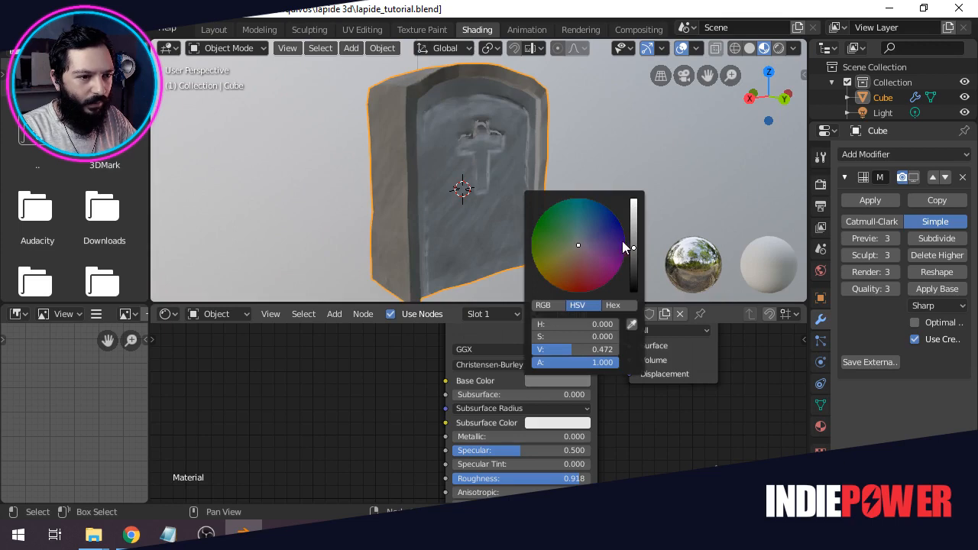
middle_click_drag(360, 200, 630, 183)
Show the Shading viewport in Rendered mode and raise the tombstone material's Specular to 0.832.
left_click(777, 52)
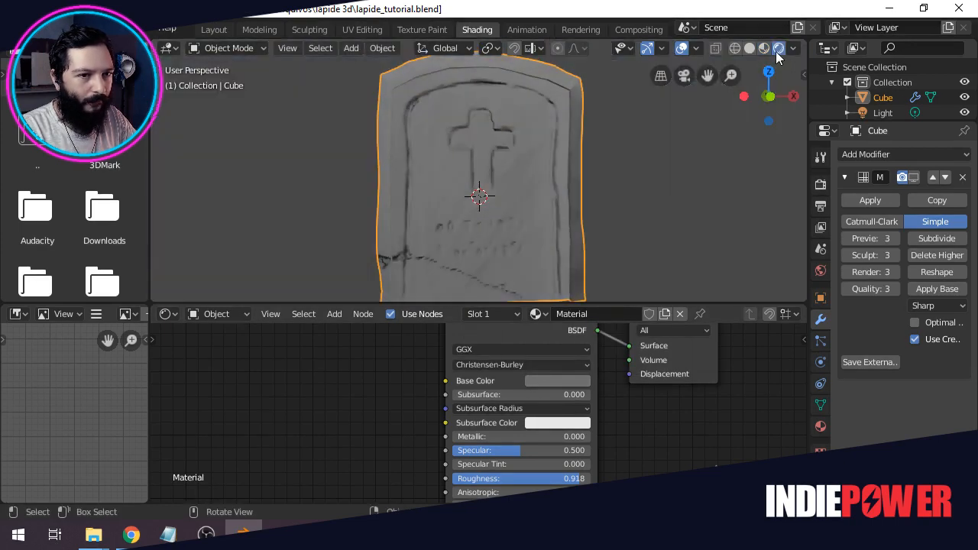
middle_click_drag(507, 198, 358, 199)
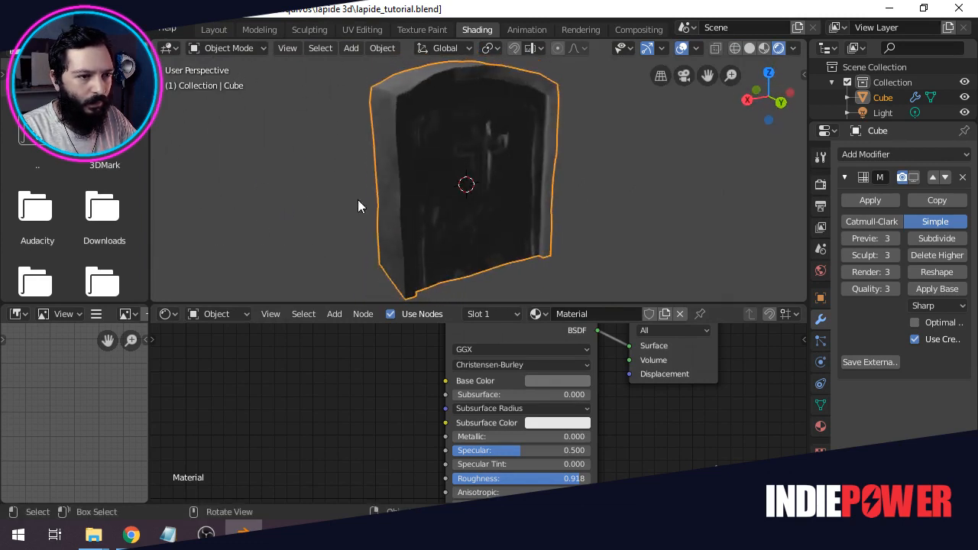
middle_click_drag(407, 173, 512, 181)
middle_click_drag(419, 418, 419, 380)
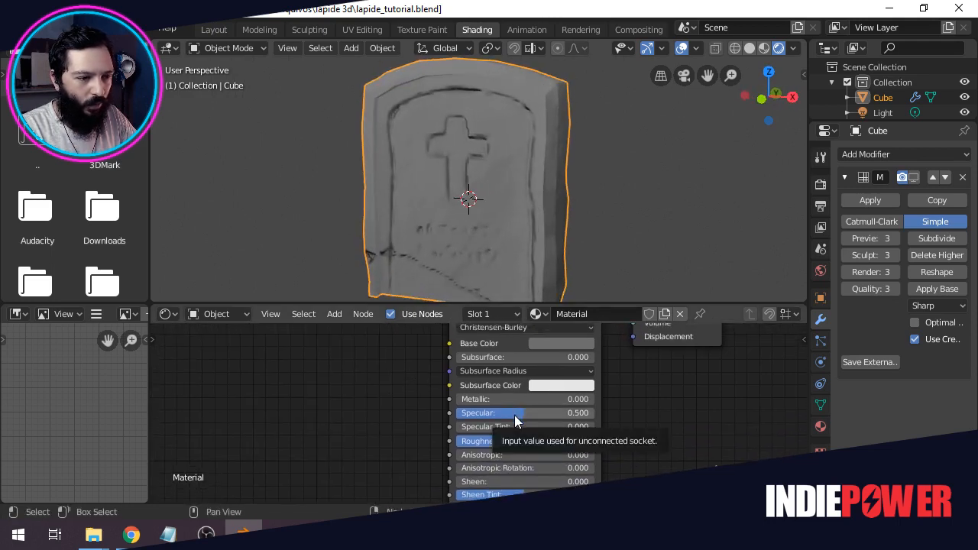
left_click_drag(514, 412, 566, 412)
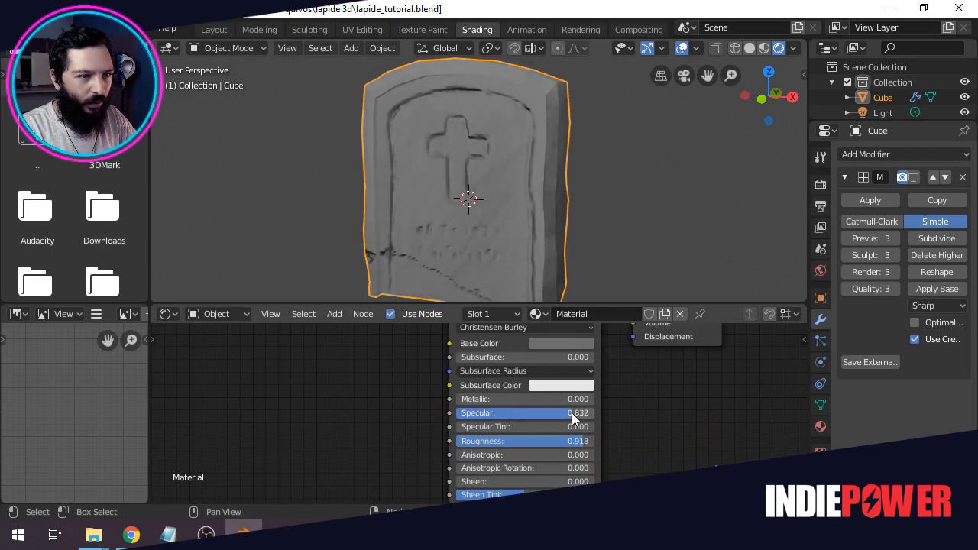
Try a Normal Map strength of 2.600 and inspect the tombstone from the front, back and top.
middle_click_drag(469, 277, 495, 175)
scroll(362, 411, "down", 5, "shift")
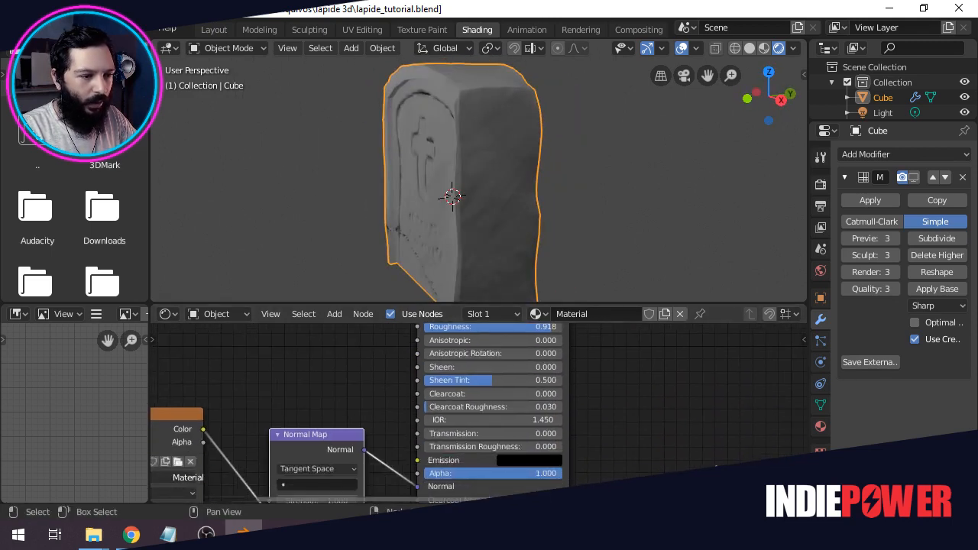
middle_click_drag(388, 412, 426, 385)
middle_click_drag(451, 237, 600, 190)
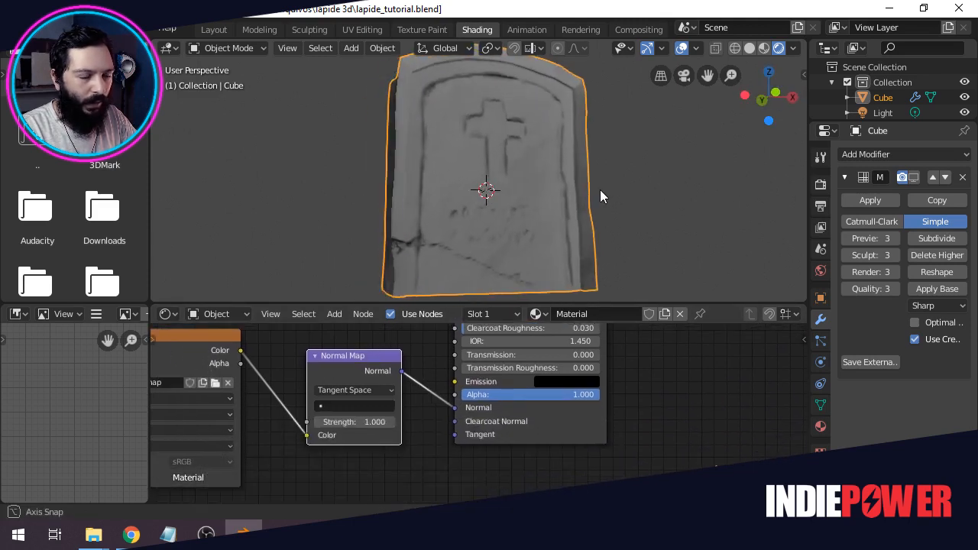
left_click_drag(344, 422, 382, 422)
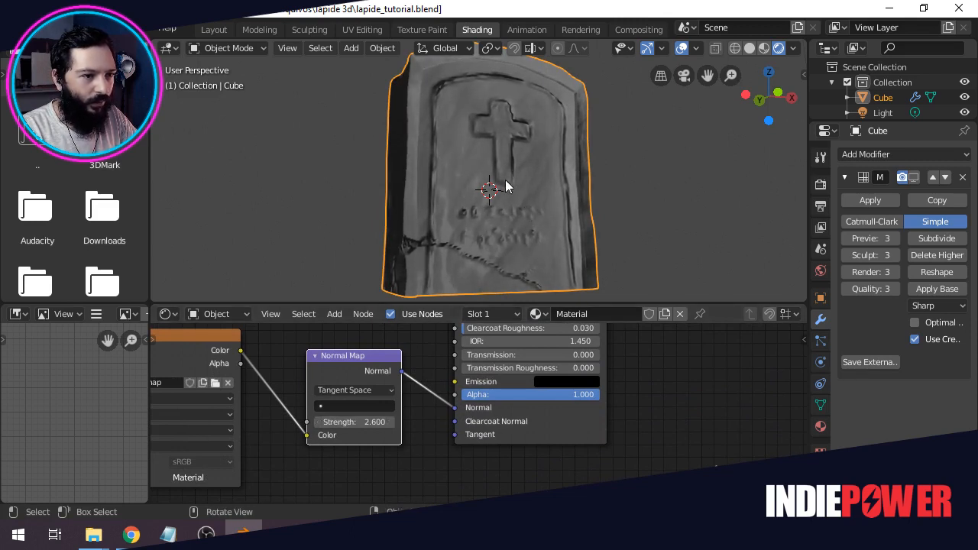
middle_click_drag(474, 187, 610, 183)
middle_click_drag(460, 166, 608, 177)
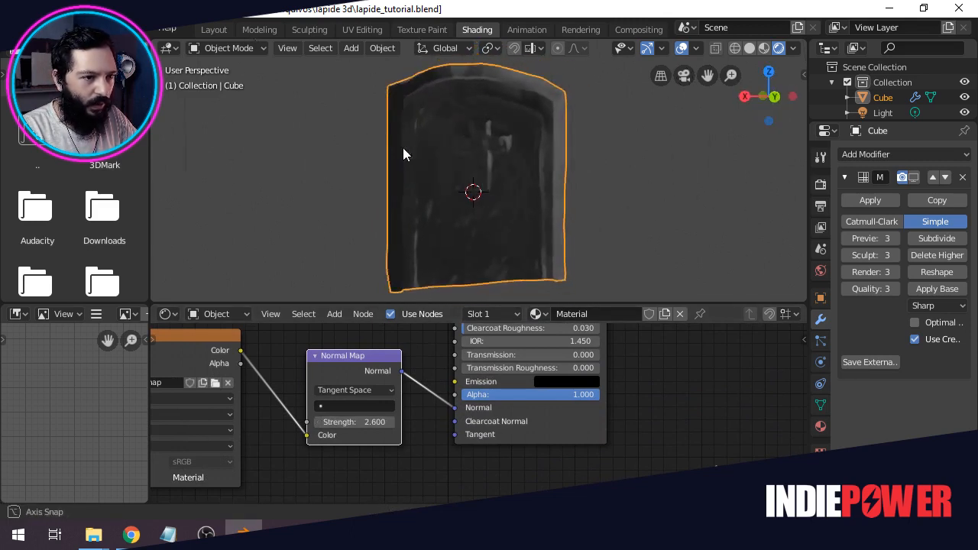
middle_click_drag(403, 147, 386, 244)
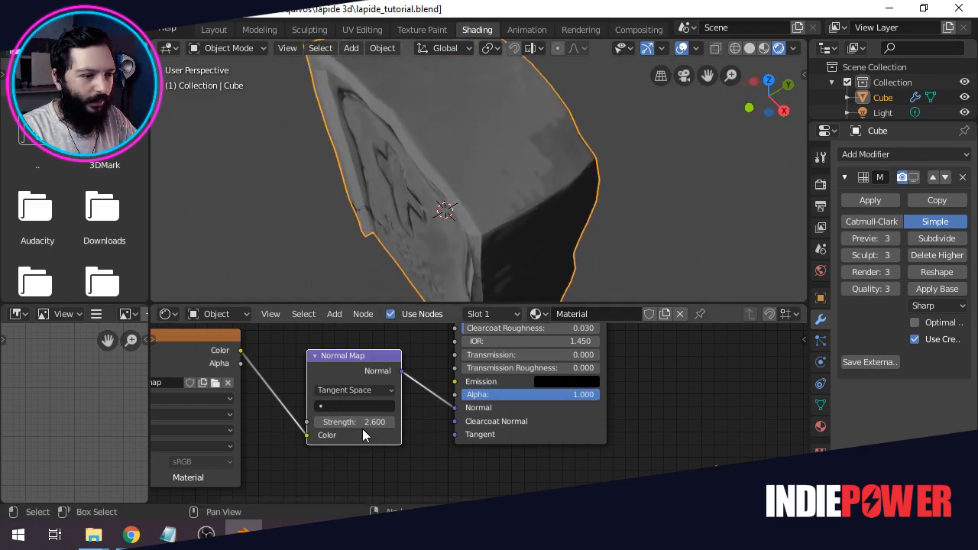
Set the Normal Map strength to 1.100 and compare the tombstone in Solid and Rendered shading.
left_click_drag(363, 424, 309, 424)
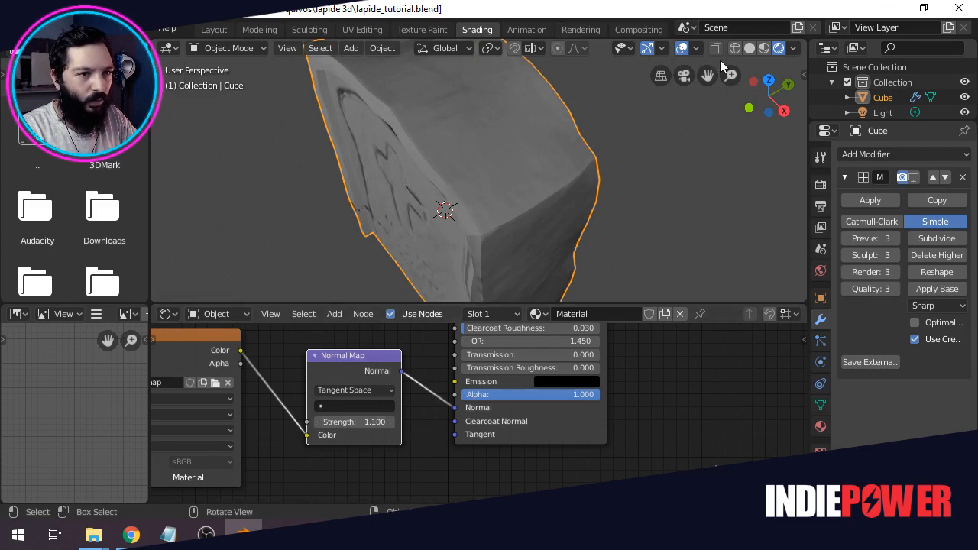
left_click(748, 49)
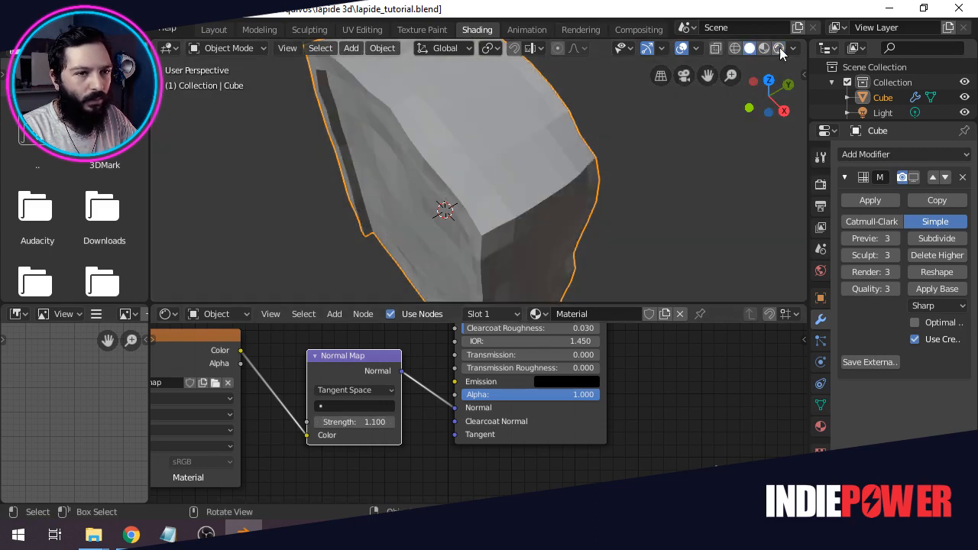
left_click(780, 48)
Return to the Layout workspace and examine the tombstone's baked surface detail up close from several sides.
left_click(214, 30)
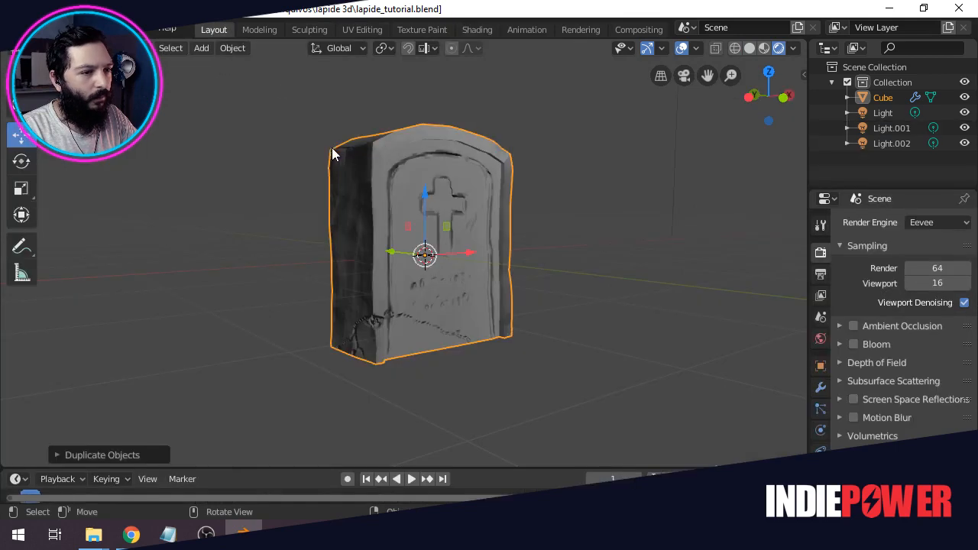
mouse_move(349, 219)
middle_mouse_down()
mouse_move(497, 236)
mouse_move(293, 229)
mouse_move(420, 183)
mouse_move(595, 199)
middle_mouse_up()
scroll(593, 198, "up", 5)
scroll(430, 202, "down", 1)
middle_click_drag(430, 202, 229, 206)
scroll(384, 233, "up", 4)
scroll(499, 167, "down", 2)
scroll(332, 233, "down", 3)
Save the baked normal map image from the Texture Paint workspace as normalmap.png in the lapide 3d folder.
left_click(460, 29)
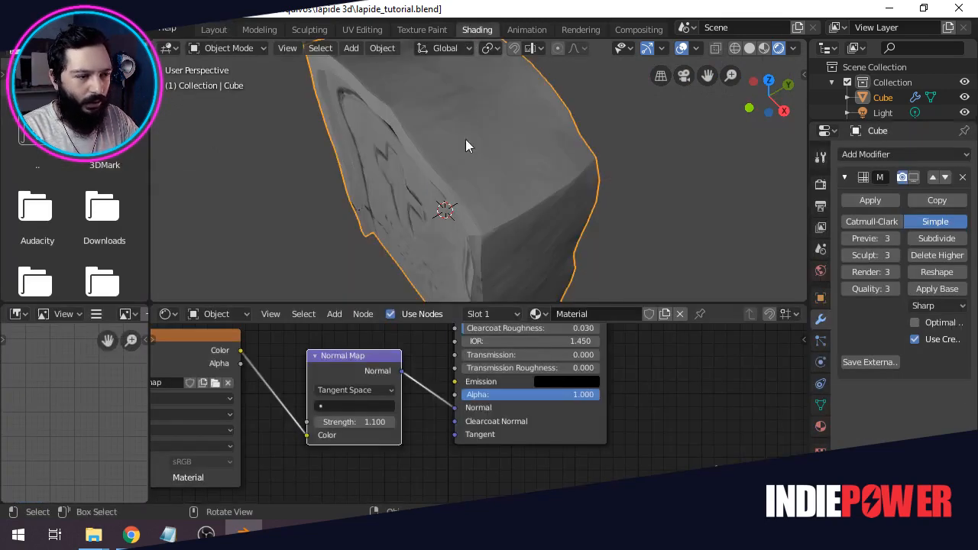
mouse_move(288, 411)
middle_mouse_down()
mouse_move(476, 406)
mouse_move(450, 415)
middle_mouse_up()
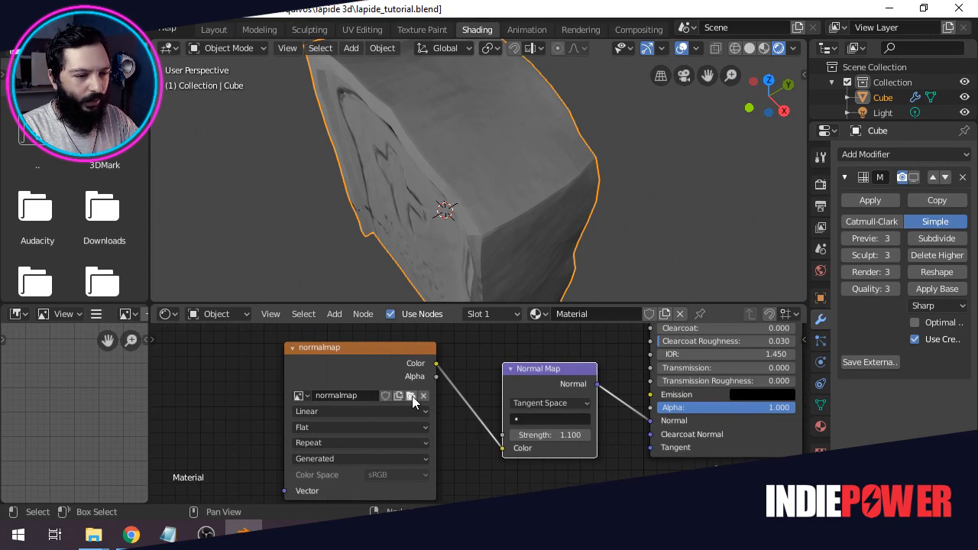
left_click(418, 30)
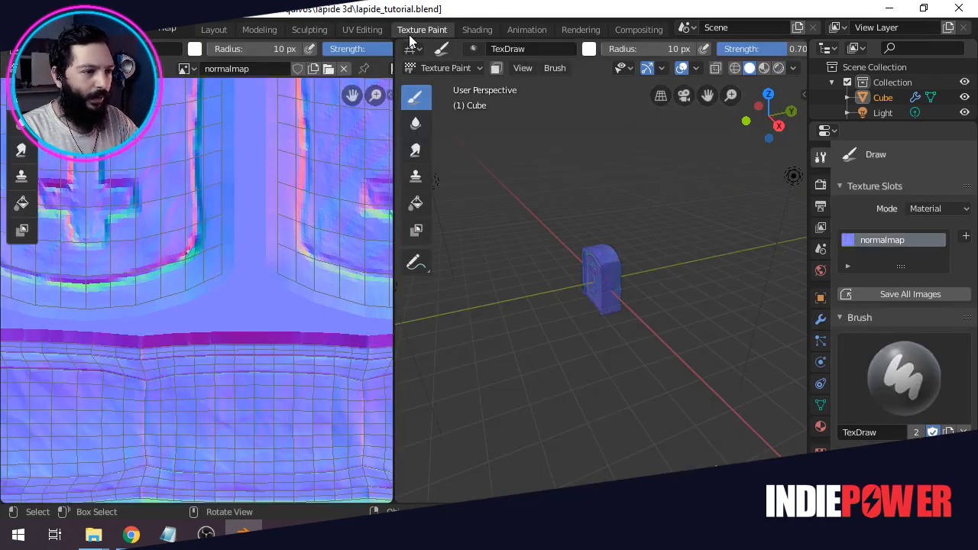
scroll(280, 217, "down", 5)
scroll(281, 216, "up", 4)
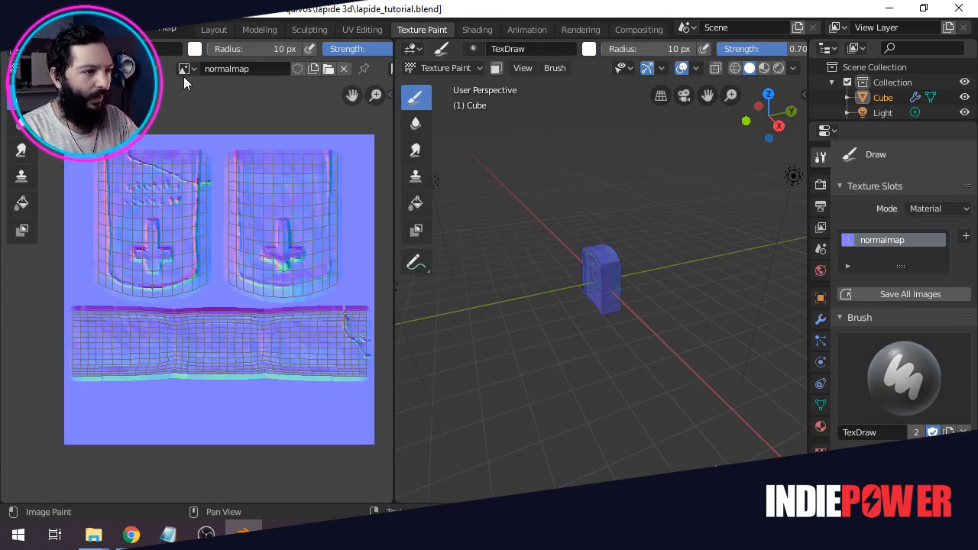
left_click(145, 68)
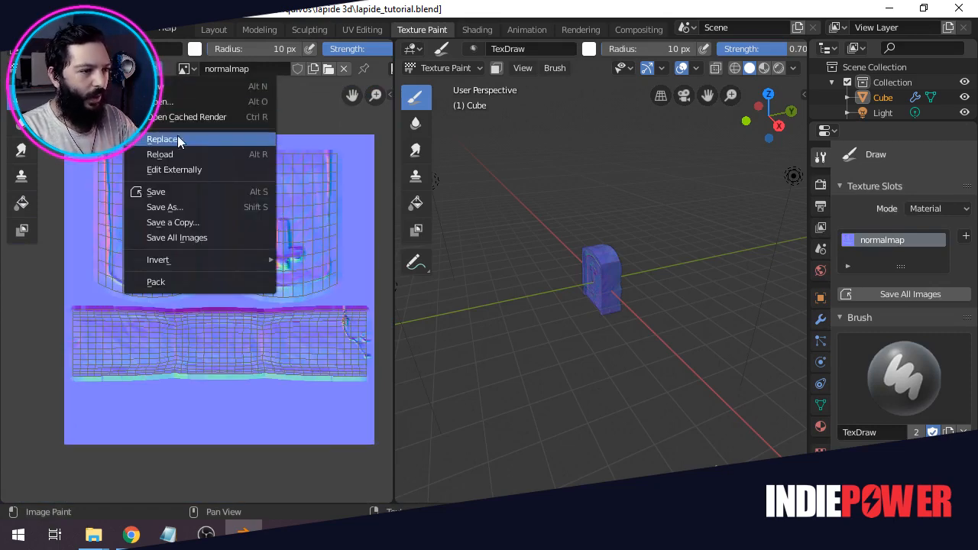
left_click(189, 194)
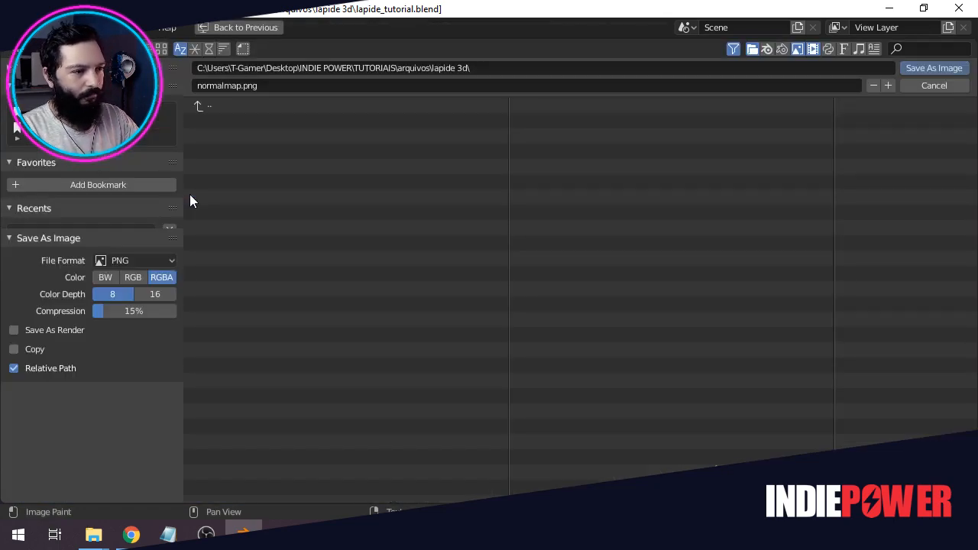
left_click(929, 67)
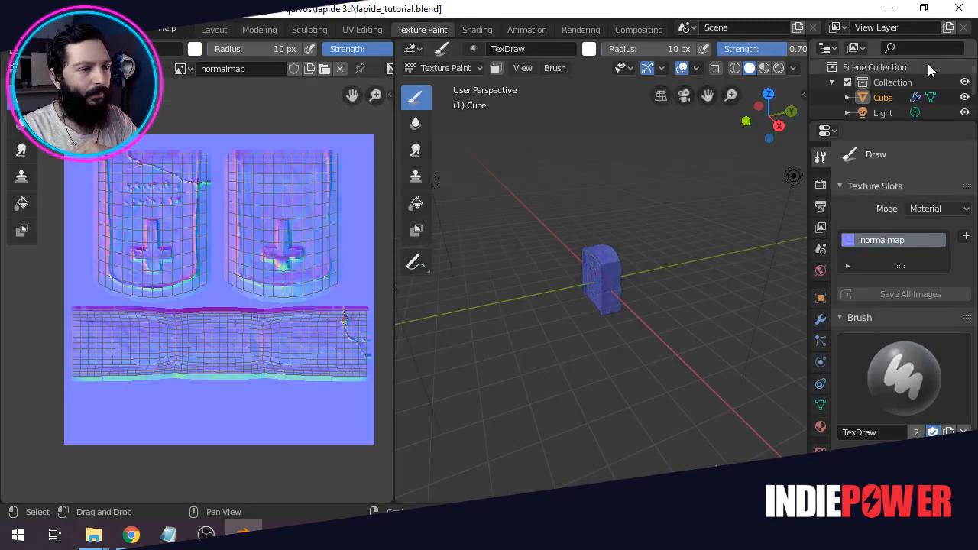
Switch to File Explorer, show the lapide 3d folder as large thumbnails, and view the saved normalmap image.
mouse_move(96, 538)
left_click(70, 482)
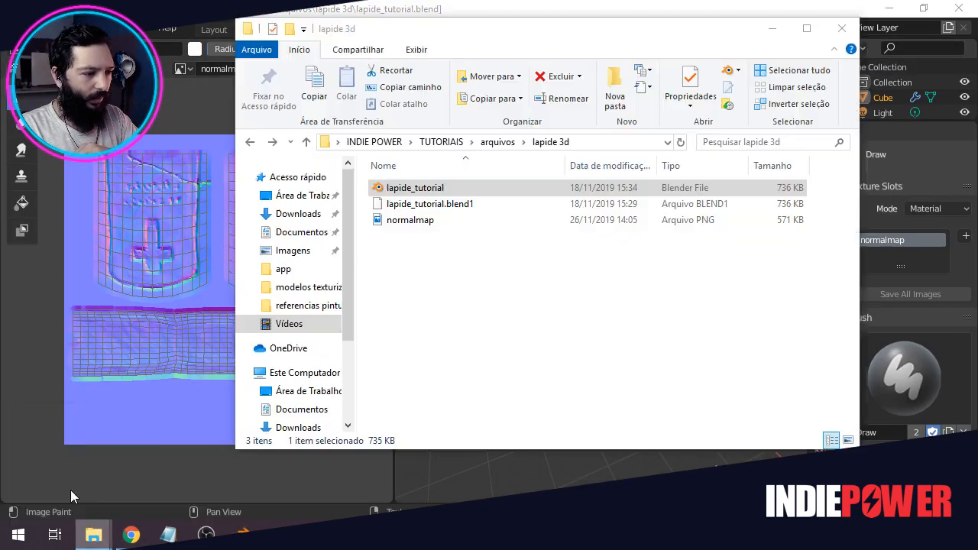
left_click(848, 440)
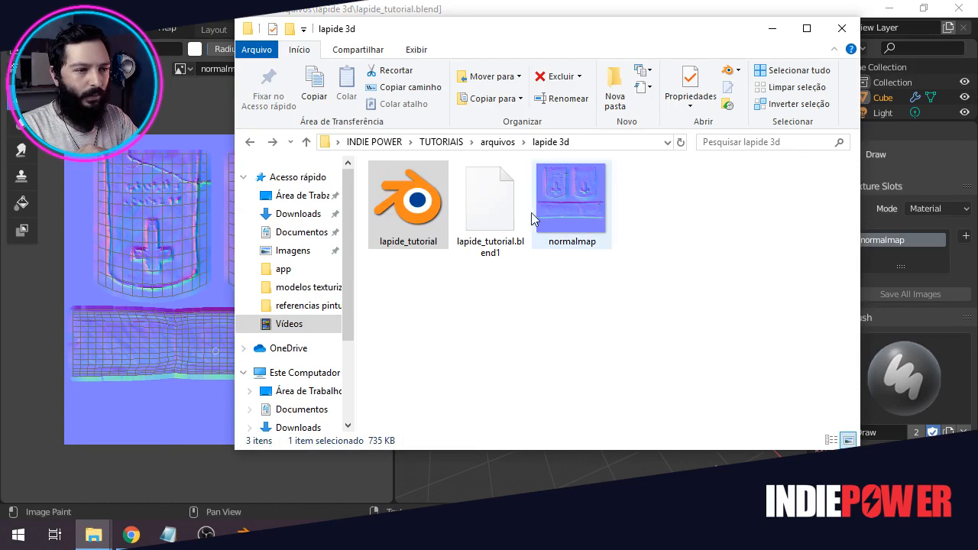
left_click(586, 205)
double_click(586, 205)
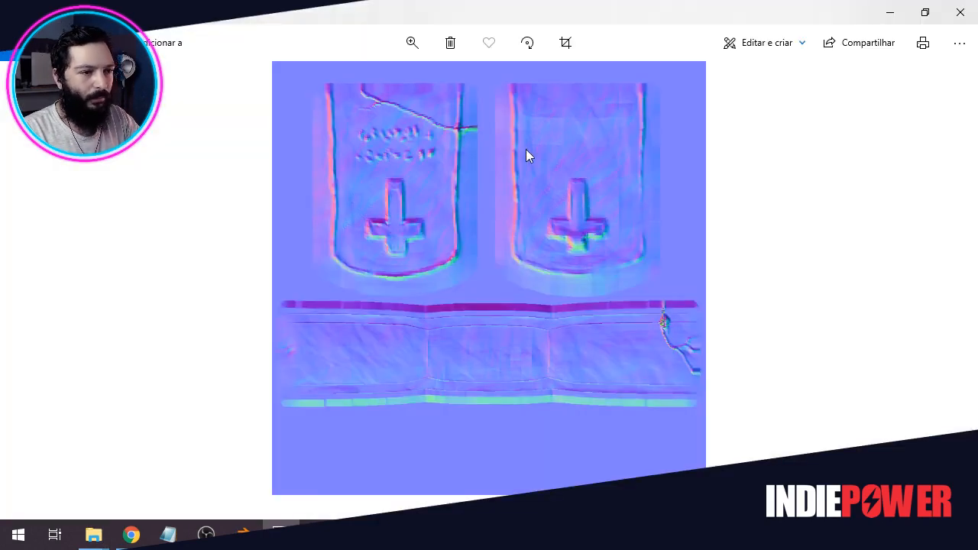
left_click(960, 12)
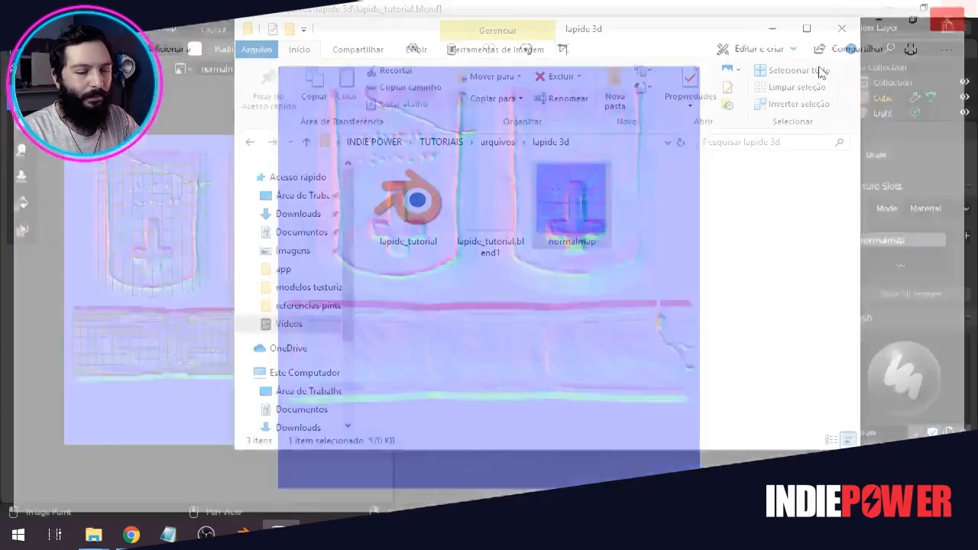
Switch back to Blender and inspect the normal map texture on the tombstone in the Texture Paint viewport.
mouse_move(243, 534)
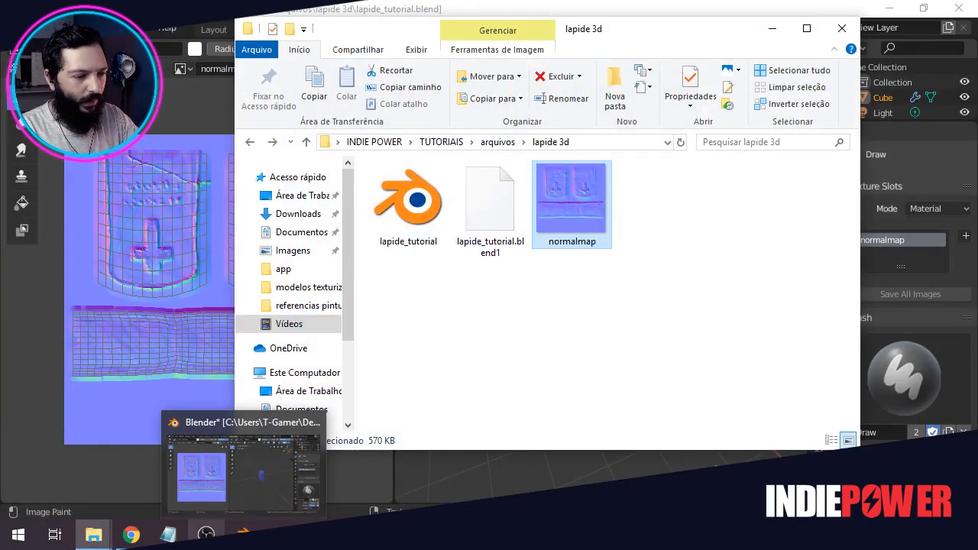
left_click(245, 467)
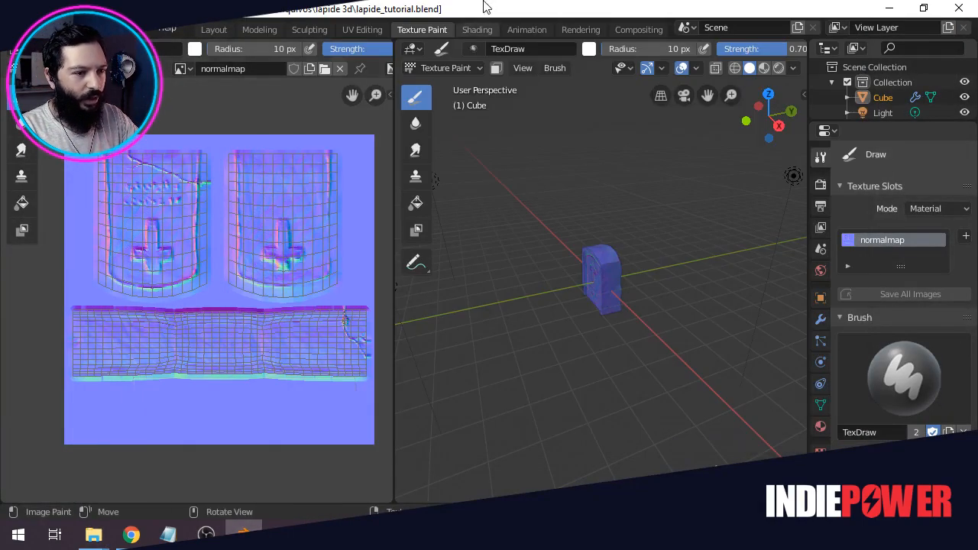
scroll(608, 224, "up", 3)
middle_click_drag(567, 304, 520, 269)
middle_click_drag(669, 303, 553, 327)
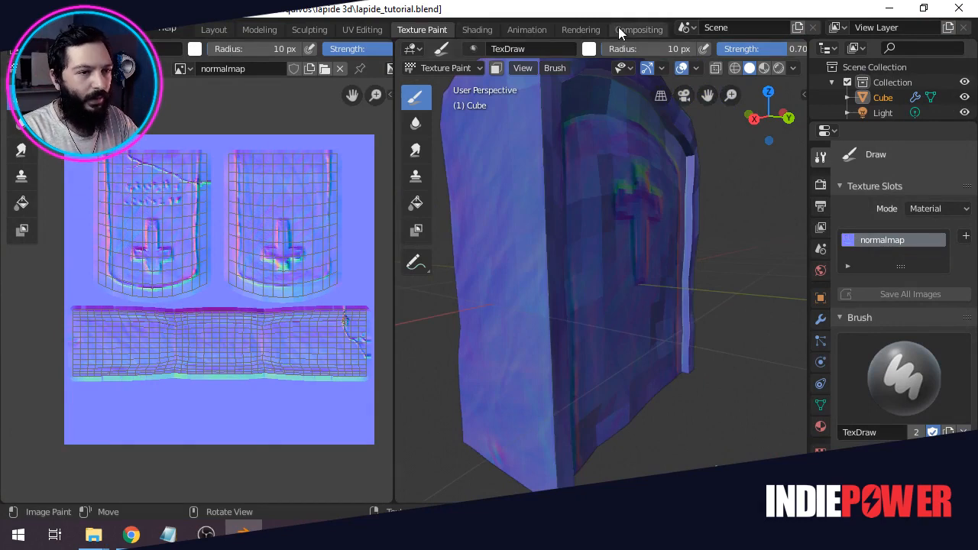
In the Layout workspace, lower Light.001 along the Z axis toward the tombstone's height.
left_click(203, 28)
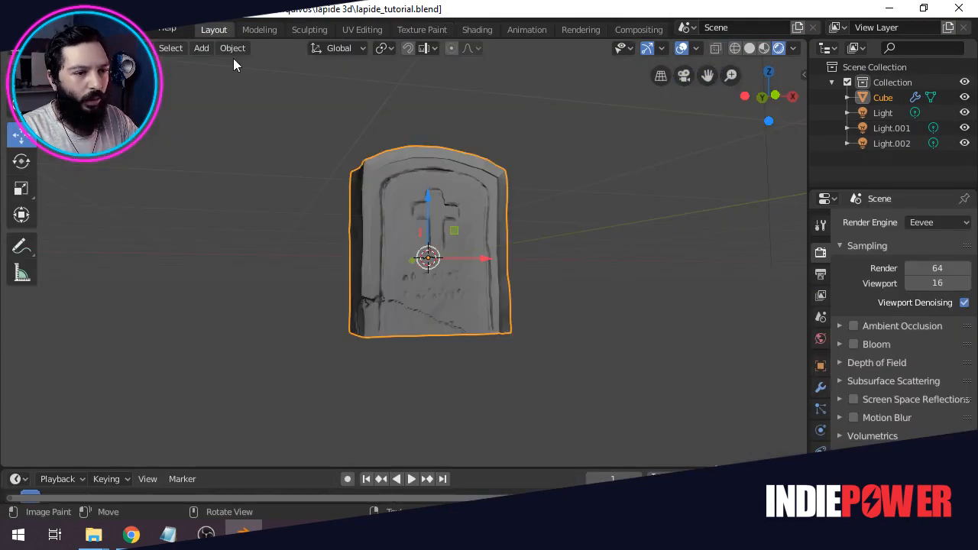
middle_click_drag(589, 333, 378, 269)
scroll(319, 256, "down", 4)
left_click(411, 207)
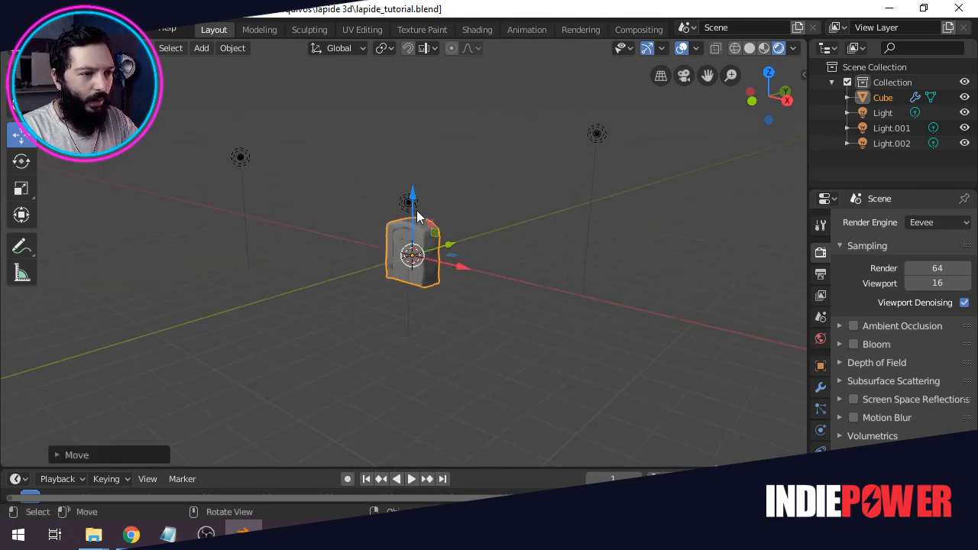
left_click(597, 135)
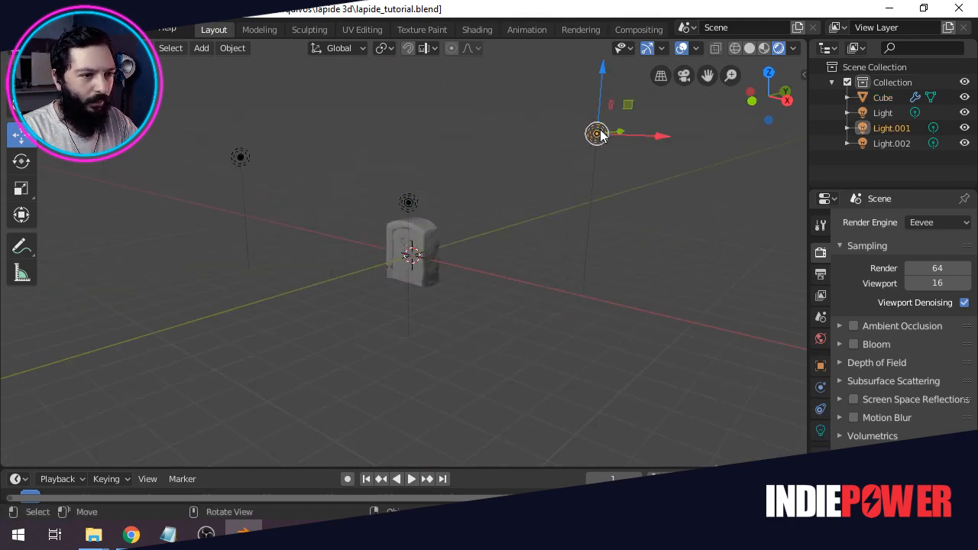
left_click_drag(603, 68, 600, 137)
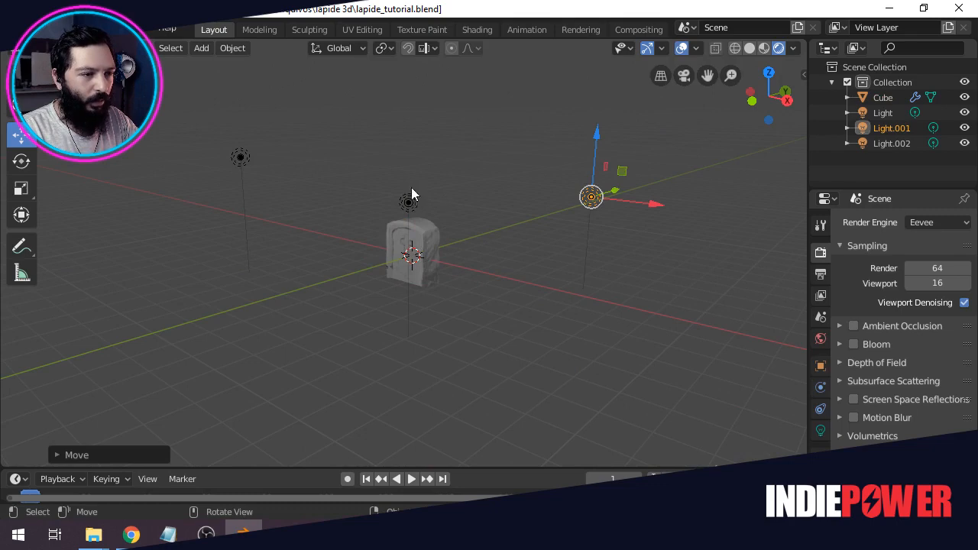
Lower Light.002 along the Z axis until it sits in front of the tombstone near ground level.
left_click(411, 194)
left_click_drag(405, 152, 408, 168)
left_click_drag(410, 206, 410, 210)
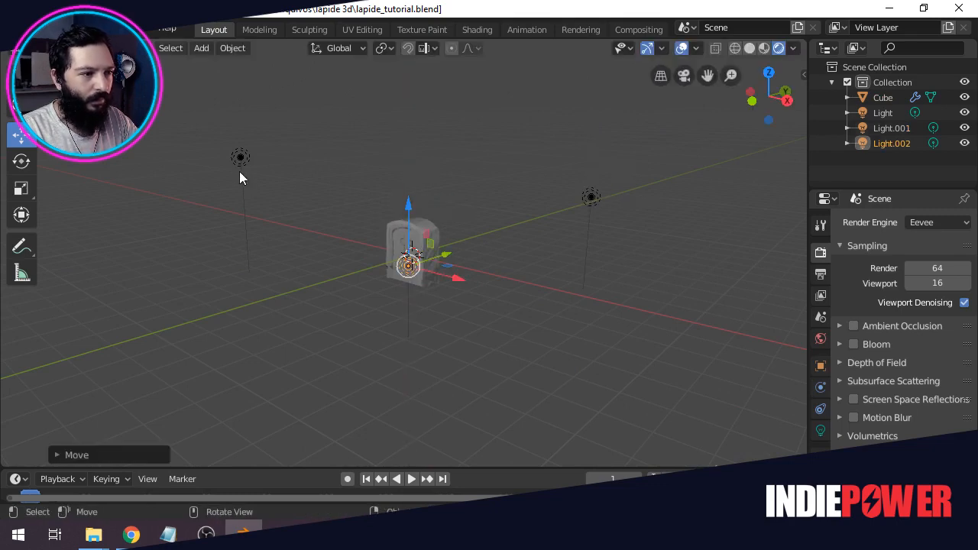